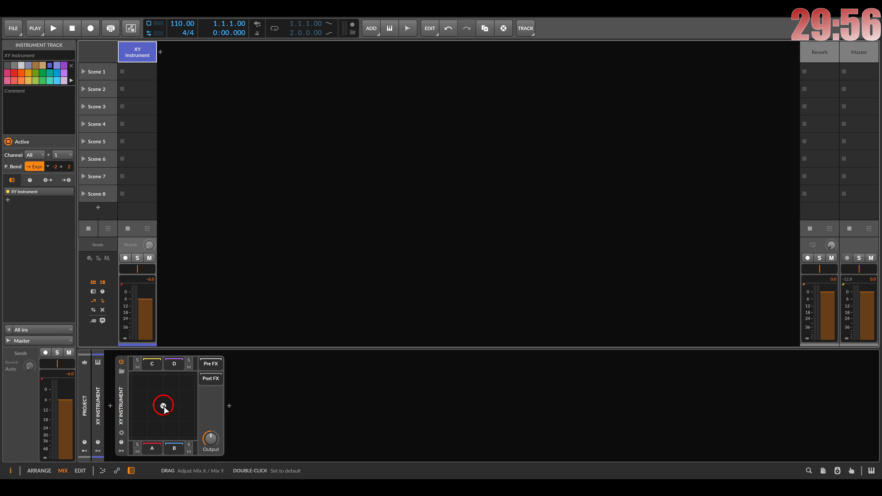
# - Move the XY Instrument's mix point fully to corner A and insert a Polymer synth into chain A
pyautogui.moveTo(164, 407); pyautogui.dragTo(139, 441)
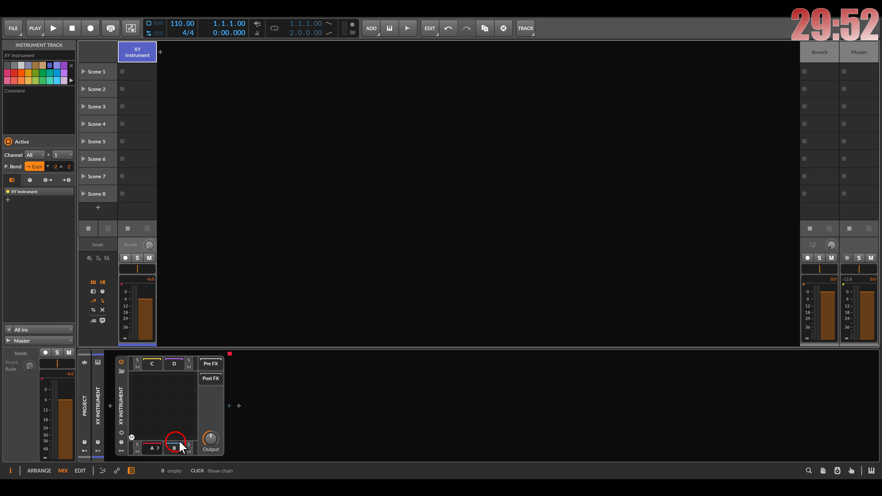
pyautogui.click(229, 406)
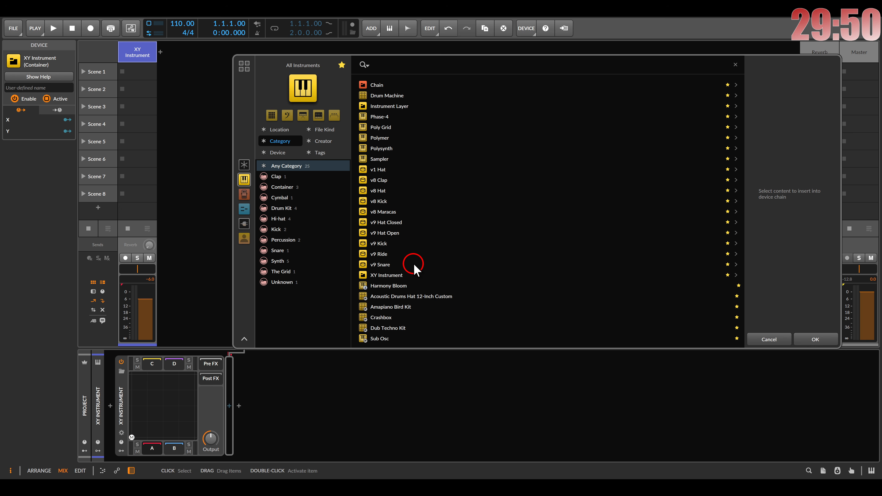
pyautogui.doubleClick(380, 138)
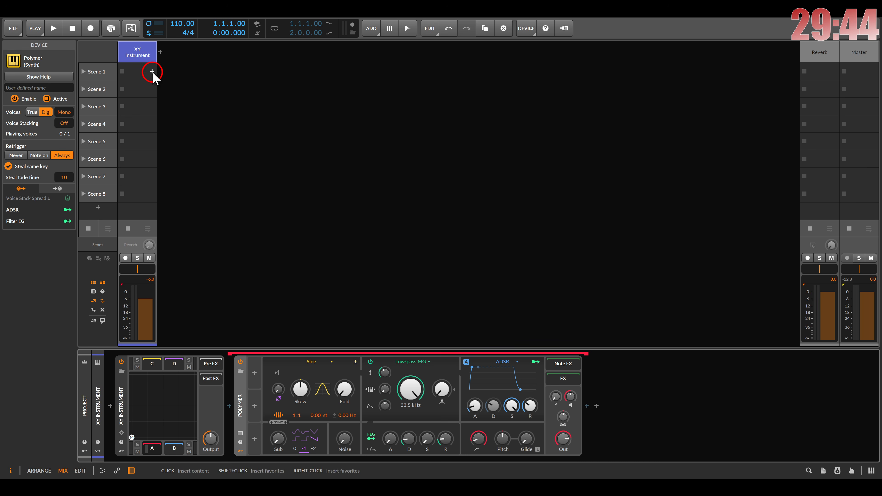
# - Create a clip in Scene 1 of the XY Instrument track, launch it and open it in an enlarged note editor
pyautogui.doubleClick(140, 73)
pyautogui.click(123, 68)
pyautogui.doubleClick(135, 71)
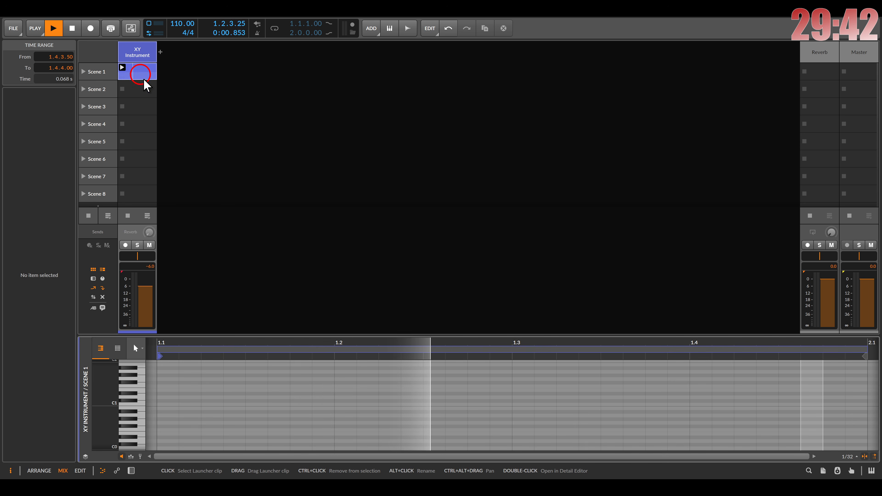
pyautogui.moveTo(329, 335); pyautogui.dragTo(345, 152)
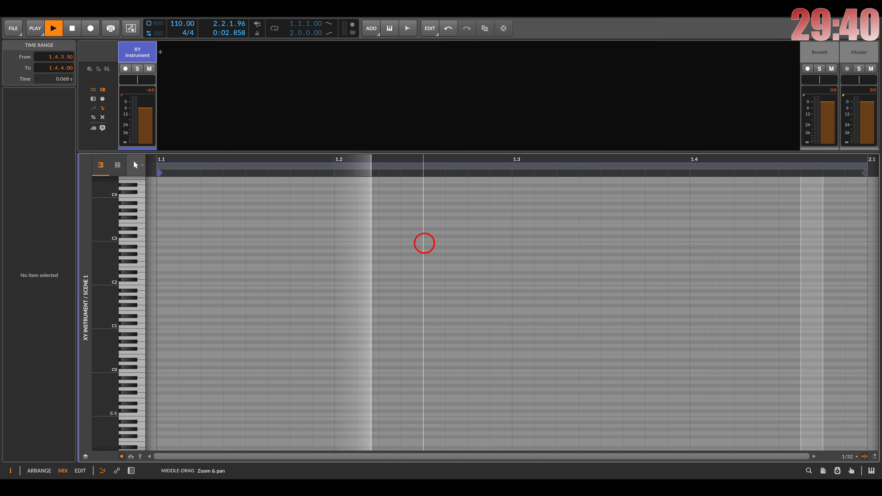
# - Shorten the clip's loop length to 0.1.3.00 and set the project tempo to 126 BPM
pyautogui.scroll(-3, 424, 243)
pyautogui.moveTo(606, 170); pyautogui.dragTo(441, 174)
pyautogui.scroll(12, 179, 24)
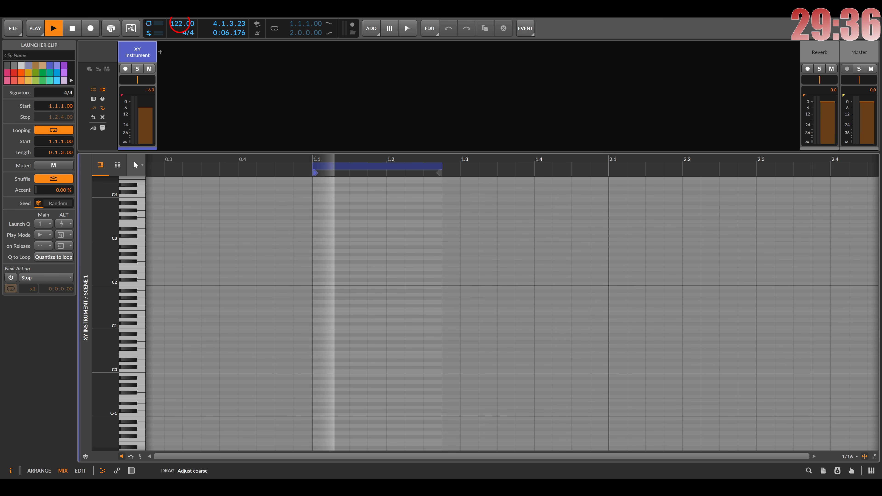
pyautogui.scroll(4, 180, 24)
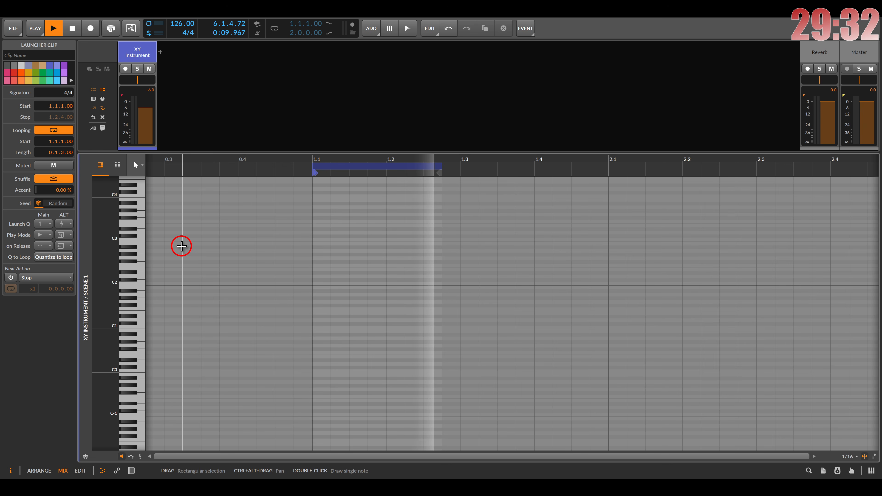
# - Audition a note, then change Polymer's oscillator from Sine to Swarm
pyautogui.click(143, 268)
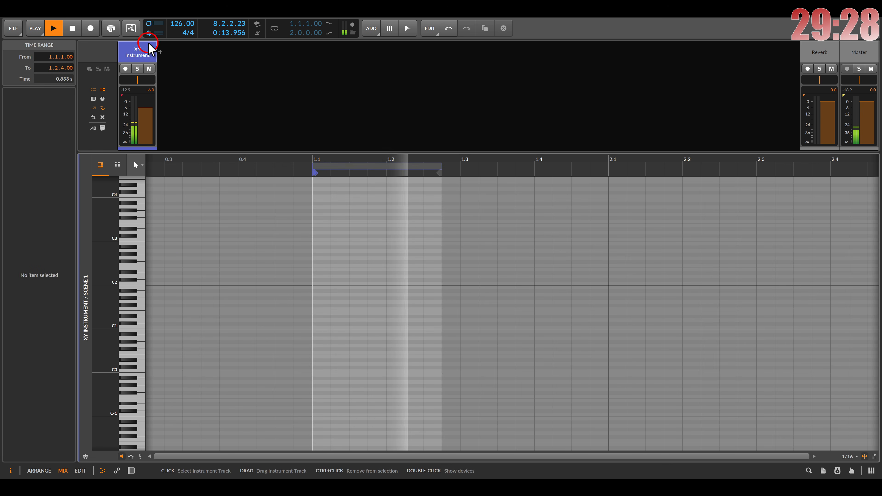
pyautogui.doubleClick(150, 49)
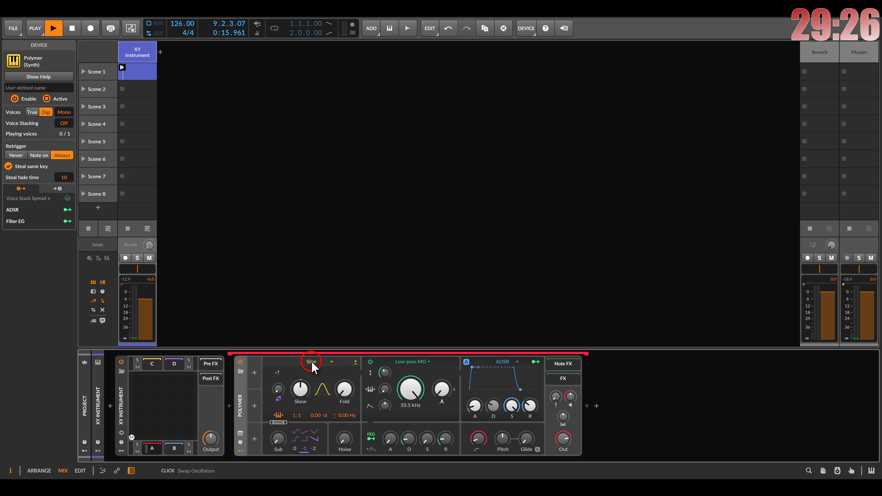
pyautogui.click(312, 362)
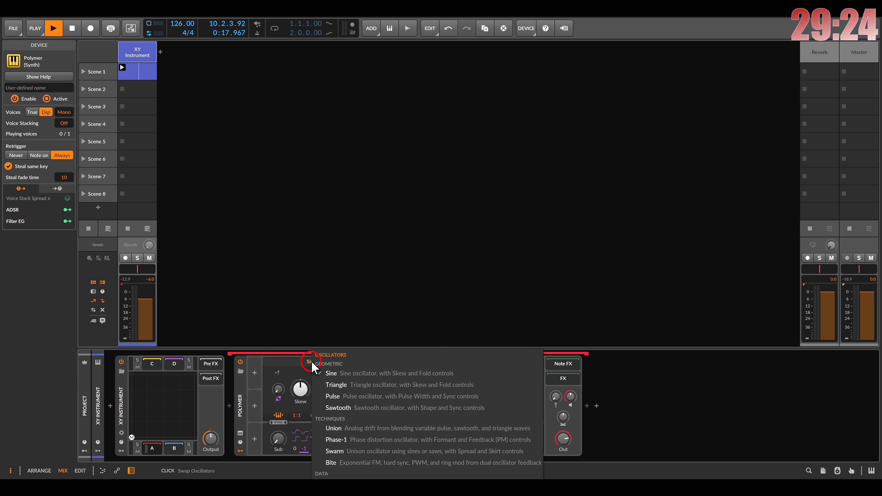
pyautogui.click(368, 451)
pyautogui.click(300, 391)
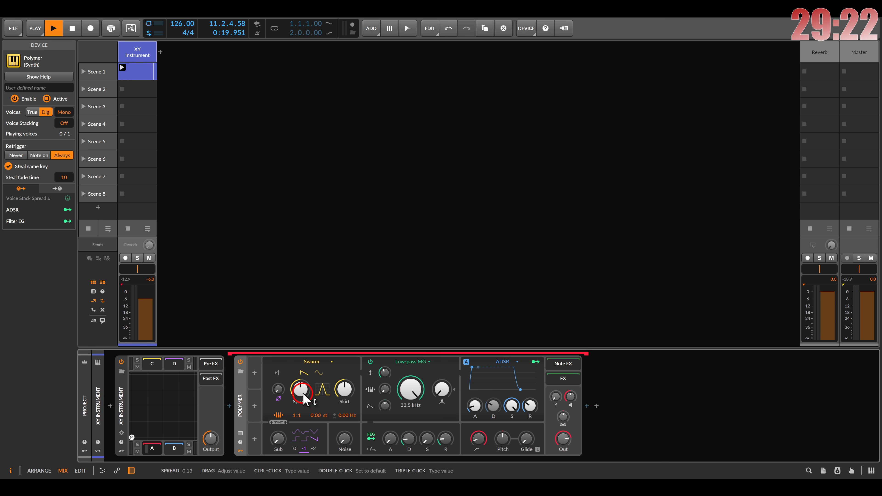
# - Draw four sixteenth-long G2 notes in the Scene 1 clip, starting at 1.1.1, 1.1.4, 1.2.2 and 1.2.3
pyautogui.click(138, 68)
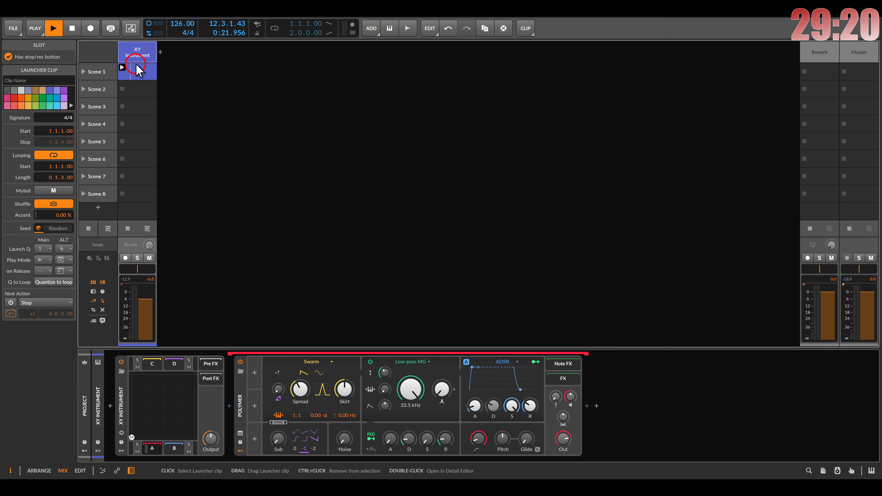
pyautogui.doubleClick(138, 67)
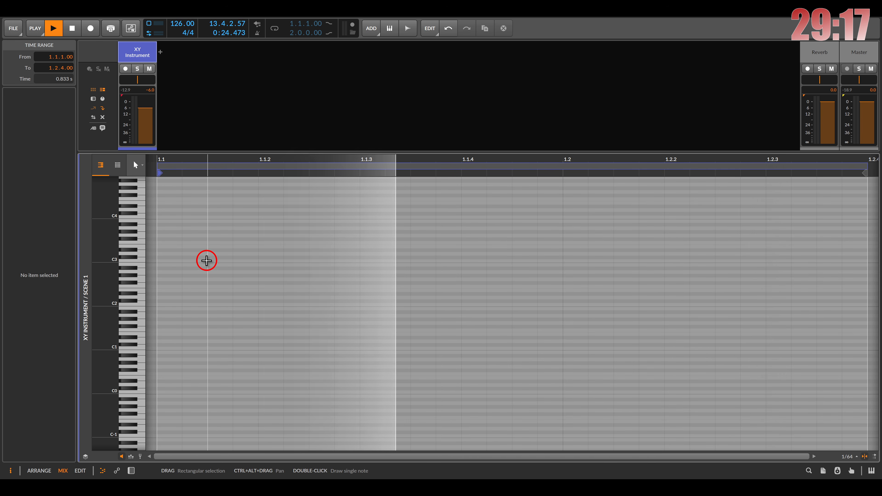
pyautogui.click(142, 278)
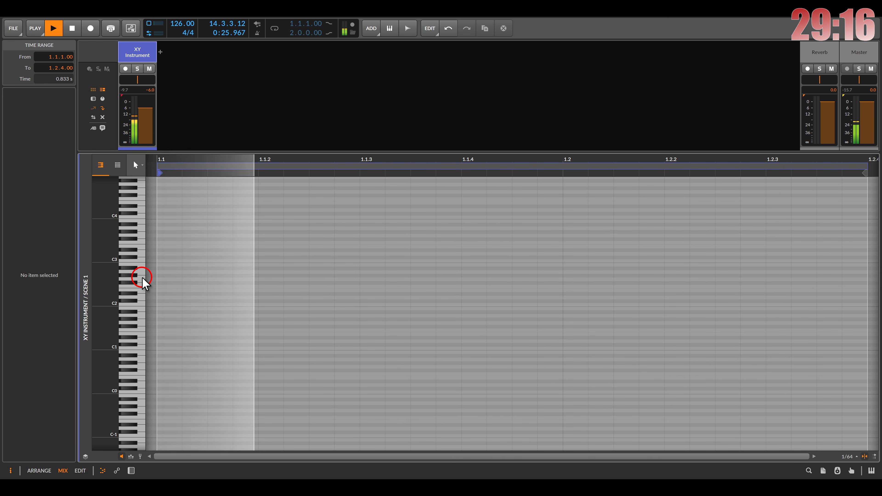
pyautogui.scroll(-5, 230, 273)
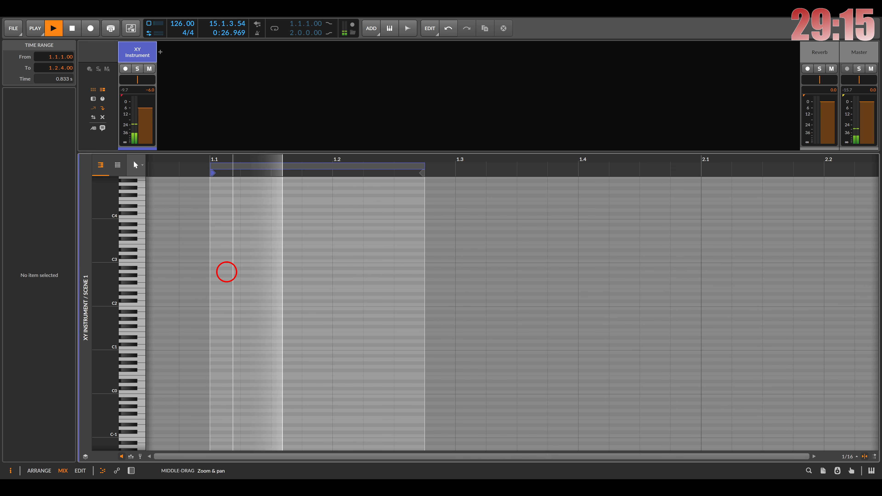
pyautogui.click(141, 278)
pyautogui.doubleClick(222, 279)
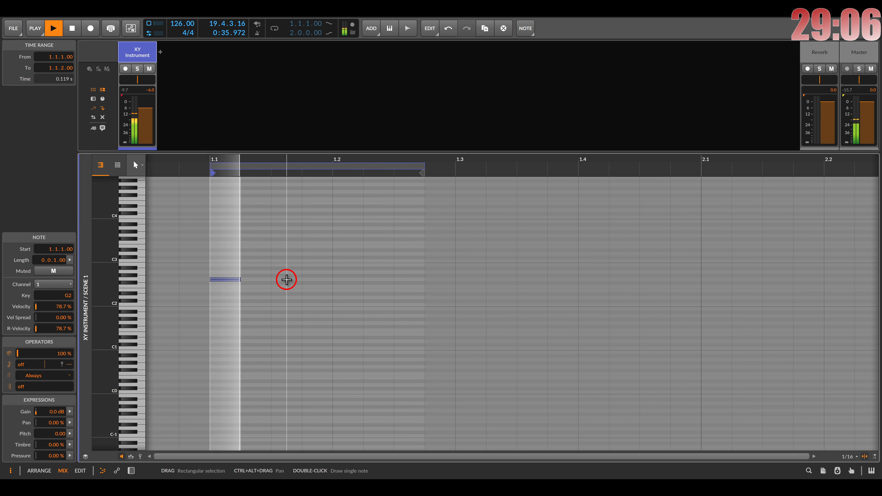
pyautogui.doubleClick(315, 280)
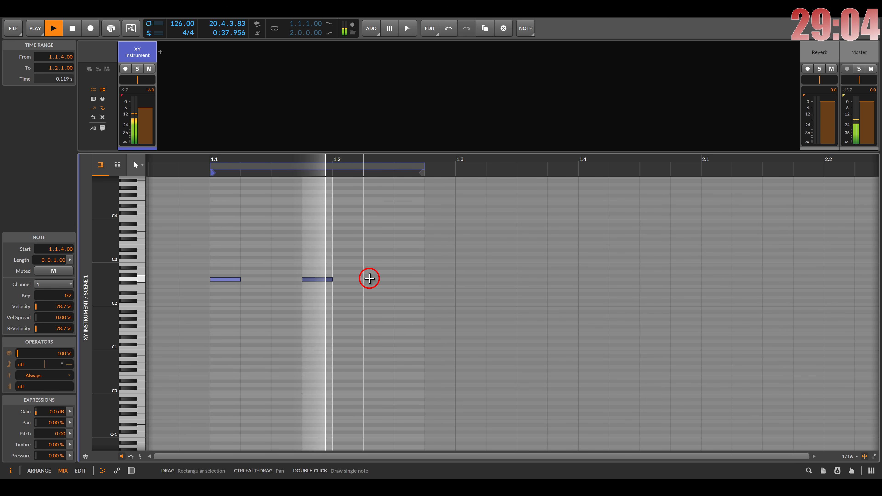
pyautogui.doubleClick(388, 280)
pyautogui.doubleClick(410, 280)
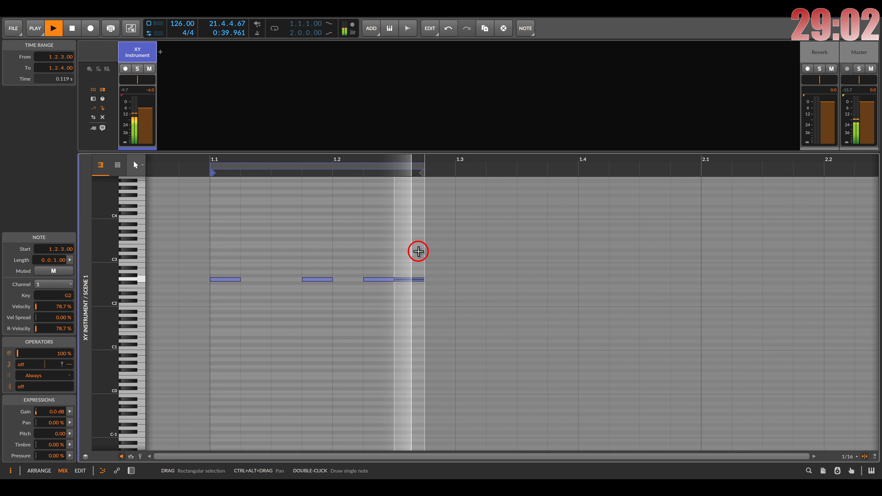
# - Transpose the second note, at 1.1.4, up three semitones to A#2
pyautogui.moveTo(304, 254); pyautogui.dragTo(333, 306)
pyautogui.press('Up')
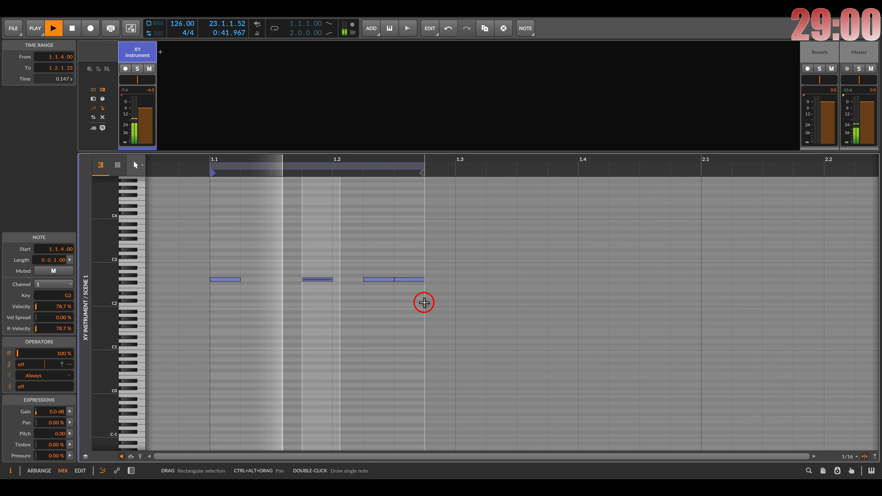
pyautogui.press('Up')
pyautogui.press('Up')
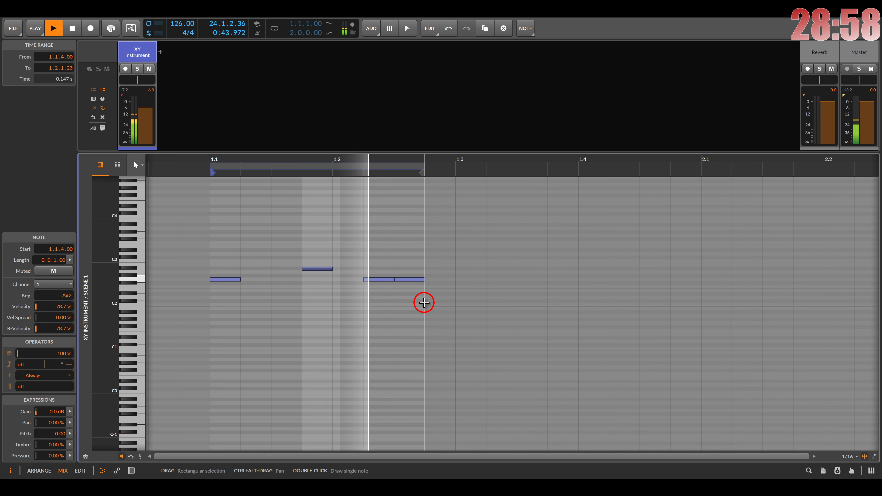
# - Transpose the third note, at 1.2.2, up five semitones to C3
pyautogui.click(383, 279)
pyautogui.press('Up')
pyautogui.press('Up')
pyautogui.press('Up')
pyautogui.press('Up')
pyautogui.press('Up')
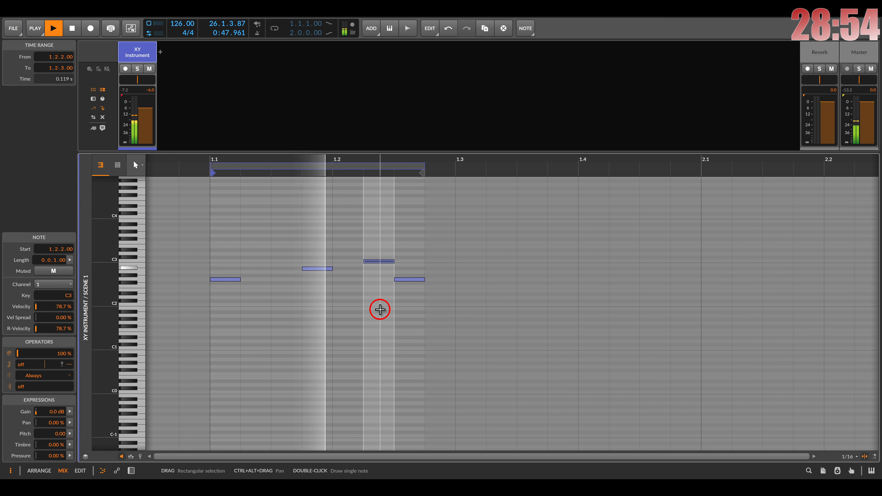
# - Transpose the last note, at 1.2.3, up seven semitones to D3
pyautogui.click(410, 279)
pyautogui.press('Up')
pyautogui.press('Up')
pyautogui.press('Up')
pyautogui.press('Up')
pyautogui.press('Up')
pyautogui.press('Up')
pyautogui.press('Up')
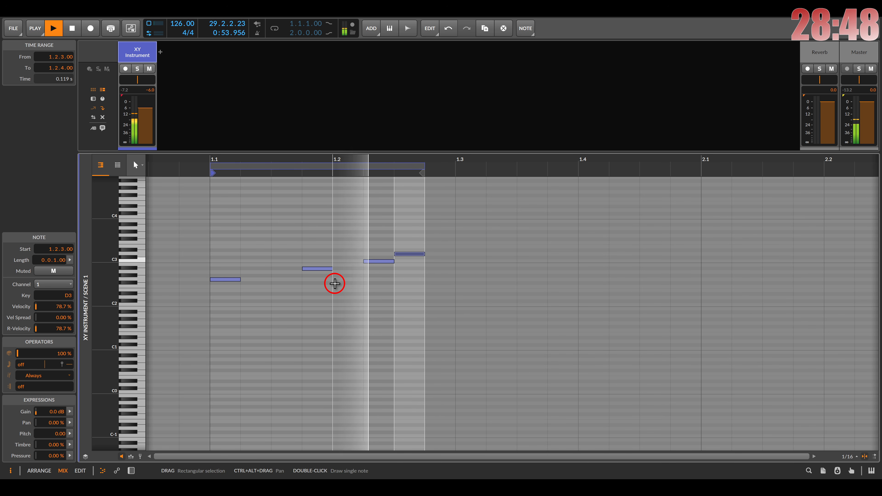
# - Show the XY Instrument track's devices and stop playback
pyautogui.click(138, 57)
pyautogui.doubleClick(138, 58)
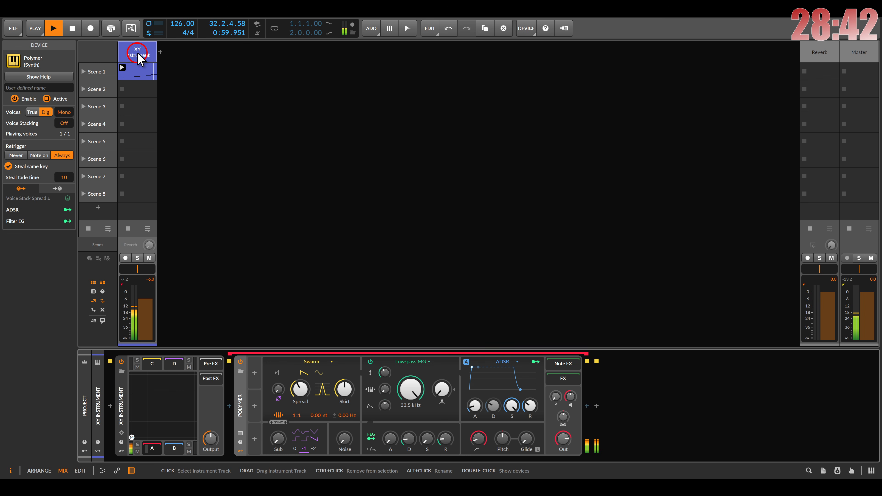
pyautogui.click(69, 28)
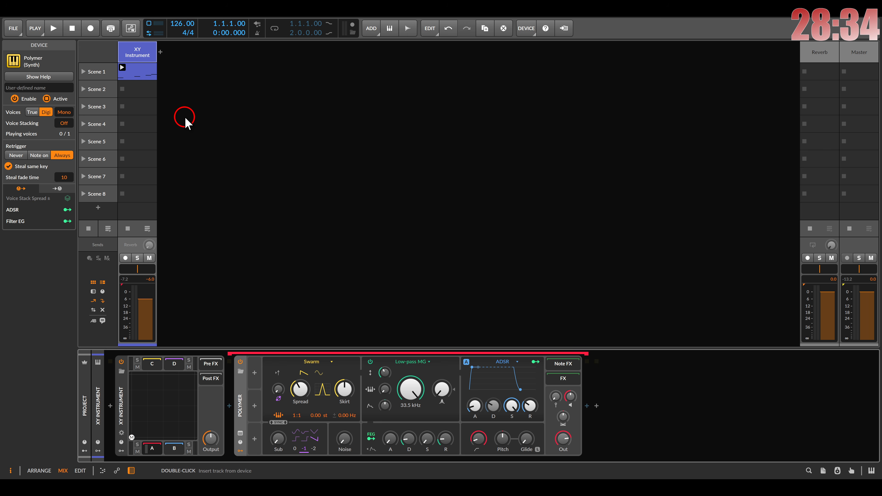
# - Play the clip and lower Polymer's filter cutoff to 523 Hz, with a cutoff modulation amount of about 47.4 st
pyautogui.press('space')
pyautogui.moveTo(411, 388); pyautogui.dragTo(410, 419)
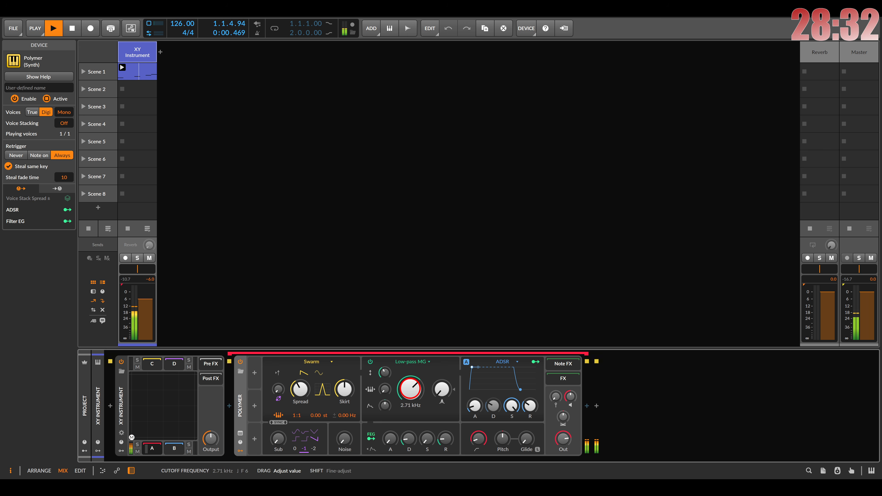
pyautogui.moveTo(410, 389); pyautogui.dragTo(384, 405)
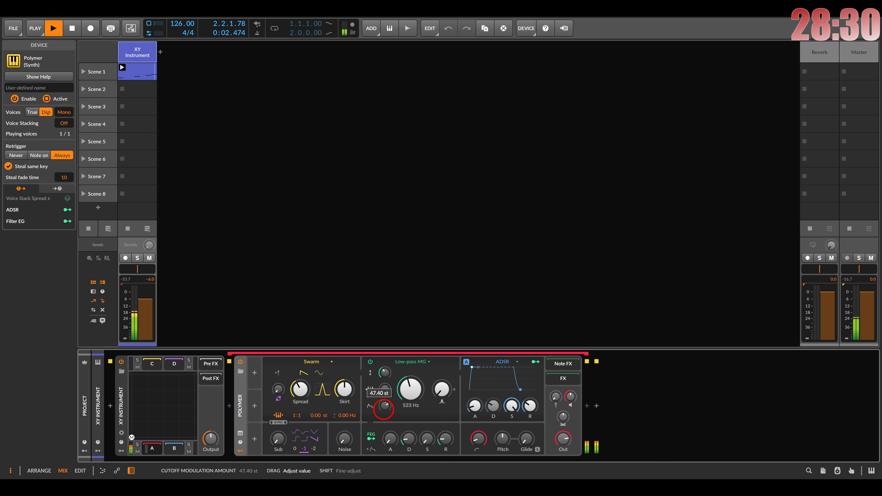
# - Shape Polymer's envelopes with an amplitude attack of about 0.24 ms and set the filter cutoff to 398 Hz
pyautogui.moveTo(408, 441); pyautogui.dragTo(408, 439)
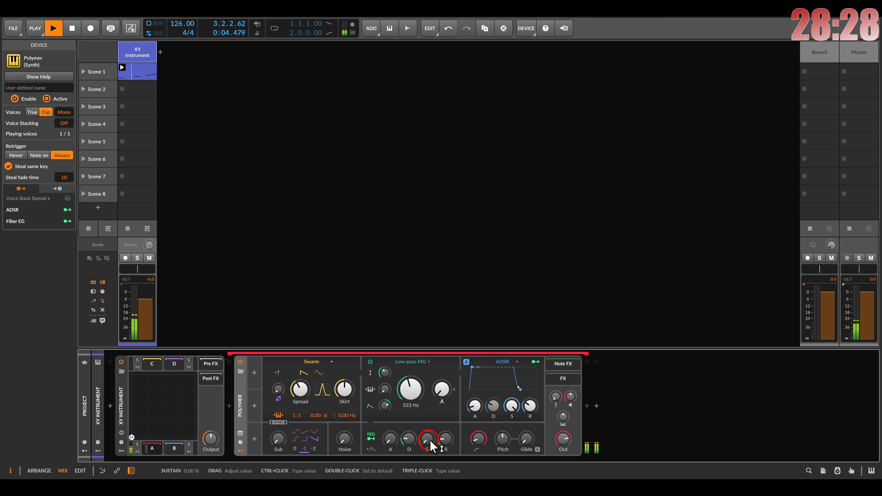
pyautogui.moveTo(503, 408); pyautogui.dragTo(503, 411)
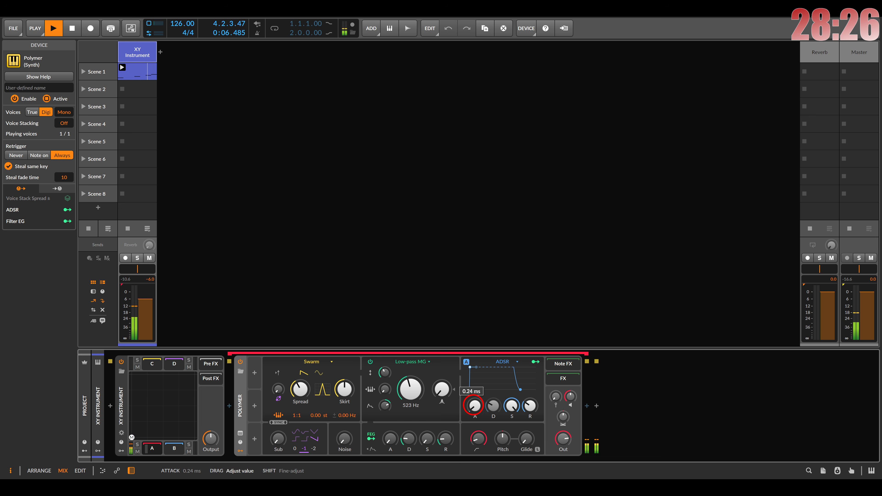
pyautogui.moveTo(410, 388); pyautogui.dragTo(411, 382)
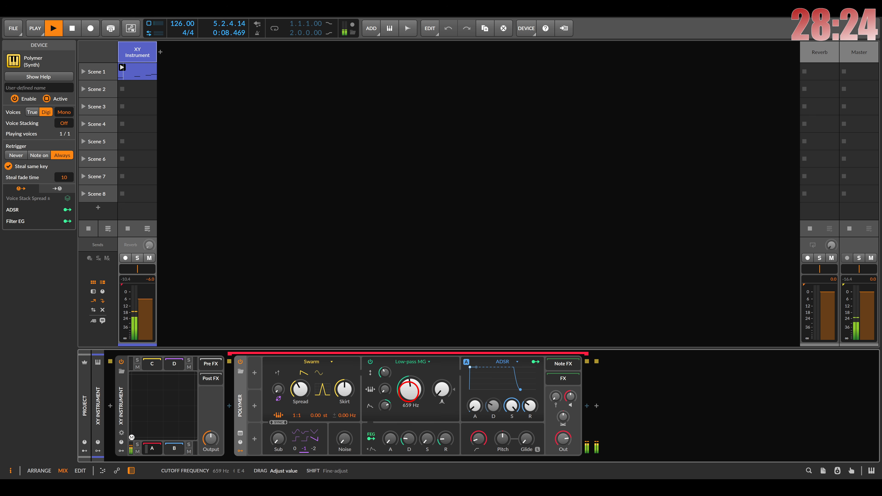
# - In the Scene 1 clip, shorten the C3 note to 0.0.0.50 and lengthen the A#2 note to 0.0.1.50
pyautogui.doubleClick(138, 69)
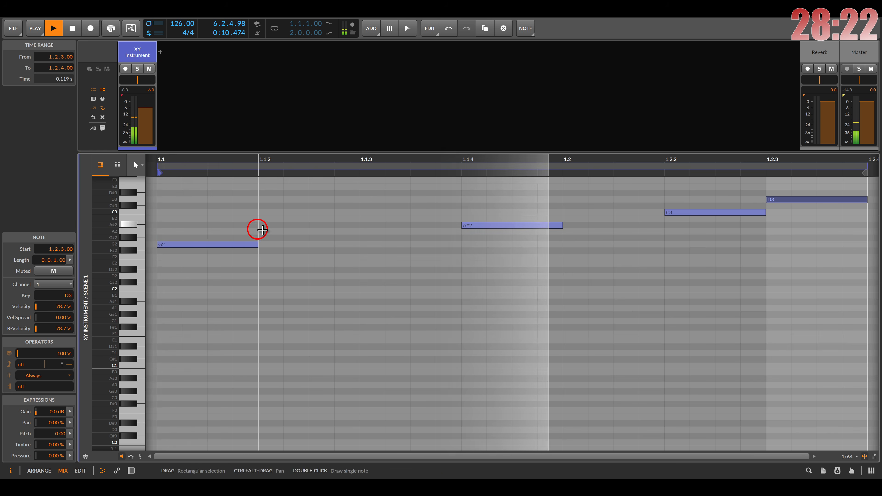
pyautogui.moveTo(296, 235); pyautogui.dragTo(366, 247)
pyautogui.moveTo(376, 287); pyautogui.dragTo(429, 281)
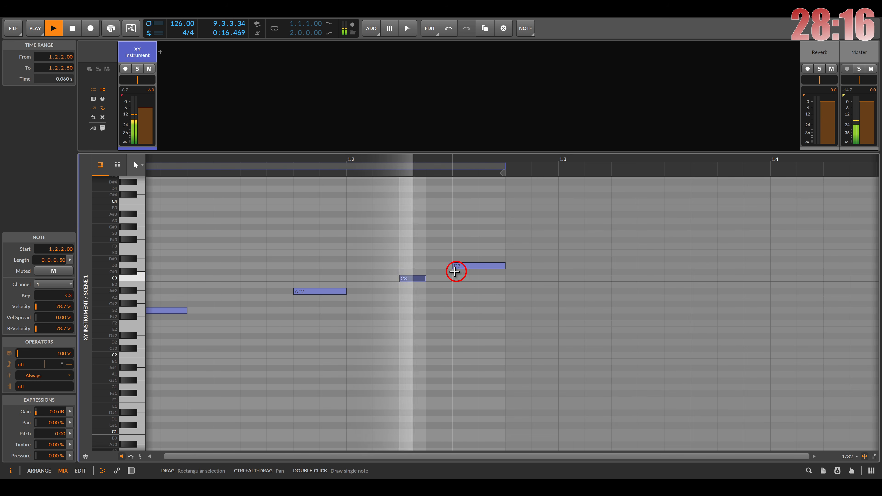
pyautogui.moveTo(342, 276); pyautogui.dragTo(459, 292)
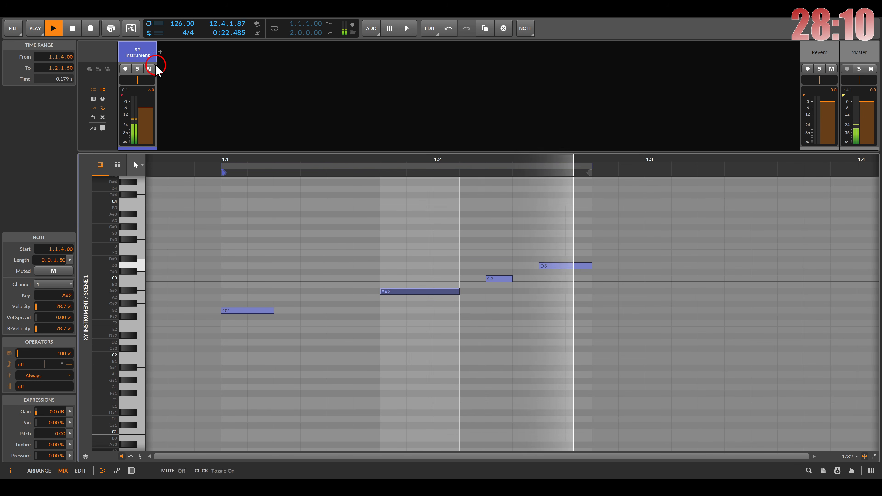
# - Return to the track's devices and adjust the decay of Polymer's filter envelope while the clip plays
pyautogui.doubleClick(142, 52)
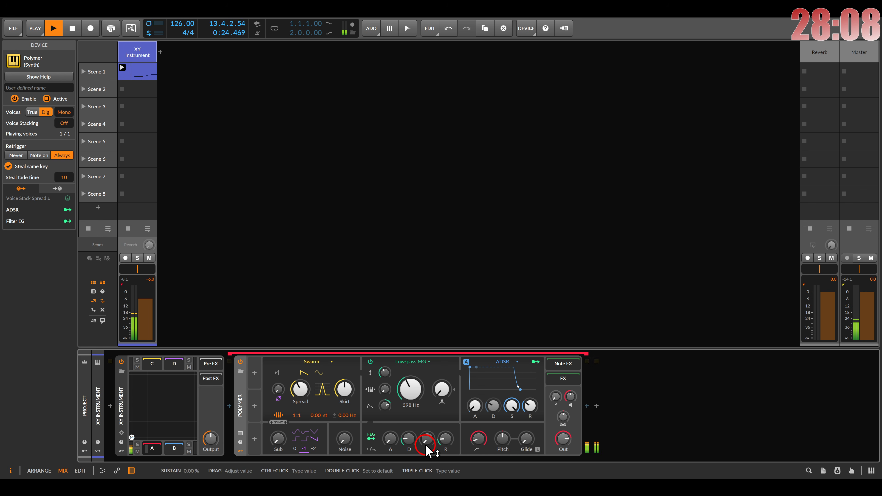
pyautogui.moveTo(409, 439); pyautogui.dragTo(409, 435)
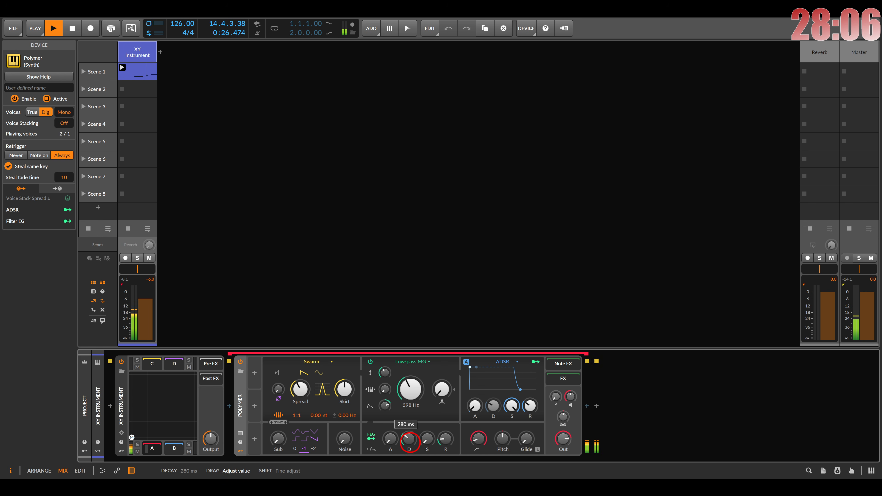
pyautogui.moveTo(410, 443)
pyautogui.mouseDown()
pyautogui.moveTo(425, 429)
pyautogui.moveTo(407, 435)
pyautogui.mouseUp()
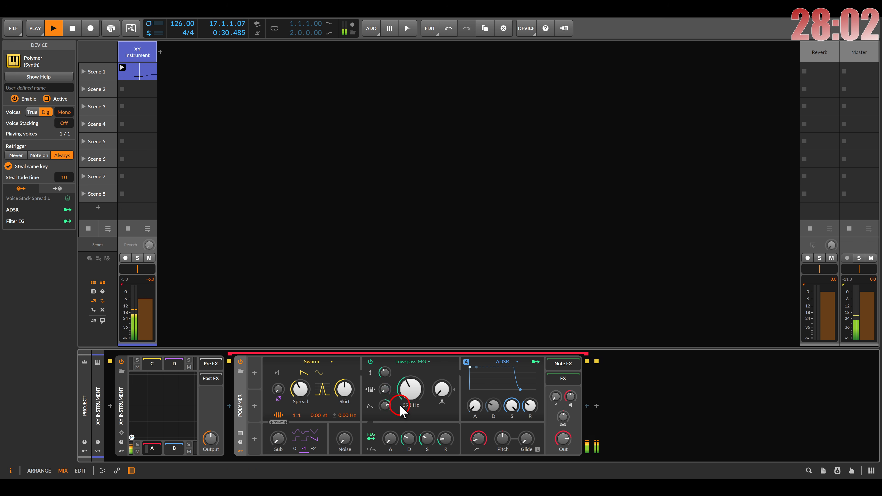
# - Adjust Polymer's filter envelope amount and insert a Chain container after Polymer in chain A
pyautogui.moveTo(383, 405); pyautogui.dragTo(383, 407)
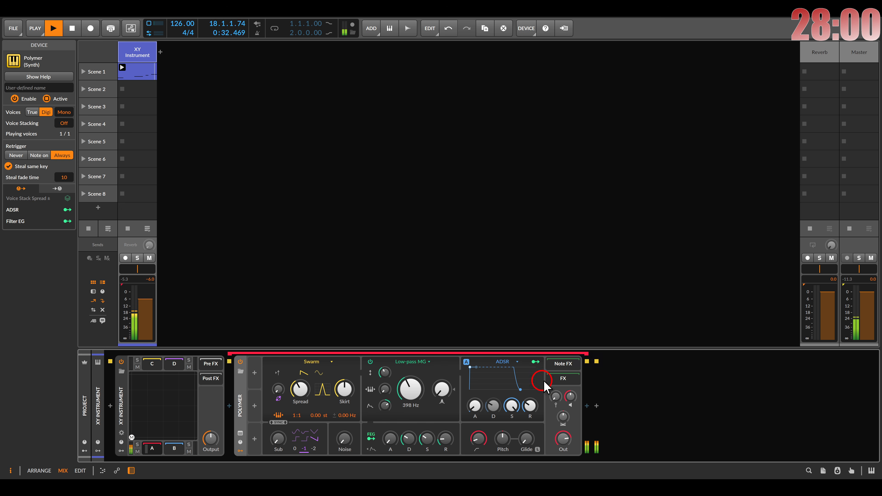
pyautogui.click(559, 381)
pyautogui.click(587, 407)
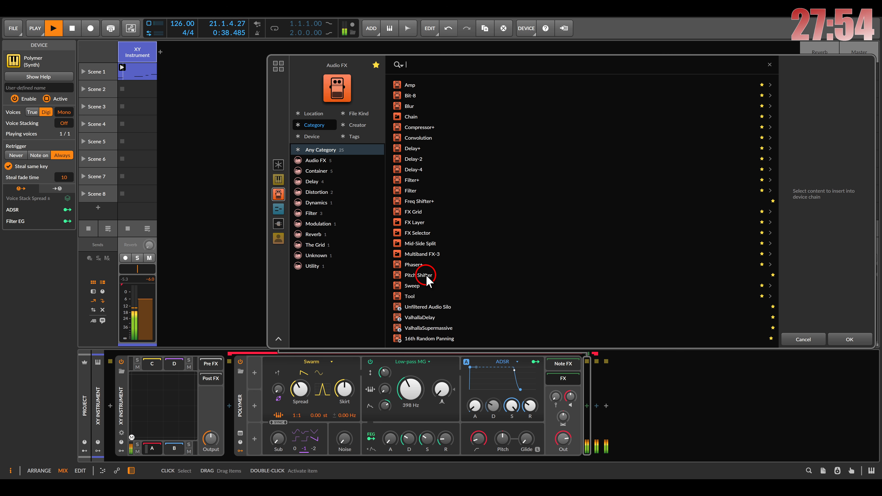
pyautogui.doubleClick(412, 117)
# - Insert a Pitch Shifter inside the Chain container and duplicate it
pyautogui.click(619, 376)
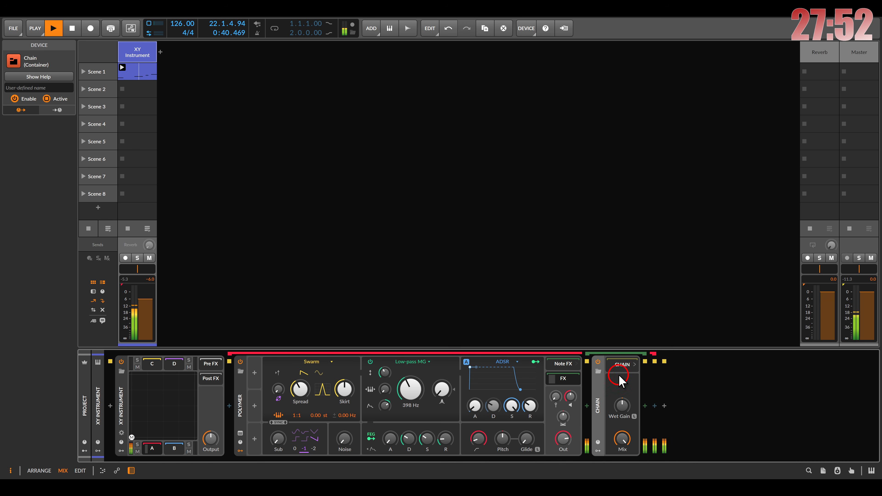
pyautogui.click(612, 370)
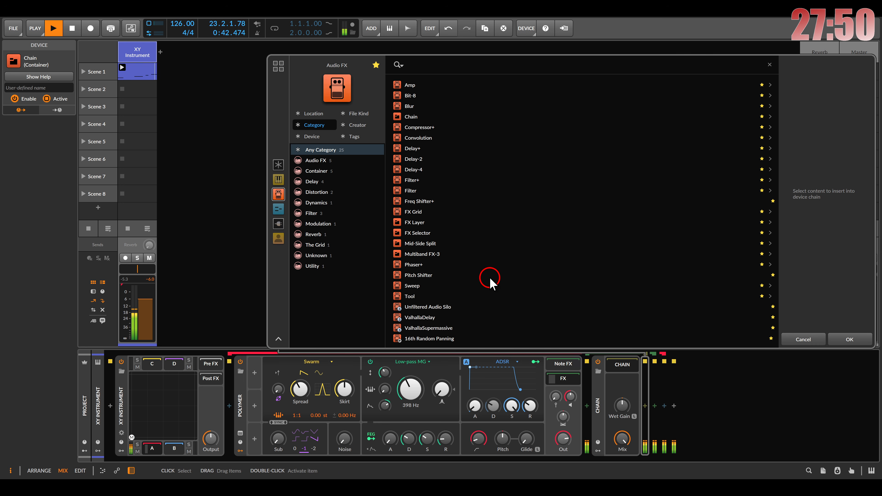
pyautogui.doubleClick(424, 275)
pyautogui.click(657, 396)
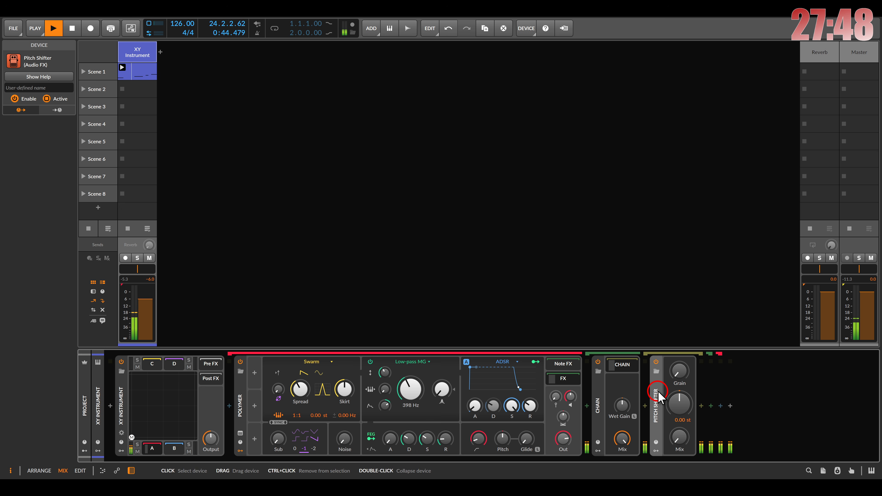
pyautogui.hotkey('ctrl', 'd')
# - Set the first Pitch Shifter to -12.00 st and the second to 12.00 st, with both mixes turned fully up
pyautogui.moveTo(681, 405); pyautogui.dragTo(681, 444)
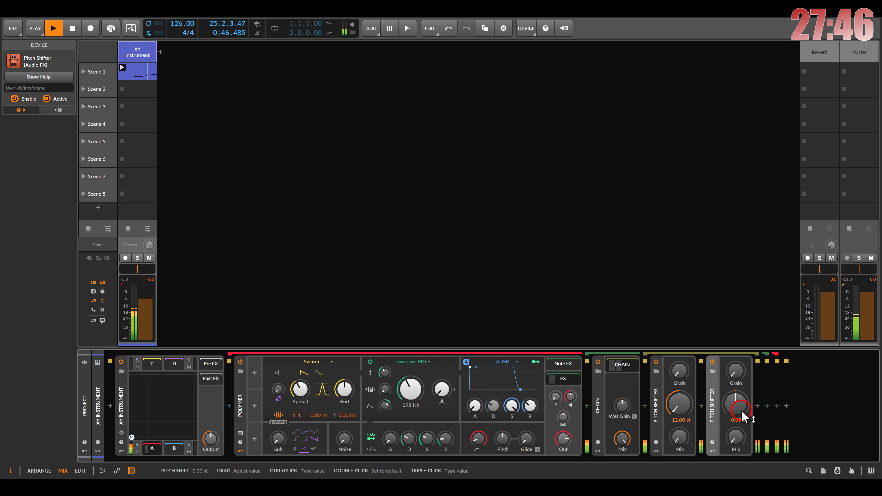
pyautogui.moveTo(742, 411); pyautogui.dragTo(742, 377)
pyautogui.moveTo(681, 435); pyautogui.dragTo(680, 389)
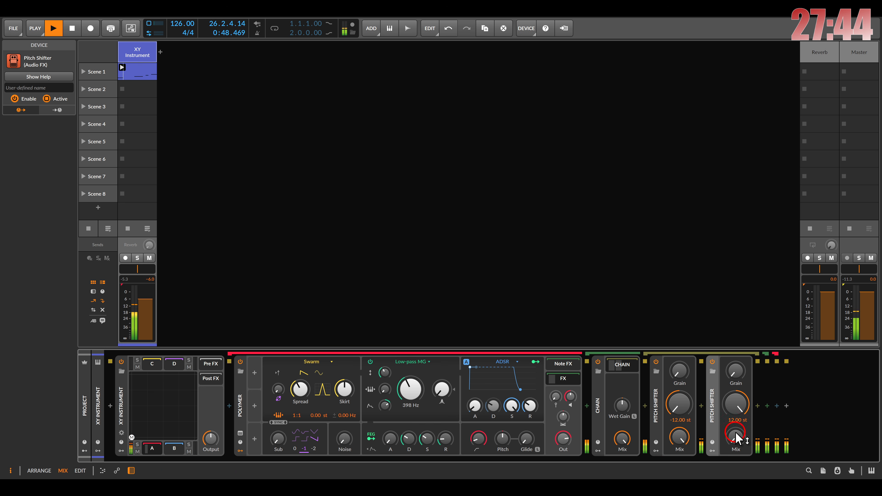
pyautogui.moveTo(737, 439); pyautogui.dragTo(736, 400)
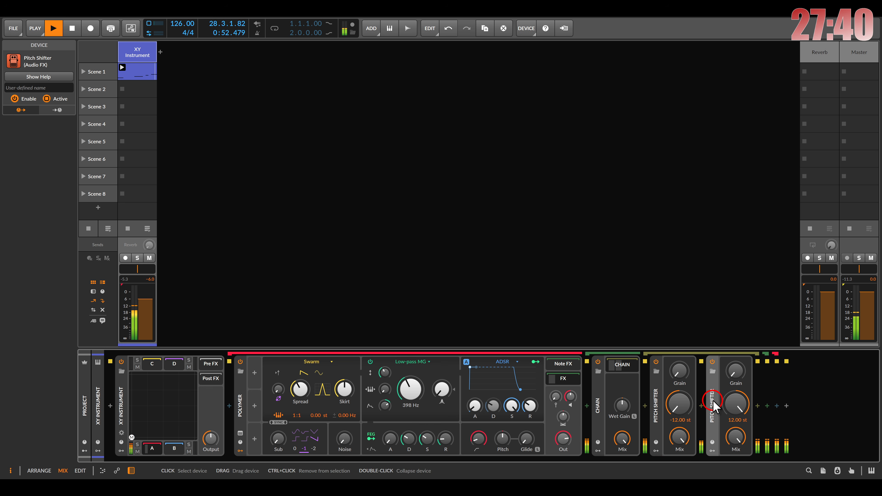
# - Raise the XY Instrument track's Reverb send and review the ValhallaSupermassive settings on the Reverb track
pyautogui.moveTo(150, 245); pyautogui.dragTo(149, 242)
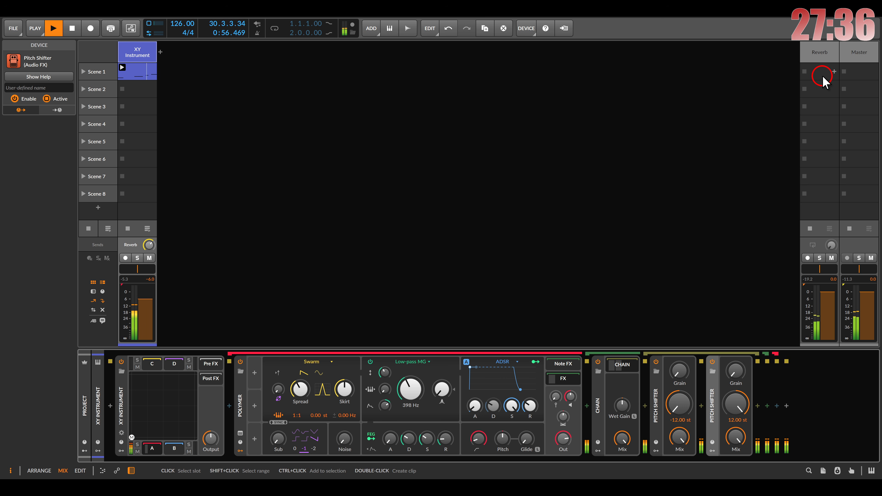
pyautogui.click(820, 56)
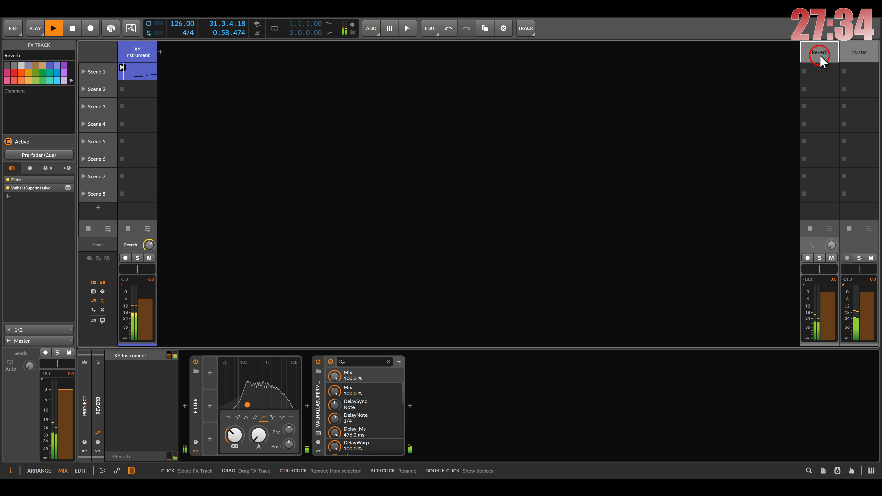
pyautogui.click(318, 433)
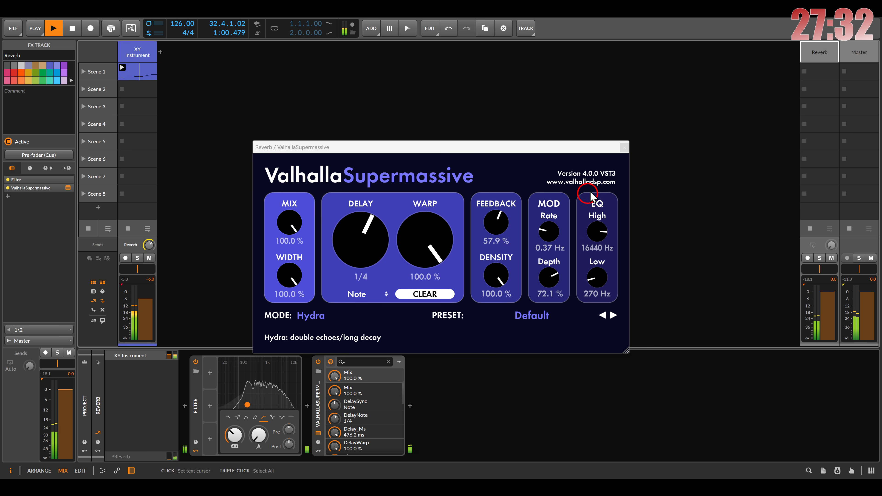
pyautogui.click(624, 146)
pyautogui.click(150, 52)
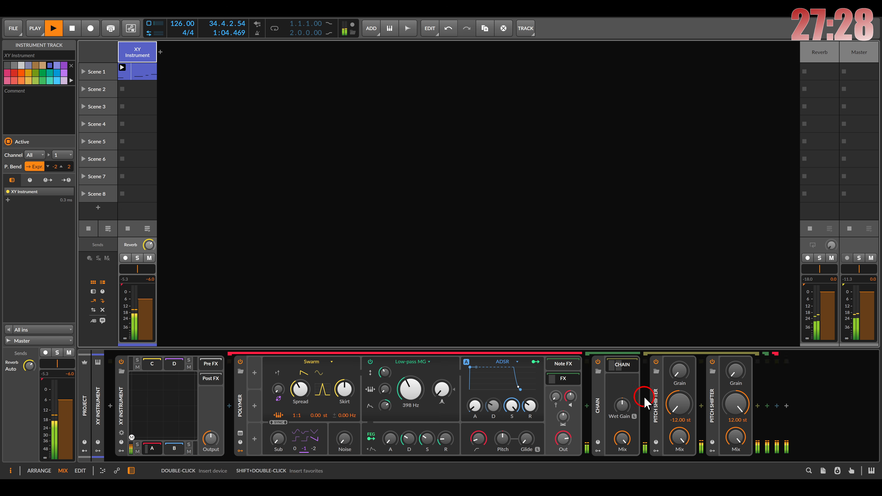
# - Blend in the pitch-shifted signal by setting the Chain container's mix to about 30%
pyautogui.moveTo(624, 439); pyautogui.dragTo(630, 446)
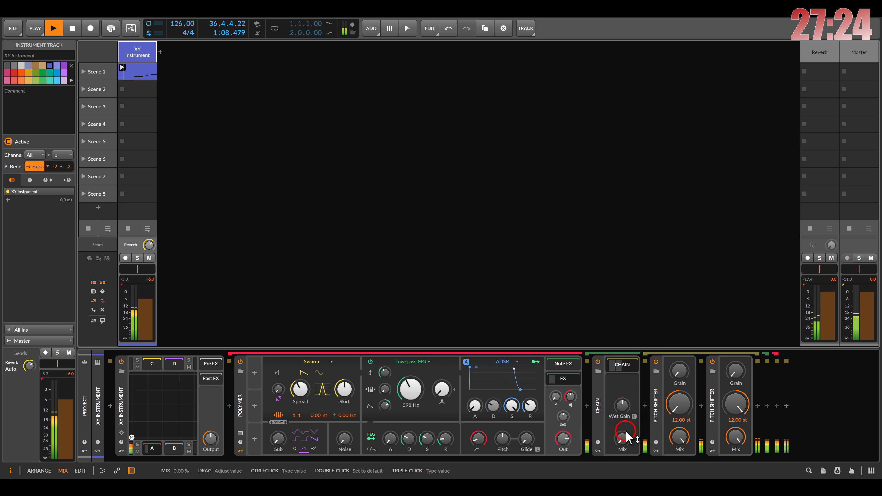
pyautogui.moveTo(627, 437); pyautogui.dragTo(627, 437)
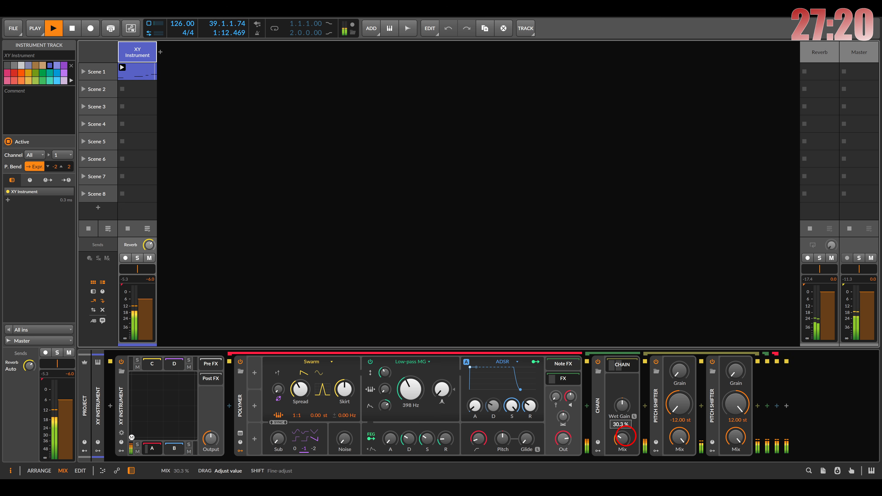
pyautogui.moveTo(625, 436); pyautogui.dragTo(625, 436)
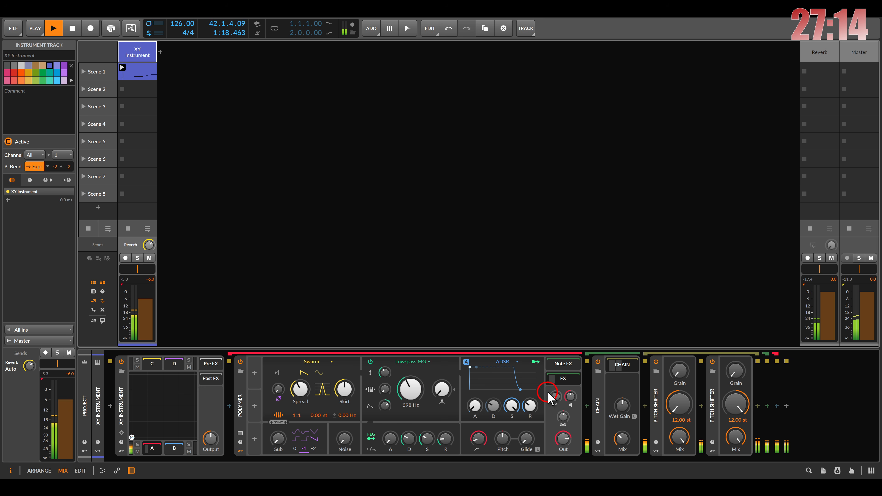
# - Insert a Filter+ after the Chain with a 3.84 kHz cutoff, modulated by its LFO at a 5.00 bar rate
pyautogui.click(615, 375)
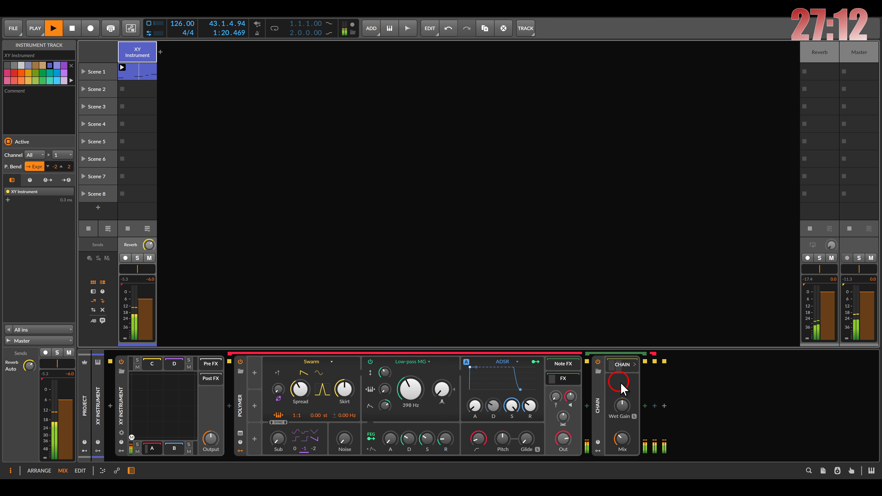
pyautogui.click(645, 406)
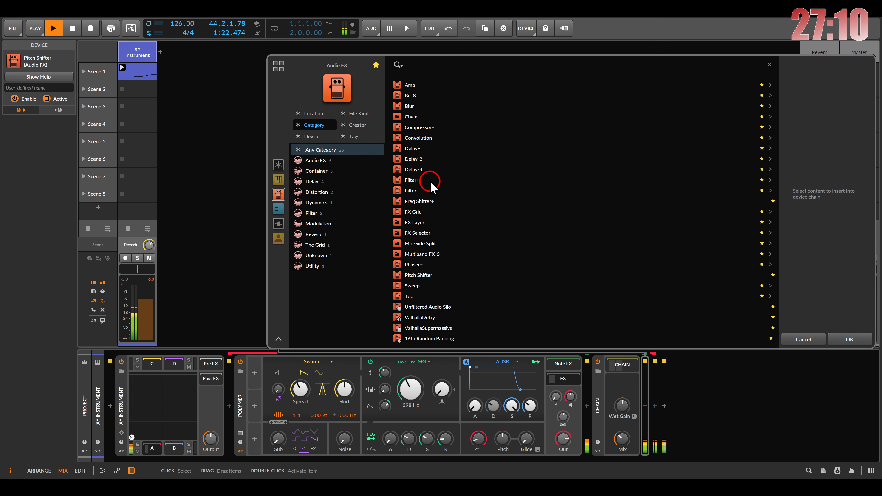
pyautogui.doubleClick(430, 181)
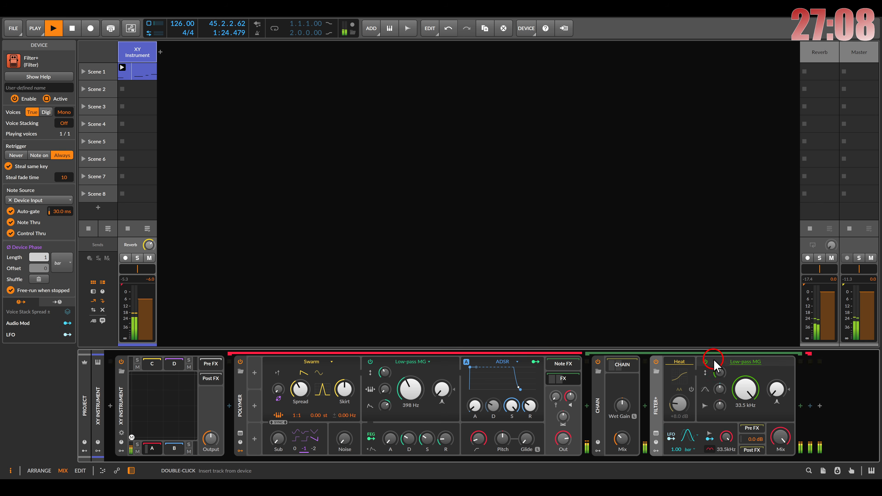
pyautogui.moveTo(746, 389); pyautogui.dragTo(675, 445)
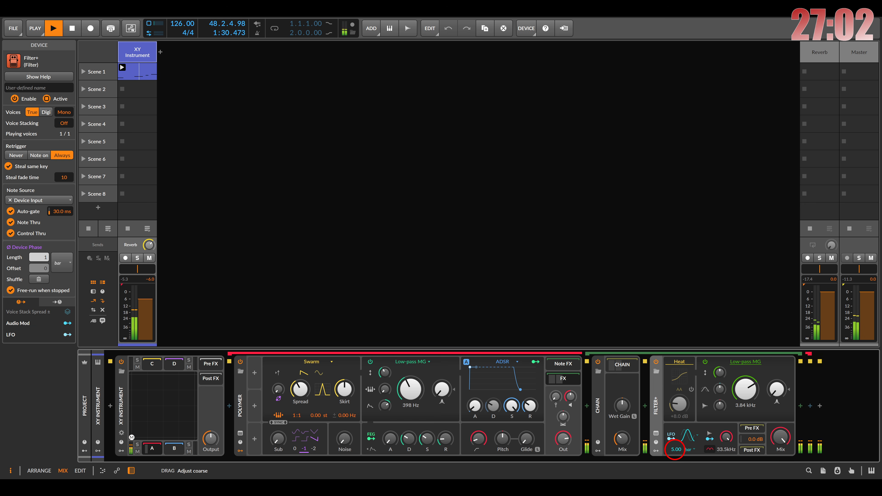
pyautogui.moveTo(719, 389); pyautogui.dragTo(720, 389)
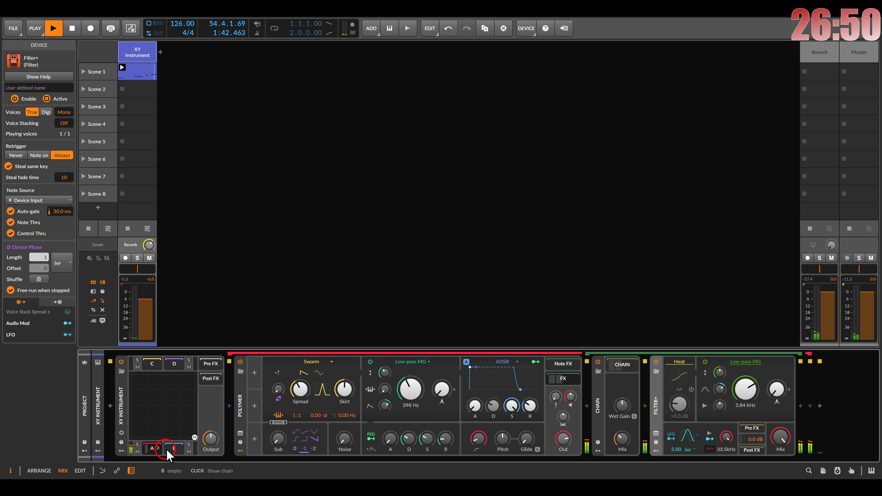
# - With the XY position at the B corner, insert a Polymer in chain B and switch its oscillator to Wavetable
pyautogui.click(184, 447)
pyautogui.click(227, 413)
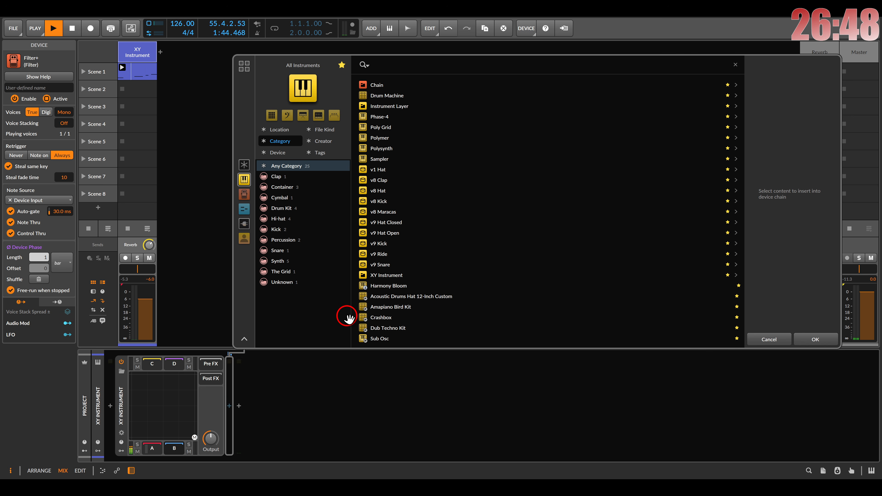
pyautogui.doubleClick(375, 137)
pyautogui.click(303, 363)
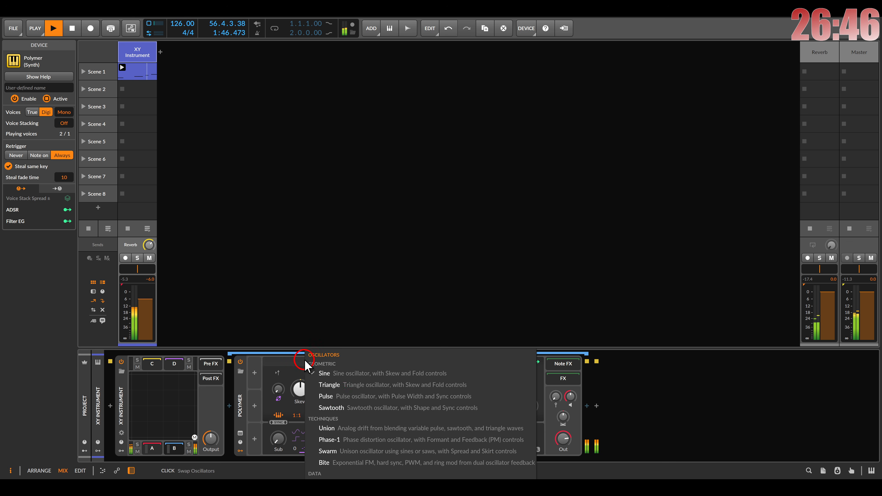
pyautogui.click(341, 478)
# - Load the SQ Roar wavetable from the favorites into chain B's Polymer and audition its table index
pyautogui.click(308, 382)
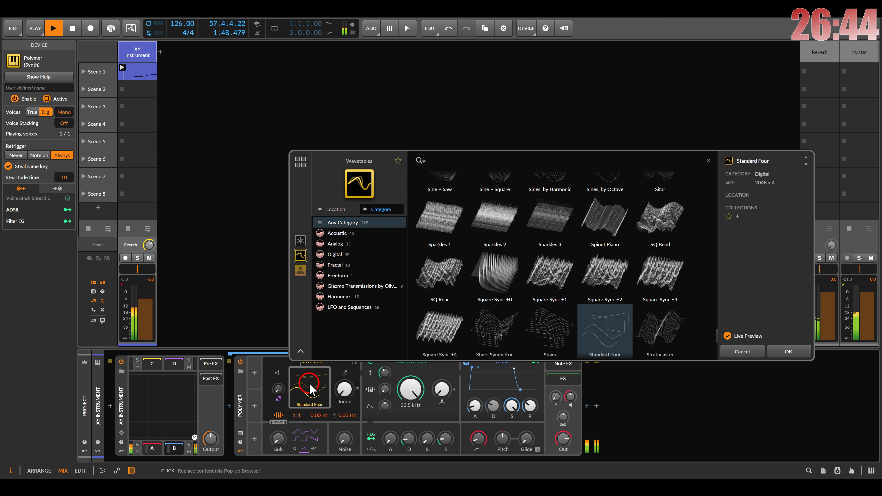
pyautogui.click(399, 161)
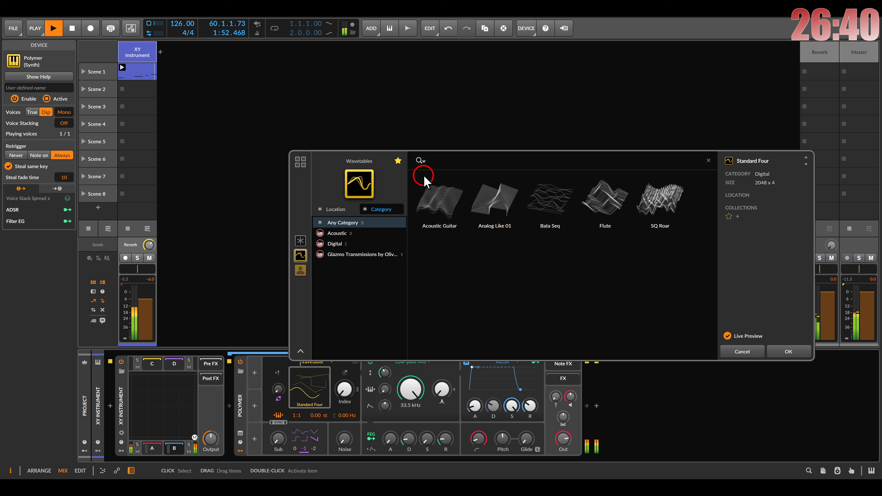
pyautogui.click(658, 201)
pyautogui.click(778, 353)
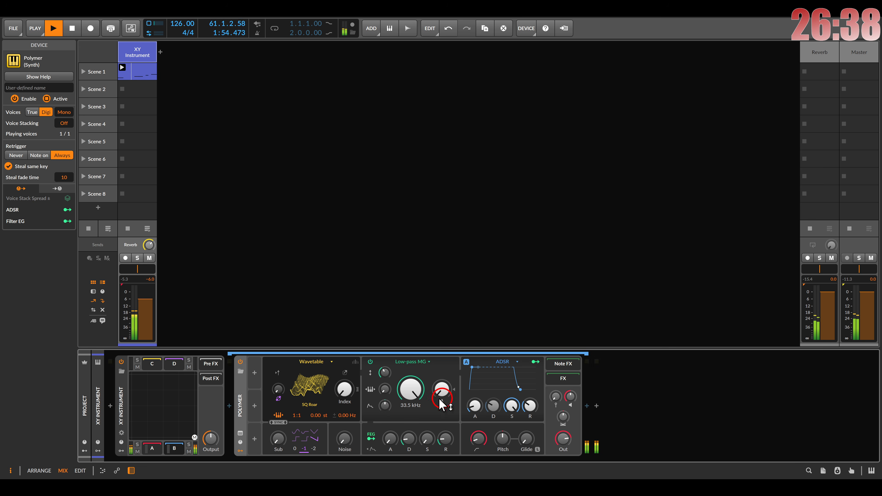
pyautogui.moveTo(346, 392)
pyautogui.mouseDown()
pyautogui.moveTo(347, 369)
pyautogui.moveTo(347, 392)
pyautogui.mouseUp()
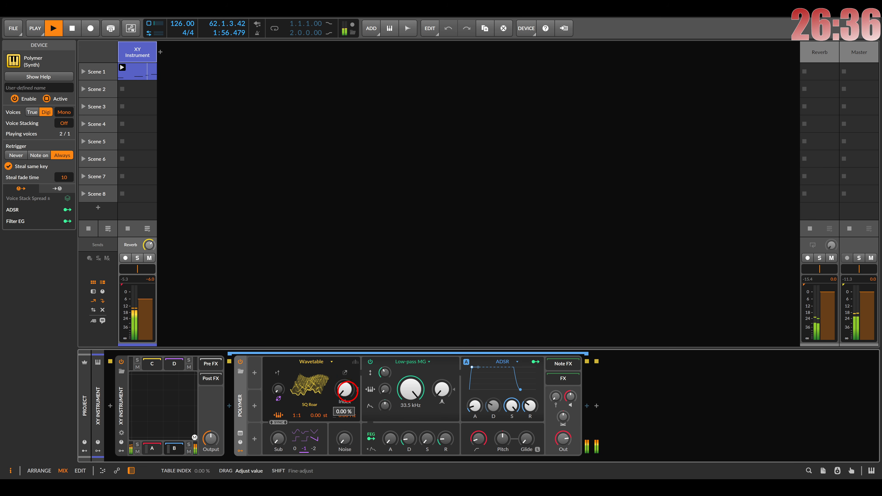
# - Set the wavetable's unison to 5 voices in Complex mode and lower the filter cutoff to 3.00 kHz
pyautogui.click(355, 361)
pyautogui.click(324, 373)
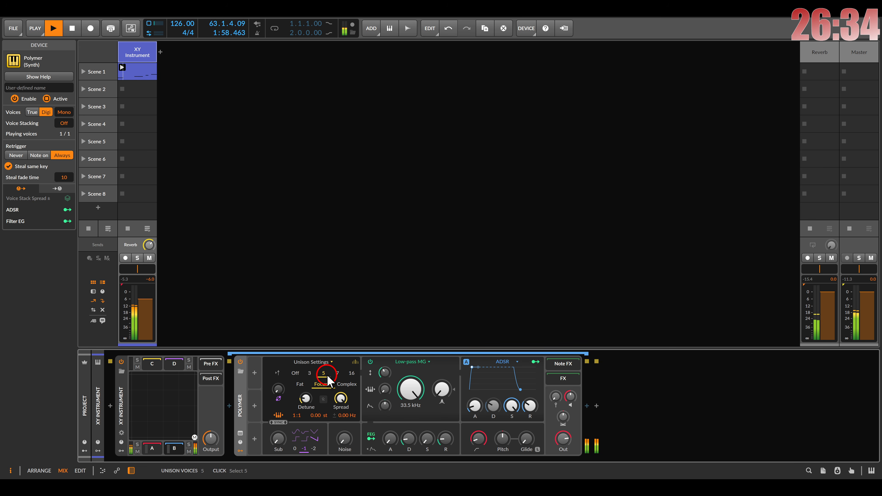
pyautogui.click(346, 384)
pyautogui.click(355, 361)
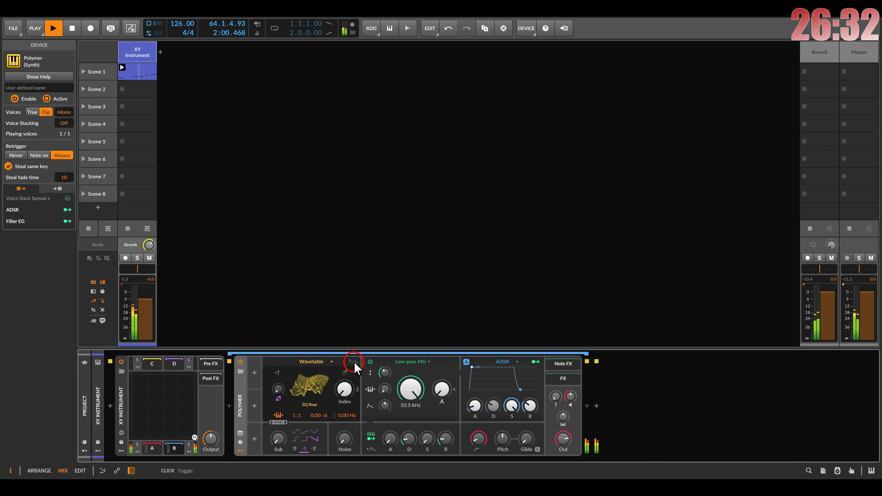
pyautogui.moveTo(407, 388); pyautogui.dragTo(407, 399)
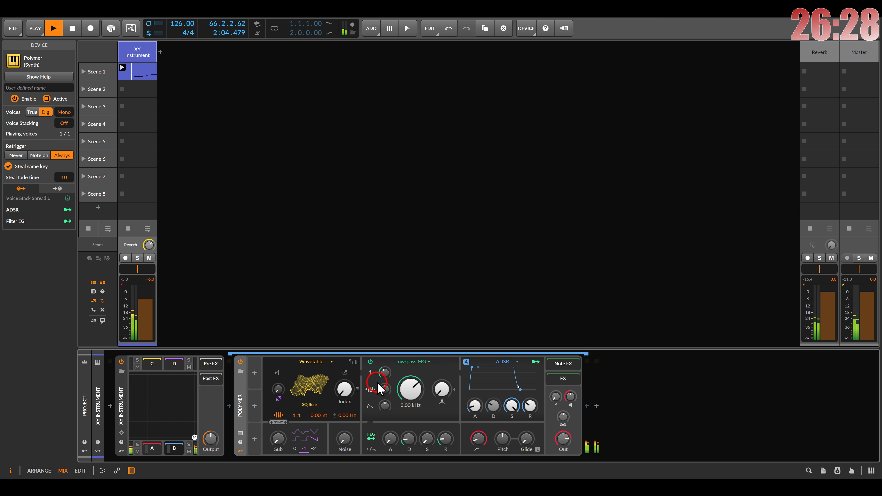
pyautogui.moveTo(344, 388); pyautogui.dragTo(344, 383)
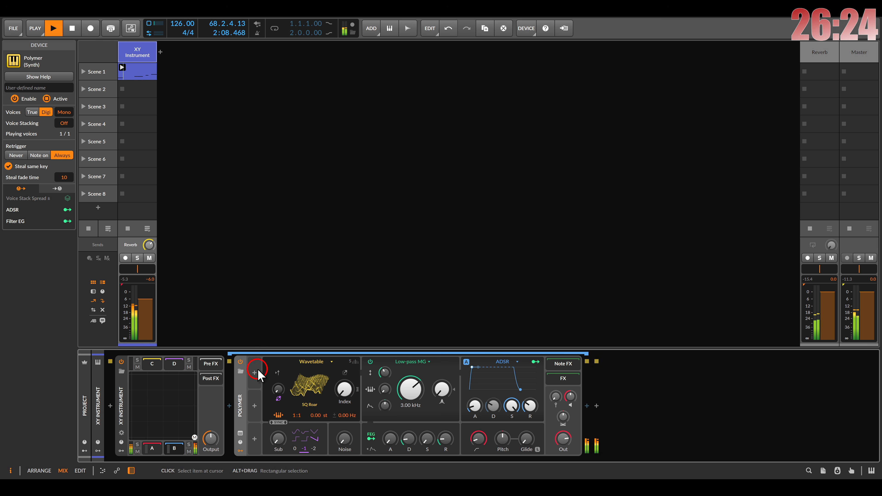
# - Add a Random modulator to Polymer, modulating the wavetable Index by 1.000, with smoothing raised and per-voice mode off
pyautogui.click(255, 372)
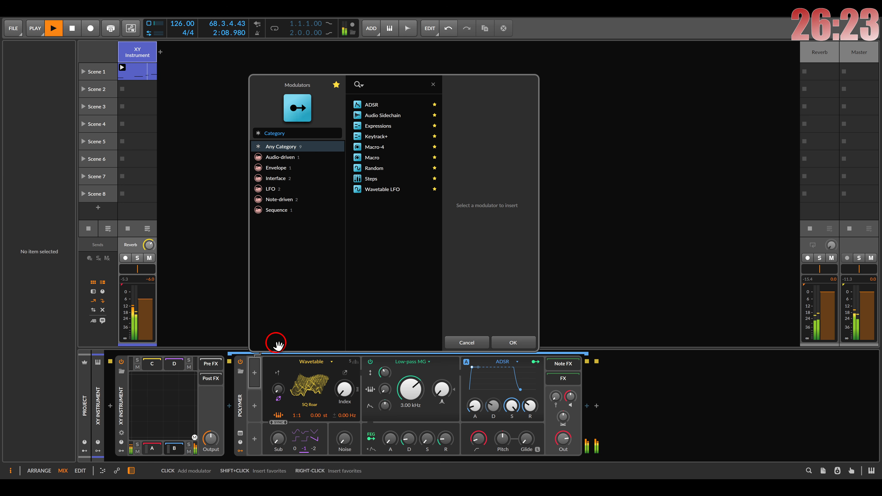
pyautogui.doubleClick(378, 168)
pyautogui.click(271, 371)
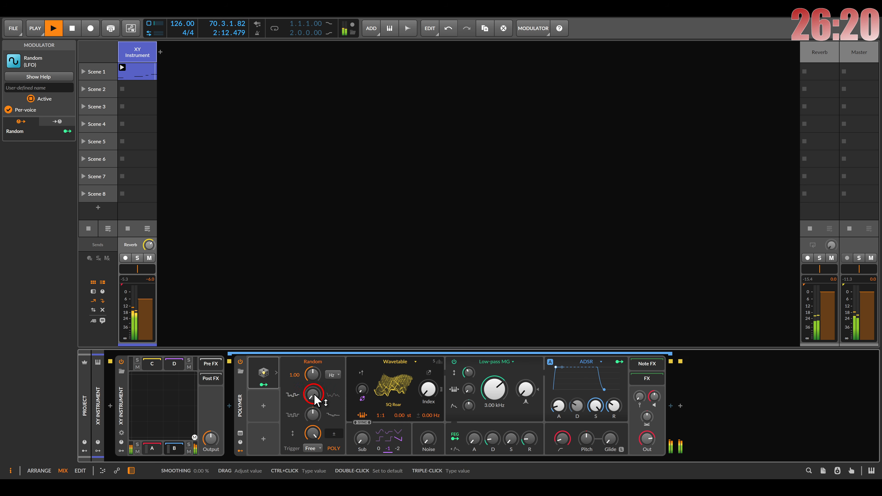
pyautogui.click(274, 388)
pyautogui.click(428, 389)
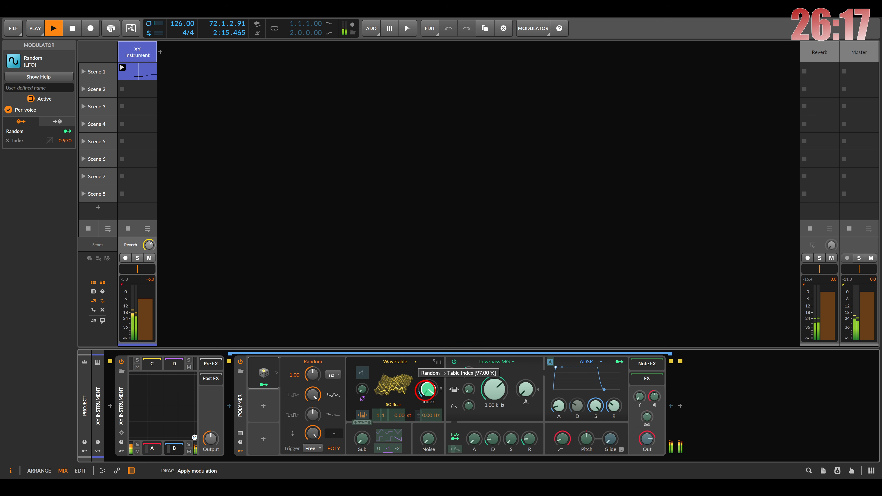
pyautogui.click(275, 391)
pyautogui.click(332, 448)
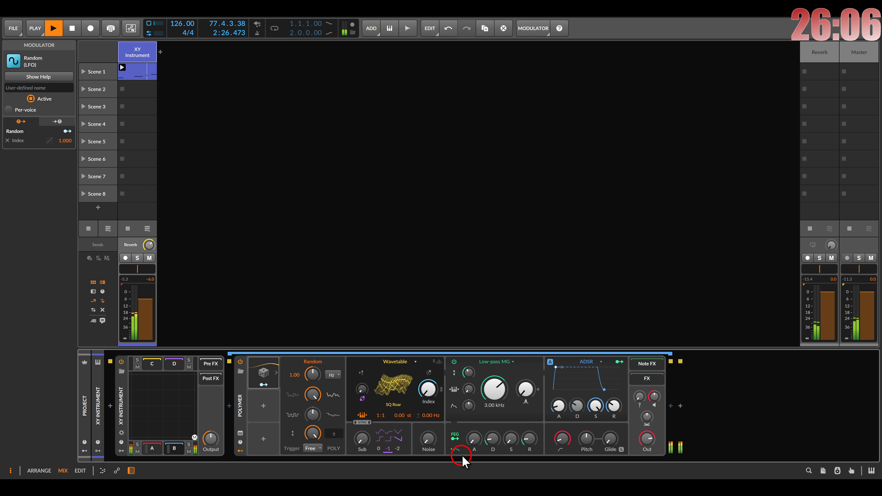
# - Adjust the noise level and envelopes of chain B's Polymer, and open its filter cutoff to 33.5 kHz
pyautogui.click(429, 440)
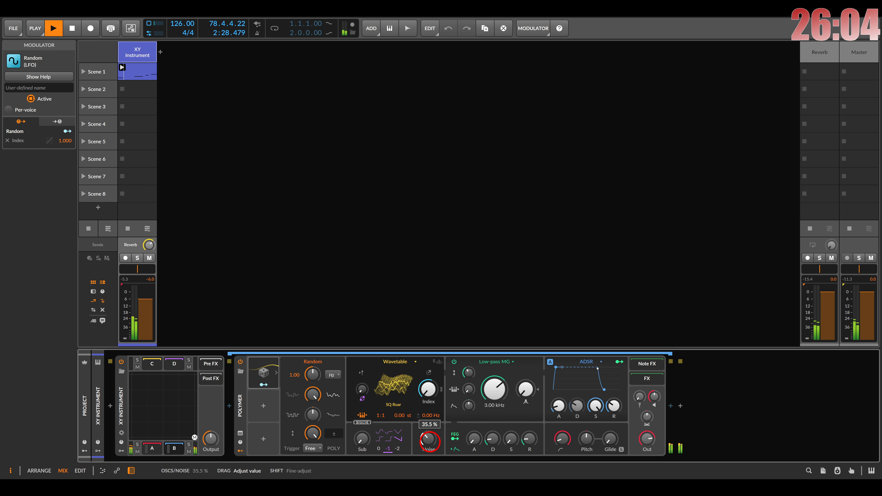
pyautogui.moveTo(495, 403); pyautogui.dragTo(495, 368)
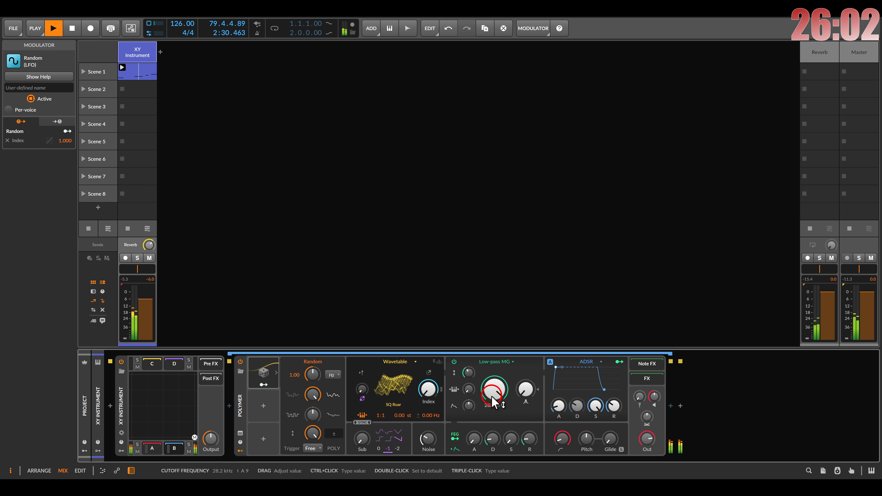
pyautogui.moveTo(493, 438); pyautogui.dragTo(493, 439)
pyautogui.moveTo(490, 386)
pyautogui.mouseDown()
pyautogui.moveTo(486, 393)
pyautogui.moveTo(486, 384)
pyautogui.mouseUp()
pyautogui.click(595, 410)
pyautogui.moveTo(612, 405); pyautogui.dragTo(612, 404)
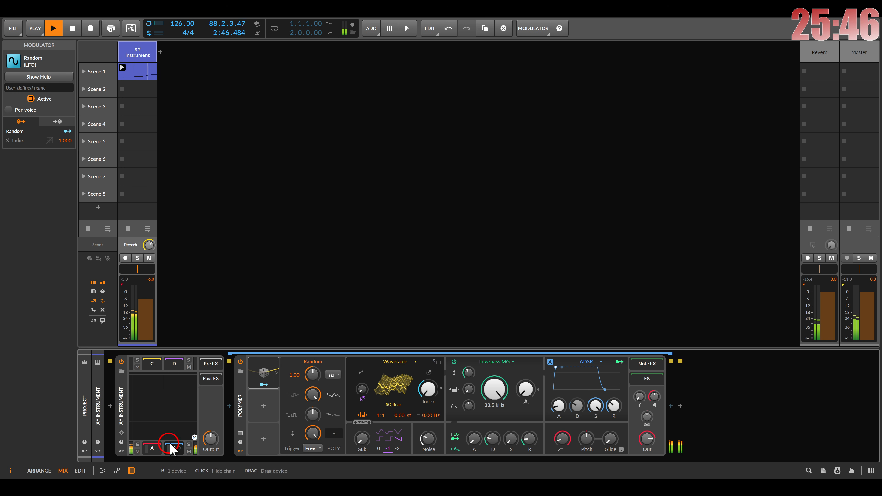
# - Insert a Filter+ in Polymer's FX chain with its LFO at 4.00 bars and its cutoff at 3.47 kHz
pyautogui.moveTo(194, 437)
pyautogui.mouseDown()
pyautogui.moveTo(128, 441)
pyautogui.moveTo(209, 444)
pyautogui.mouseUp()
pyautogui.click(645, 380)
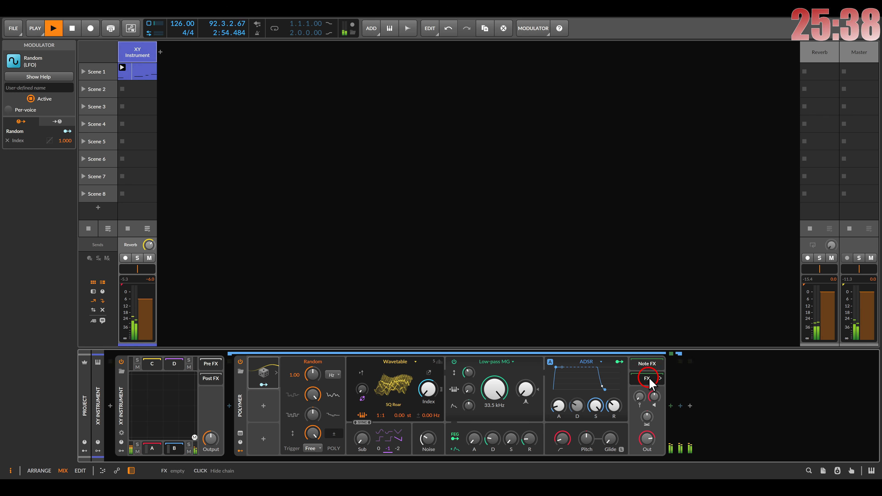
pyautogui.click(672, 408)
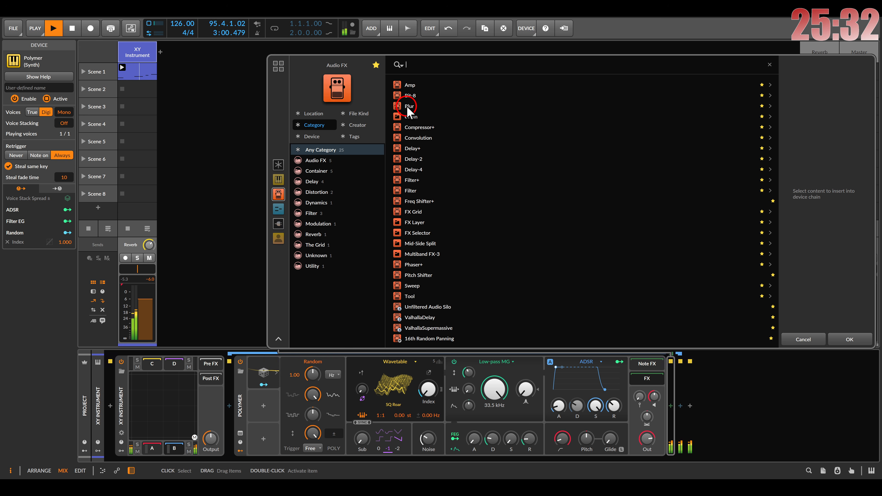
pyautogui.doubleClick(412, 180)
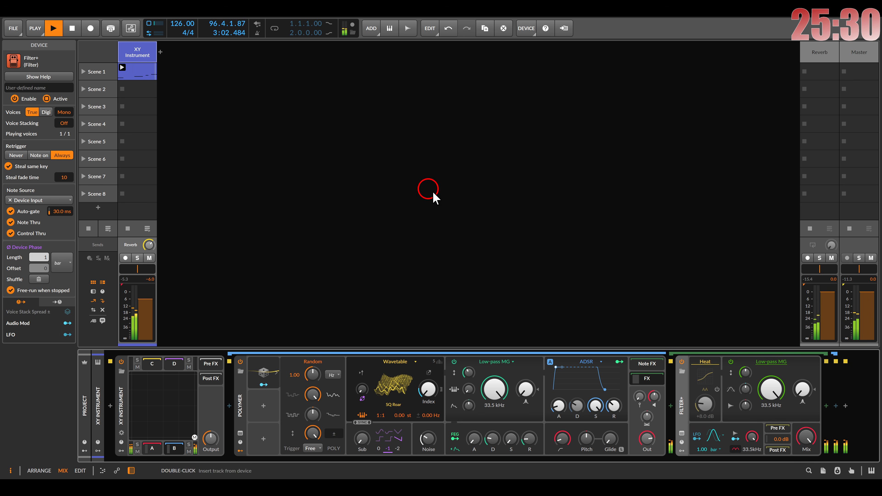
pyautogui.moveTo(703, 454)
pyautogui.mouseDown()
pyautogui.moveTo(703, 443)
pyautogui.moveTo(697, 451)
pyautogui.mouseUp()
pyautogui.moveTo(771, 391); pyautogui.dragTo(738, 382)
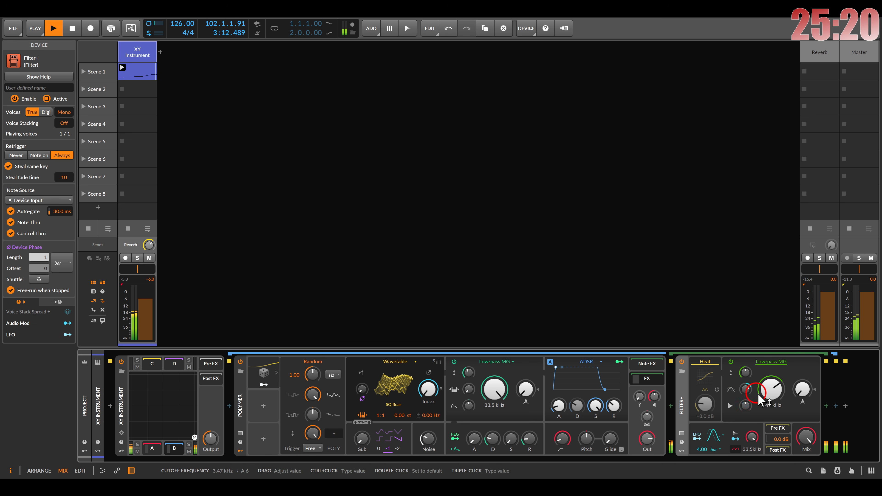
# - Insert a Chain container directly after Filter+ in Polymer's FX chain
pyautogui.click(822, 405)
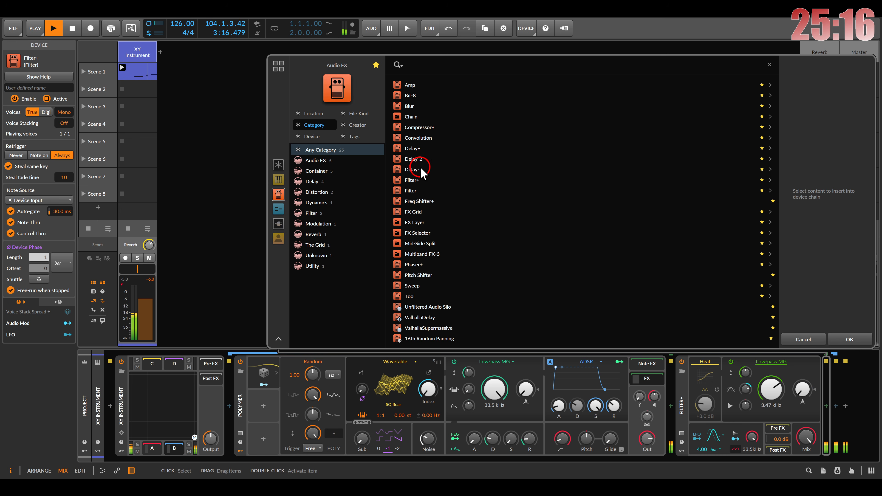
pyautogui.doubleClick(418, 119)
pyautogui.moveTo(818, 400); pyautogui.dragTo(734, 414)
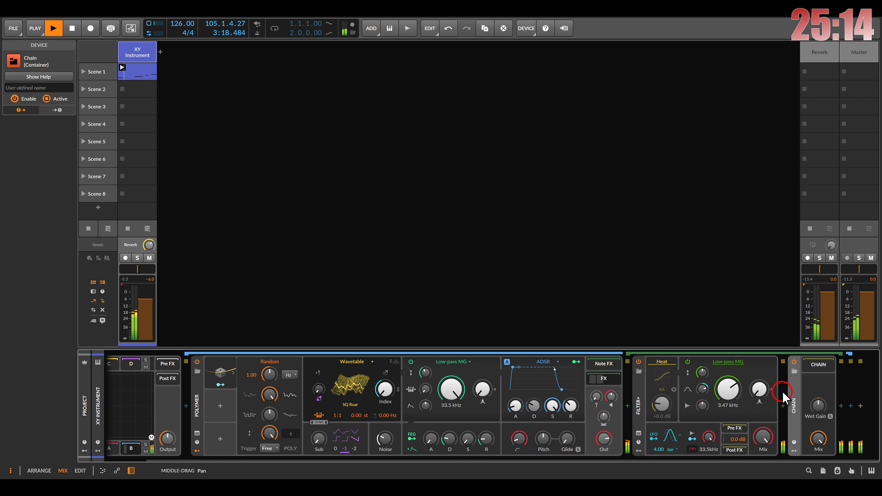
# - Insert a Blur inside the Chain container and duplicate it twice, making three Blurs in series
pyautogui.click(841, 406)
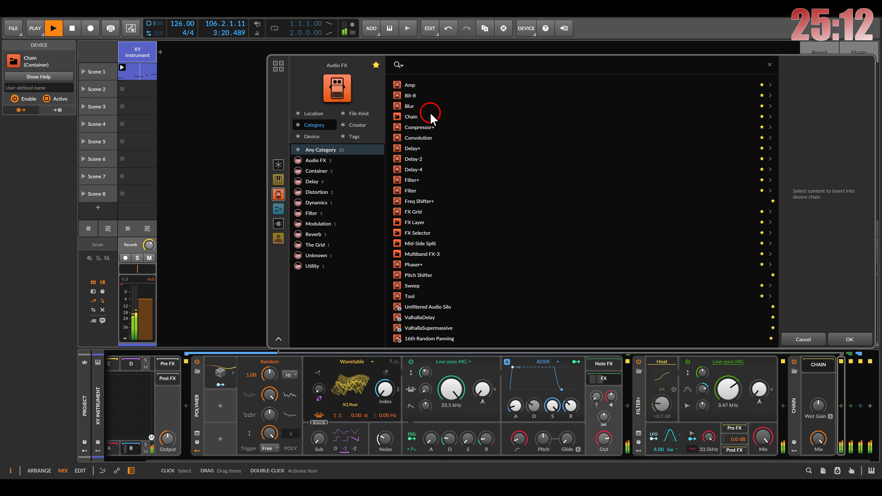
pyautogui.doubleClick(414, 110)
pyautogui.moveTo(726, 389); pyautogui.dragTo(567, 415)
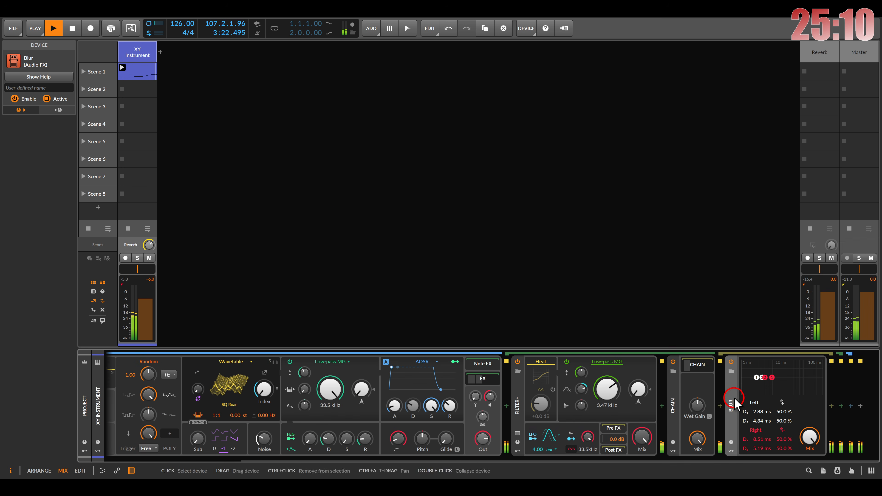
pyautogui.hotkey('ctrl', 'd')
pyautogui.hotkey('ctrl', 'd')
pyautogui.moveTo(756, 398); pyautogui.dragTo(432, 423)
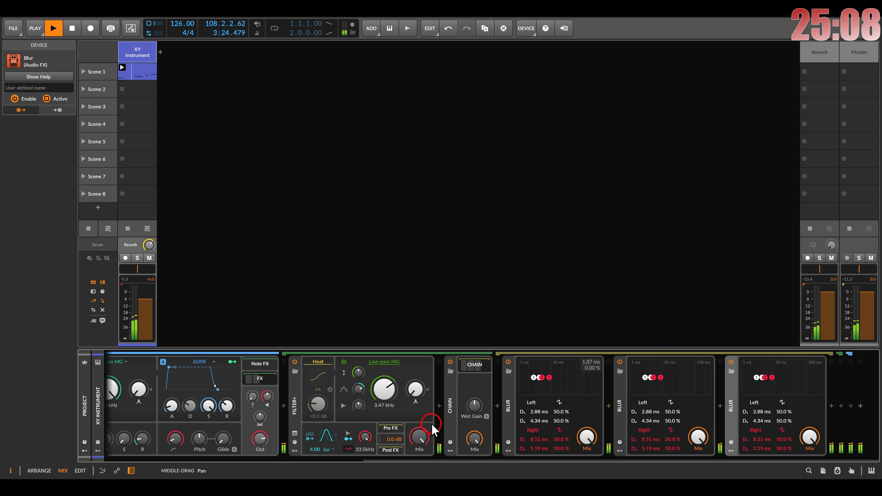
# - Set the three Blurs' delay times to 40.2/51.7/113/55.5 ms, 140/69.1/49.5/20.8 ms and 27.7/47.7/44.5/102 ms
pyautogui.moveTo(536, 413); pyautogui.dragTo(535, 387)
pyautogui.moveTo(536, 440); pyautogui.dragTo(536, 405)
pyautogui.moveTo(536, 449); pyautogui.dragTo(536, 417)
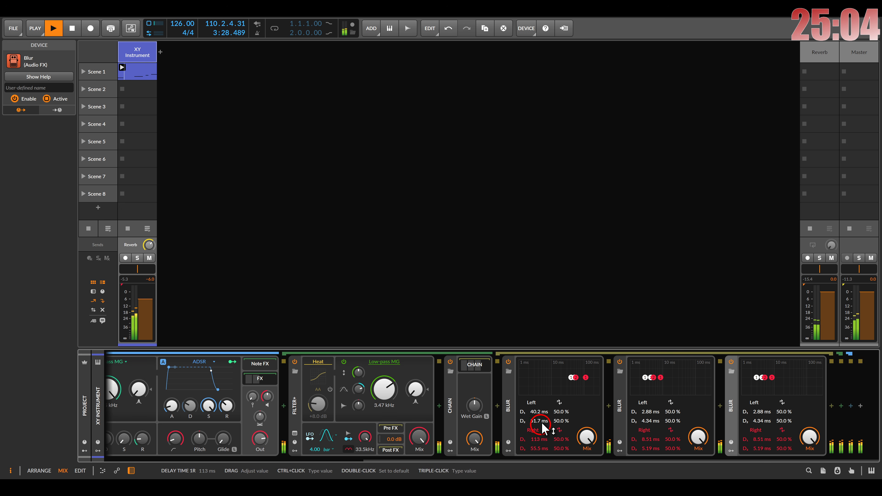
pyautogui.moveTo(648, 413); pyautogui.dragTo(645, 376)
pyautogui.moveTo(647, 441)
pyautogui.mouseDown()
pyautogui.moveTo(646, 402)
pyautogui.moveTo(648, 452)
pyautogui.mouseUp()
pyautogui.moveTo(757, 412); pyautogui.dragTo(761, 389)
pyautogui.moveTo(760, 439)
pyautogui.mouseDown()
pyautogui.moveTo(760, 416)
pyautogui.moveTo(760, 442)
pyautogui.mouseUp()
# - Insert a Pitch Shifter after the third Blur, raise its pitch, and set its mix to about 24%
pyautogui.click(832, 406)
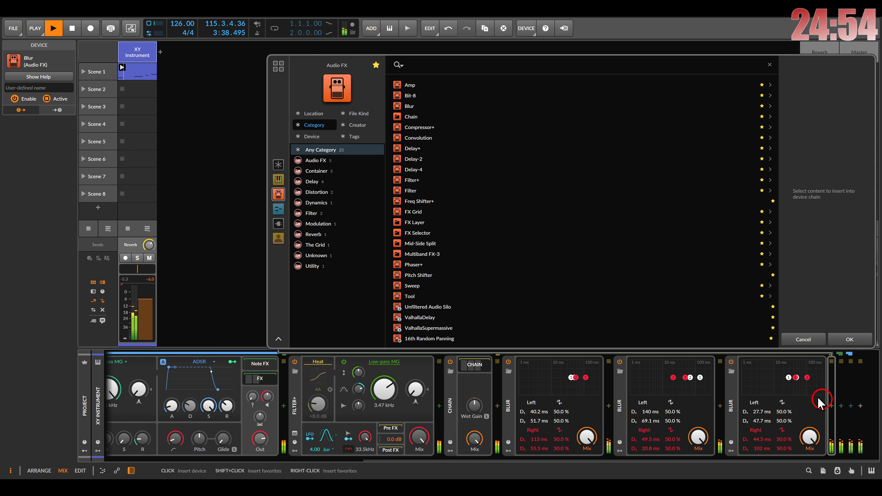
pyautogui.doubleClick(462, 278)
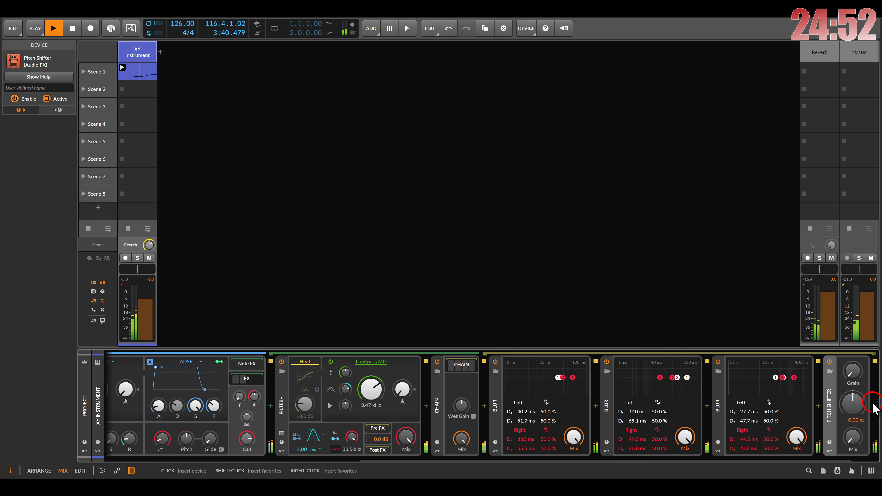
pyautogui.moveTo(855, 405); pyautogui.dragTo(855, 396)
pyautogui.moveTo(853, 437); pyautogui.dragTo(853, 448)
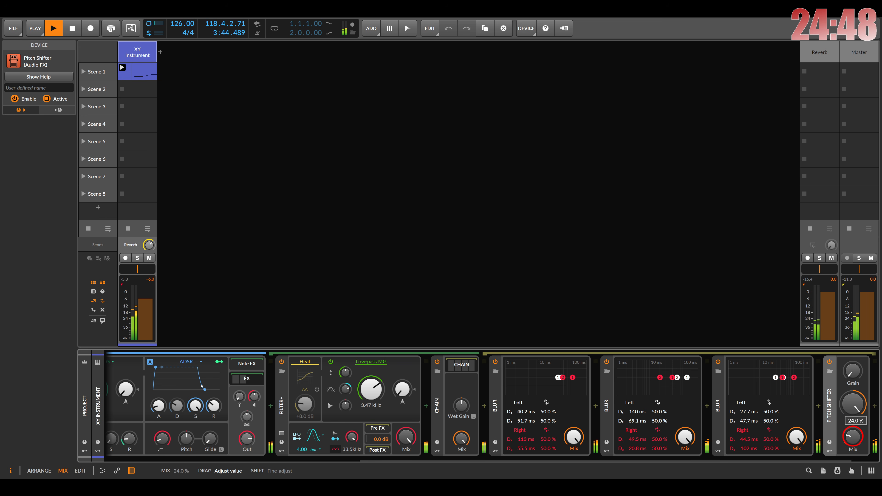
# - Drop the Chain container's mix to 0%, rebalance it by ear, and fine-tune the attack of Polymer's ADSR
pyautogui.moveTo(352, 416); pyautogui.dragTo(493, 407)
pyautogui.moveTo(601, 436); pyautogui.dragTo(601, 464)
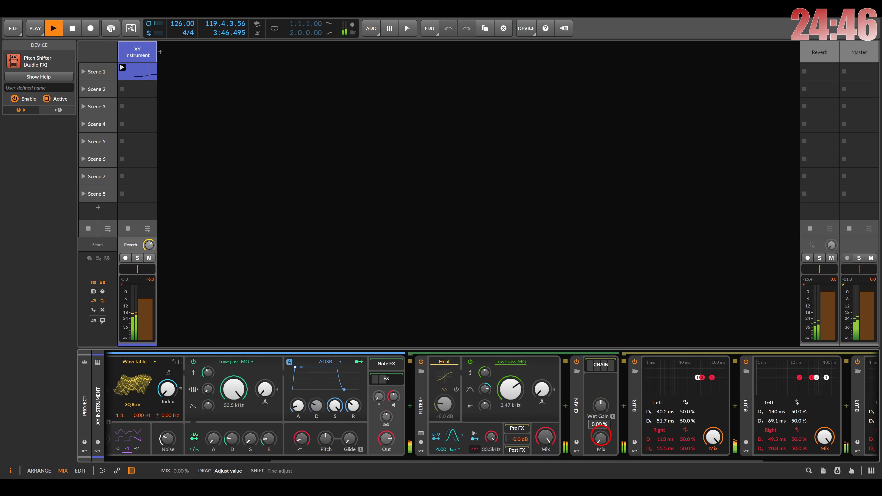
pyautogui.moveTo(565, 411); pyautogui.dragTo(657, 408)
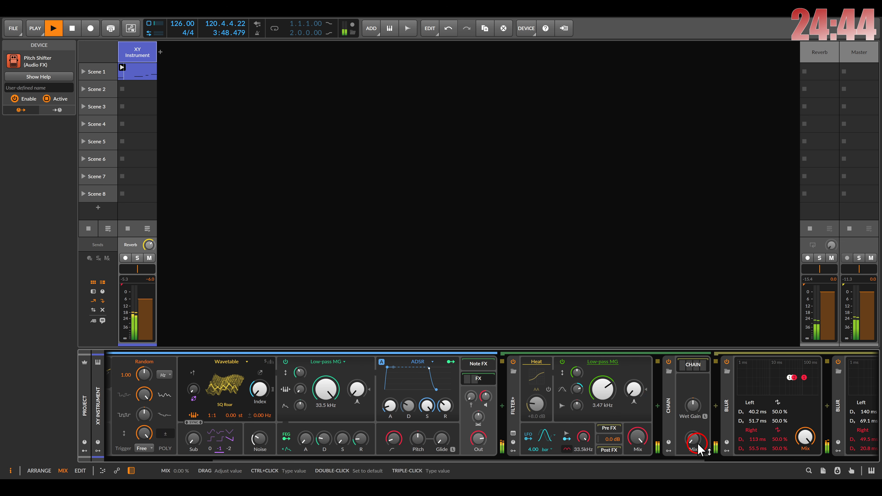
pyautogui.moveTo(698, 446); pyautogui.dragTo(689, 439)
pyautogui.moveTo(392, 405); pyautogui.dragTo(393, 408)
# - Sweep the XY position between the corners to audition the layer blend, ending at the A corner
pyautogui.moveTo(342, 418); pyautogui.dragTo(703, 417)
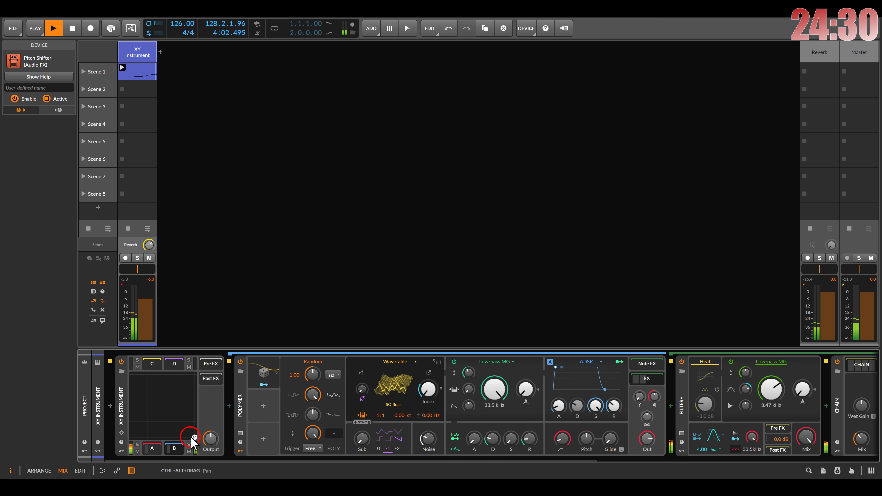
pyautogui.moveTo(192, 439); pyautogui.dragTo(134, 439)
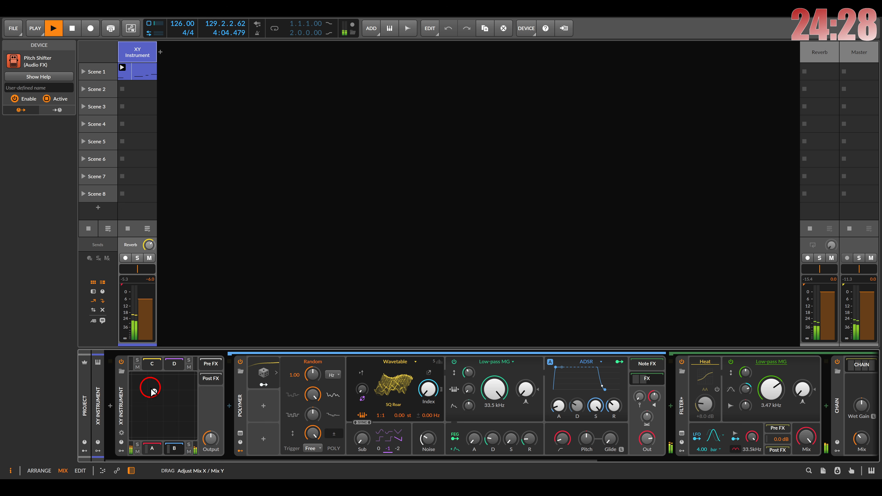
pyautogui.moveTo(153, 391); pyautogui.dragTo(195, 421)
pyautogui.moveTo(201, 456); pyautogui.dragTo(156, 374)
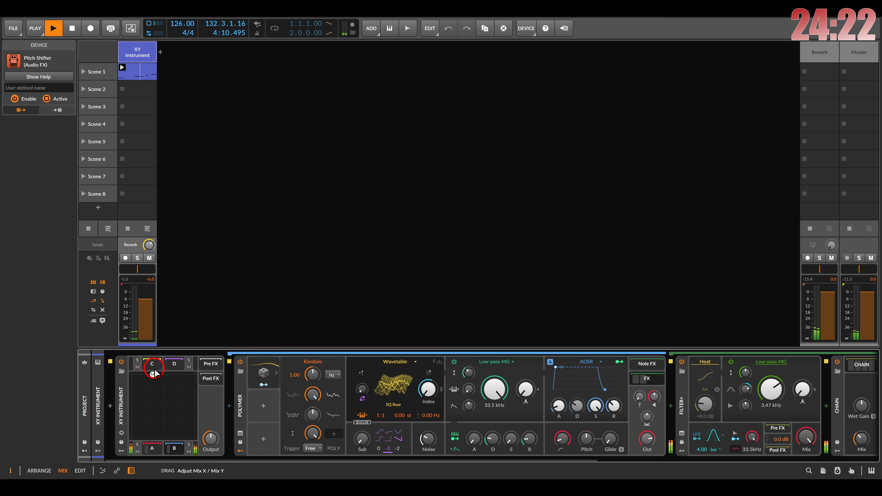
pyautogui.moveTo(176, 401); pyautogui.dragTo(149, 431)
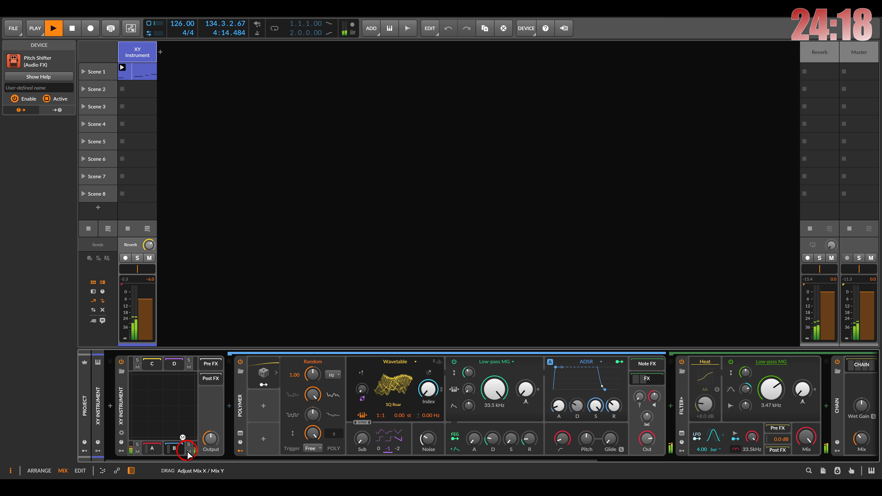
pyautogui.moveTo(188, 455); pyautogui.dragTo(138, 450)
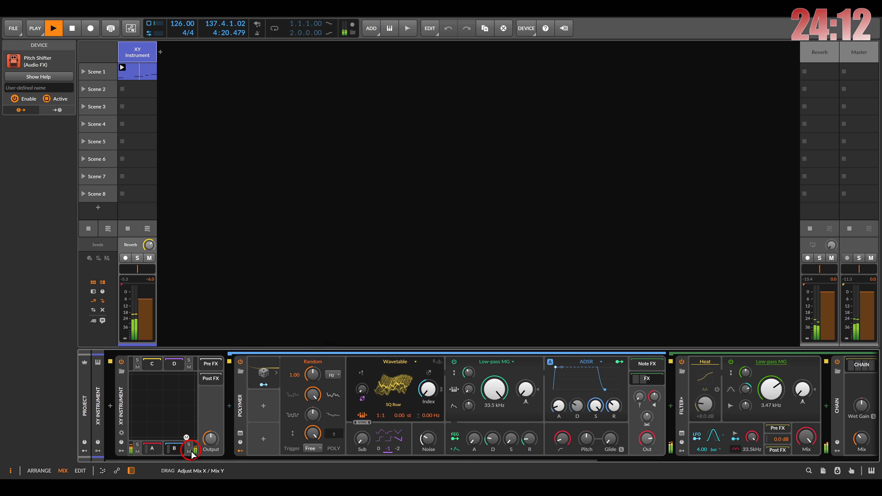
pyautogui.moveTo(192, 454); pyautogui.dragTo(129, 464)
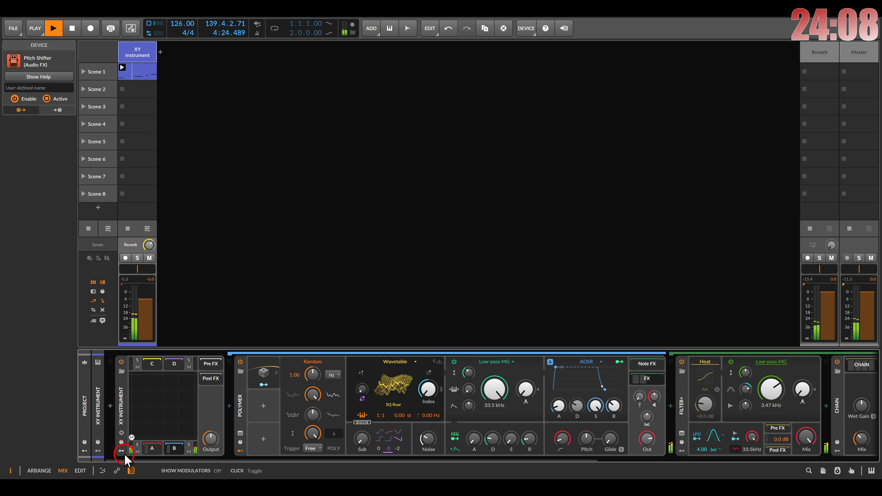
# - Show the XY Instrument's X and Y controls and modulator slots, and add a Random modulator
pyautogui.click(123, 432)
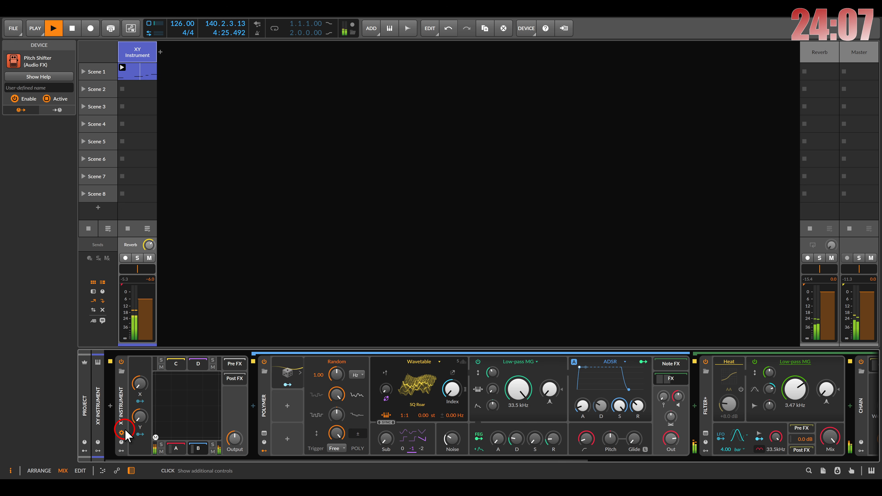
pyautogui.click(122, 451)
pyautogui.click(136, 373)
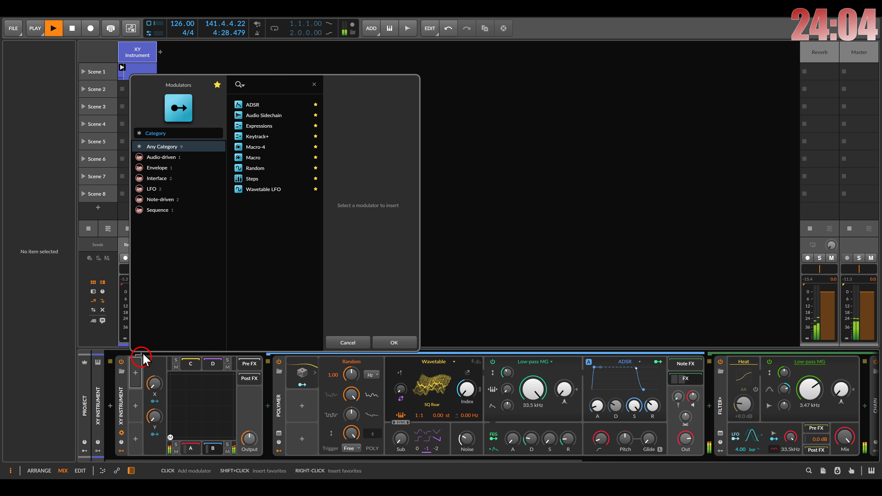
pyautogui.doubleClick(254, 168)
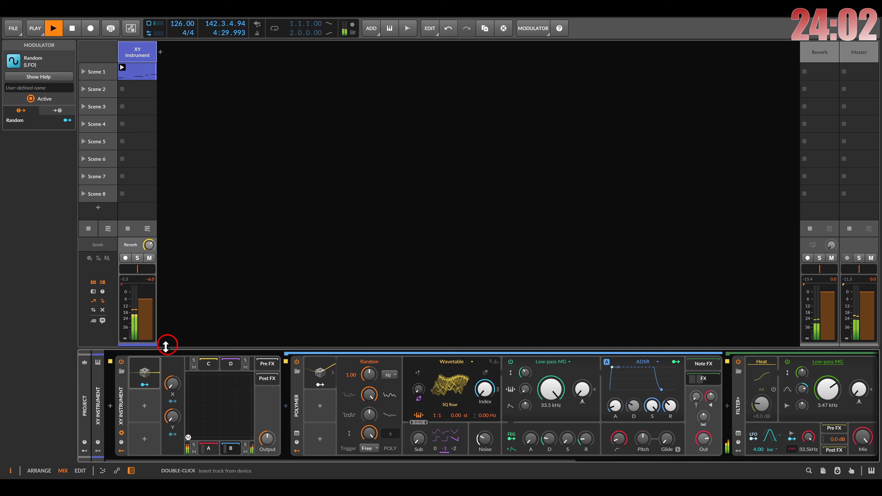
# - Map the XY Instrument's Random modulator to the X position with an amount of 1.000
pyautogui.click(143, 373)
pyautogui.moveTo(191, 395); pyautogui.dragTo(238, 383)
pyautogui.click(152, 384)
pyautogui.click(144, 384)
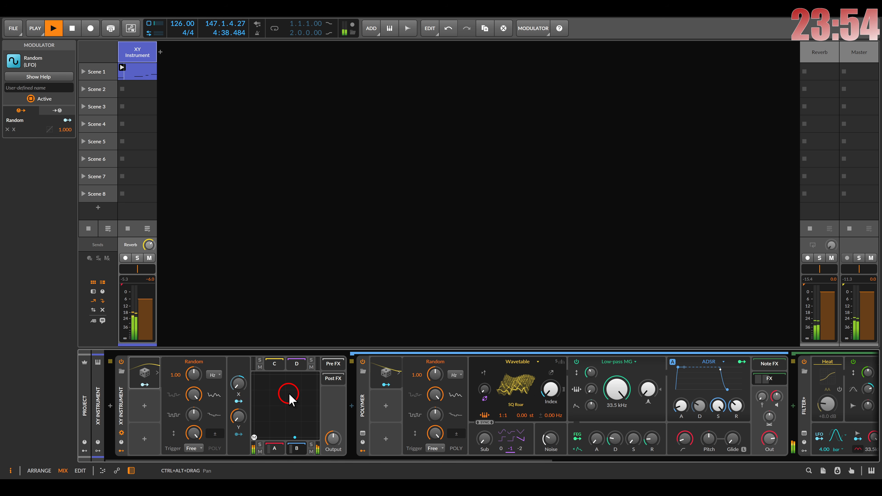
# - Set the XY Instrument's Random modulator to a 0.29 Hz rate and -24.5% feedback/correlation
pyautogui.click(194, 414)
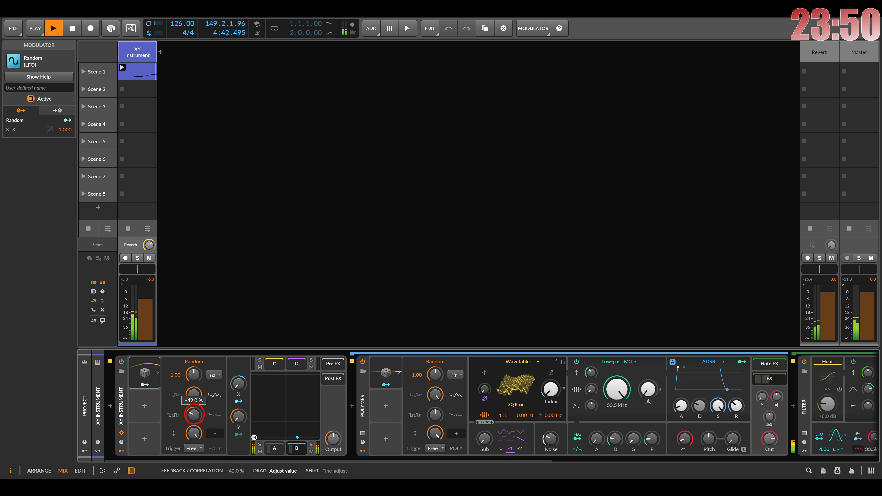
pyautogui.moveTo(193, 414); pyautogui.dragTo(196, 421)
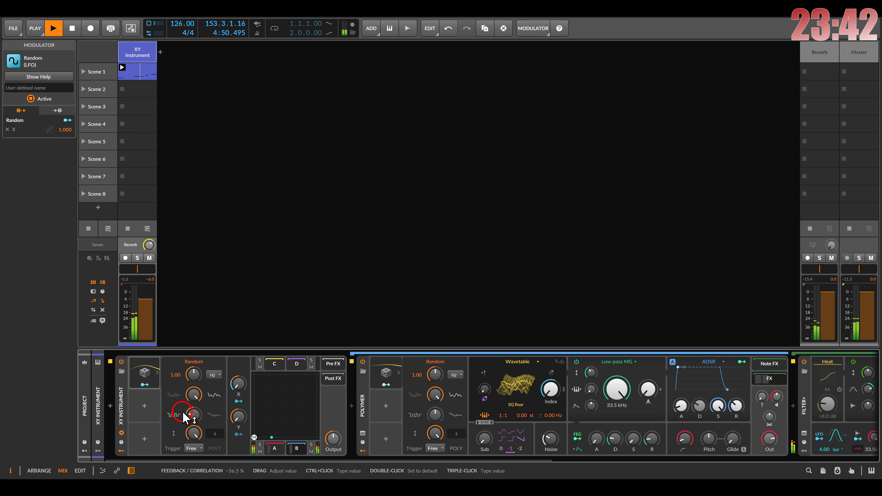
pyautogui.moveTo(193, 374); pyautogui.dragTo(194, 361)
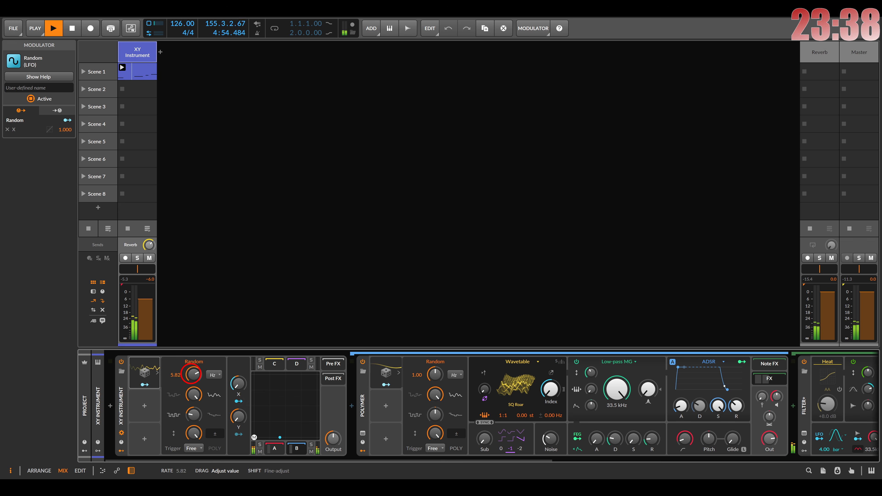
pyautogui.moveTo(193, 374); pyautogui.dragTo(193, 377)
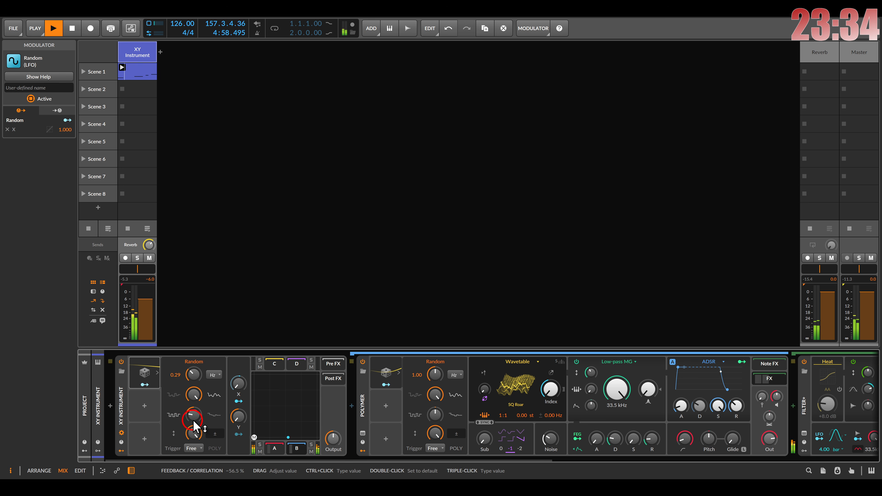
pyautogui.moveTo(197, 424); pyautogui.dragTo(196, 415)
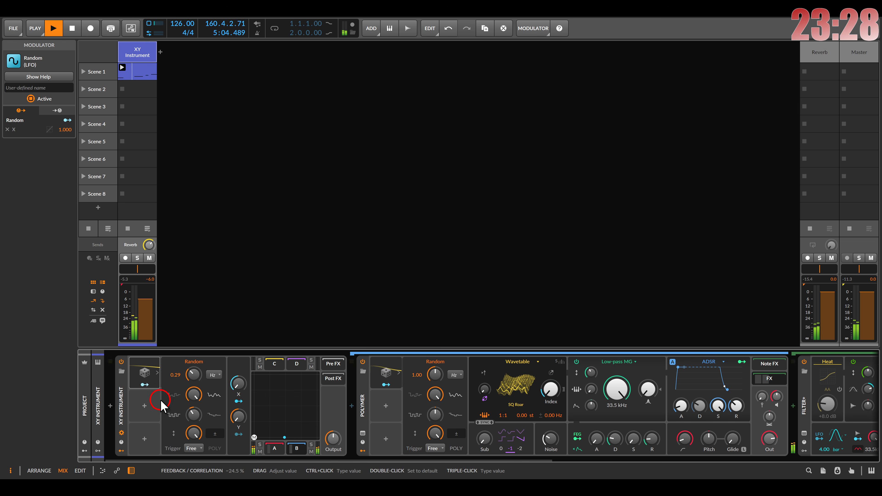
# - Add a Wavetable LFO modulator to the XY Instrument's second modulator slot
pyautogui.click(143, 406)
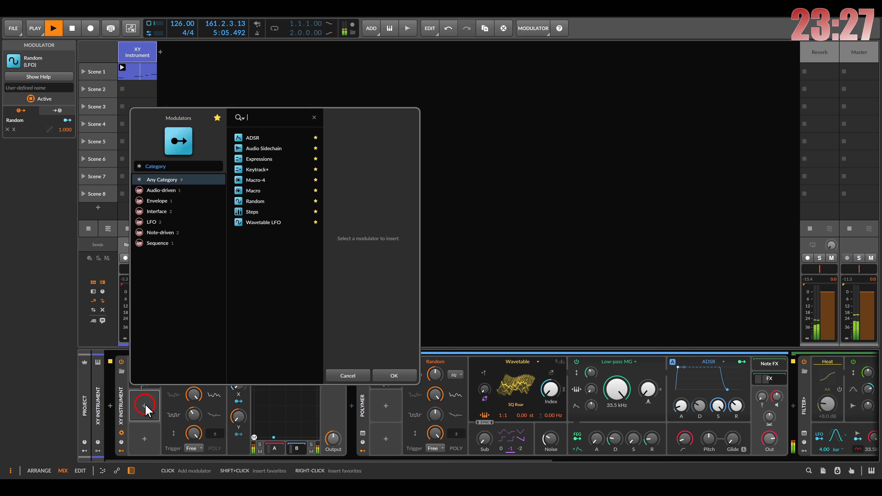
pyautogui.doubleClick(263, 222)
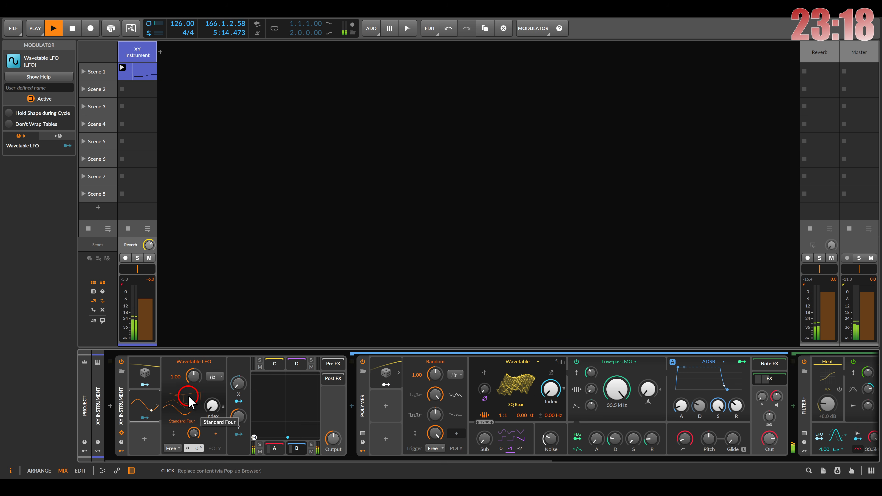
# - Set the Wavetable LFO's timebase to Bar
pyautogui.click(215, 376)
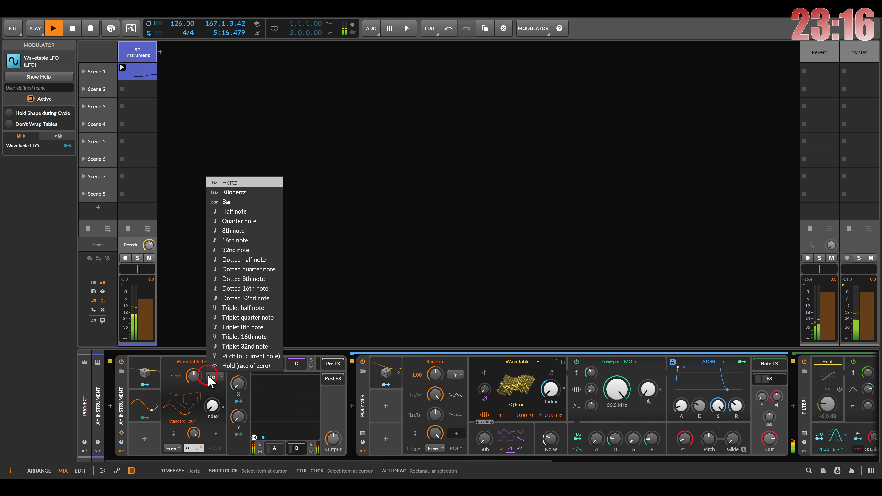
pyautogui.click(228, 202)
pyautogui.click(229, 204)
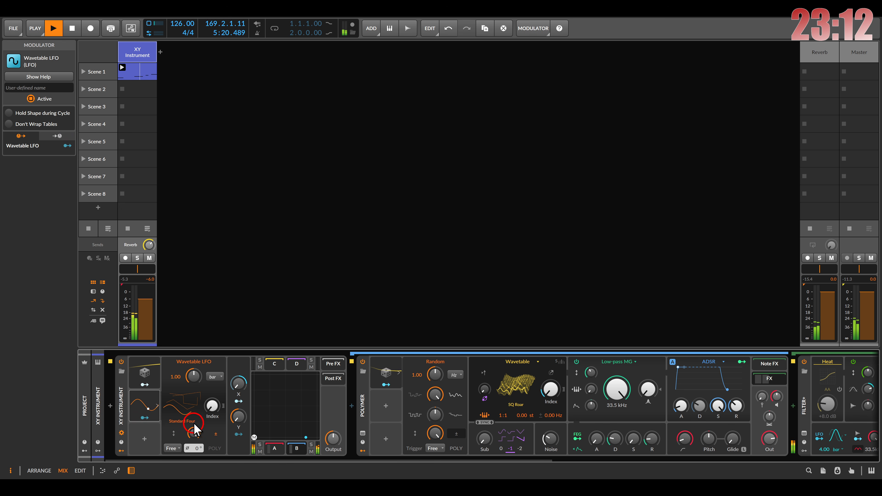
# - Map the Wavetable LFO to the XY Instrument's Y position with an amount of 1.000
pyautogui.click(144, 418)
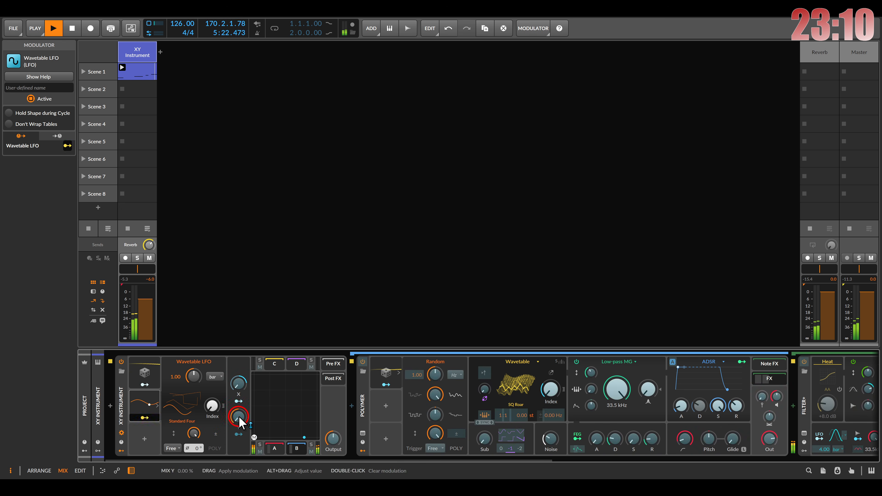
pyautogui.click(238, 417)
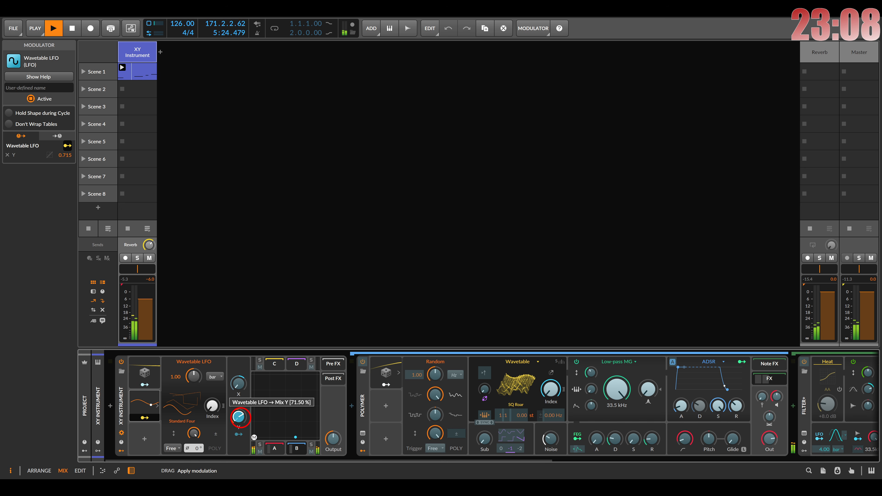
pyautogui.moveTo(239, 417); pyautogui.dragTo(237, 414)
pyautogui.click(144, 418)
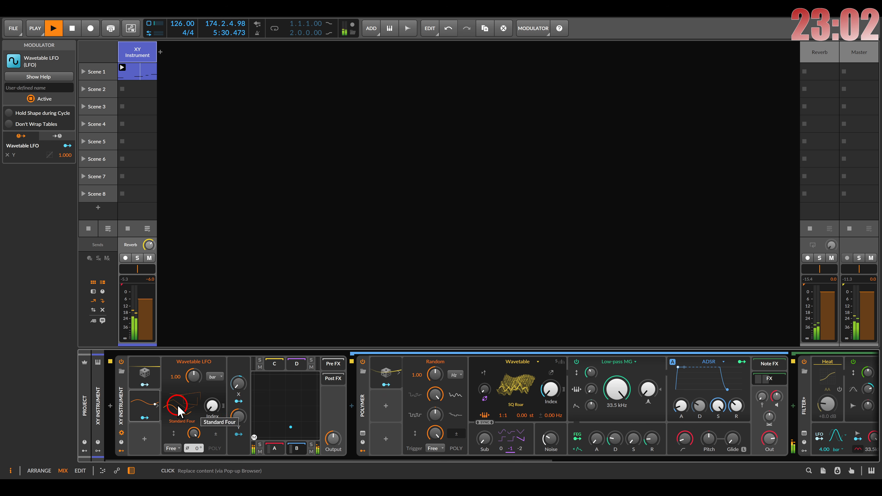
# - Load the Bata Seq wavetable from the favourites into the Wavetable LFO
pyautogui.click(211, 377)
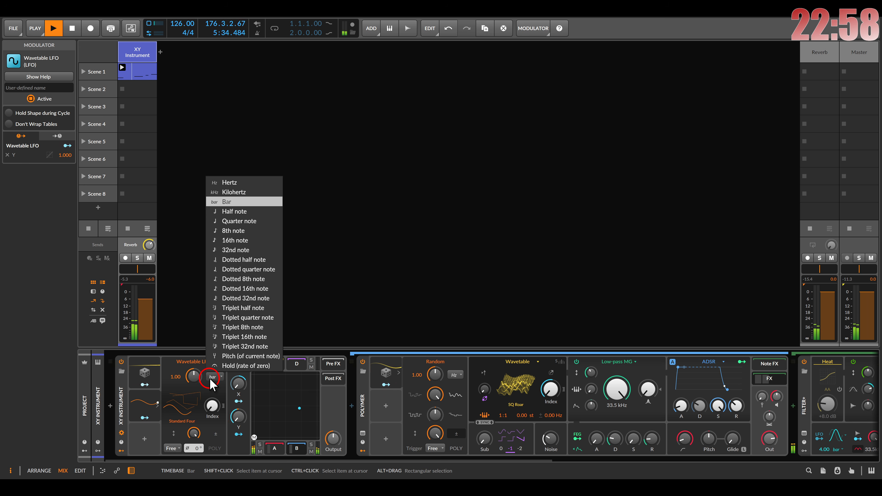
pyautogui.click(212, 377)
pyautogui.click(180, 411)
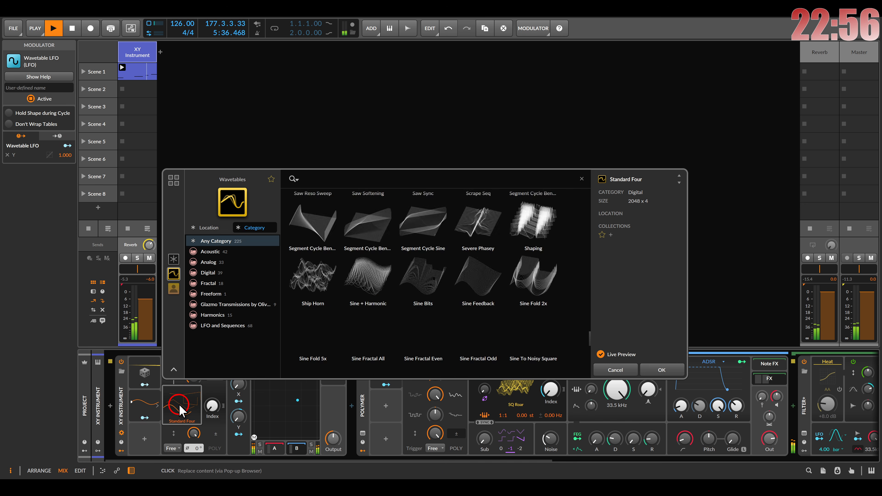
pyautogui.click(271, 179)
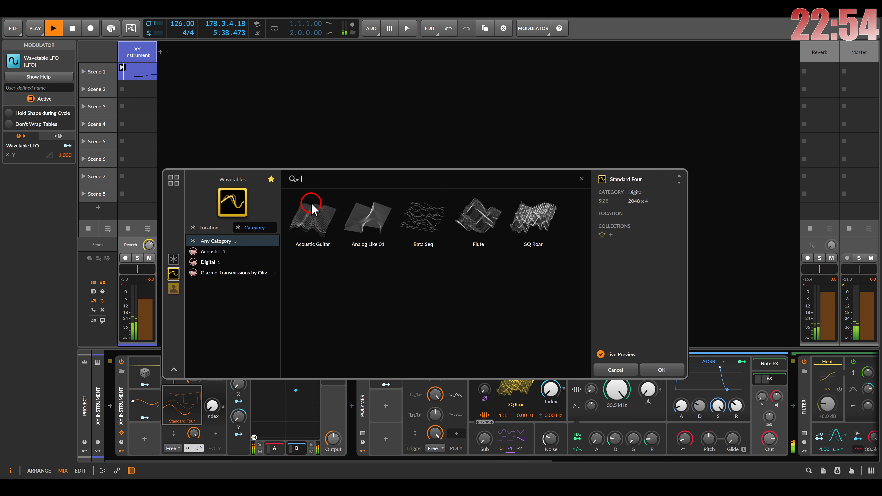
pyautogui.click(316, 218)
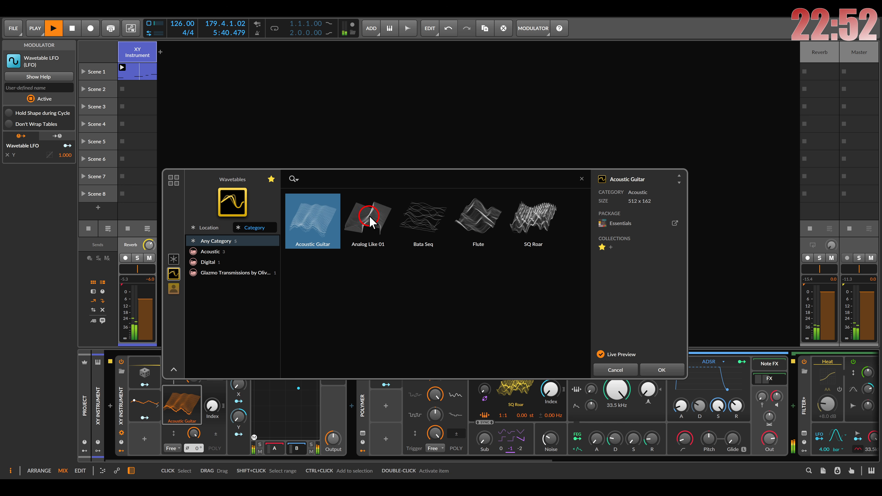
pyautogui.click(424, 222)
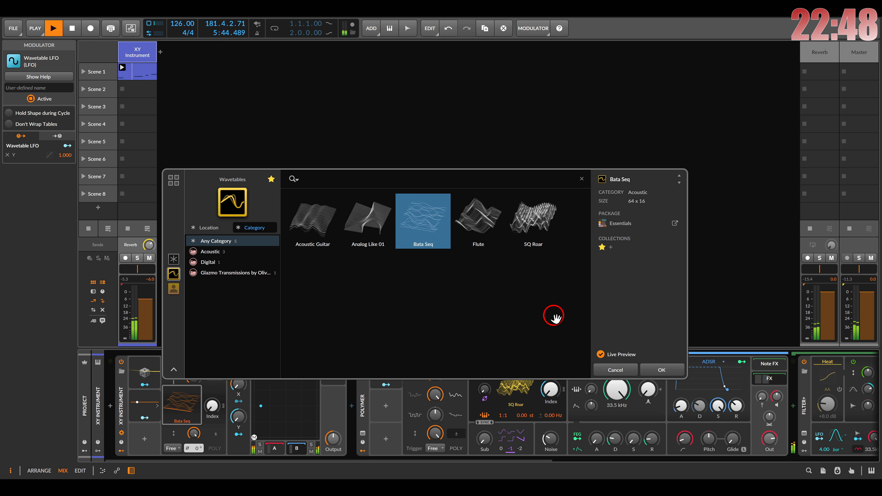
pyautogui.click(661, 370)
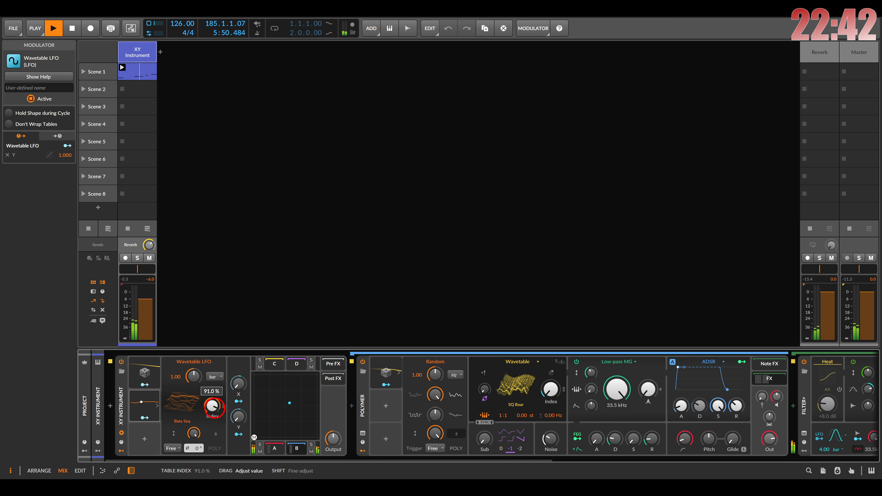
# - Set the Wavetable LFO's table index to 9.50% and modulate it with the XY Instrument's Random modulator
pyautogui.moveTo(212, 406)
pyautogui.mouseDown()
pyautogui.moveTo(213, 414)
pyautogui.moveTo(211, 399)
pyautogui.mouseUp()
pyautogui.click(145, 385)
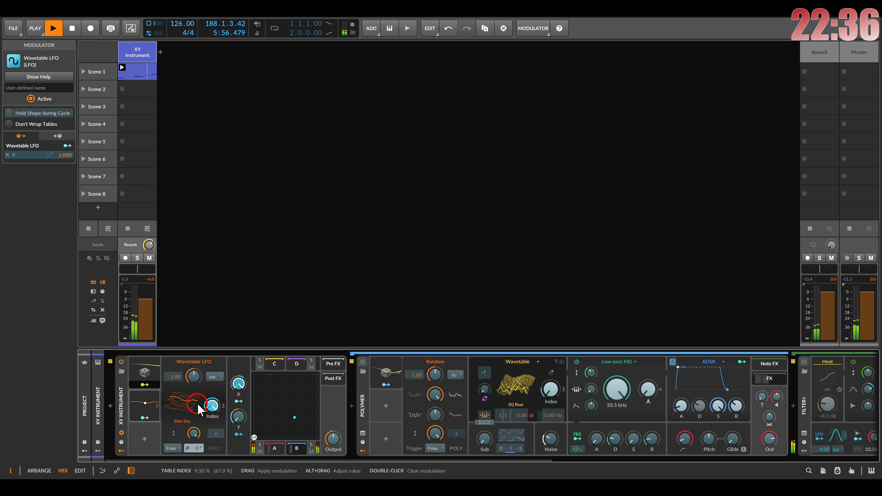
pyautogui.click(145, 384)
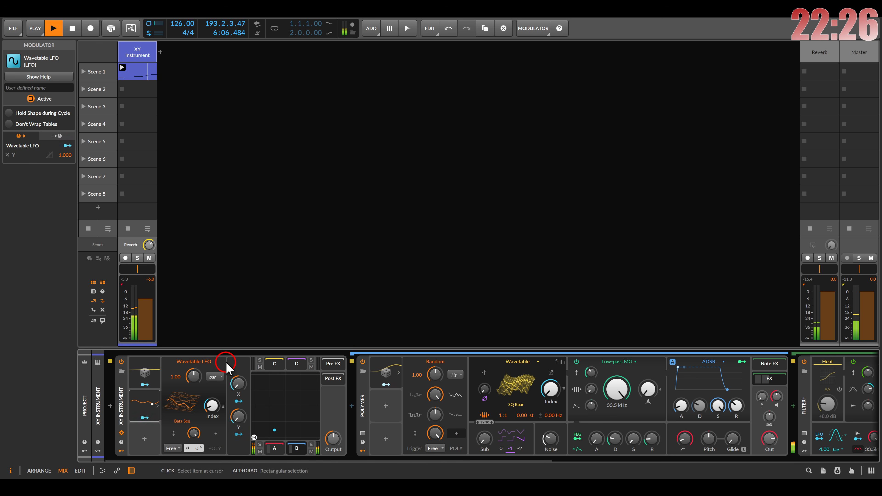
# - Set the Swarm oscillator's pitch ratio to 2:1 in chain A's Polymer
pyautogui.click(277, 448)
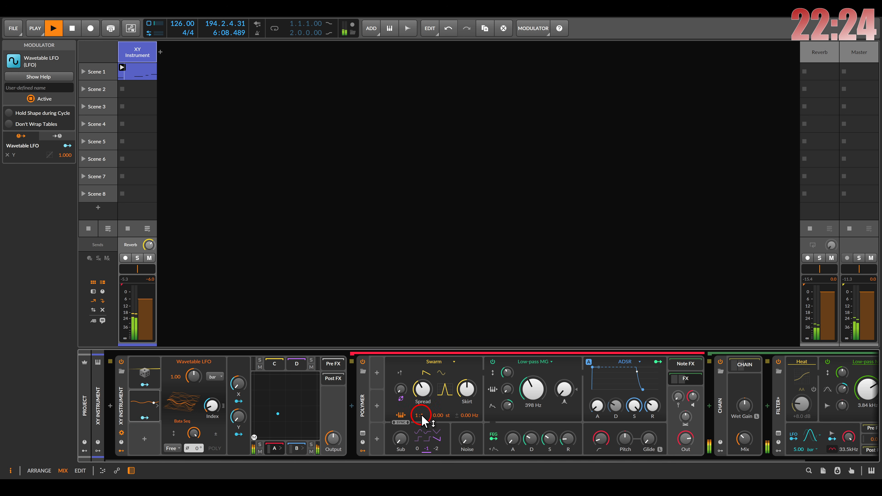
pyautogui.moveTo(416, 418); pyautogui.dragTo(415, 413)
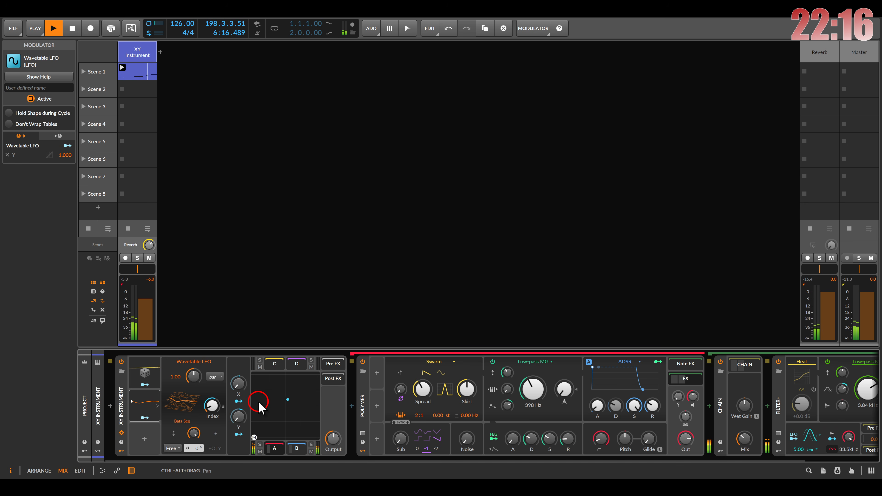
# - Reduce the Wavetable LFO's modulation amount on the Y position to 0.698
pyautogui.click(148, 418)
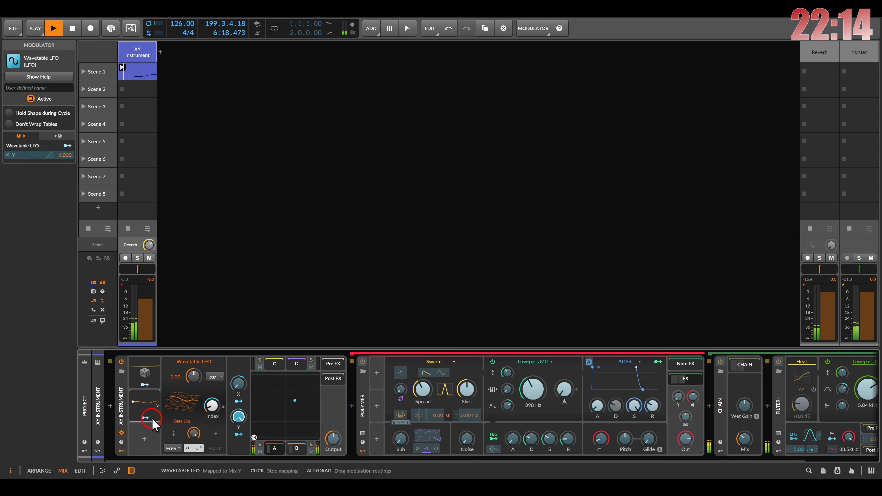
pyautogui.moveTo(239, 418)
pyautogui.mouseDown()
pyautogui.moveTo(238, 403)
pyautogui.moveTo(238, 416)
pyautogui.mouseUp()
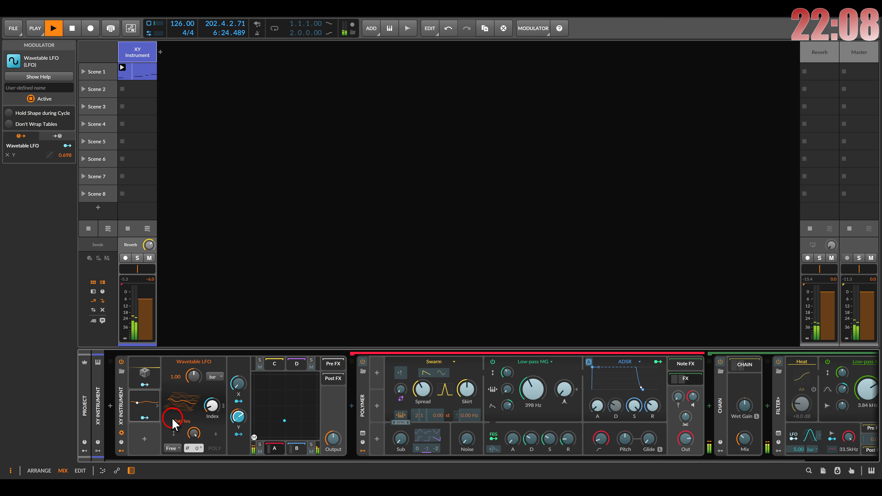
pyautogui.click(156, 418)
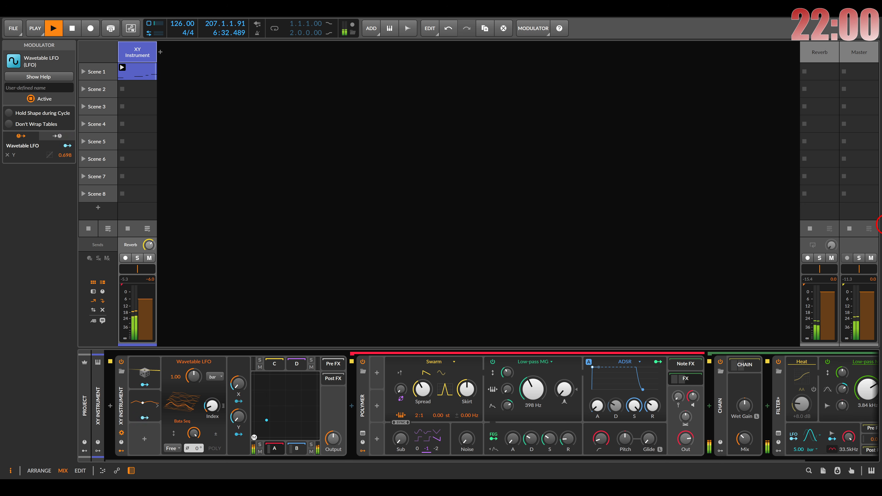
# - Duplicate the XY Instrument's Scene 1 clip into Scenes 2, 3 and 4
pyautogui.click(138, 72)
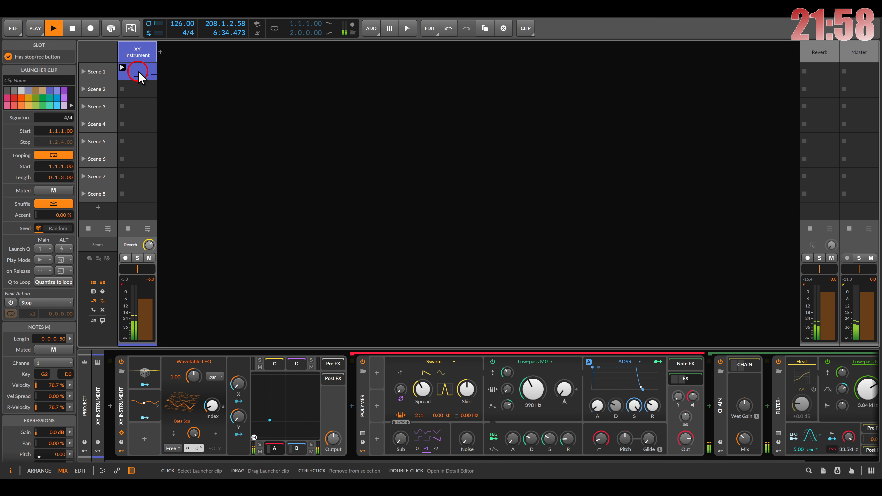
pyautogui.click(141, 71)
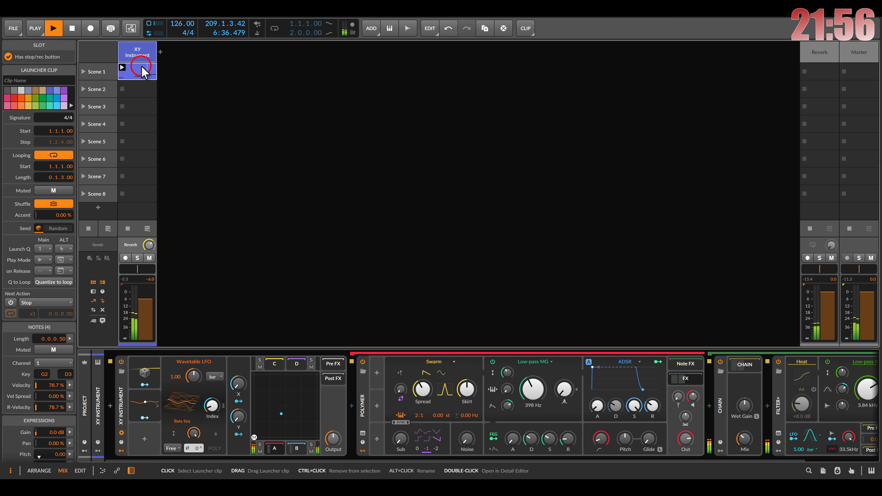
pyautogui.moveTo(142, 67); pyautogui.dragTo(137, 126)
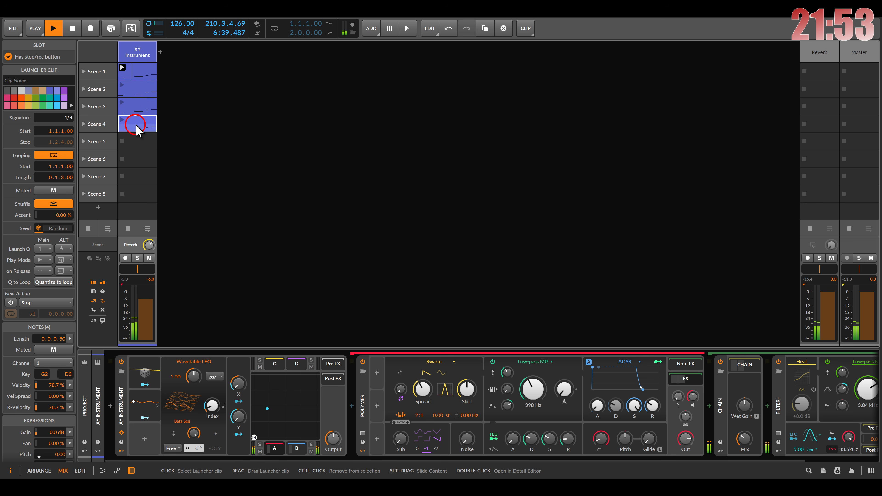
# - Enable Next Action for the Scene 1 to 3 clips and set it to Play Next after x4 loops
pyautogui.click(138, 72)
pyautogui.keyDown('shift'); pyautogui.click(138, 105); pyautogui.keyUp('shift')
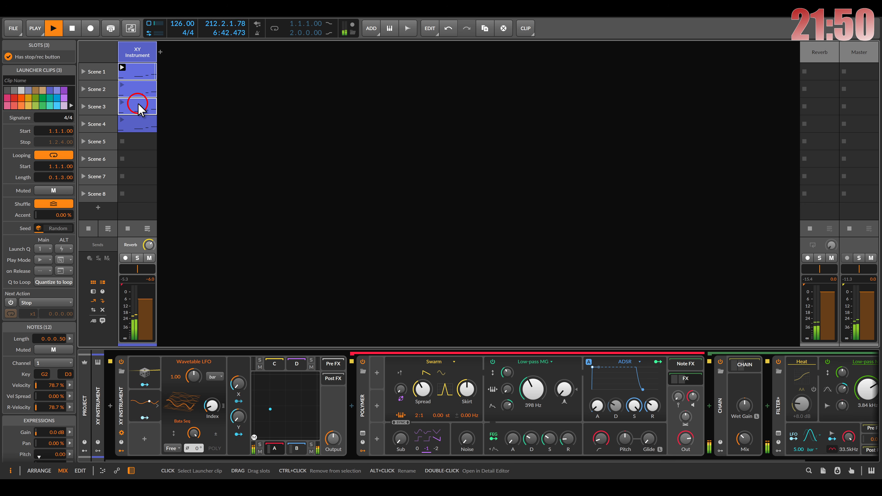
pyautogui.click(11, 302)
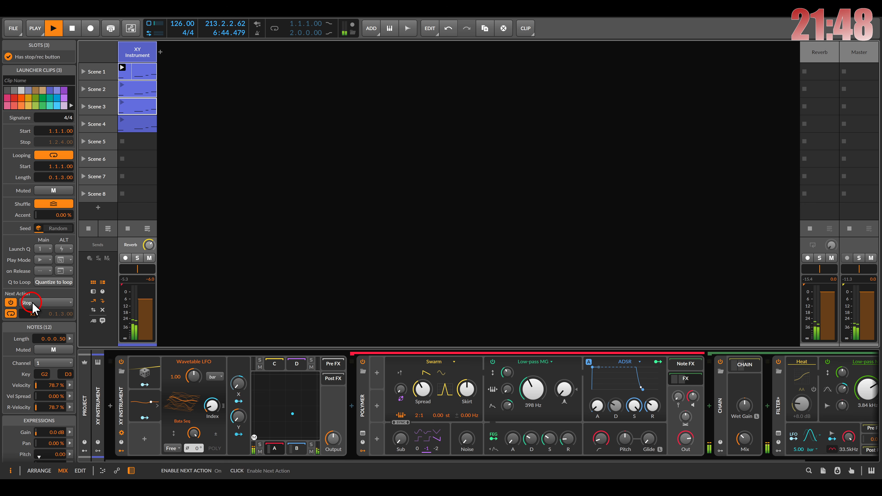
pyautogui.click(32, 303)
pyautogui.click(51, 114)
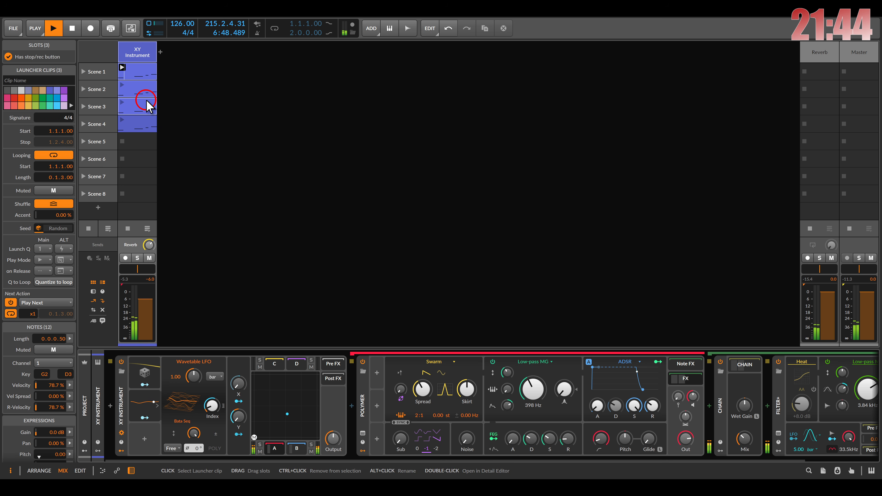
pyautogui.click(29, 313)
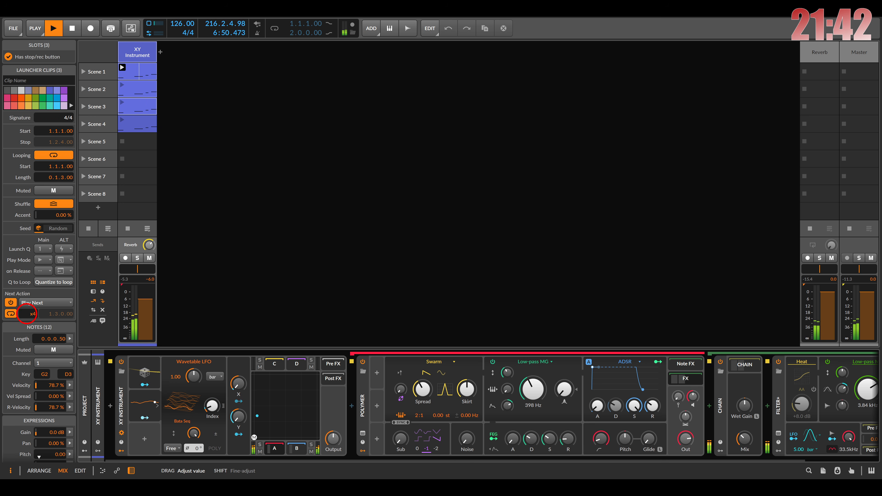
# - Enable Next Action for the Scene 4 clip, set it to Play First and raise its loop count
pyautogui.click(130, 124)
pyautogui.click(10, 302)
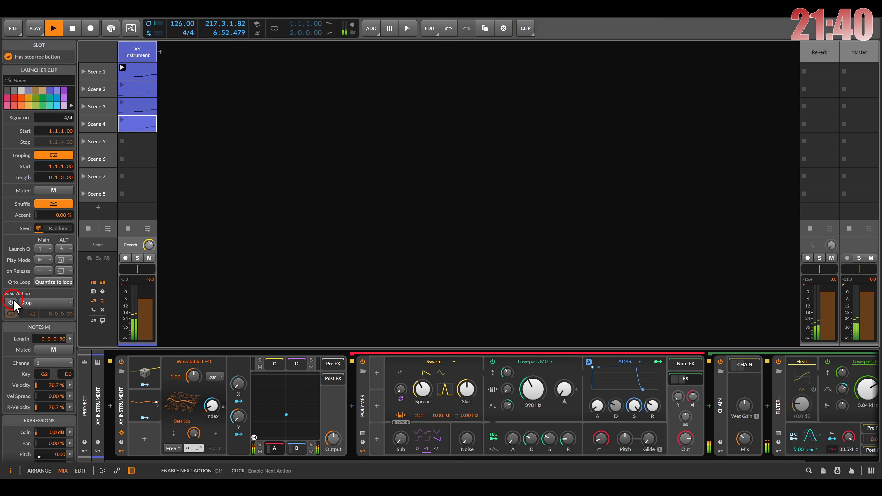
pyautogui.click(31, 303)
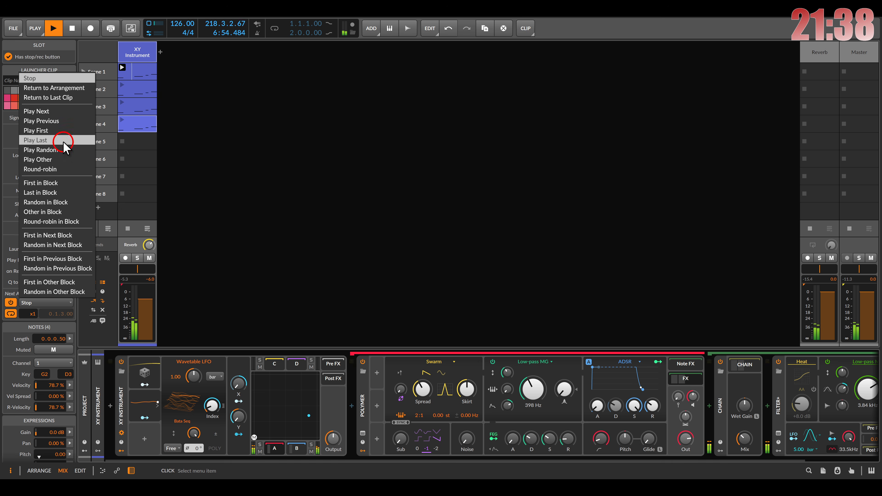
pyautogui.click(52, 130)
pyautogui.moveTo(32, 315); pyautogui.dragTo(31, 312)
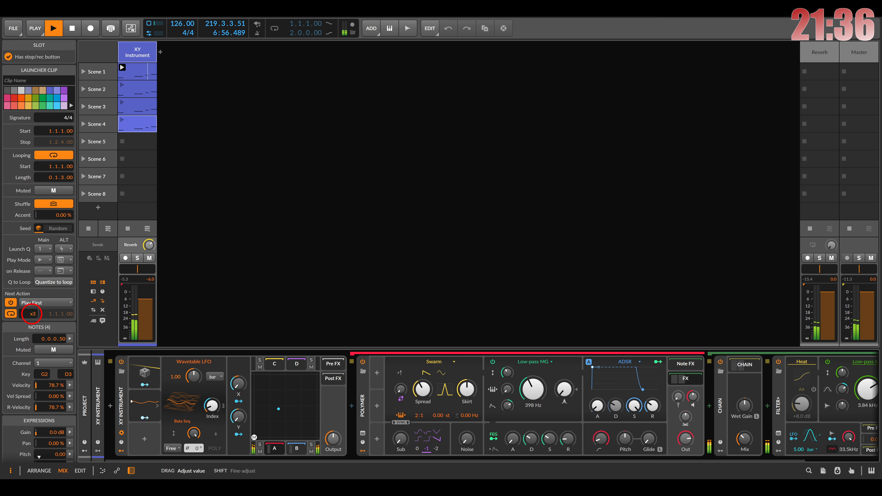
# - Open the Scene 2 clip's notes in the detail editor
pyautogui.click(142, 73)
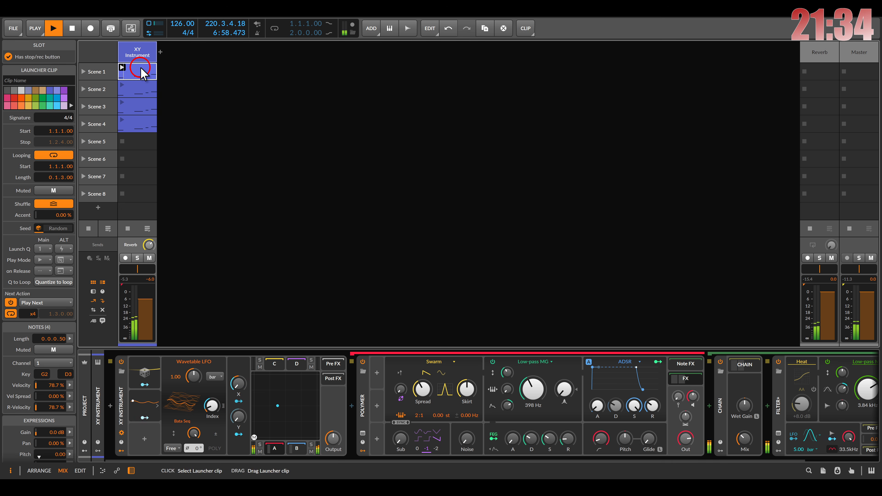
pyautogui.doubleClick(141, 91)
pyautogui.scroll(-3, 424, 276)
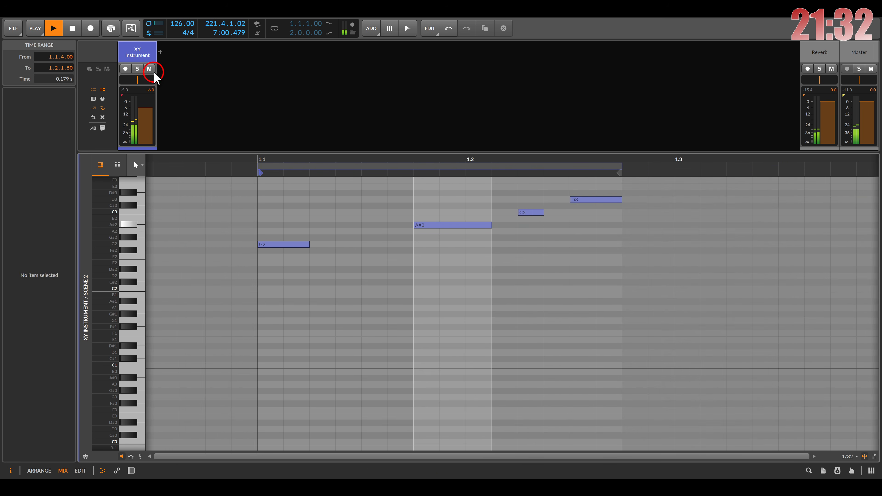
pyautogui.press('d')
pyautogui.click(123, 84)
pyautogui.doubleClick(139, 91)
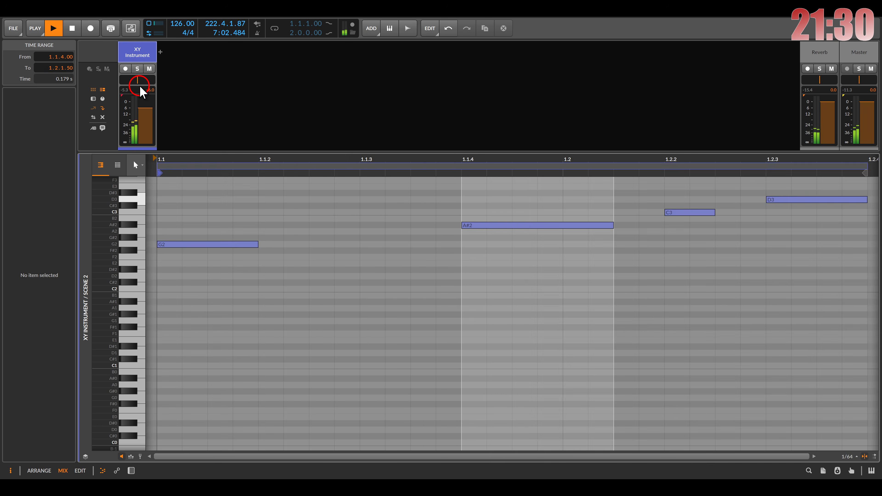
# - Transpose the C3 note in the Scene 2 clip up three semitones to D#3
pyautogui.scroll(-3, 441, 260)
pyautogui.scroll(3, 447, 271)
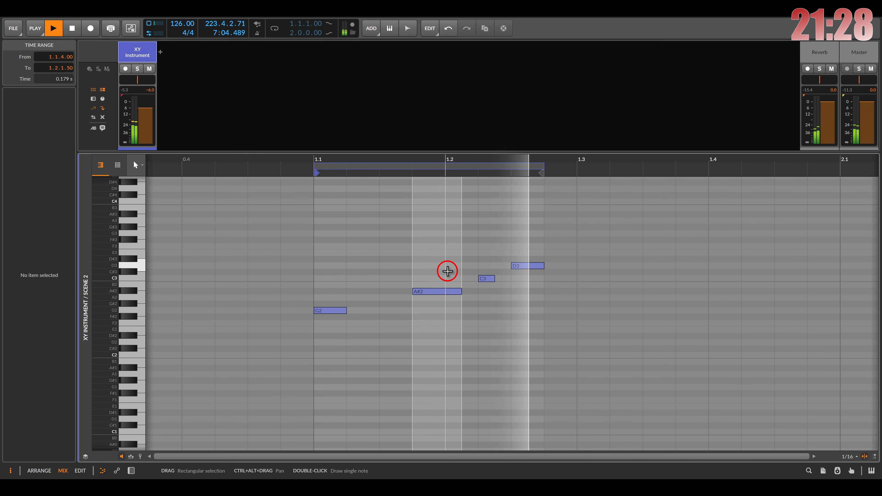
pyautogui.moveTo(469, 263); pyautogui.dragTo(501, 299)
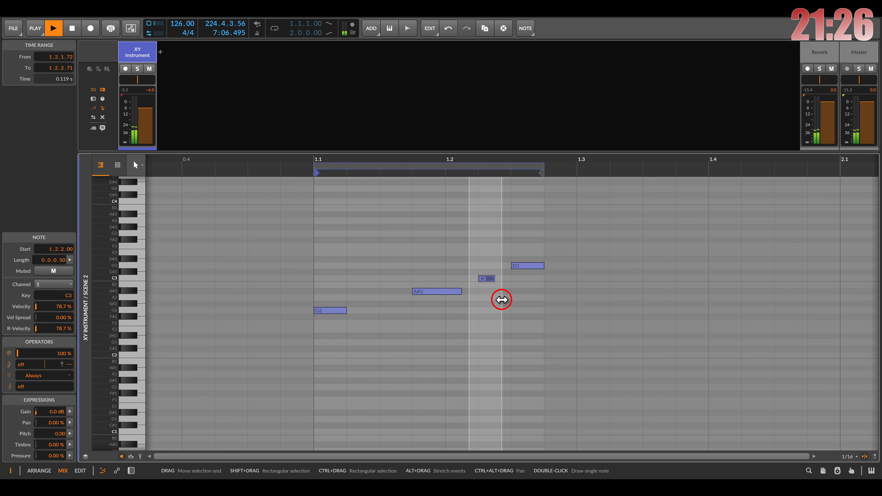
pyautogui.press('Up')
pyautogui.press('Up')
pyautogui.press('Up')
pyautogui.scroll(-5, 502, 300)
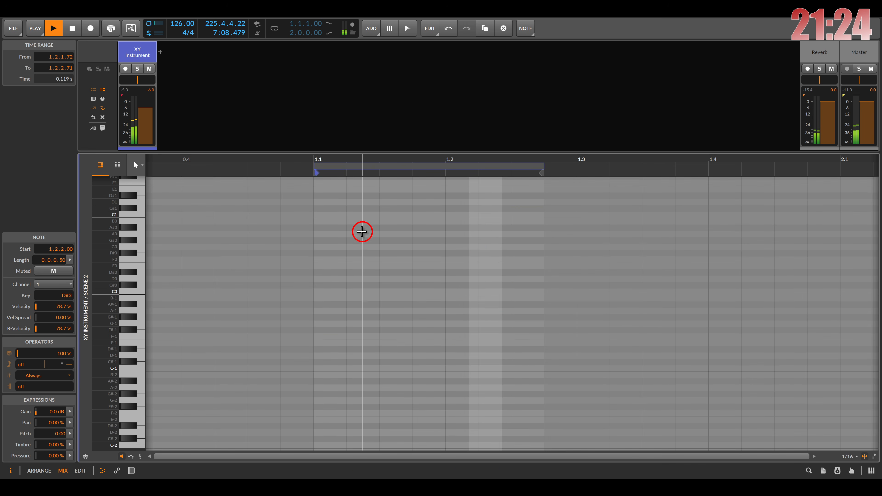
pyautogui.scroll(7, 474, 262)
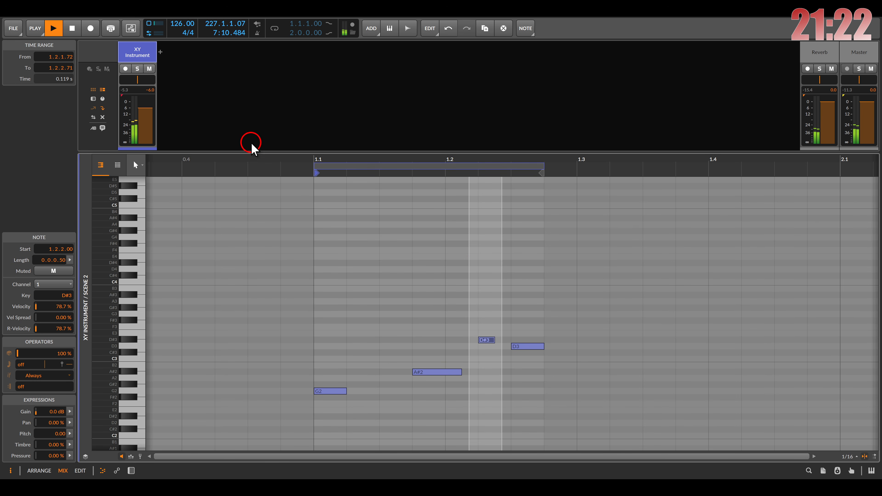
# - Launch the Scene 2 clip and open the Scene 4 clip's notes in an enlarged launcher and note editor layout
pyautogui.moveTo(246, 152); pyautogui.dragTo(244, 220)
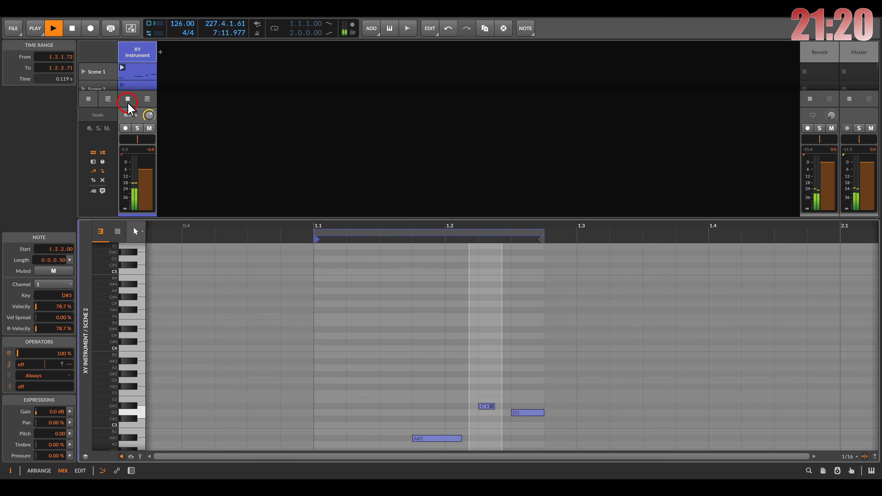
pyautogui.click(122, 84)
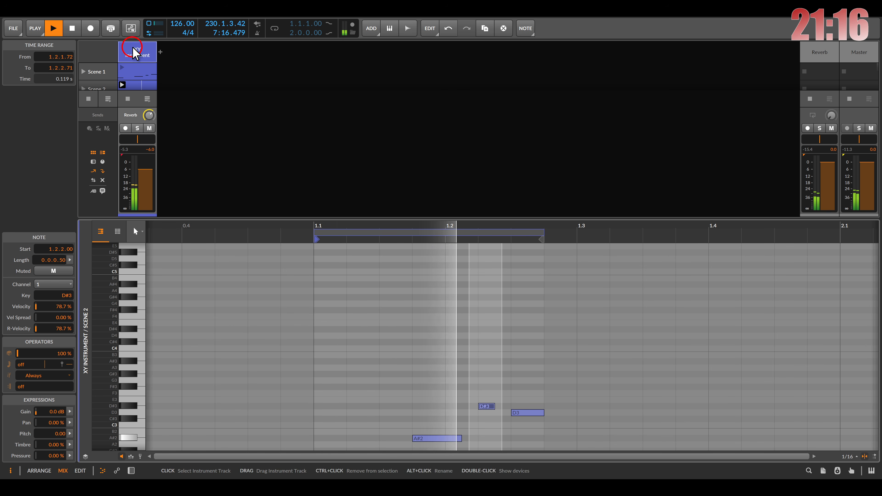
pyautogui.doubleClick(136, 53)
pyautogui.click(136, 104)
pyautogui.doubleClick(138, 124)
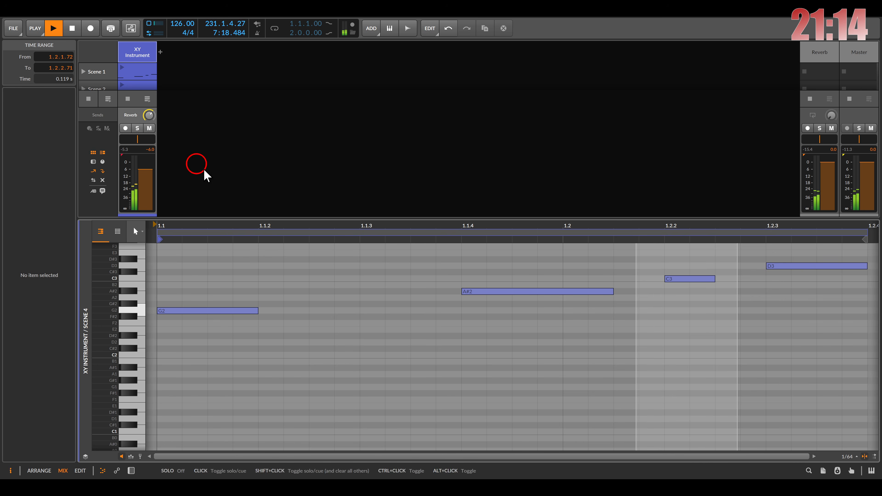
pyautogui.scroll(2, 417, 333)
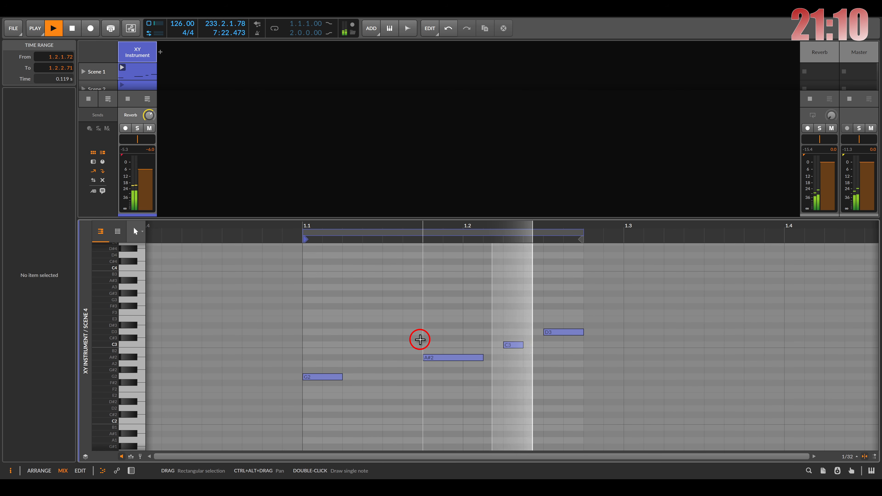
# - Transpose the Scene 4 clip's last three notes up to C3, D3 and D#3, and shorten the D#3 note to half its length
pyautogui.click(435, 358)
pyautogui.press('Up')
pyautogui.press('Up')
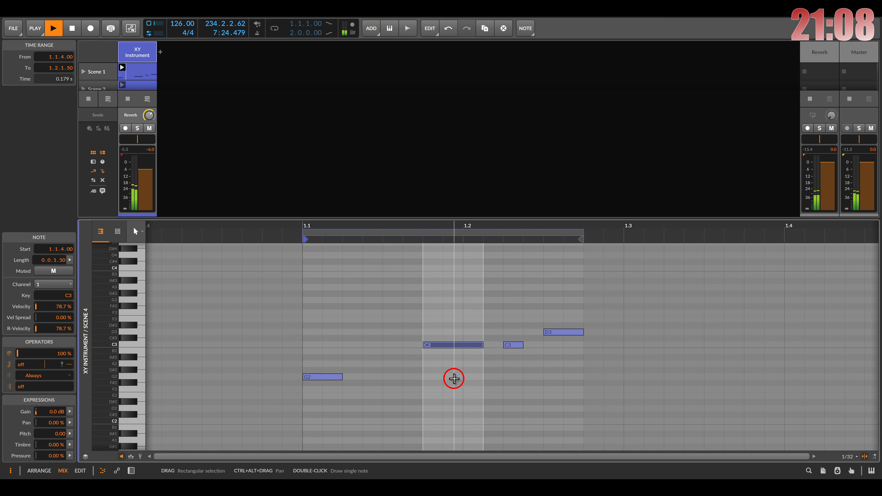
pyautogui.click(512, 345)
pyautogui.press('Up')
pyautogui.press('Up')
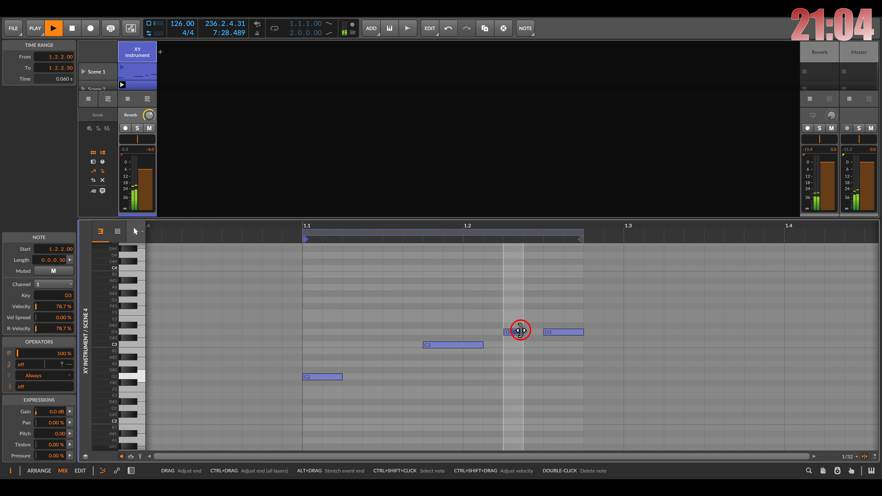
pyautogui.moveTo(560, 312); pyautogui.dragTo(586, 366)
pyautogui.press('Up')
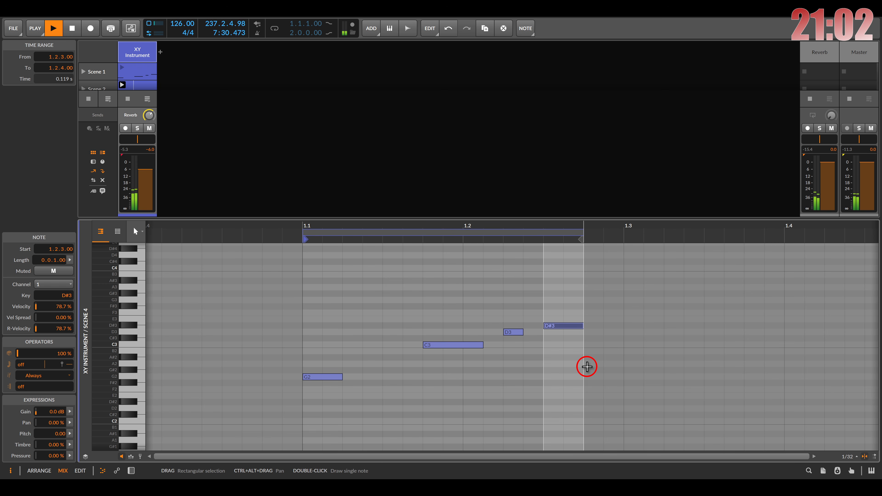
pyautogui.moveTo(581, 326); pyautogui.dragTo(564, 327)
# - Add an F3 note to the Scene 4 clip and place it at 1.1.2.00 with a length of 0.0.1.00
pyautogui.doubleClick(581, 311)
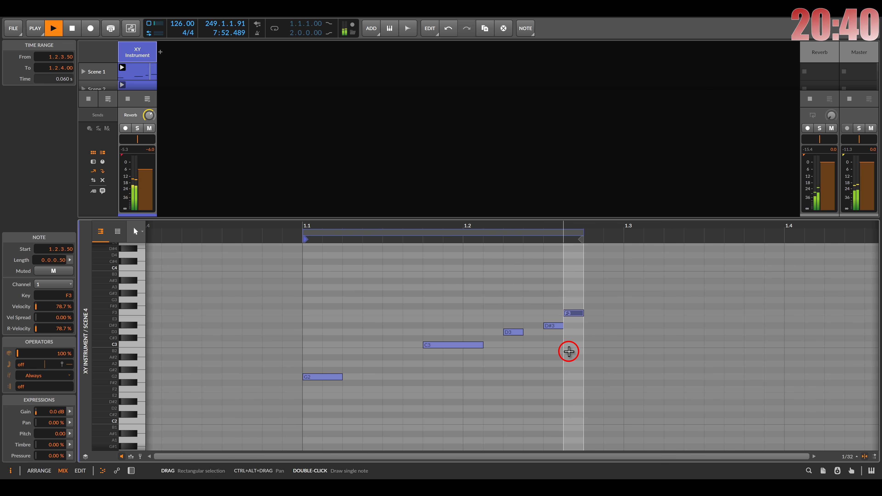
pyautogui.press('Left')
pyautogui.press('Left')
pyautogui.press('Left')
pyautogui.press('Left')
pyautogui.press('Left')
pyautogui.press('Left')
pyautogui.press('Left')
pyautogui.press('Left')
pyautogui.press('Left')
pyautogui.press('Left')
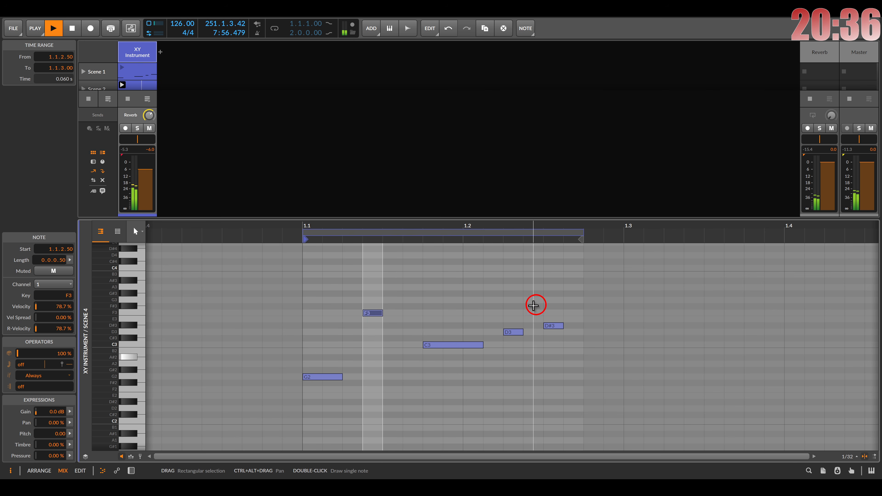
pyautogui.moveTo(380, 315); pyautogui.dragTo(402, 315)
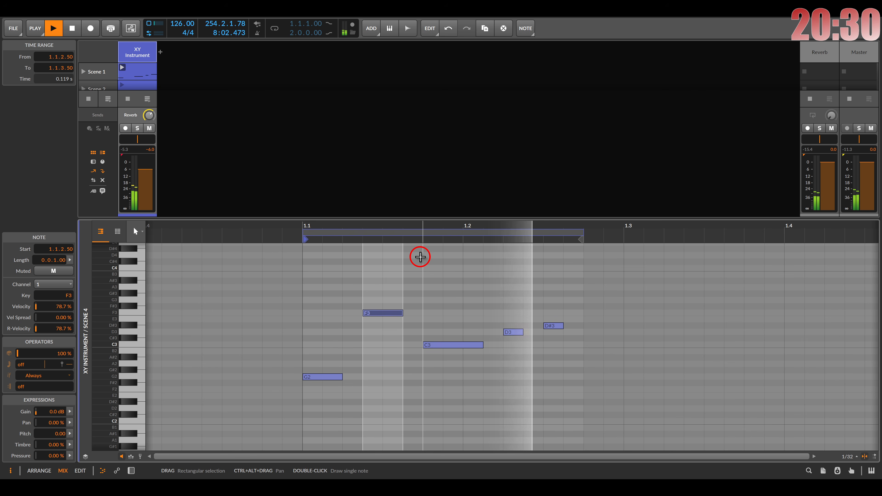
pyautogui.press('Left')
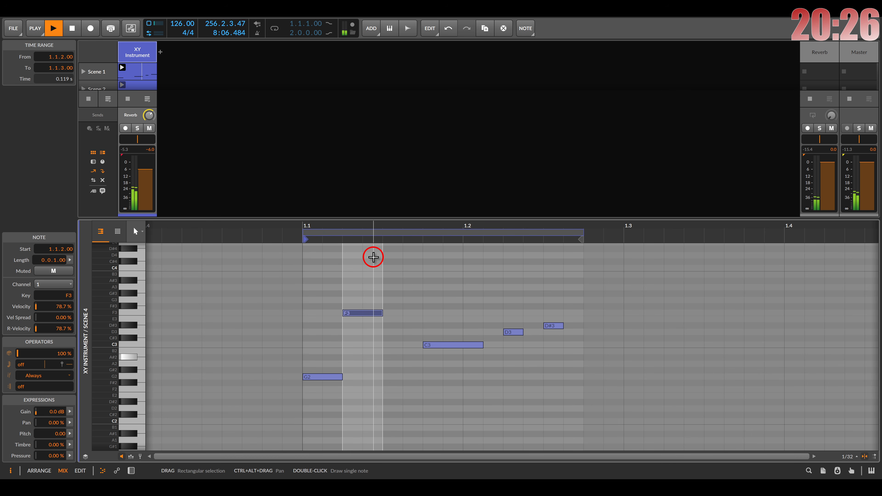
# - Add a new instrument track with the v9 Kick device beside the XY Instrument track
pyautogui.doubleClick(120, 54)
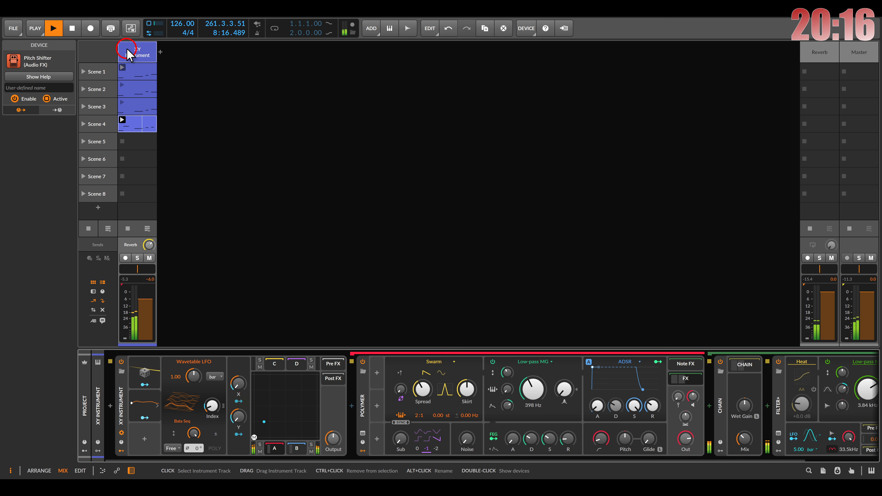
pyautogui.doubleClick(202, 114)
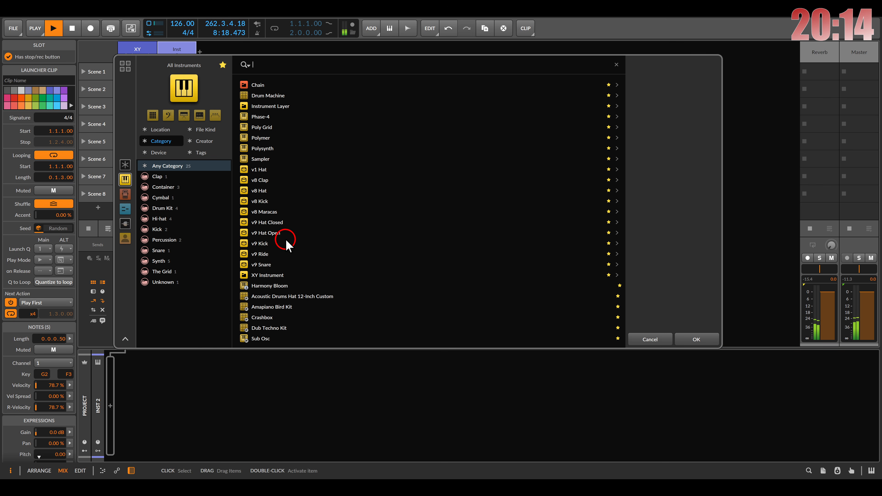
pyautogui.doubleClick(268, 244)
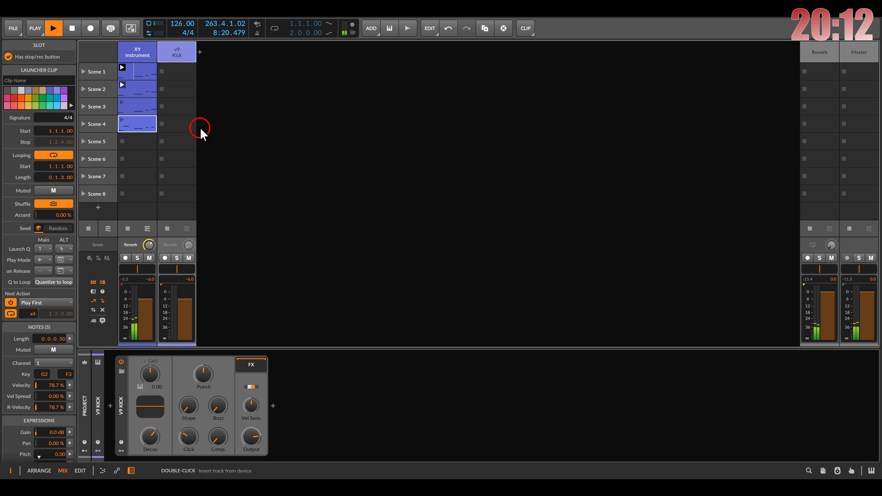
# - Create a Scene 1 clip on the v9 Kick track and shorten its loop to 0.2.0.00
pyautogui.doubleClick(175, 71)
pyautogui.doubleClick(175, 71)
pyautogui.click(336, 312)
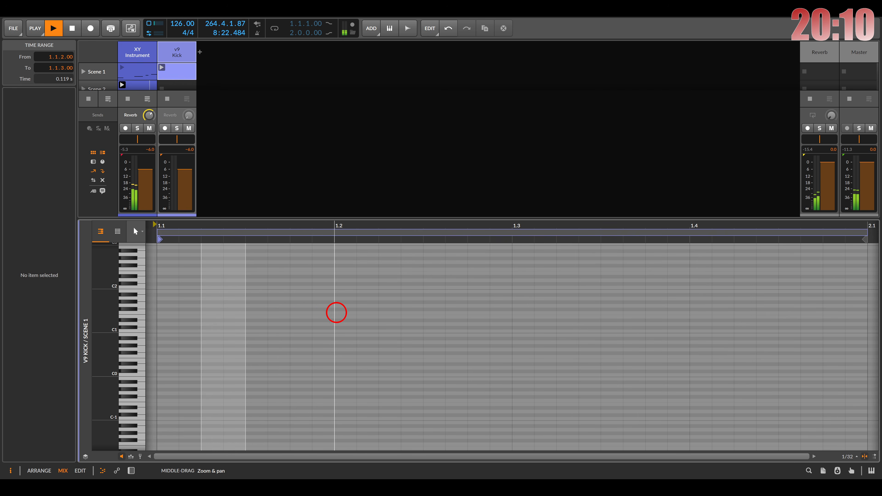
pyautogui.moveTo(336, 312); pyautogui.dragTo(344, 324)
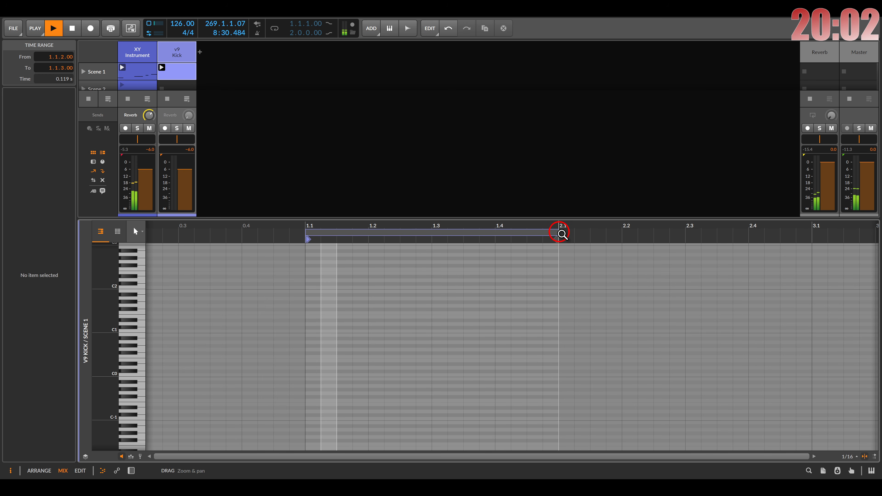
pyautogui.moveTo(437, 253); pyautogui.dragTo(435, 252)
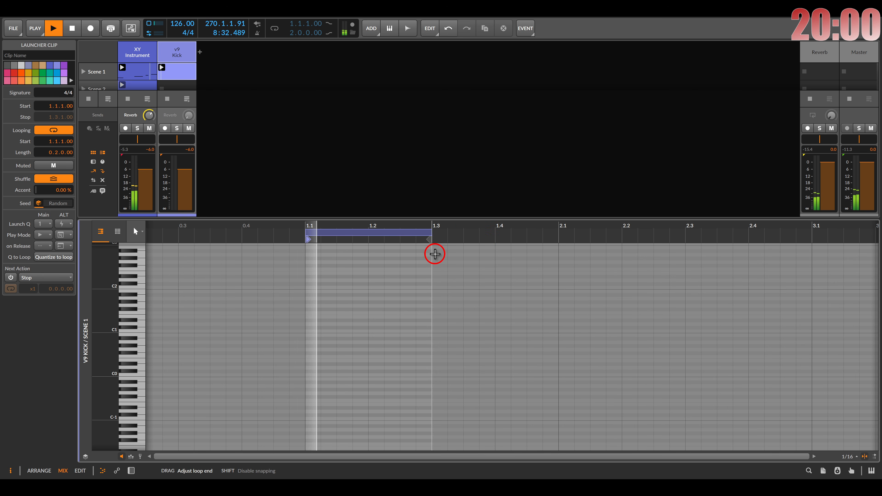
pyautogui.scroll(2, 348, 328)
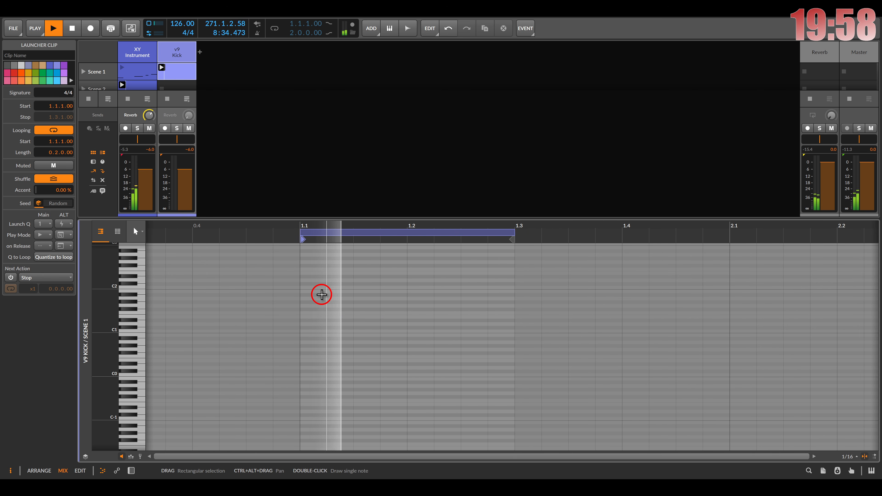
# - Draw A#1 kick notes at 1.1.1.00, 1.1.4.00 and 1.2.2.00 in the v9 Kick clip
pyautogui.doubleClick(317, 295)
pyautogui.click(387, 293)
pyautogui.doubleClick(387, 295)
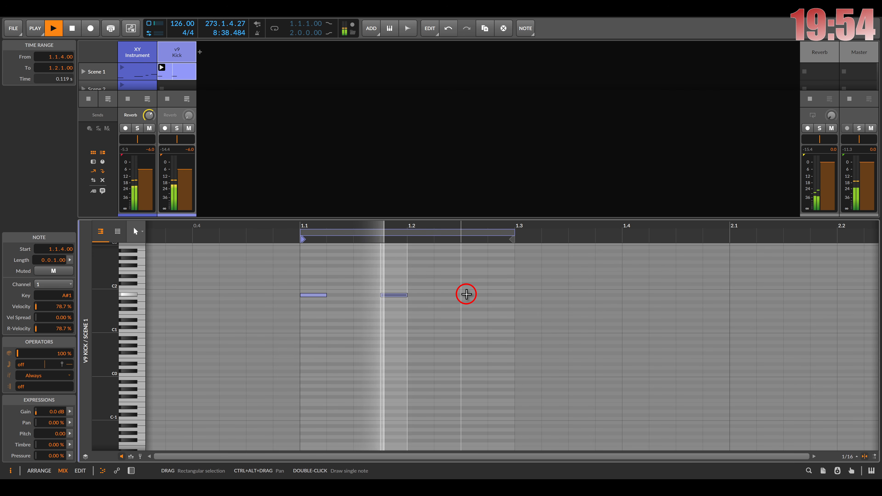
pyautogui.doubleClick(448, 295)
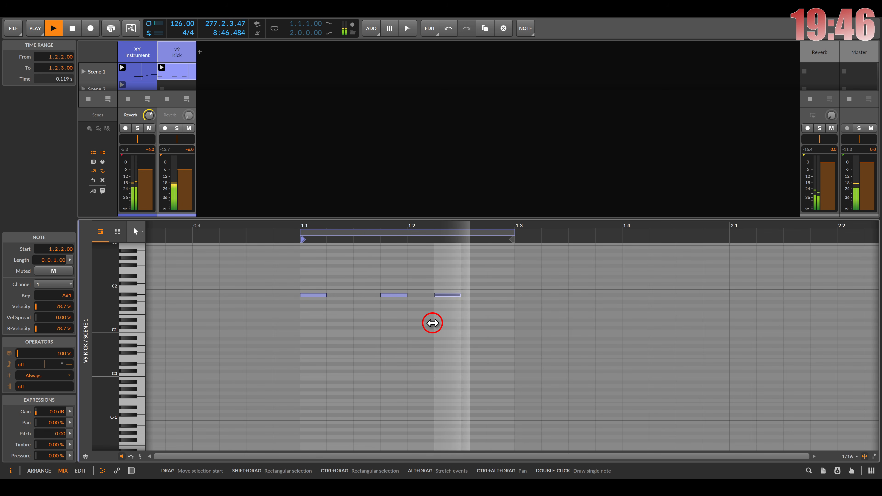
# - Lower the v9 Kick's Decay and raise its velocity sensitivity
pyautogui.press('d')
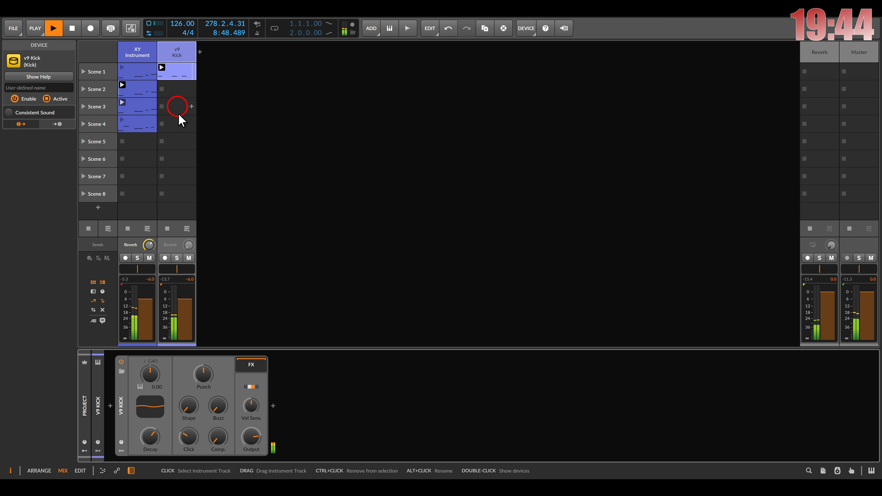
pyautogui.moveTo(157, 438); pyautogui.dragTo(158, 435)
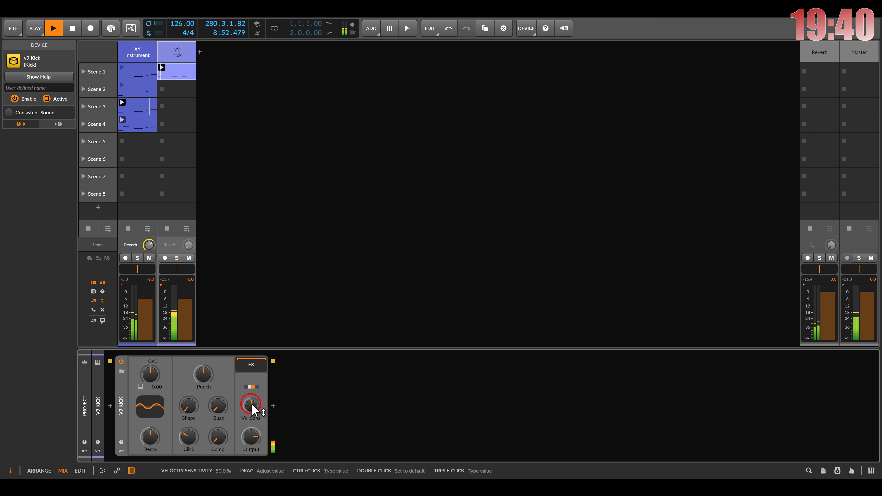
pyautogui.moveTo(252, 406); pyautogui.dragTo(252, 404)
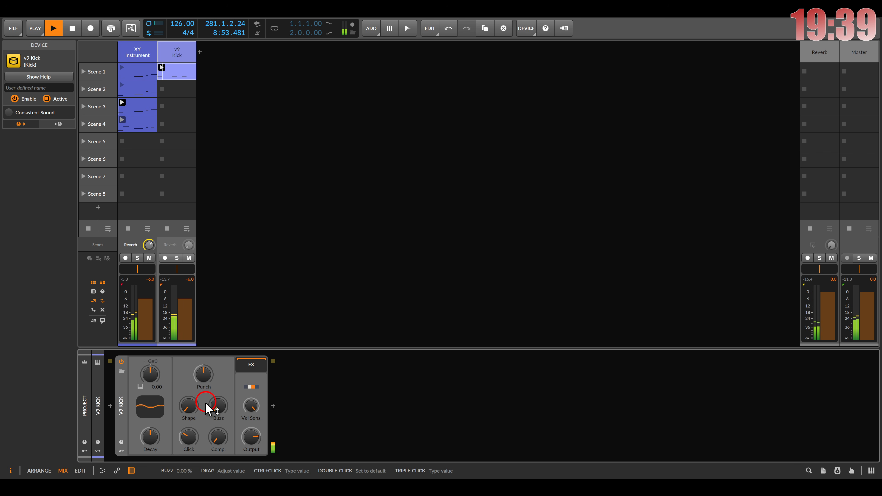
# - Vary the velocities of the kick clip's three A#1 notes, raising the first and setting the last to 100 %
pyautogui.doubleClick(181, 66)
pyautogui.moveTo(484, 358); pyautogui.dragTo(494, 362)
pyautogui.scroll(2, 487, 362)
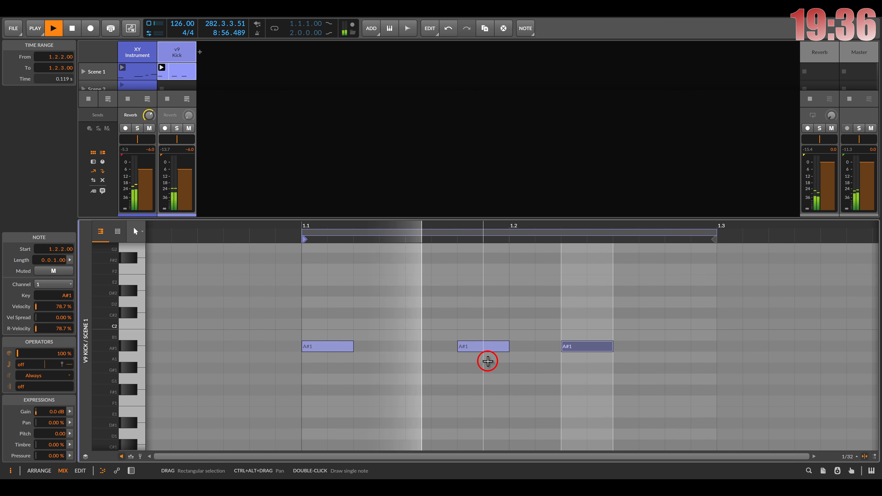
pyautogui.moveTo(470, 315); pyautogui.dragTo(483, 348)
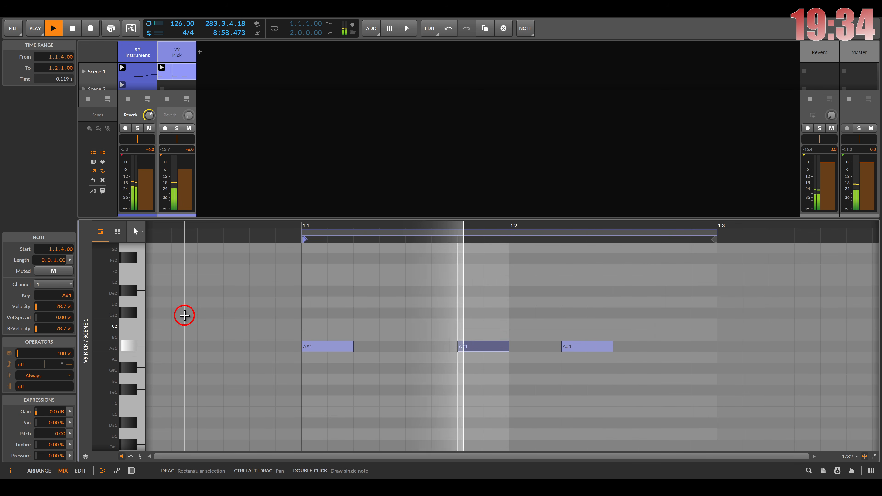
pyautogui.moveTo(58, 306); pyautogui.dragTo(58, 308)
pyautogui.moveTo(251, 315); pyautogui.dragTo(361, 347)
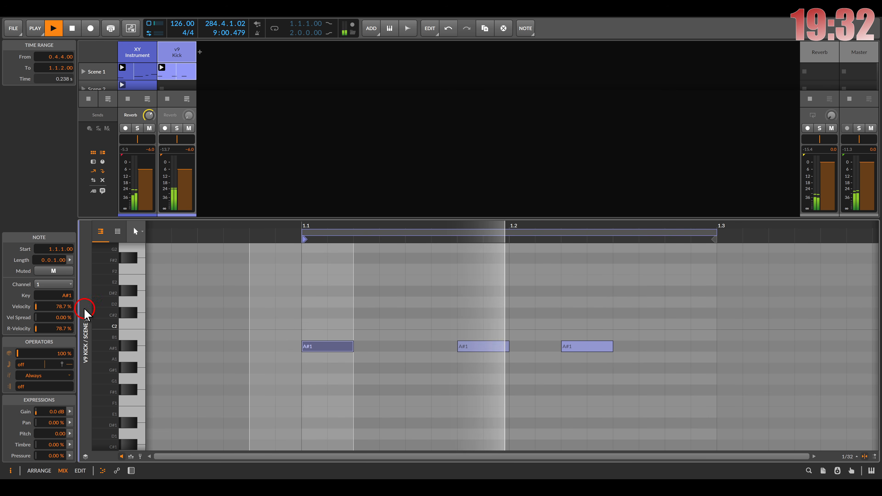
pyautogui.moveTo(582, 316); pyautogui.dragTo(587, 348)
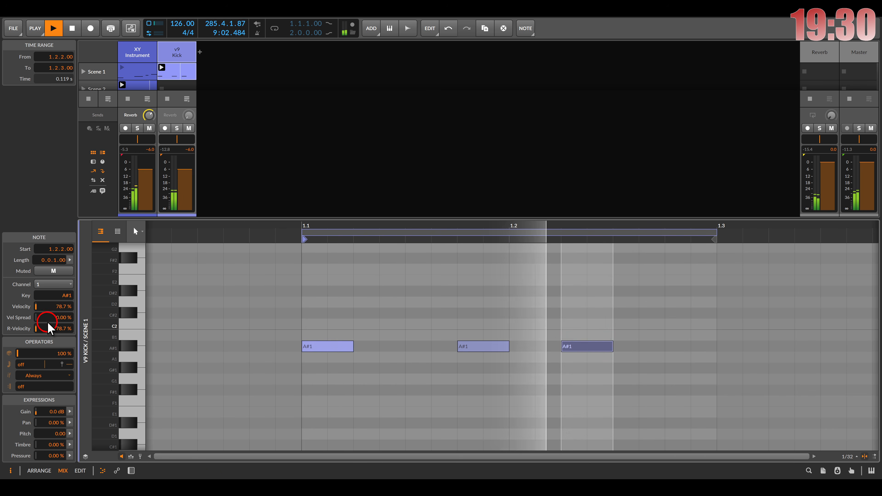
pyautogui.moveTo(56, 307); pyautogui.dragTo(56, 298)
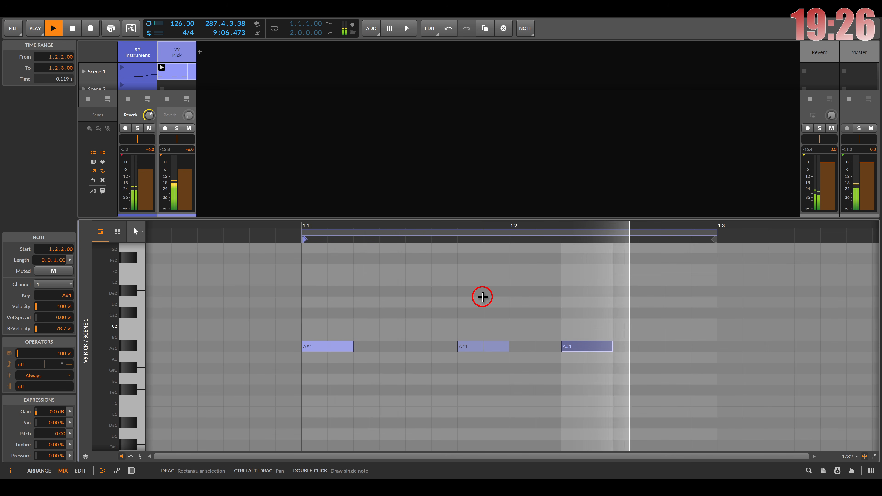
# - Insert a Multiband FX-3 container after the v9 Kick device
pyautogui.doubleClick(181, 56)
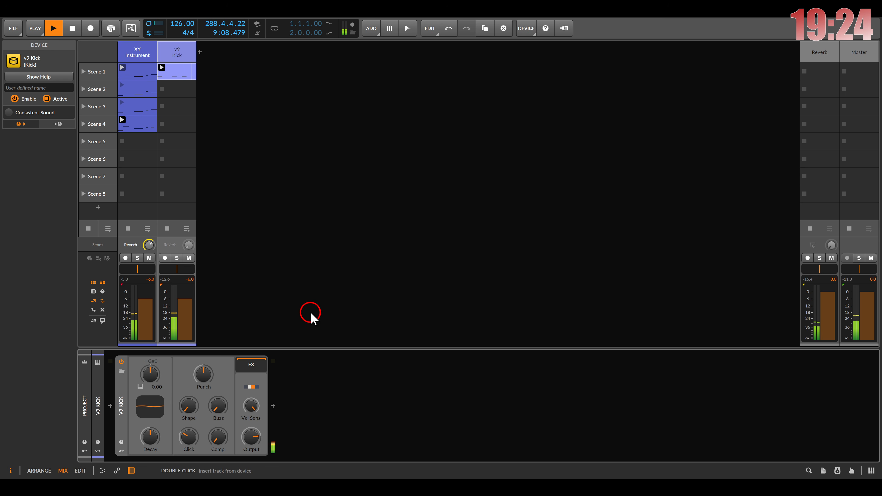
pyautogui.doubleClick(272, 403)
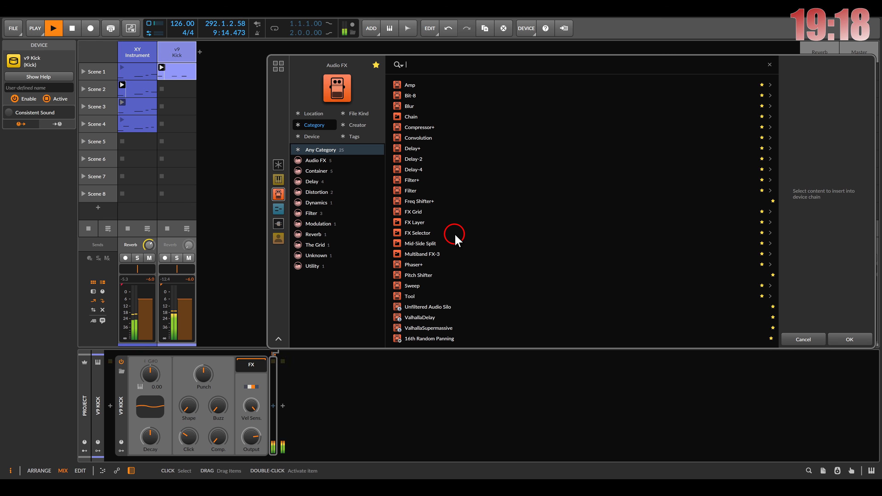
pyautogui.doubleClick(433, 254)
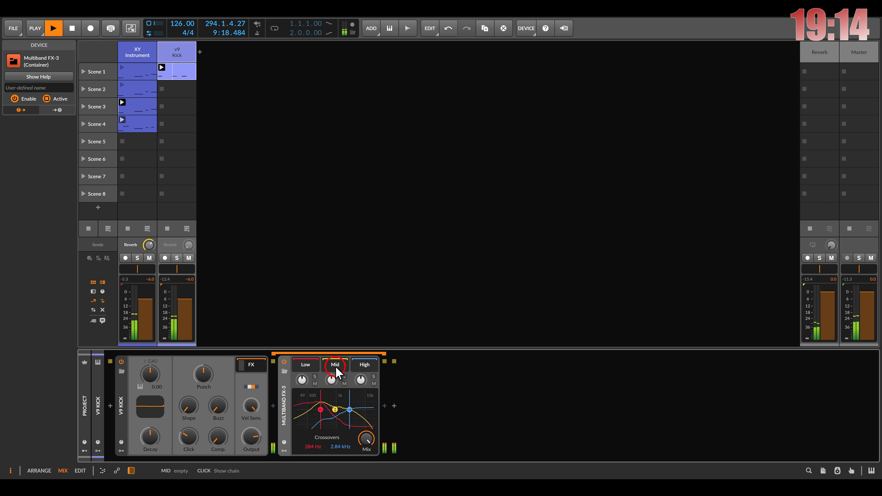
# - Solo the v9 Kick track and the Multiband FX-3's Mid band, and set the high crossover to 3.09 kHz
pyautogui.click(177, 257)
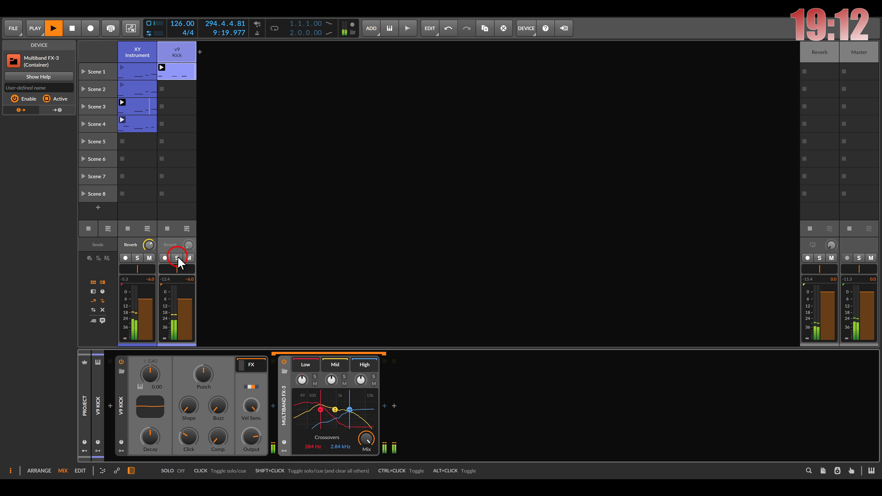
pyautogui.click(344, 376)
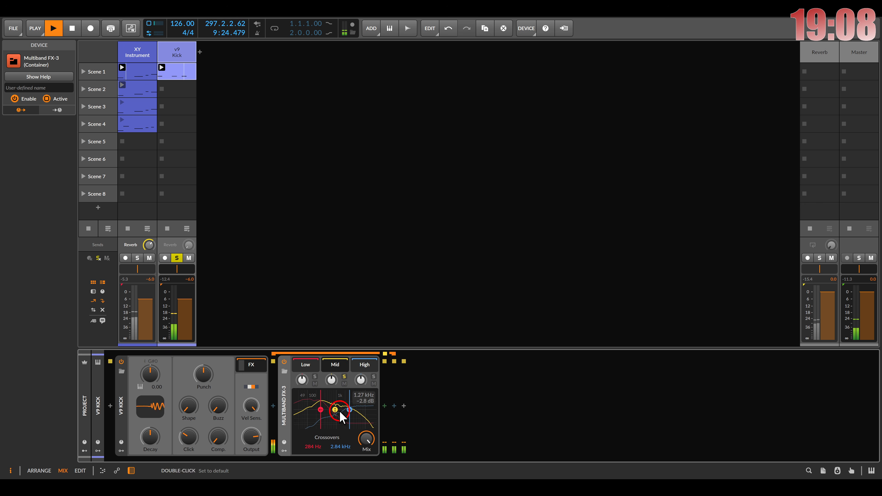
pyautogui.moveTo(351, 413); pyautogui.dragTo(352, 413)
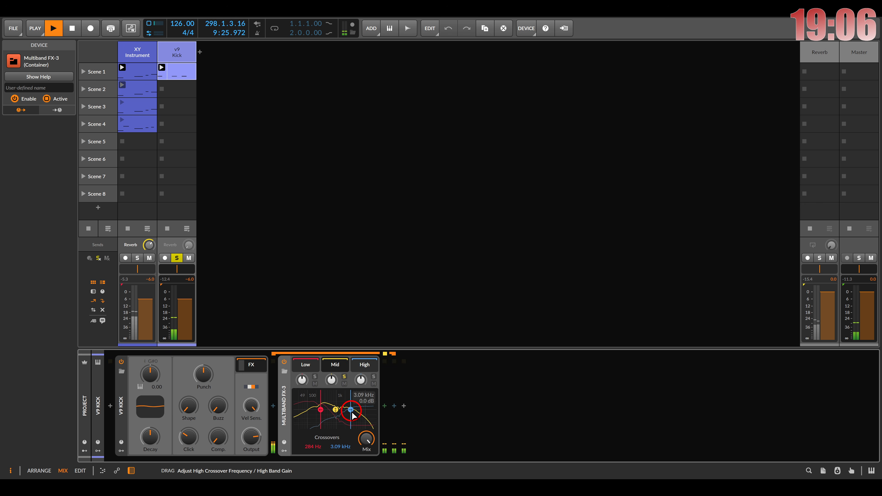
# - Insert a Delay+ device in the Multiband FX-3's Mid band chain and adjust its feedback
pyautogui.click(383, 407)
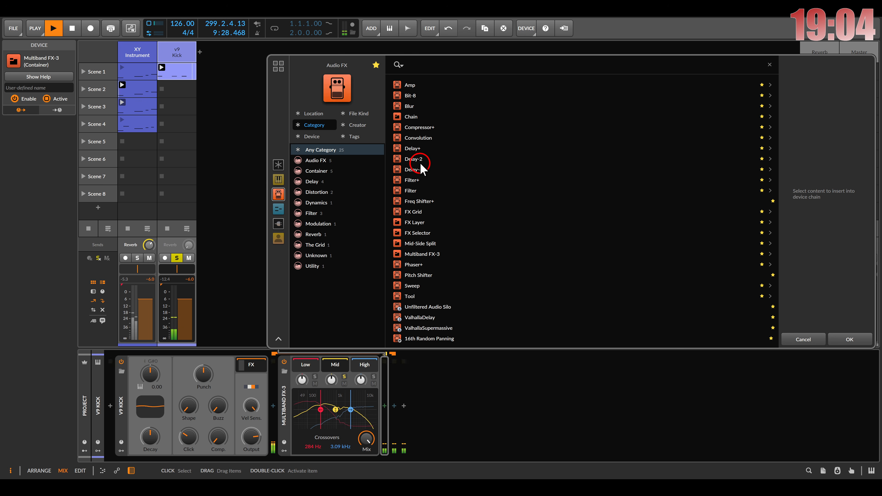
pyautogui.doubleClick(415, 149)
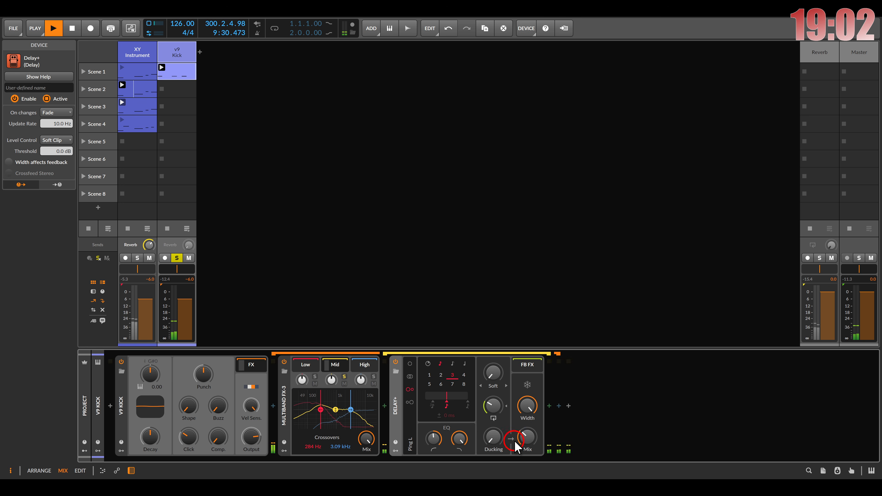
pyautogui.click(490, 407)
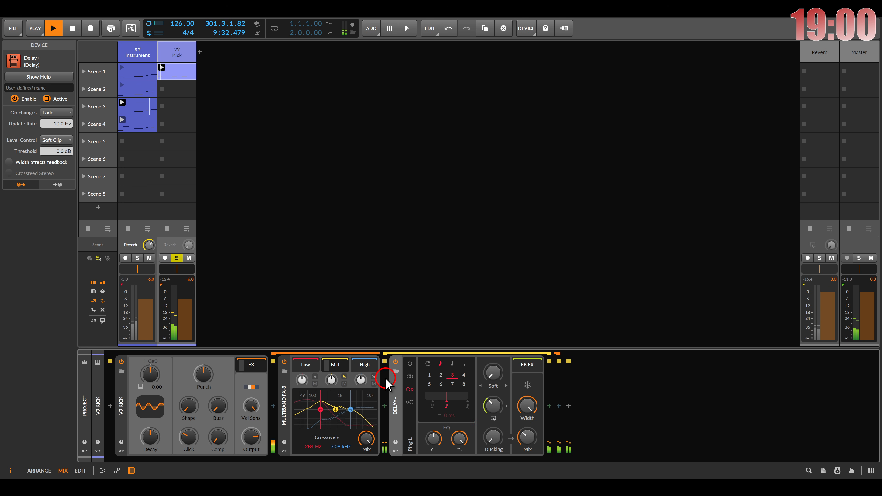
# - Show the Multiband FX-3's High band chain, solo that band, and set the high crossover to 2.56 kHz
pyautogui.click(367, 364)
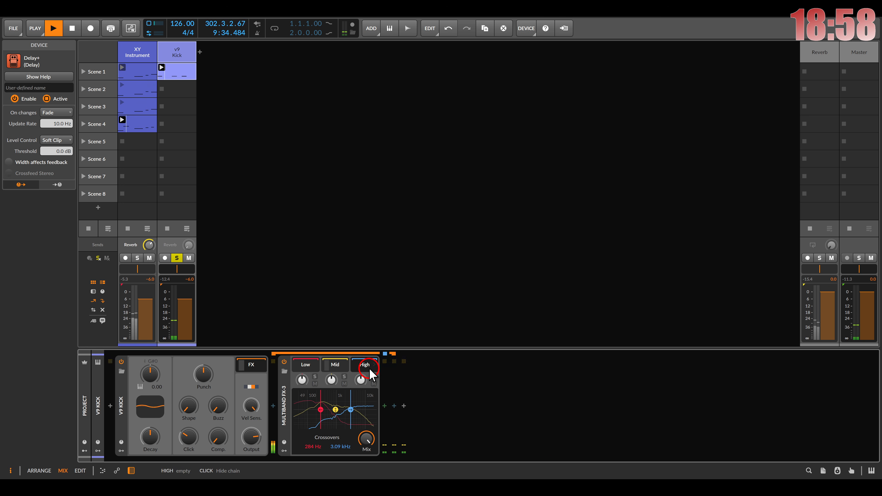
pyautogui.click(356, 409)
pyautogui.moveTo(351, 414); pyautogui.dragTo(351, 413)
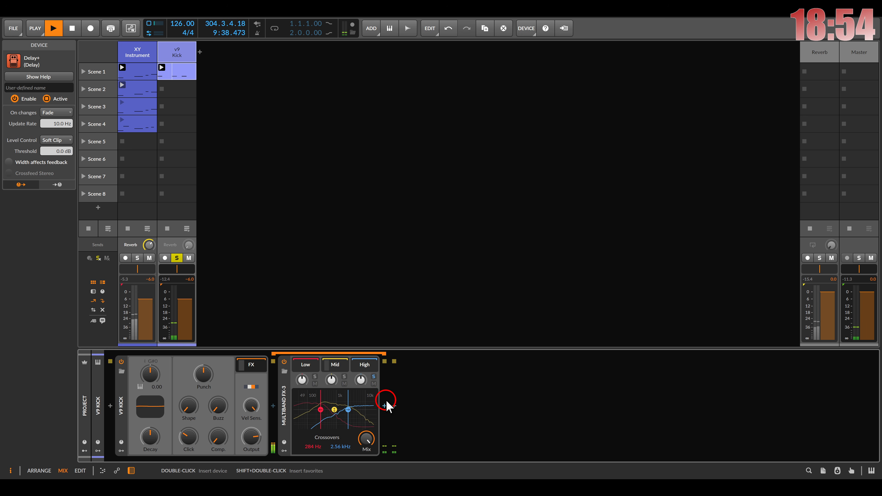
# - Insert a Delay+ device in the High band chain and set its delay time to 2
pyautogui.click(384, 406)
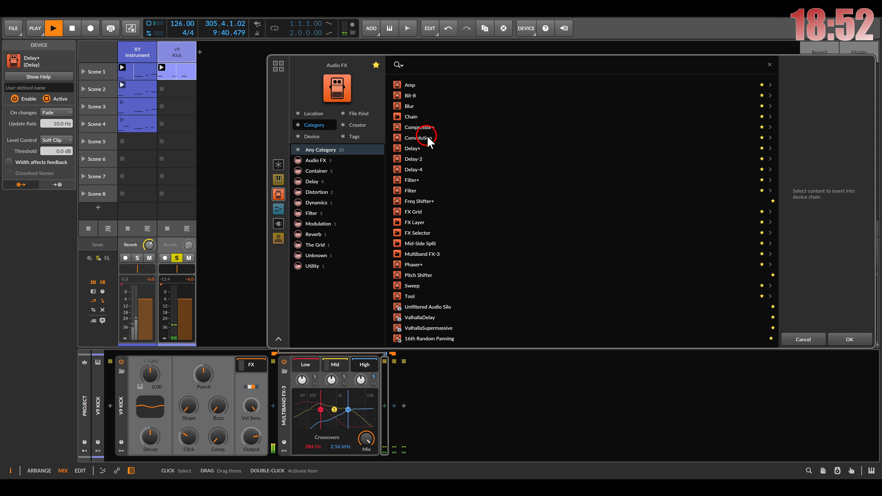
pyautogui.doubleClick(416, 149)
pyautogui.click(441, 378)
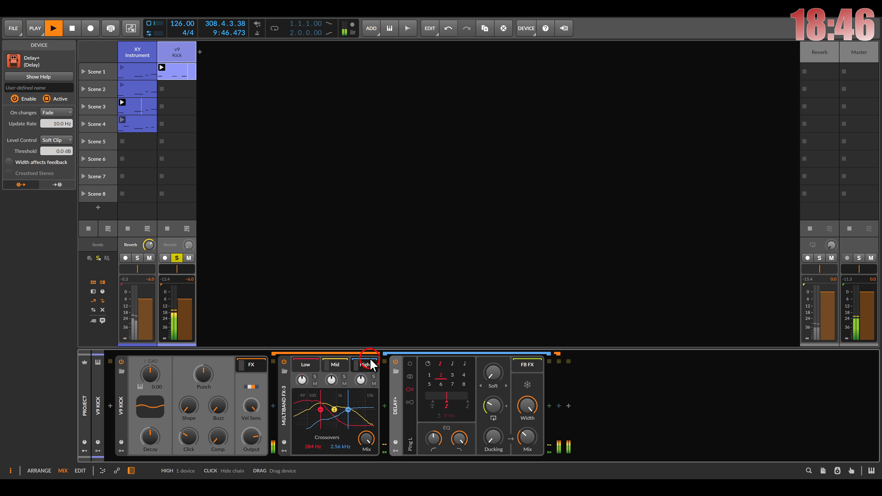
# - Set the v9 Kick's Punch to about 37.7 % and Decay to about 258 ms, adjust Click, and unsolo its track
pyautogui.click(203, 374)
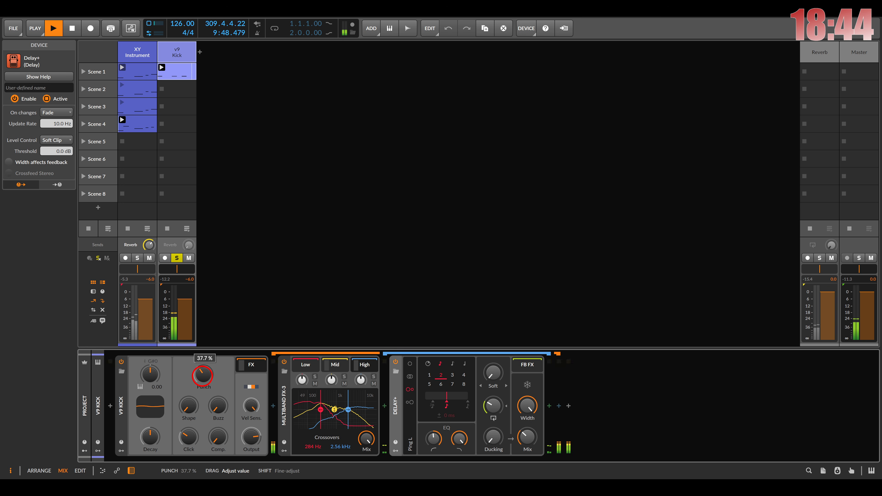
pyautogui.click(150, 436)
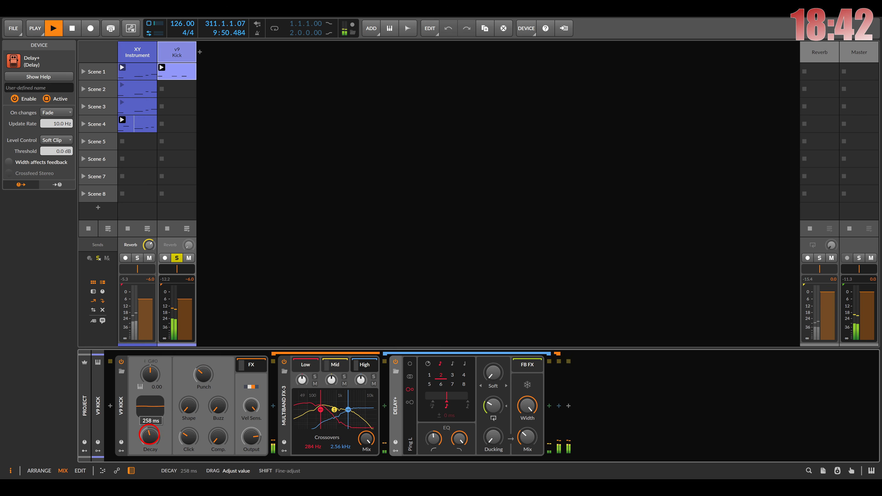
pyautogui.moveTo(188, 436); pyautogui.dragTo(188, 430)
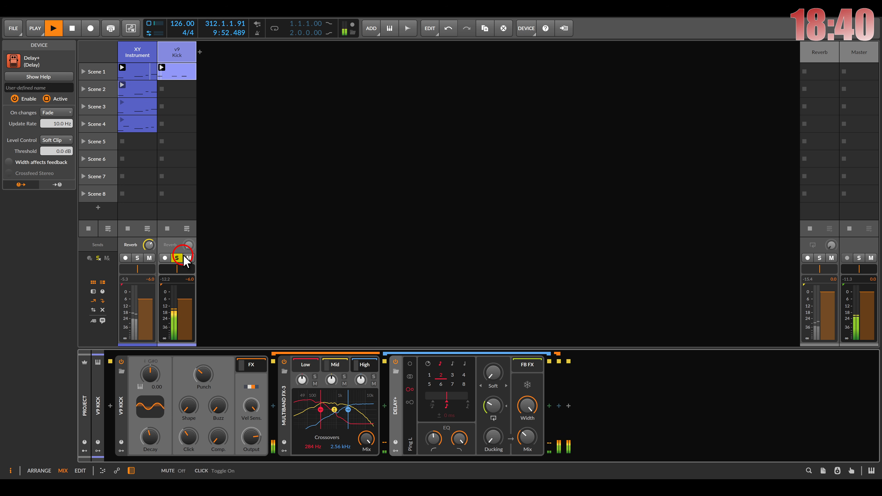
pyautogui.click(177, 258)
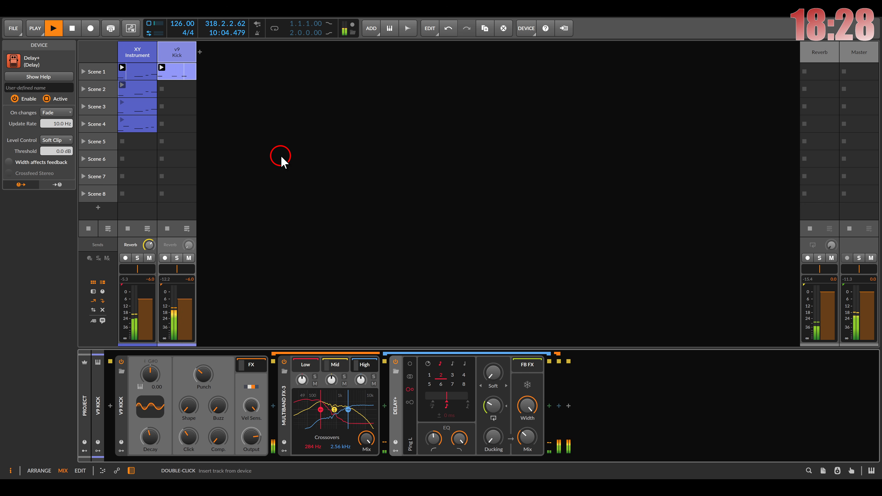
# - Add a new instrument track with an XY Instrument and load a Polysynth into its first layer
pyautogui.doubleClick(271, 163)
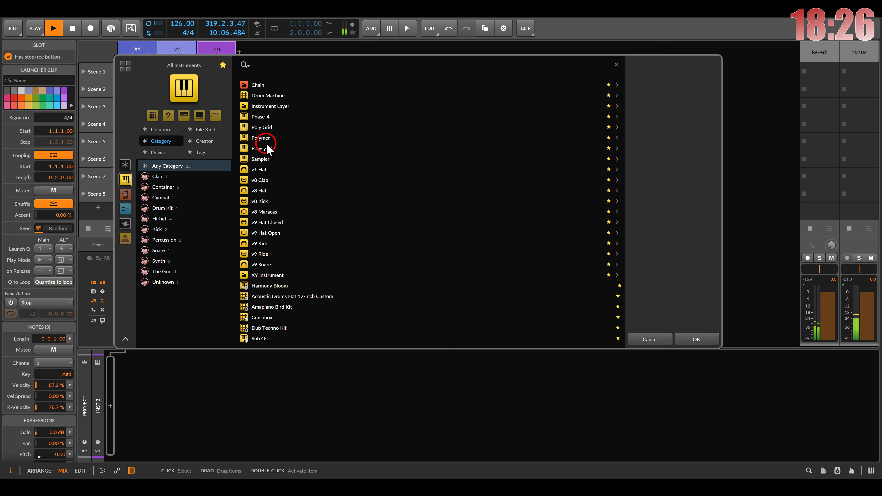
pyautogui.doubleClick(264, 275)
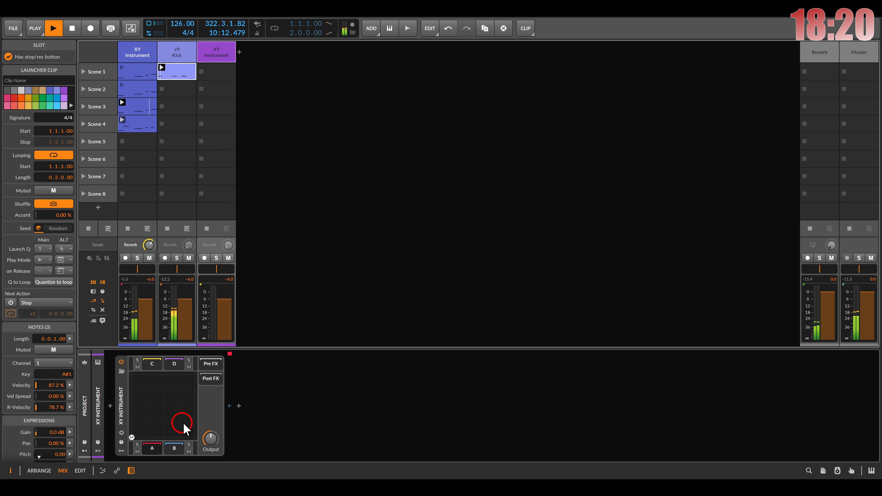
pyautogui.click(230, 406)
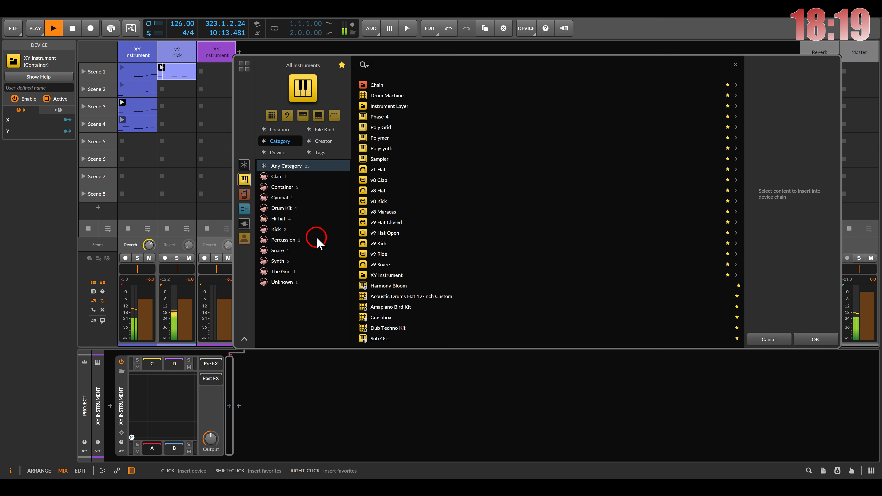
pyautogui.doubleClick(381, 148)
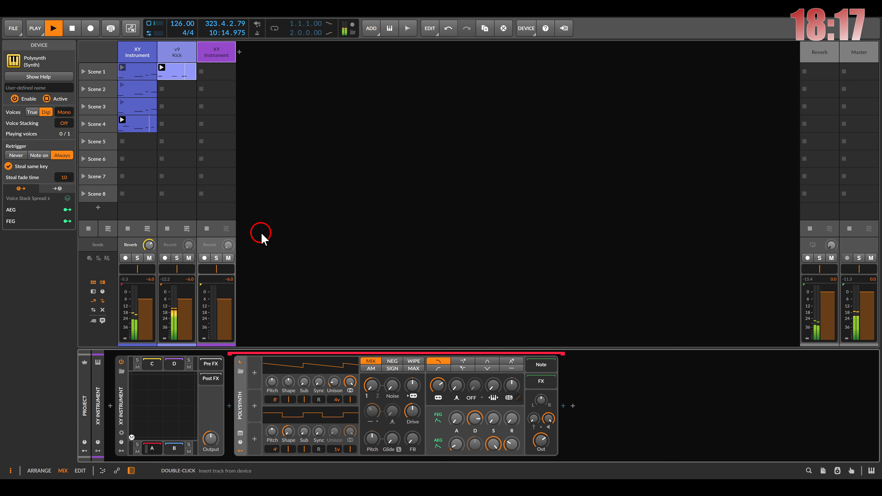
# - Solo the new XY Instrument and v9 Kick tracks, and copy the kick clip into the new track's Scene 1 slot and launch it
pyautogui.click(216, 257)
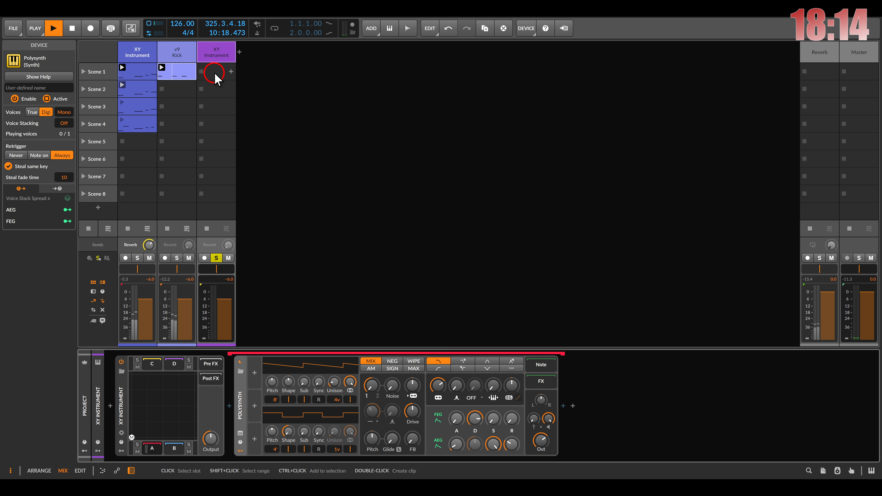
pyautogui.click(177, 258)
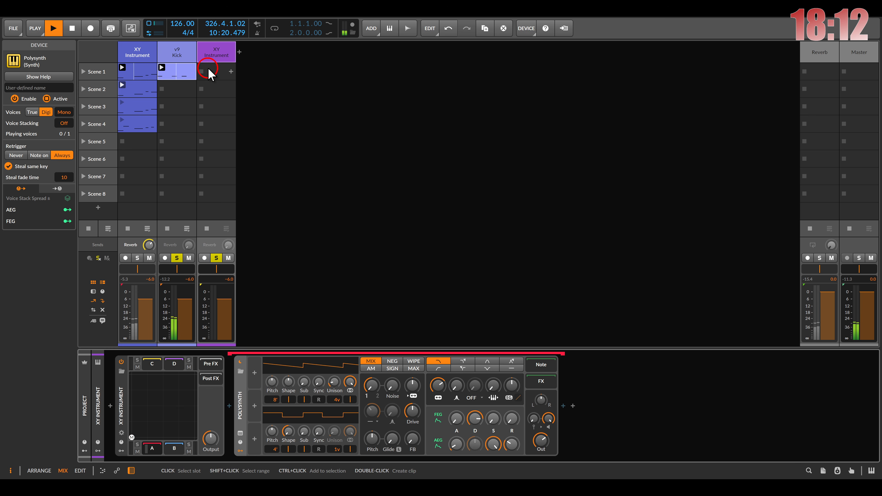
pyautogui.click(213, 71)
pyautogui.click(177, 71)
pyautogui.moveTo(177, 74); pyautogui.dragTo(215, 76)
pyautogui.click(201, 68)
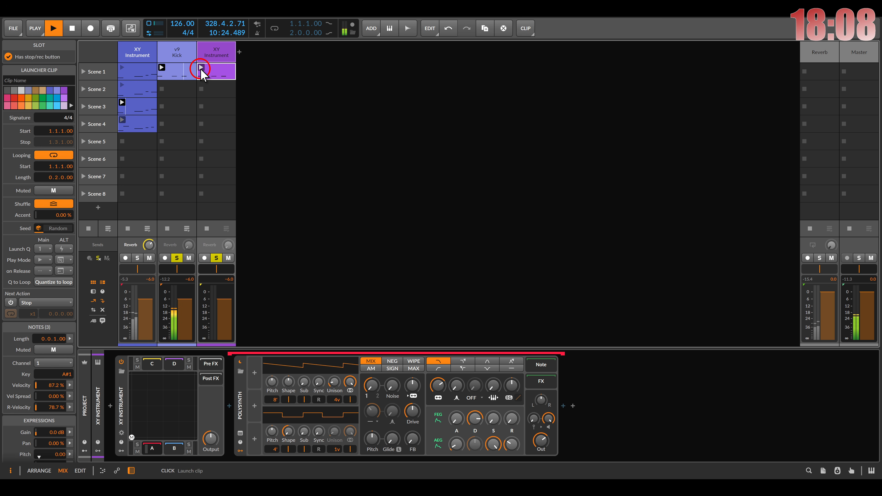
# - Open the copied clip in the note editor and transpose its three A#1 notes down to G1
pyautogui.click(217, 58)
pyautogui.doubleClick(219, 72)
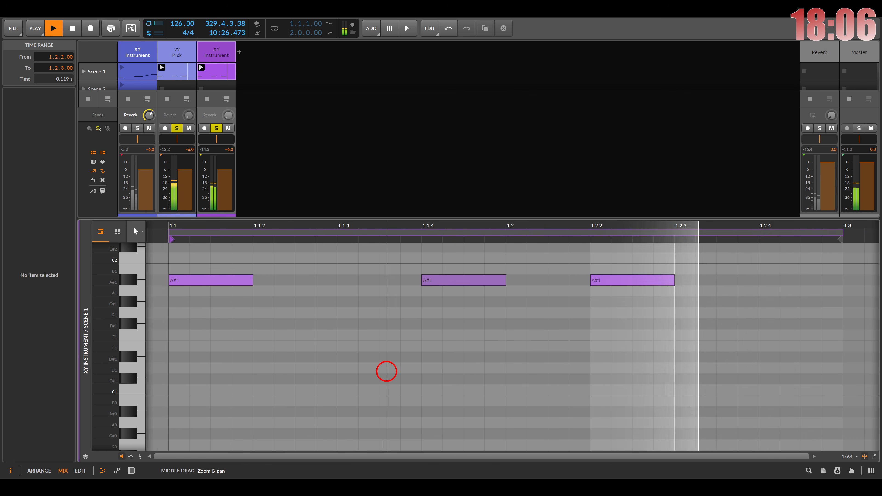
pyautogui.scroll(-4, 385, 369)
pyautogui.scroll(3, 384, 370)
pyautogui.moveTo(277, 300); pyautogui.dragTo(496, 388)
pyautogui.press('Down')
pyautogui.press('Down')
pyautogui.press('Down')
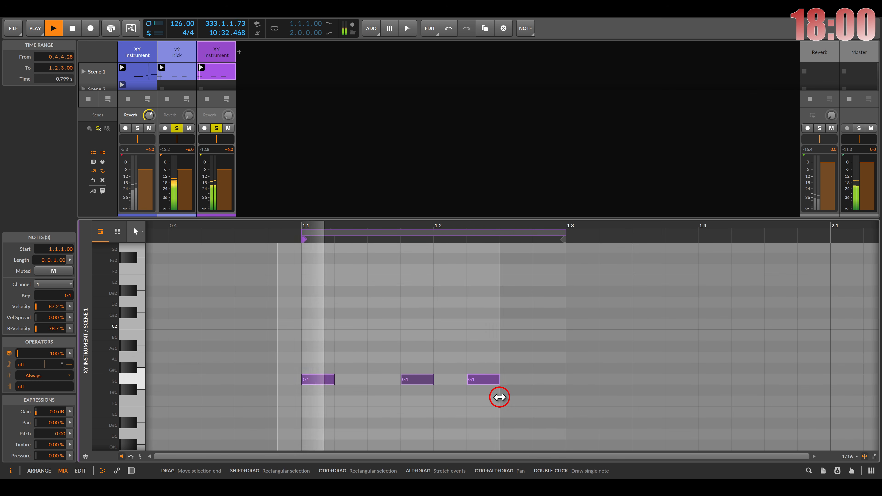
# - Shift the three G1 notes one sixteenth to the right and lengthen the first note to 0.0.2.00
pyautogui.scroll(-3, 456, 347)
pyautogui.press('Right')
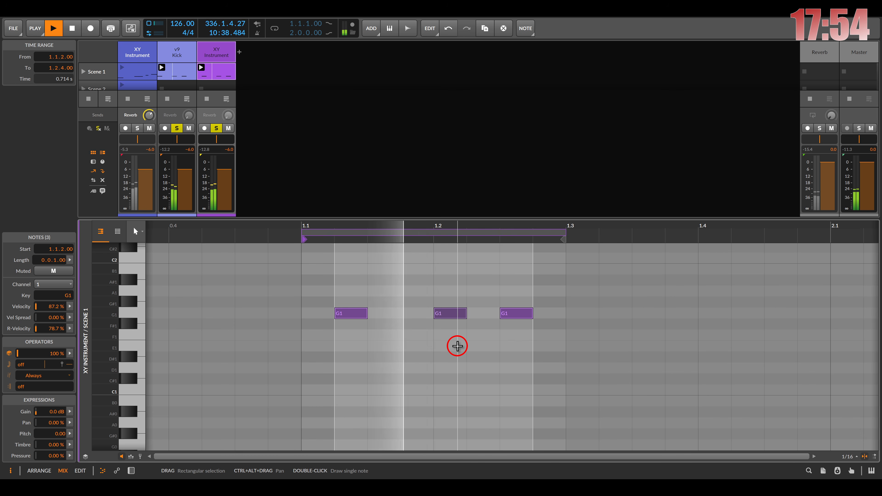
pyautogui.click(364, 315)
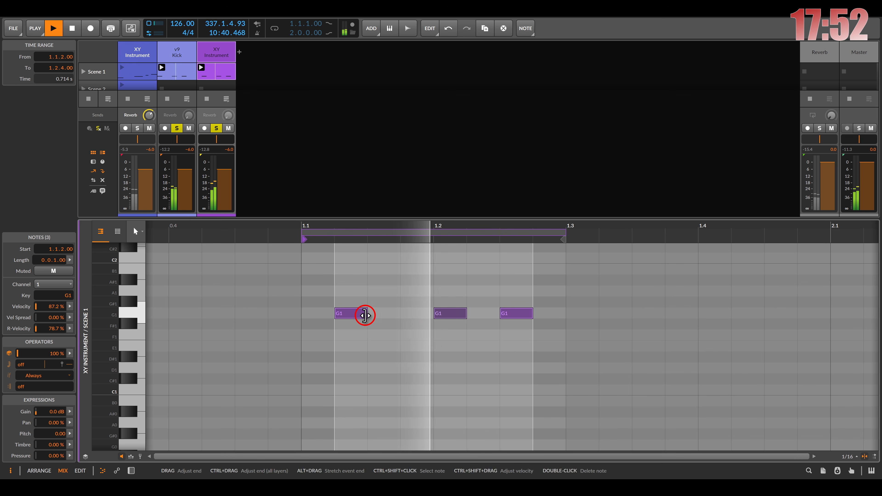
pyautogui.moveTo(366, 315); pyautogui.dragTo(382, 356)
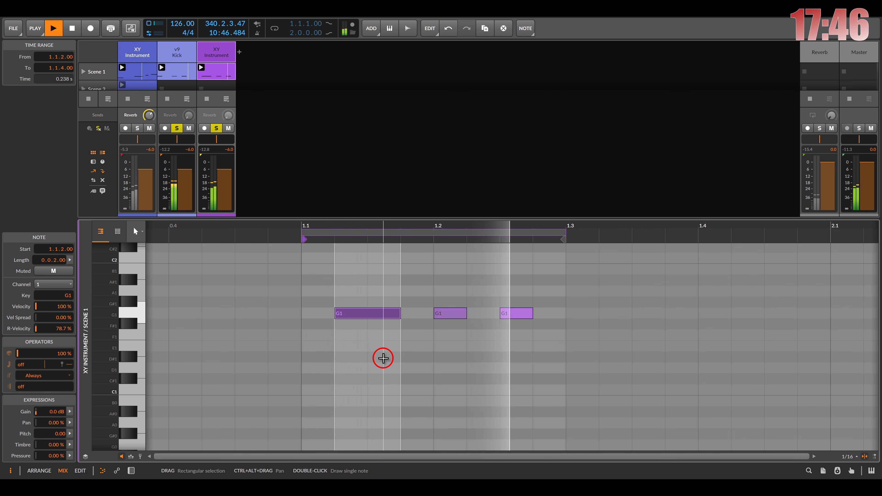
# - Rename the new XY Instrument track as Bass
pyautogui.click(230, 59)
pyautogui.click(20, 56)
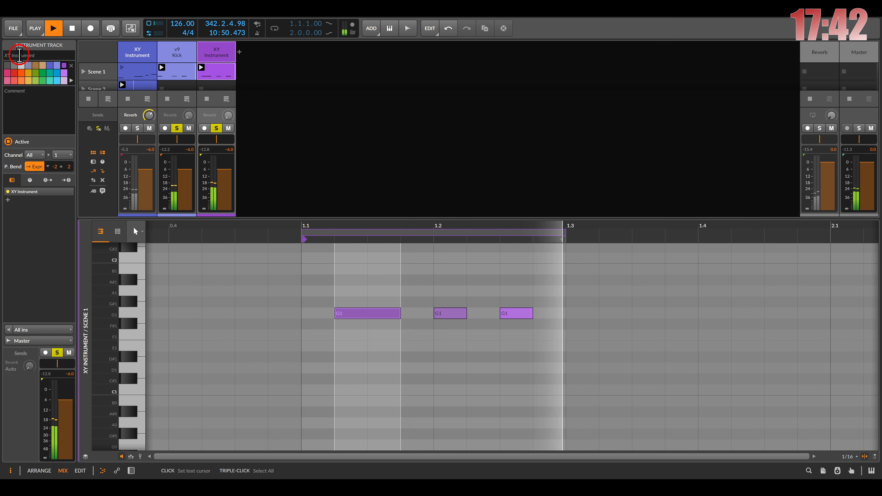
pyautogui.write('Bass')
pyautogui.press('Return')
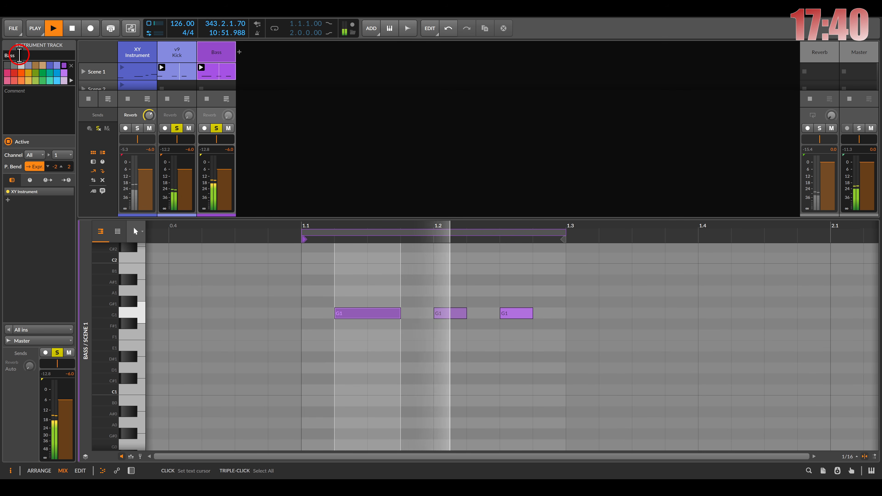
# - Unsolo the v9 Kick track, then shift the Bass Polysynth's oscillator mix toward oscillator 2 with the MAX blend mode
pyautogui.doubleClick(227, 58)
pyautogui.click(175, 259)
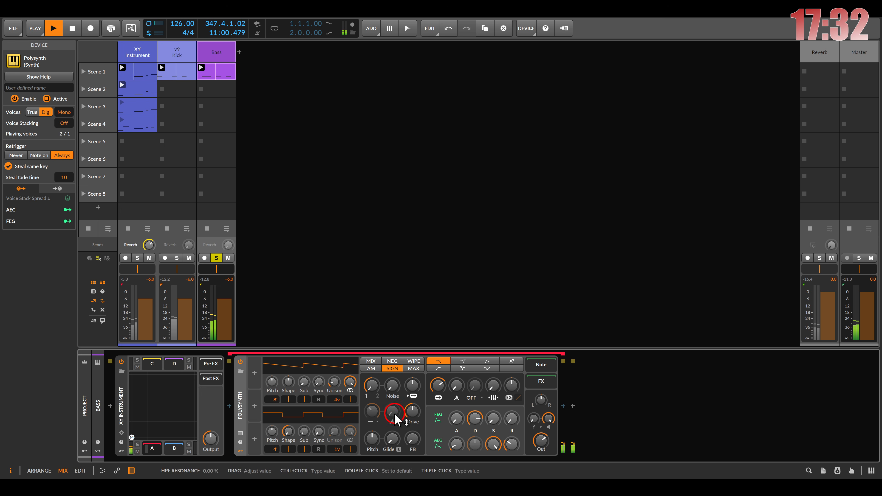
pyautogui.moveTo(372, 386); pyautogui.dragTo(391, 365)
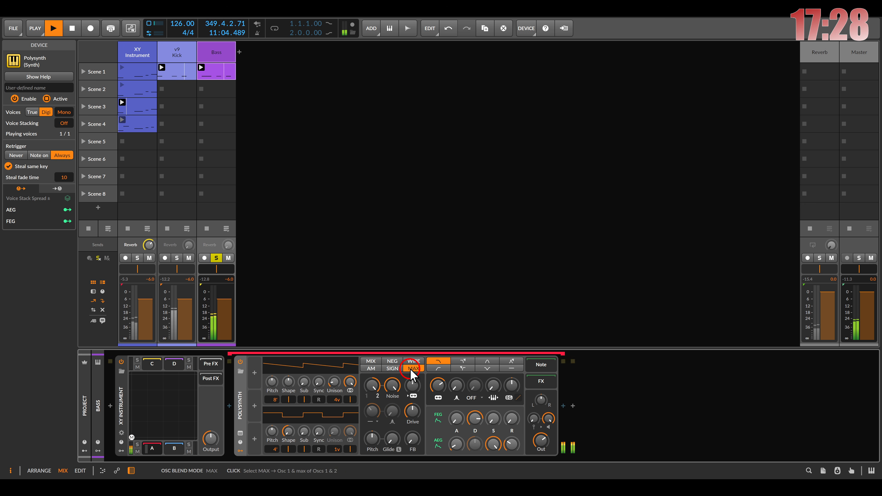
# - Set the Polysynth's filter frequency to about 257 Hz, filter envelope depth to about +19.68 st, and filter envelope decay to 35.0 %
pyautogui.click(437, 385)
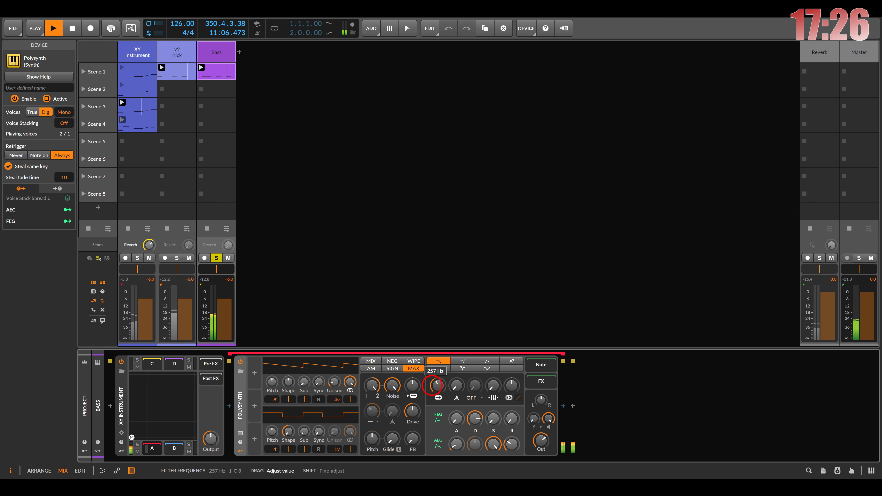
pyautogui.moveTo(509, 388); pyautogui.dragTo(508, 384)
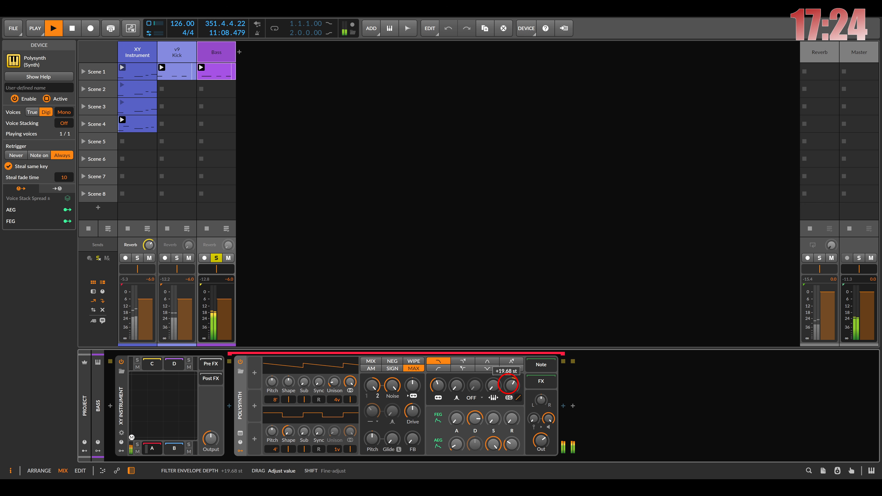
pyautogui.click(475, 419)
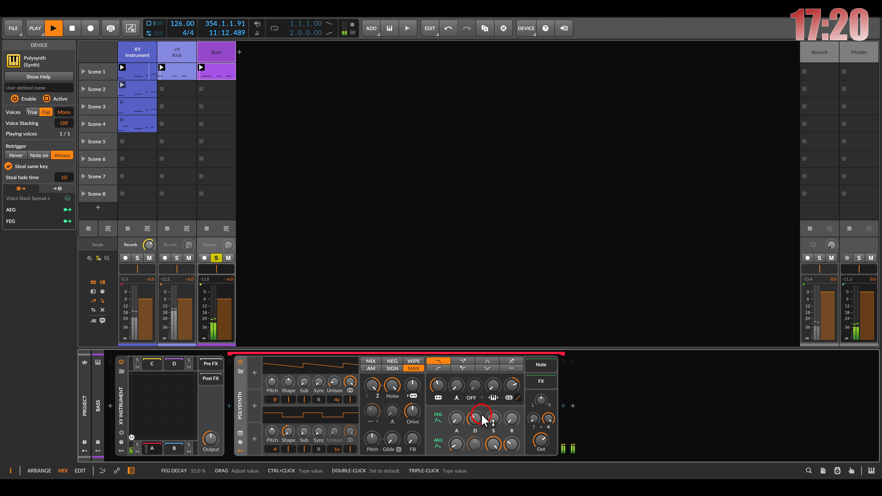
# - Set the Polysynth's oscillator 2 to five unison voices and its octave to 16'
pyautogui.moveTo(338, 449); pyautogui.dragTo(337, 436)
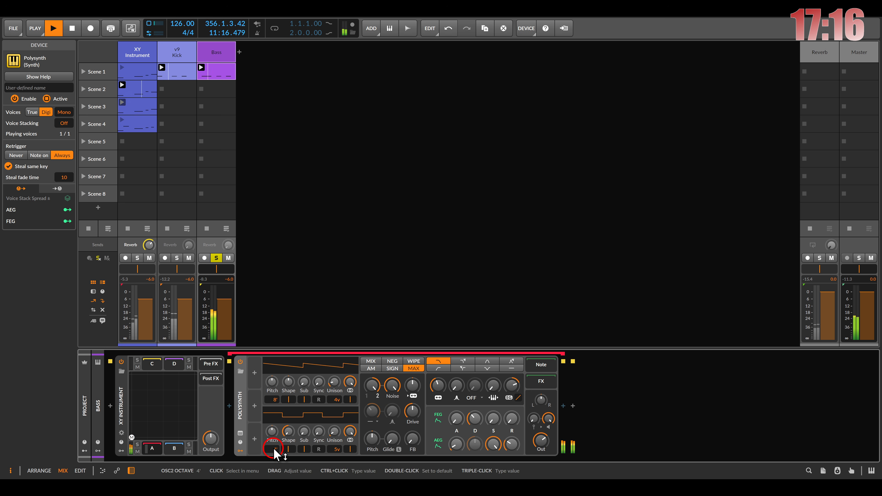
pyautogui.moveTo(277, 452); pyautogui.dragTo(276, 466)
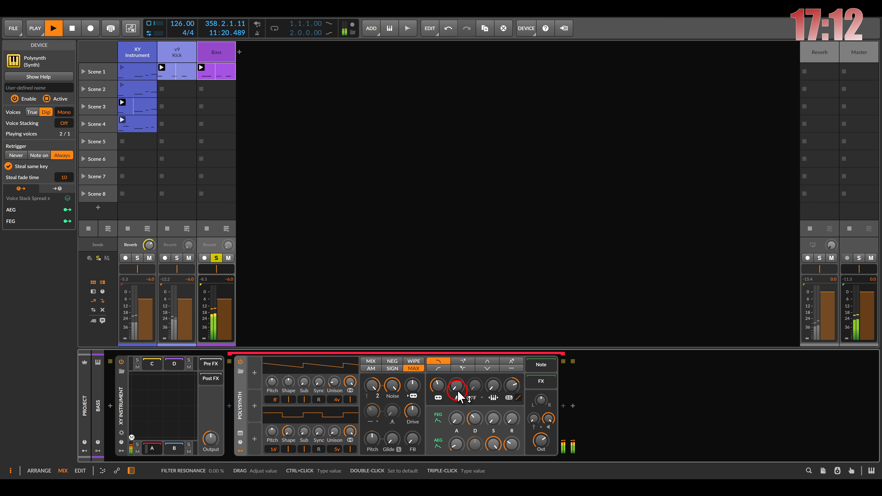
# - Insert a Chorus+ device in the Polysynth's FX chain, browsing all audio effects instead of only favorites
pyautogui.click(562, 406)
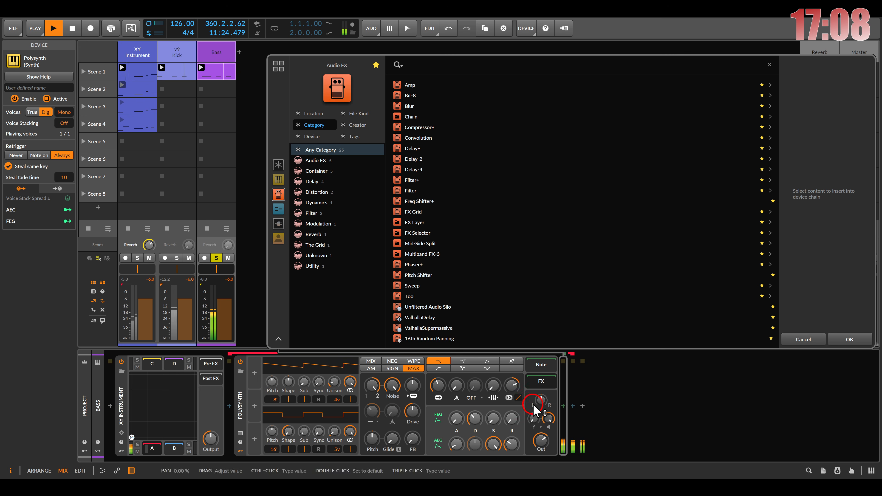
pyautogui.click(376, 65)
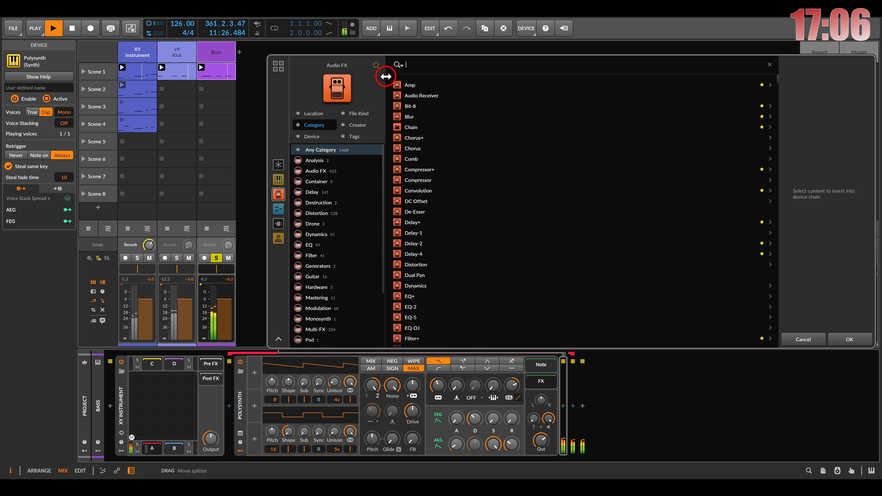
pyautogui.doubleClick(415, 137)
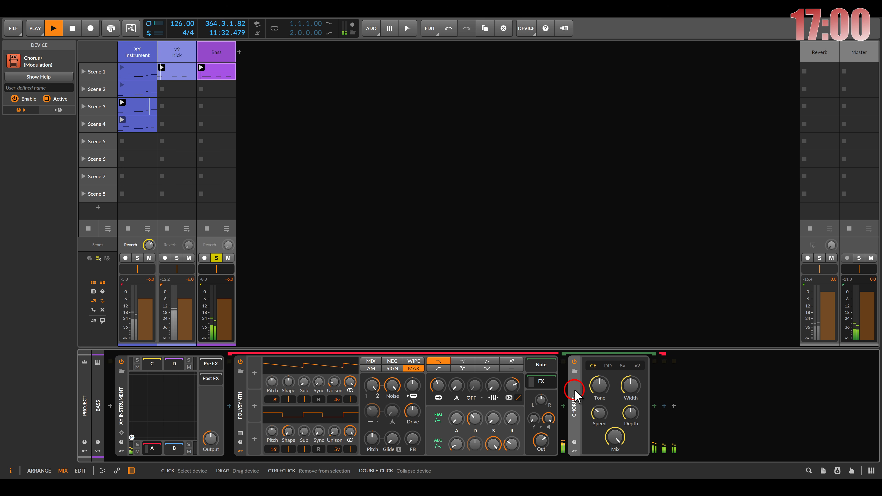
# - Delete the Chorus+ device from the Polysynth's FX chain, keeping that chain open
pyautogui.press('Delete')
pyautogui.click(549, 386)
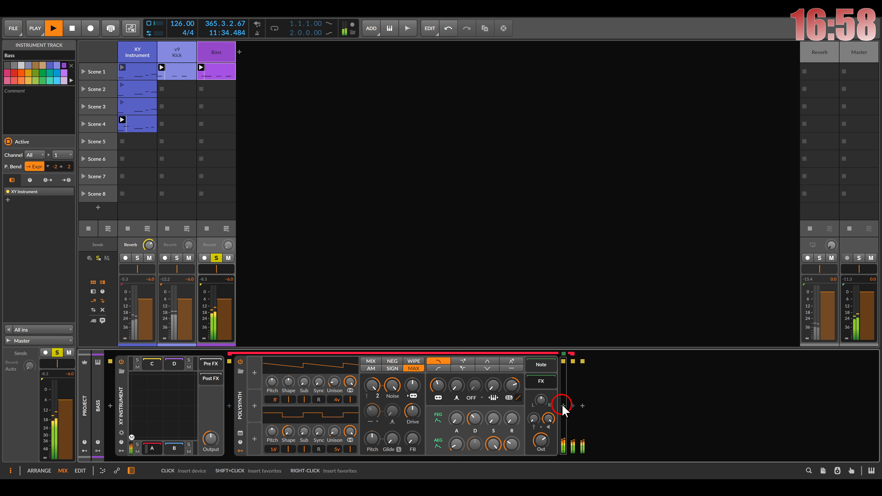
pyautogui.click(563, 406)
pyautogui.doubleClick(438, 254)
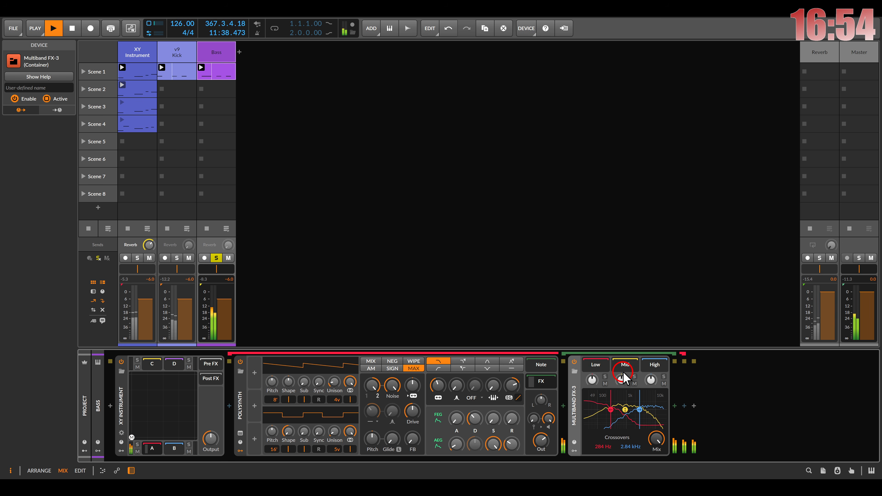
pyautogui.press('Delete')
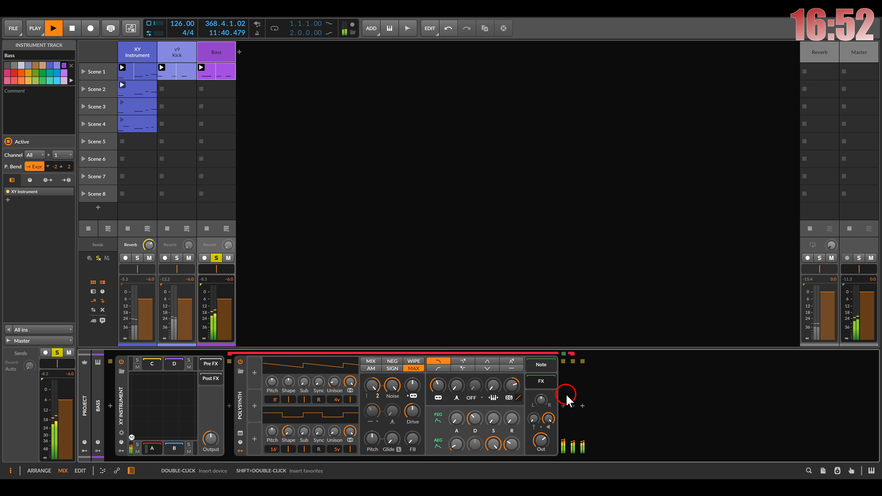
# - Insert a Multiband FX-2 in the Polysynth's FX chain, searching all audio effects for "band", with its High band soloed and crossover at 205 Hz
pyautogui.click(563, 405)
pyautogui.click(376, 66)
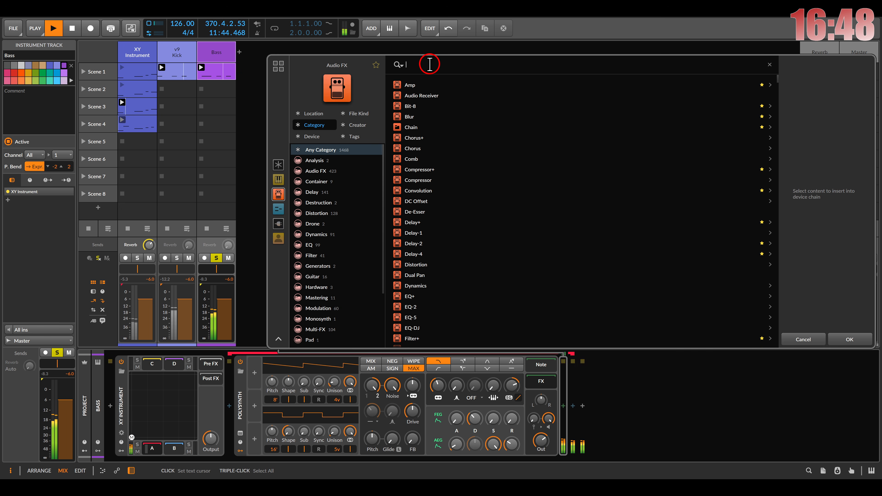
pyautogui.write('bnans')
pyautogui.press('BackSpace')
pyautogui.press('BackSpace')
pyautogui.press('BackSpace')
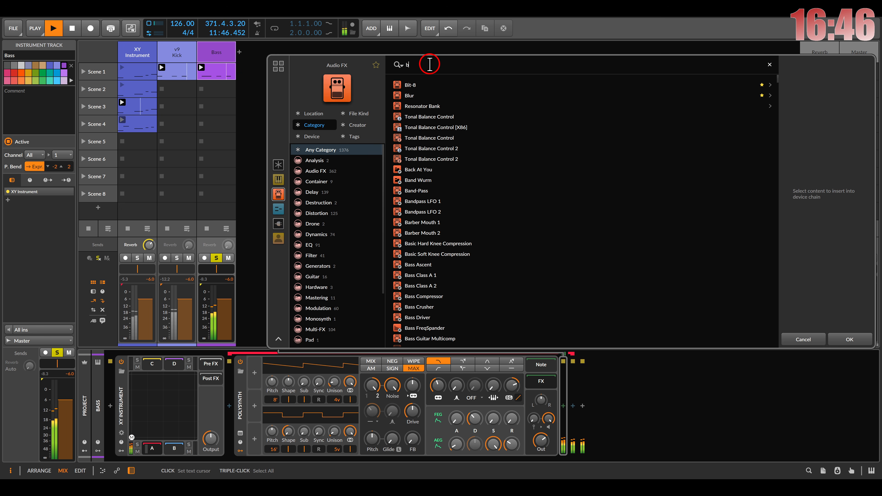
pyautogui.write('and')
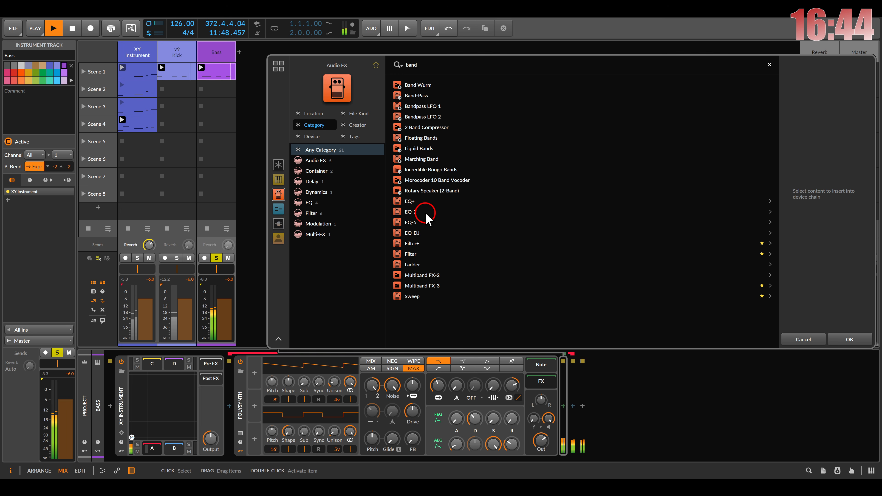
pyautogui.doubleClick(426, 275)
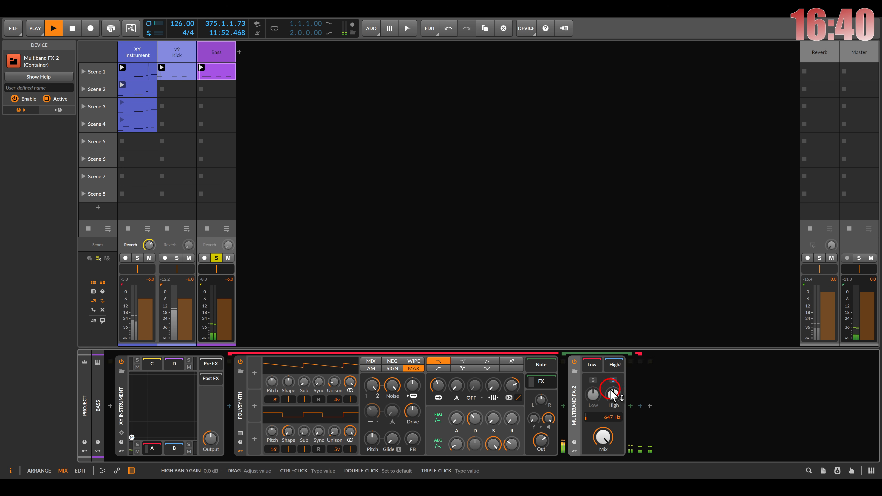
pyautogui.click(608, 417)
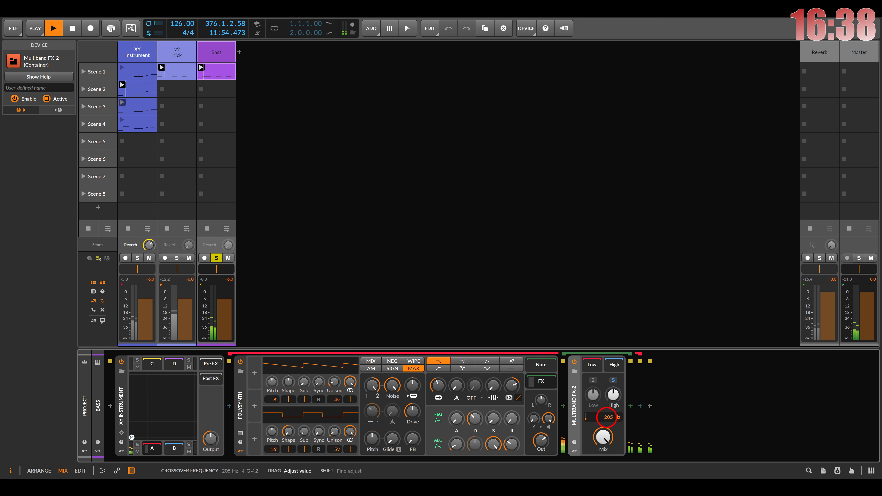
# - Insert a Chorus+ in the High band chain of Multiband FX-2, browsing all audio effects instead of only favorites
pyautogui.click(630, 406)
pyautogui.click(429, 202)
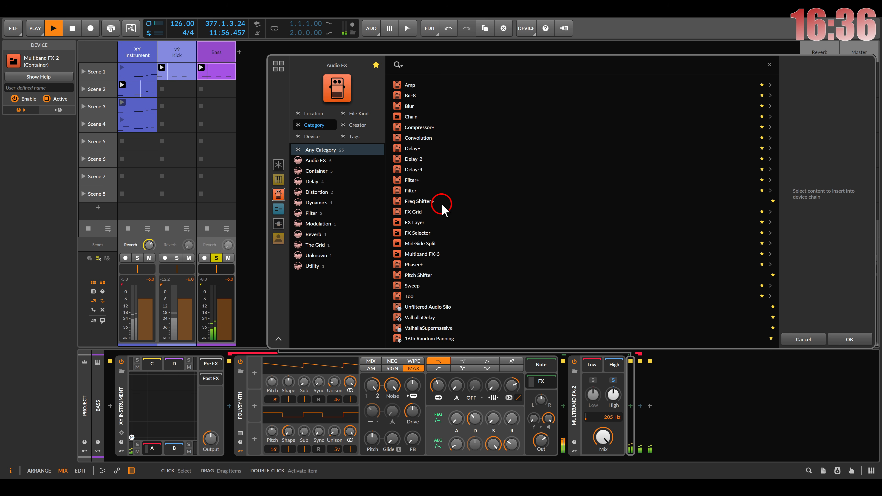
pyautogui.click(609, 365)
pyautogui.click(628, 403)
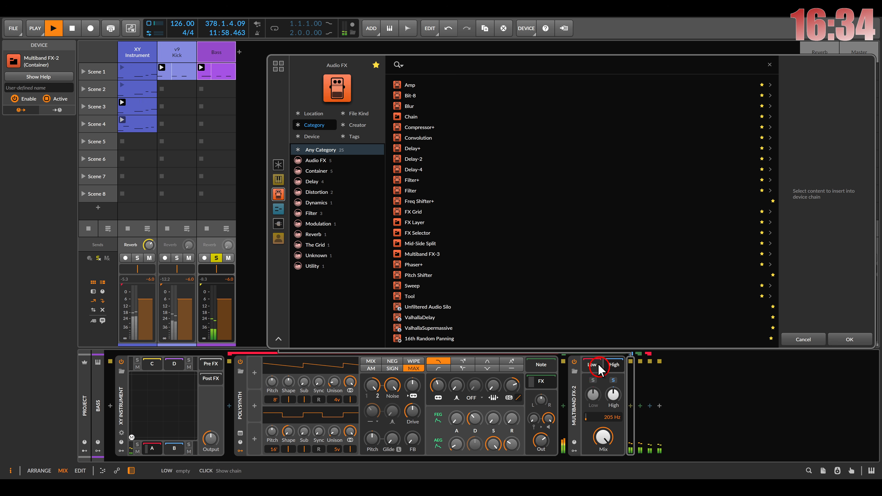
pyautogui.click(376, 65)
pyautogui.doubleClick(413, 136)
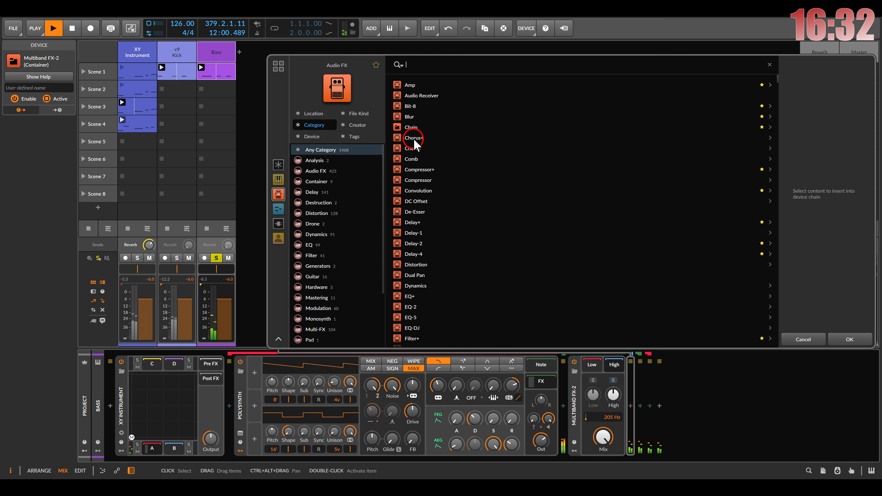
# - Switch the High band's Chorus+ to the x2 character and adjust its Time parameter
pyautogui.click(682, 439)
pyautogui.moveTo(684, 442); pyautogui.dragTo(699, 414)
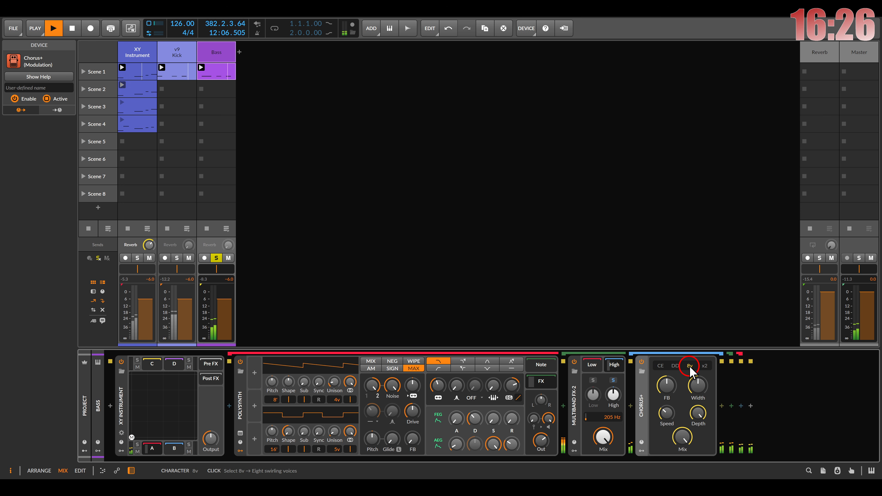
pyautogui.click(704, 366)
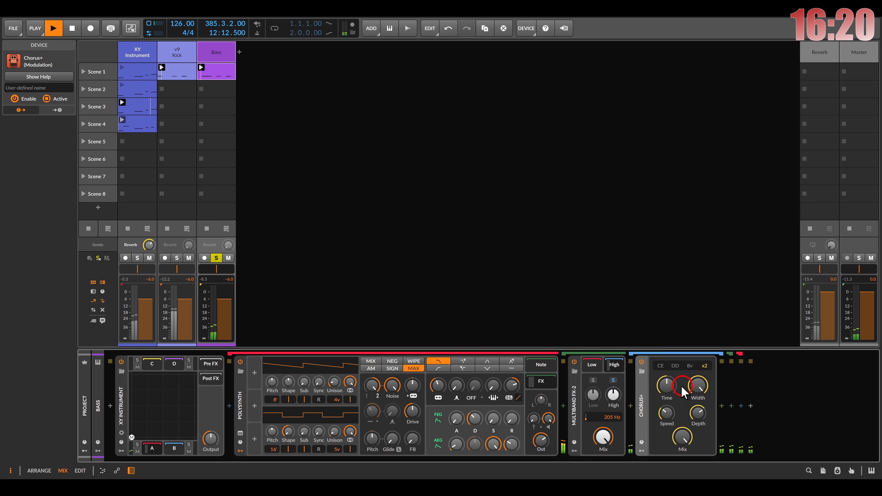
pyautogui.moveTo(665, 395); pyautogui.dragTo(665, 354)
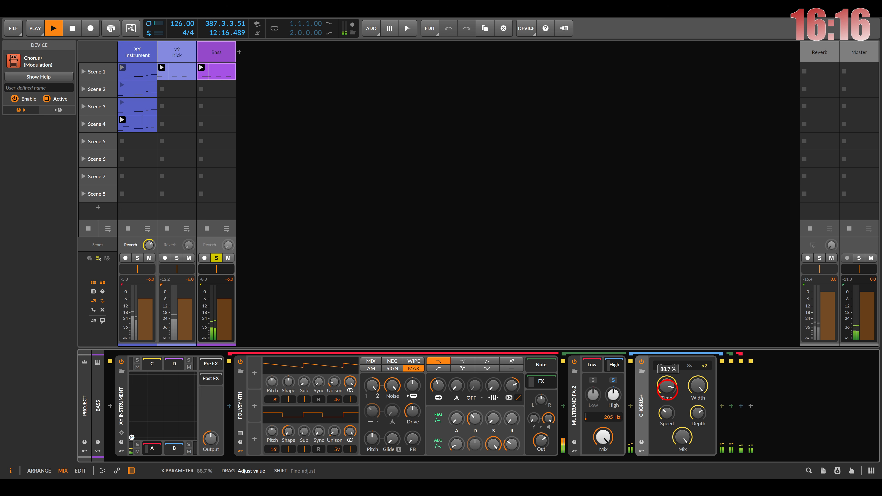
pyautogui.moveTo(667, 390); pyautogui.dragTo(683, 433)
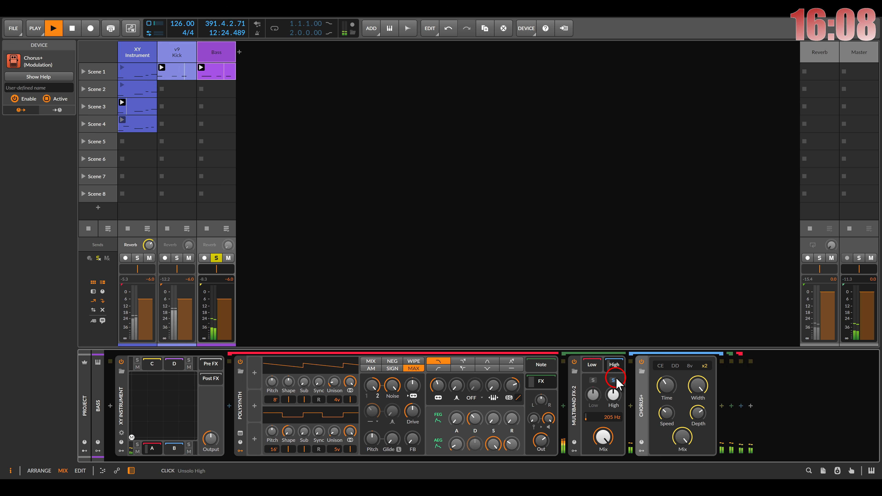
# - Unsolo the High band of Multiband FX-2 and lower the Chorus+ mix after comparing with the multiband device bypassed
pyautogui.click(614, 381)
pyautogui.click(574, 363)
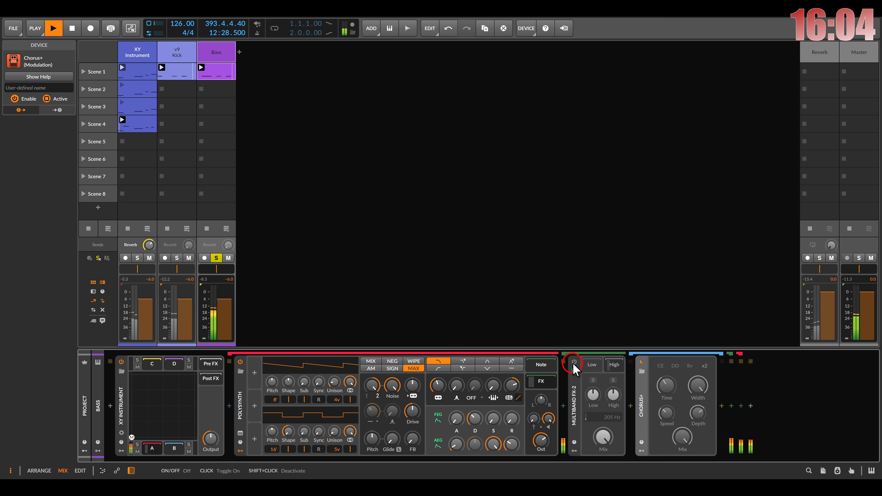
pyautogui.click(574, 363)
pyautogui.click(682, 436)
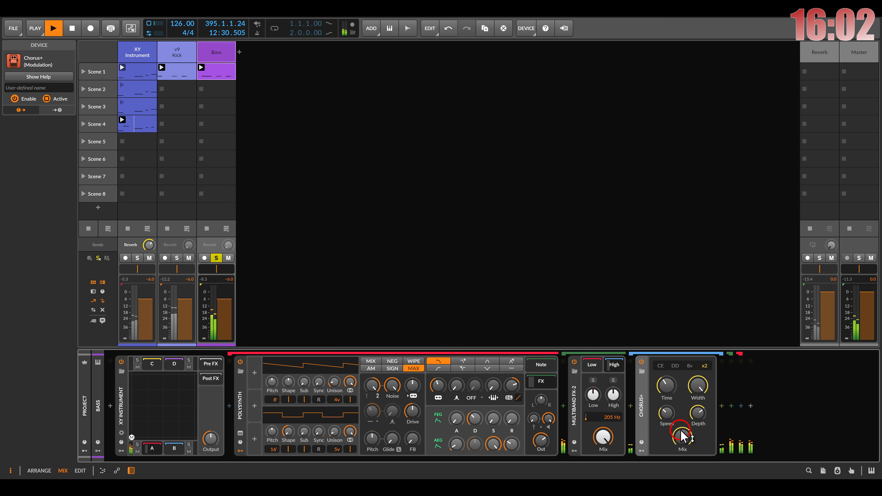
pyautogui.click(561, 439)
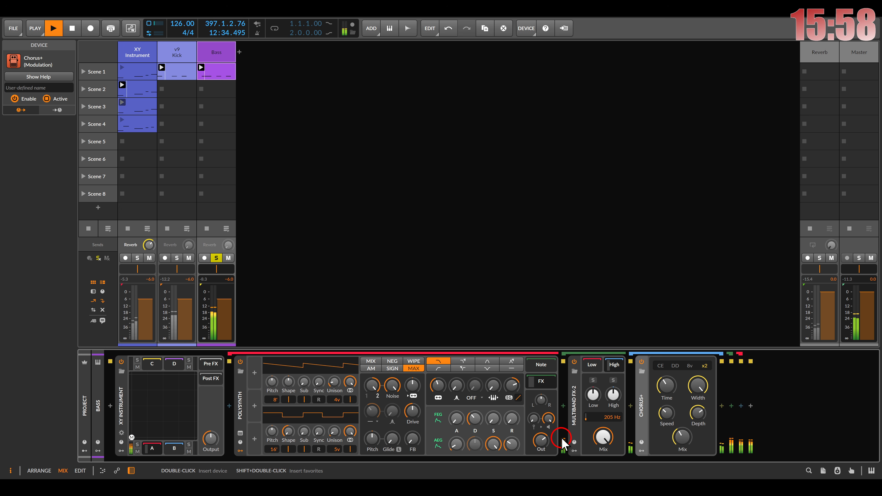
# - Reset the Bass track's peak meter while adjusting the Polysynth's output level, and unsolo the Bass track
pyautogui.click(209, 283)
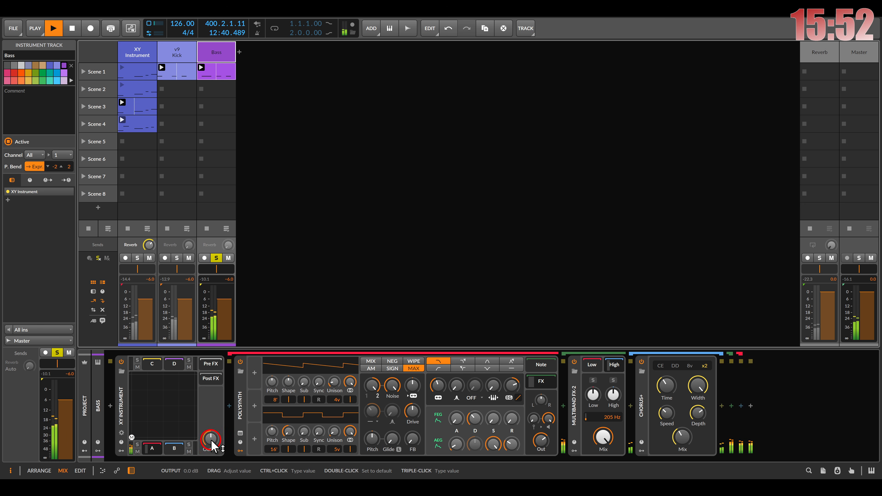
pyautogui.click(551, 413)
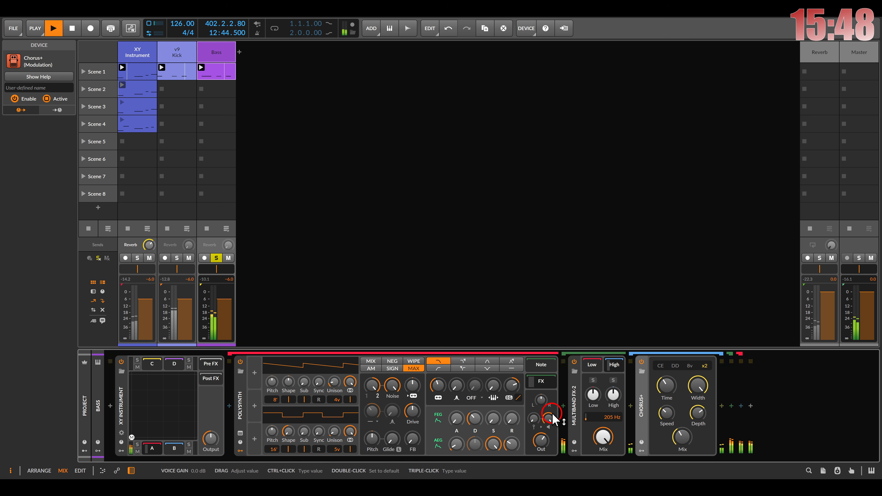
pyautogui.click(203, 281)
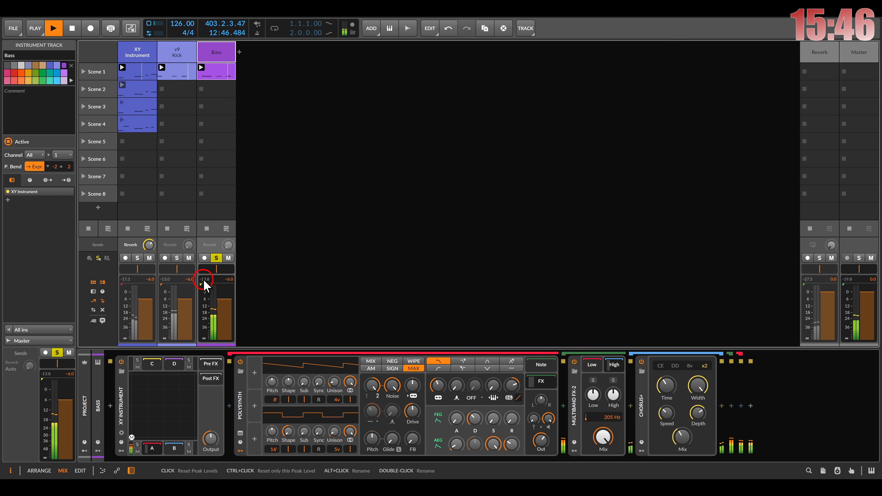
pyautogui.click(541, 442)
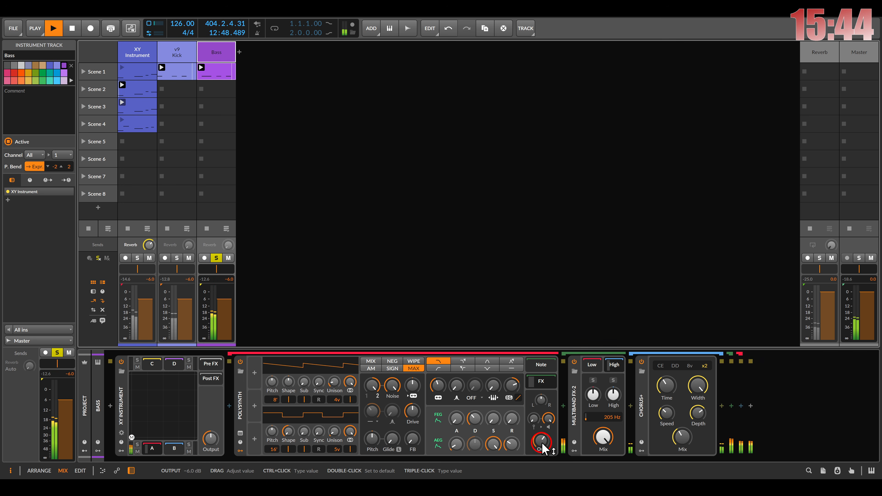
pyautogui.moveTo(543, 442); pyautogui.dragTo(541, 443)
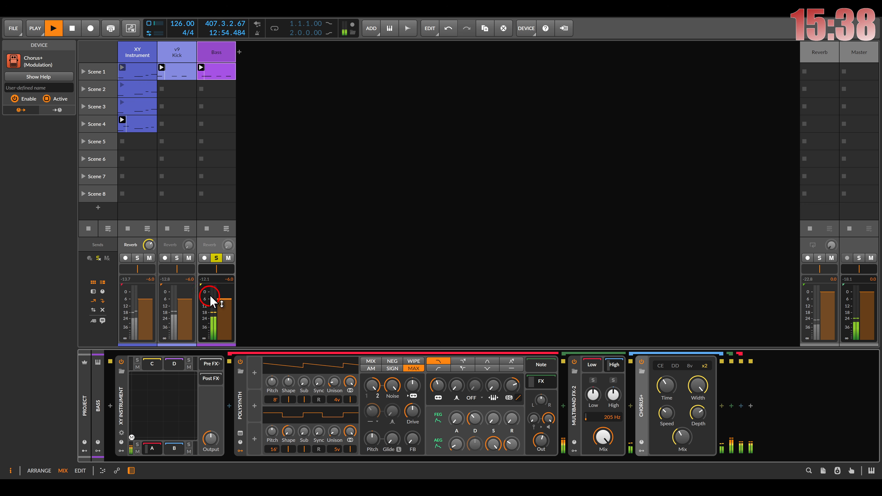
pyautogui.click(216, 258)
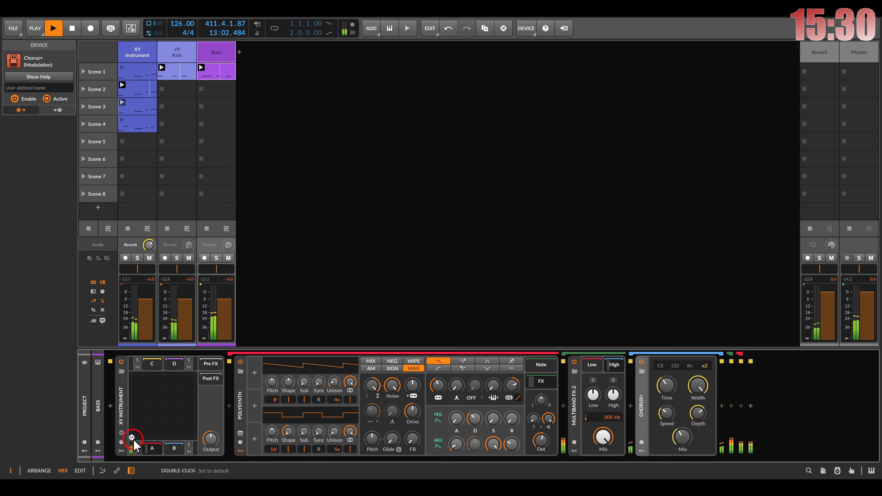
# - Move the Bass XY Instrument's mix point to the B corner and insert a Polymer synth in the empty B chain
pyautogui.moveTo(132, 437); pyautogui.dragTo(194, 437)
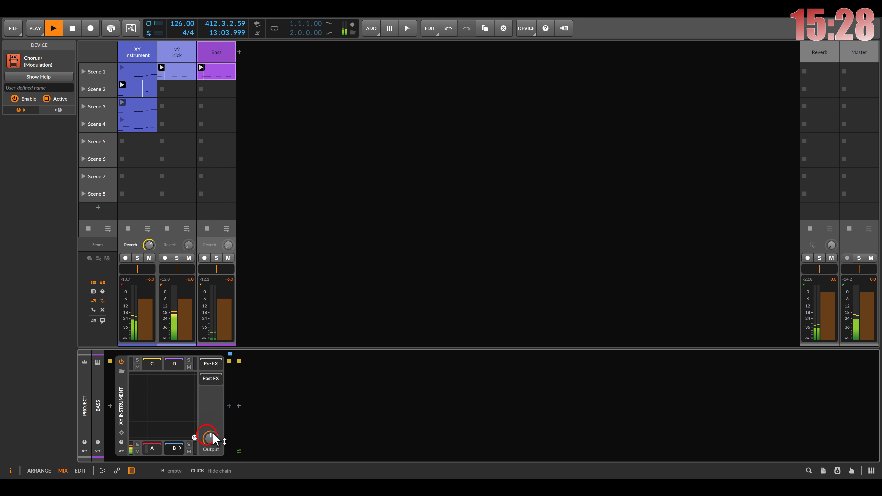
pyautogui.click(229, 406)
pyautogui.doubleClick(377, 140)
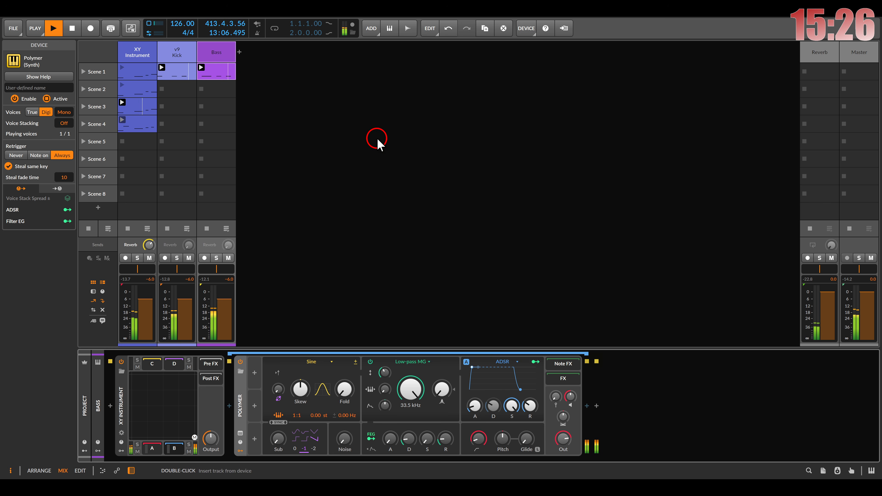
# - Change Polymer's oscillator to Swarm with the saw waveform and adjust its spread
pyautogui.click(315, 362)
pyautogui.click(352, 449)
pyautogui.click(303, 377)
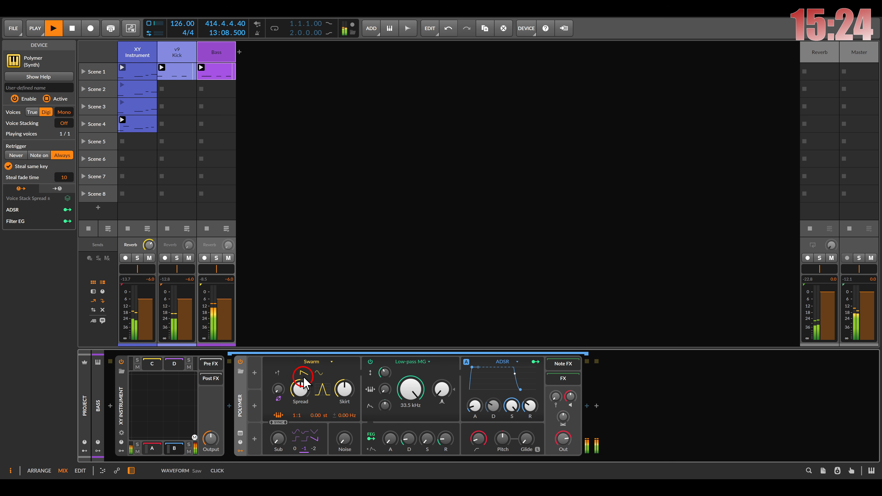
pyautogui.click(300, 389)
pyautogui.moveTo(301, 389); pyautogui.dragTo(301, 390)
# - Set Polymer's filter cutoff to 679 Hz and shape its envelopes, with more filter envelope amount and 28.0 % filter sustain
pyautogui.moveTo(411, 389); pyautogui.dragTo(385, 398)
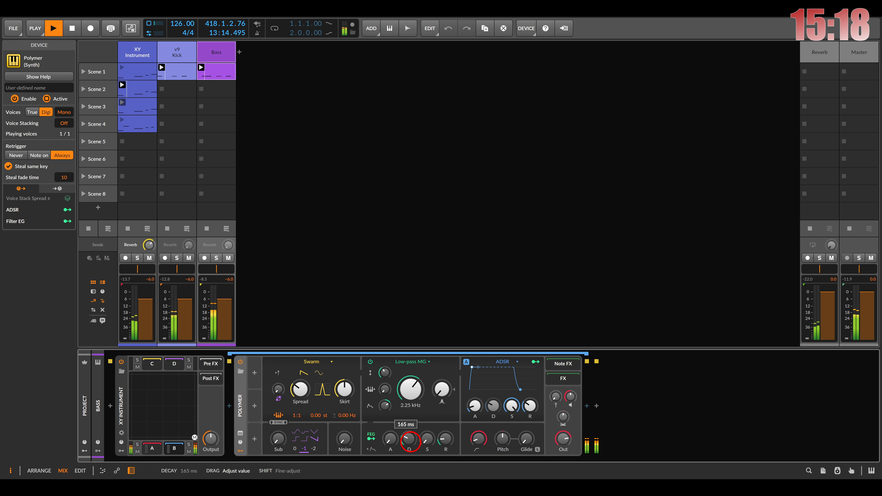
pyautogui.moveTo(442, 440); pyautogui.dragTo(442, 438)
pyautogui.moveTo(427, 441); pyautogui.dragTo(427, 442)
pyautogui.moveTo(411, 388); pyautogui.dragTo(411, 391)
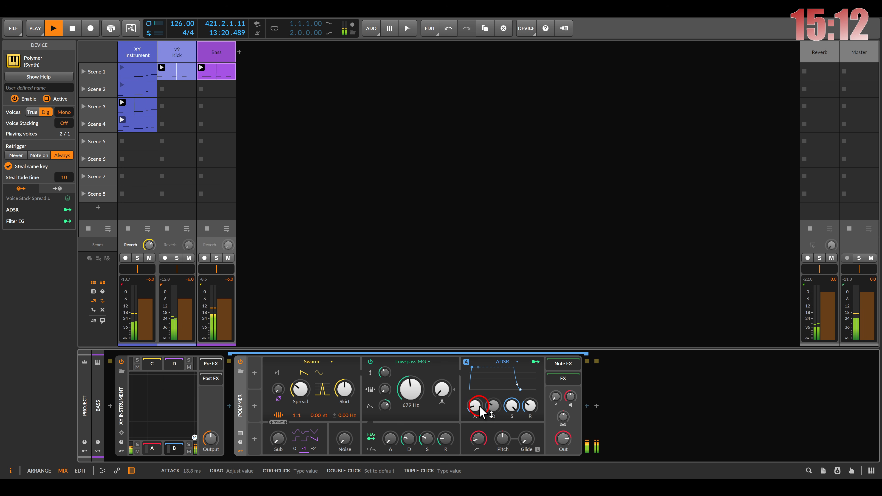
pyautogui.moveTo(476, 406); pyautogui.dragTo(475, 407)
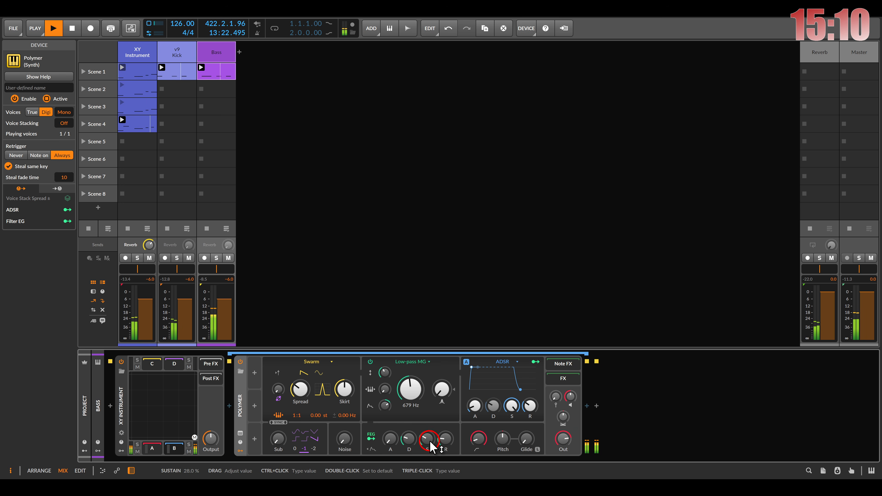
# - Adjust Polymer's output and noise levels, and set its oscillator pitch ratio to 1:2
pyautogui.moveTo(561, 441); pyautogui.dragTo(563, 437)
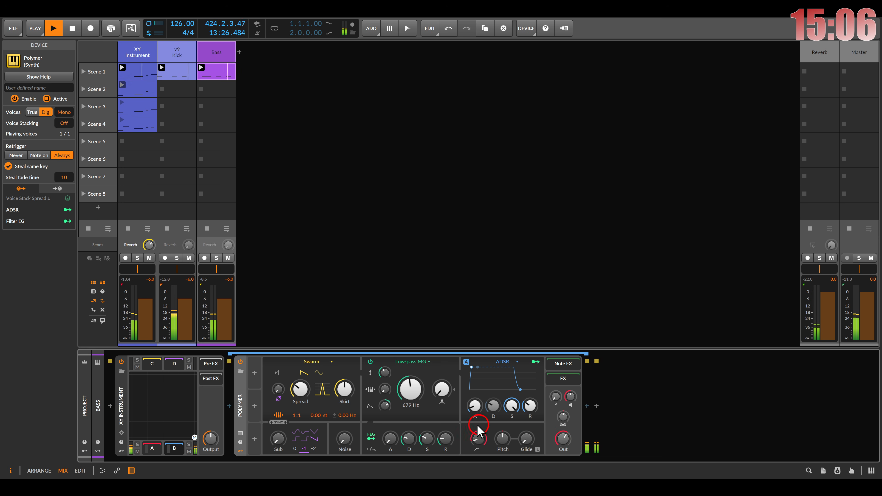
pyautogui.moveTo(345, 439); pyautogui.dragTo(345, 438)
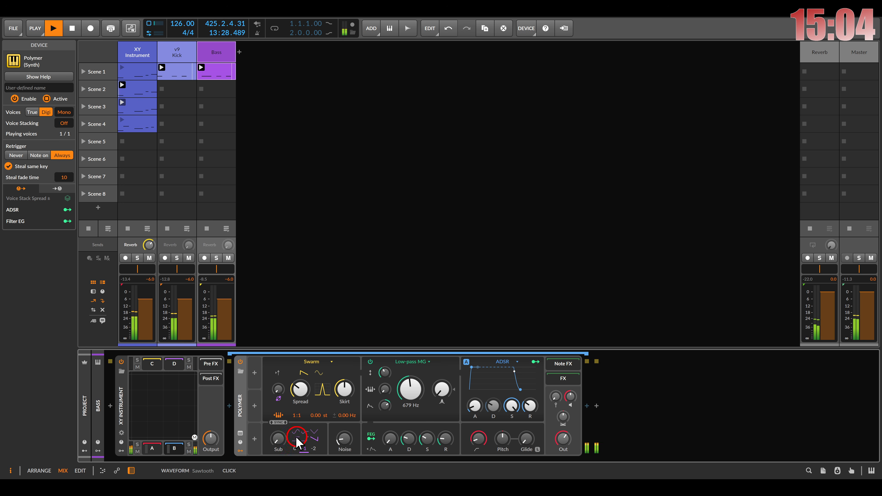
pyautogui.moveTo(298, 416); pyautogui.dragTo(298, 416)
# - Move the Bass XY Instrument's mix point between corners A and B to compare both synths, finishing at A
pyautogui.moveTo(194, 437); pyautogui.dragTo(141, 447)
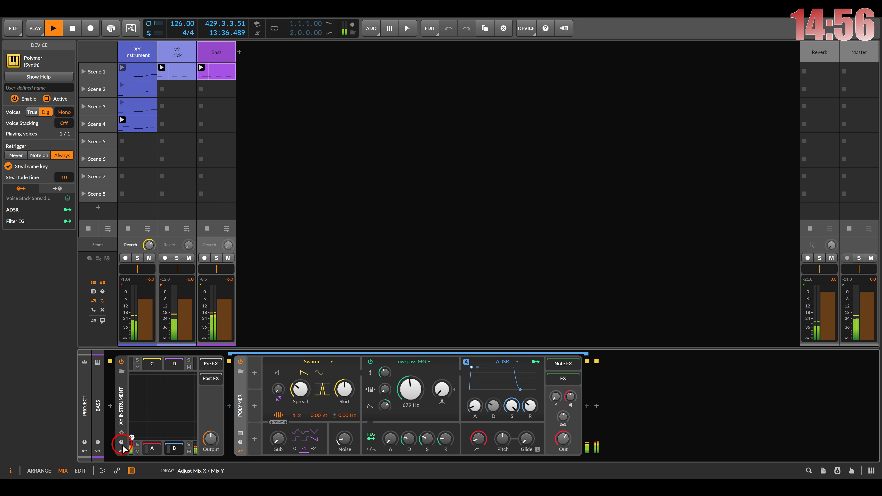
pyautogui.moveTo(212, 451); pyautogui.dragTo(212, 450)
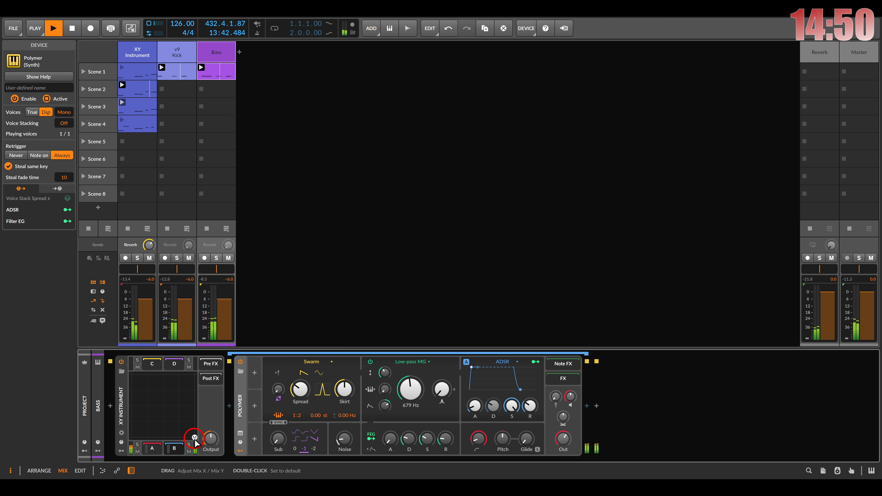
pyautogui.moveTo(195, 439); pyautogui.dragTo(125, 445)
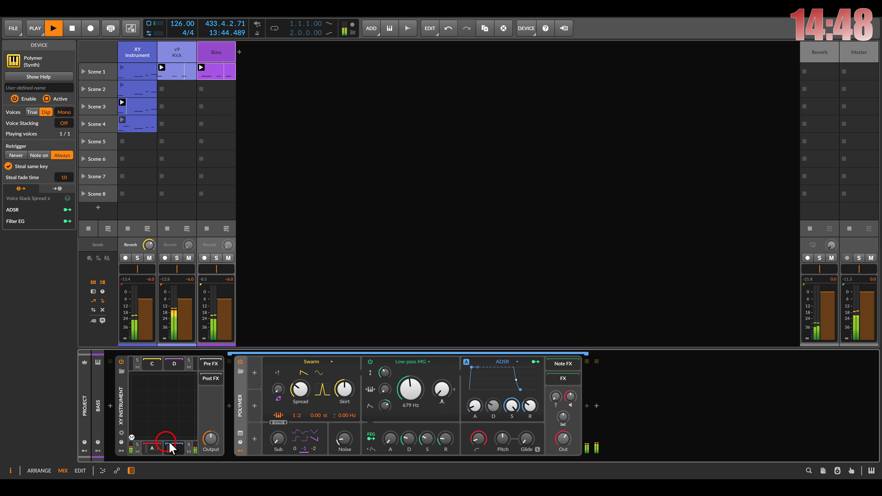
# - Add a Filter+ to the Bass XY Instrument's Post FX chain, set its cutoff to 8.62 kHz, and enable its waveshaper
pyautogui.click(210, 379)
pyautogui.click(230, 406)
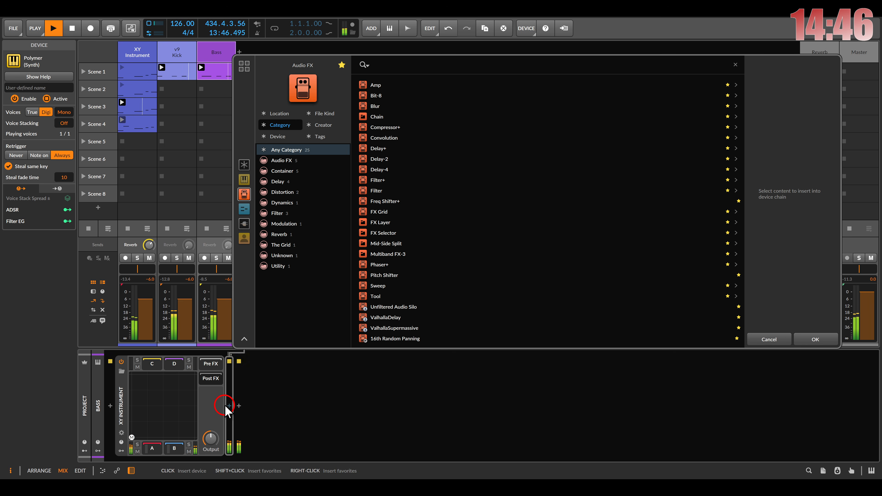
pyautogui.doubleClick(380, 180)
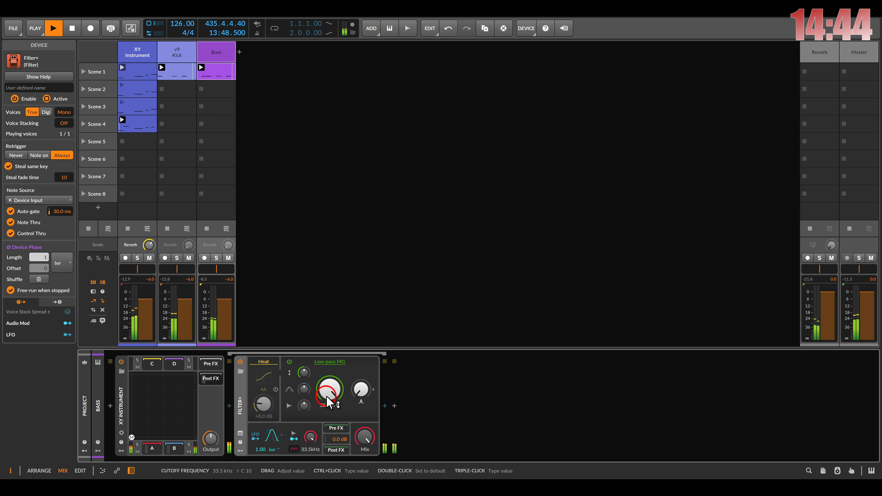
pyautogui.moveTo(327, 393); pyautogui.dragTo(328, 395)
pyautogui.click(276, 389)
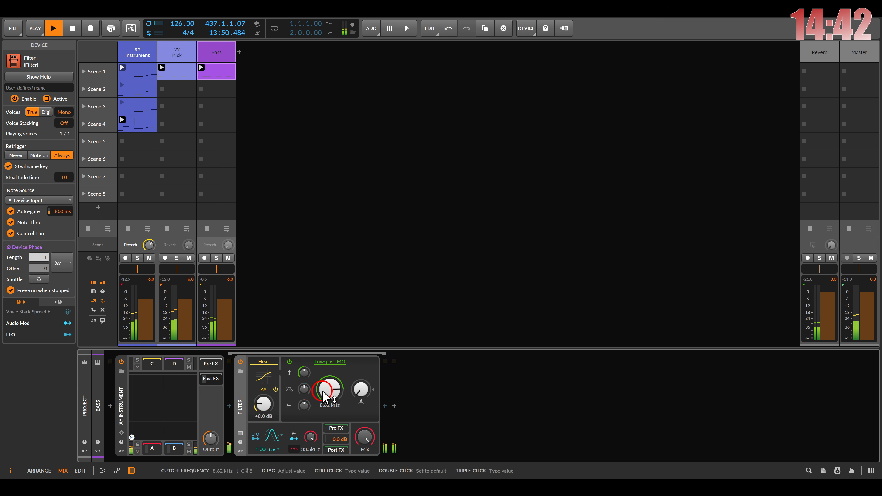
# - Change the Filter+ waveshaper to Push and set its drive to about +10.7 dB
pyautogui.click(263, 362)
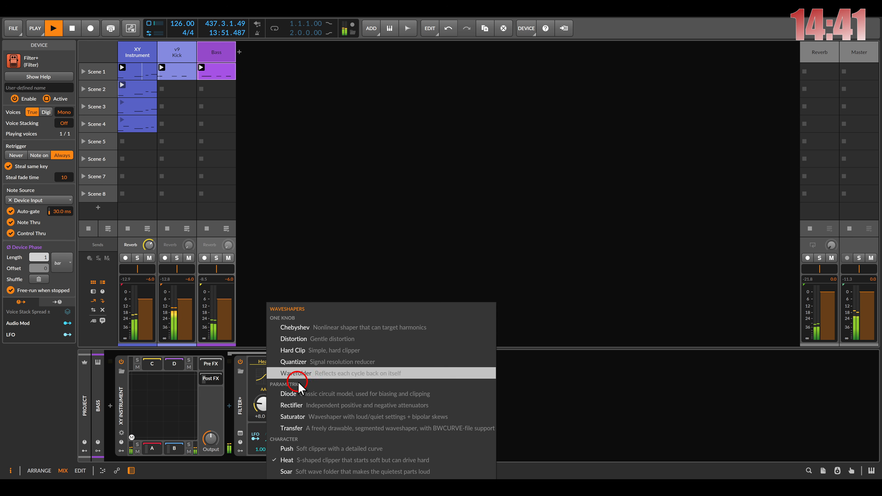
pyautogui.click(303, 449)
pyautogui.moveTo(264, 404); pyautogui.dragTo(269, 407)
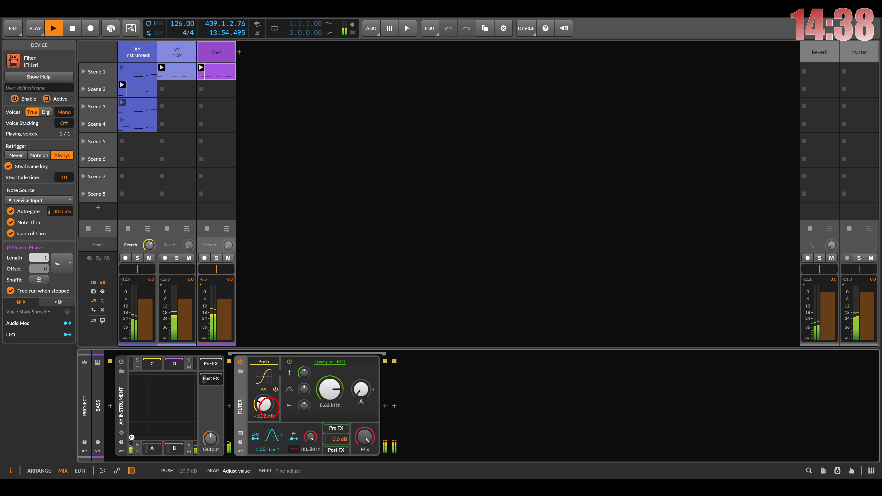
# - Set the filter envelope depth of the Polysynth in corner A to about +65.28 st
pyautogui.click(137, 438)
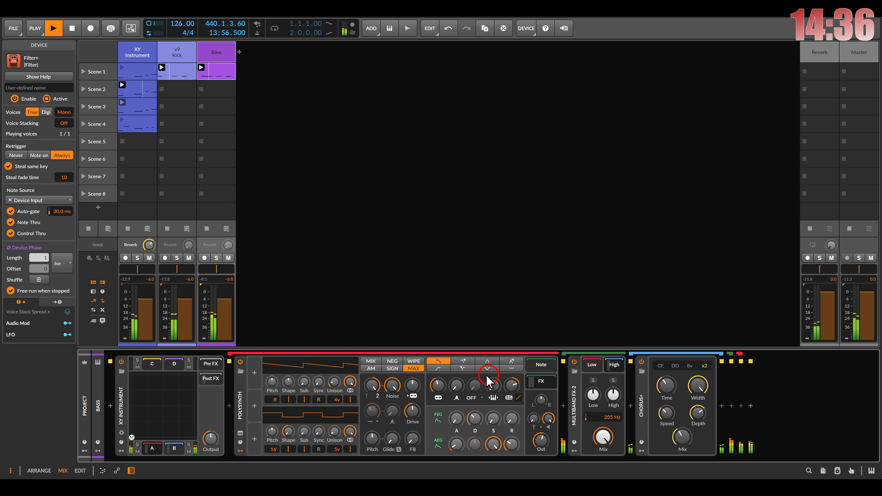
pyautogui.moveTo(509, 386); pyautogui.dragTo(509, 377)
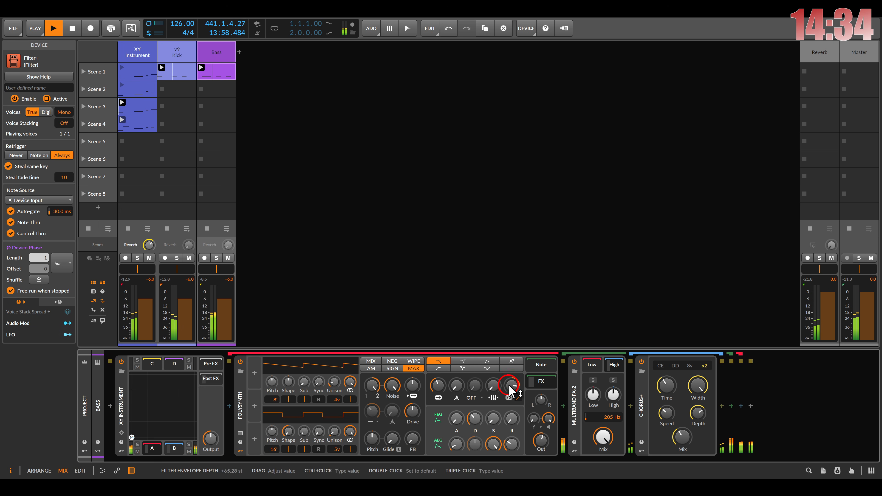
# - Adjust the Polysynth's filter cutoff and filter envelope depth in chain A
pyautogui.moveTo(438, 386); pyautogui.dragTo(438, 380)
pyautogui.moveTo(509, 386); pyautogui.dragTo(509, 384)
# - Open chain B and raise the Polymer's filter cutoff to about 1.46 kHz while blending the XY pad towards B
pyautogui.click(172, 449)
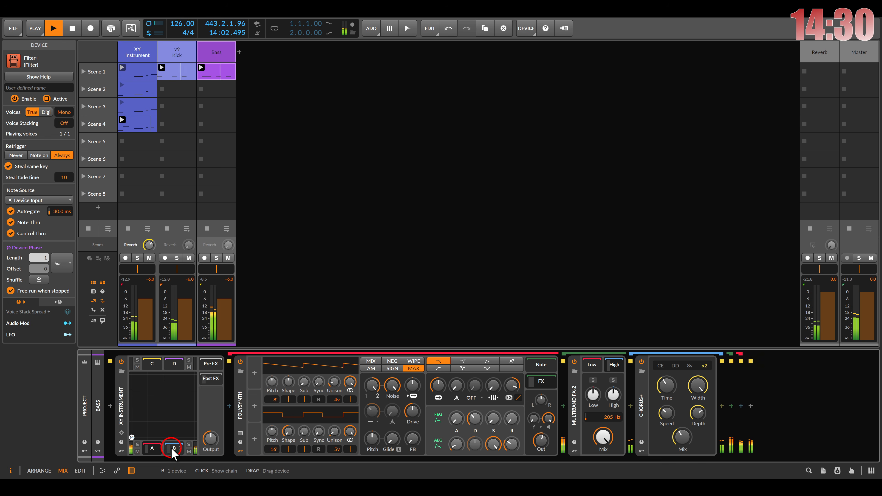
pyautogui.click(172, 448)
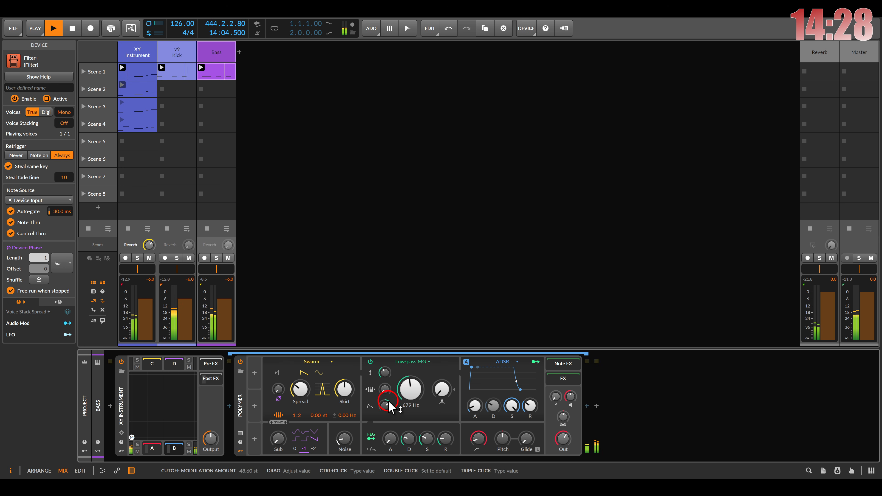
pyautogui.moveTo(386, 405); pyautogui.dragTo(412, 383)
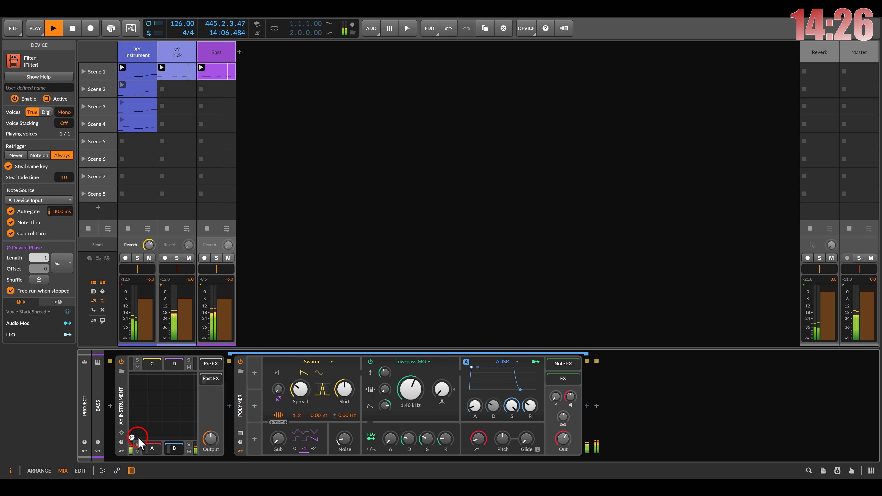
pyautogui.moveTo(138, 439); pyautogui.dragTo(187, 439)
pyautogui.moveTo(410, 395); pyautogui.dragTo(410, 396)
pyautogui.moveTo(195, 436); pyautogui.dragTo(215, 456)
# - Open the Post FX chain and set the Filter+ cutoff to about 7.35 kHz while moving the XY pad
pyautogui.click(211, 379)
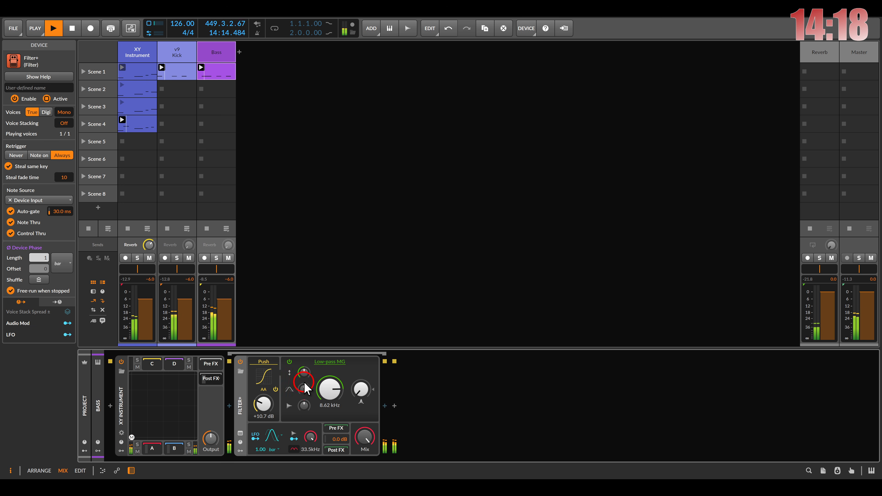
pyautogui.moveTo(327, 389); pyautogui.dragTo(325, 392)
pyautogui.moveTo(132, 437); pyautogui.dragTo(230, 450)
pyautogui.moveTo(329, 396); pyautogui.dragTo(330, 385)
# - Solo the Bass track and move the XY Instrument's mix point fully to corner C
pyautogui.click(217, 258)
pyautogui.click(233, 287)
pyautogui.moveTo(195, 437); pyautogui.dragTo(103, 360)
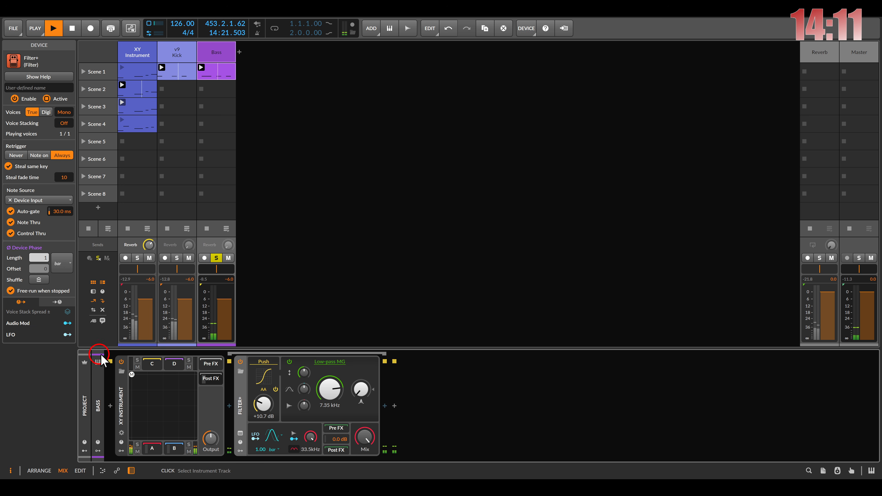
# - Open the XY Instrument's empty chain C and insert a v9 Kick
pyautogui.click(152, 364)
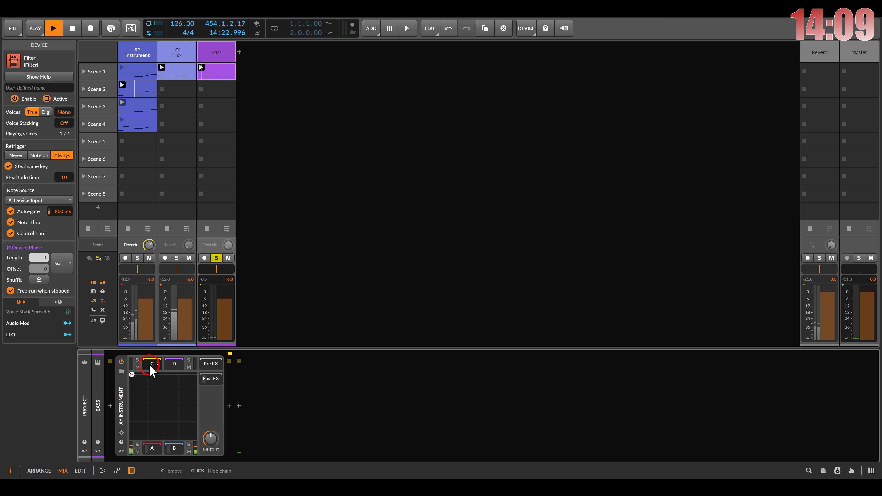
pyautogui.click(229, 406)
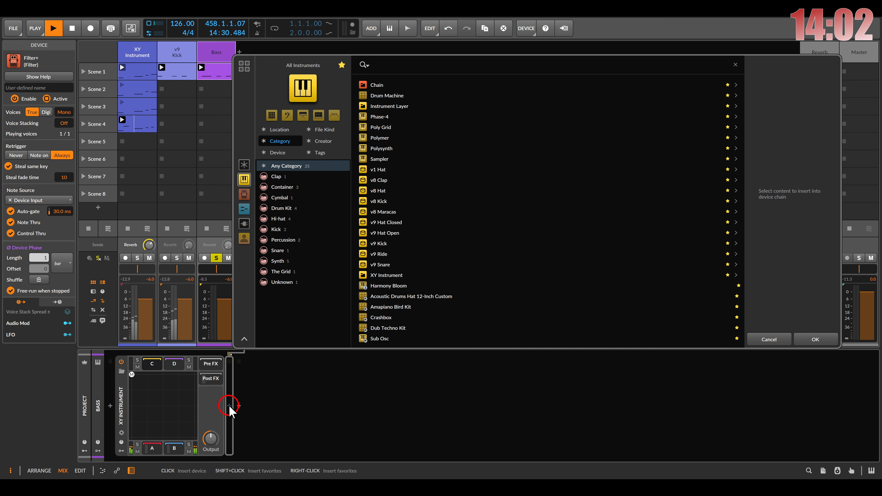
pyautogui.doubleClick(382, 243)
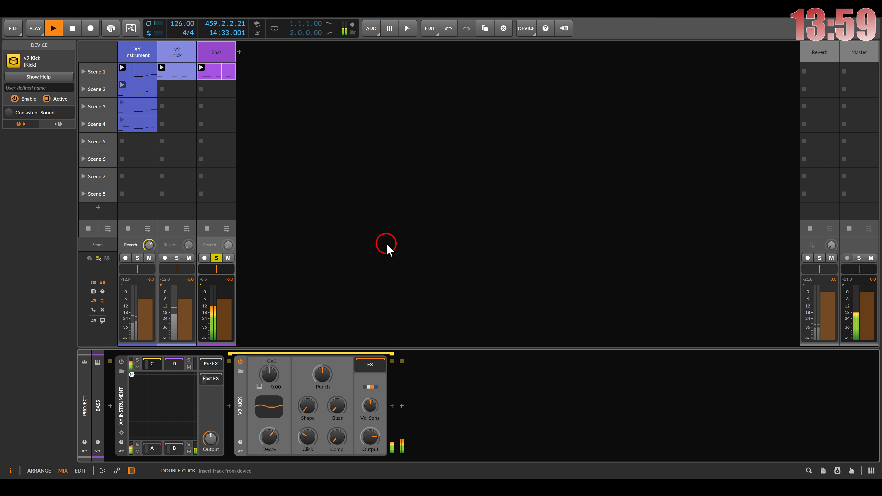
# - Turn on key tracking for the v9 Kick, tune it to -12.00 st, and raise Click while slightly shortening Decay
pyautogui.click(259, 385)
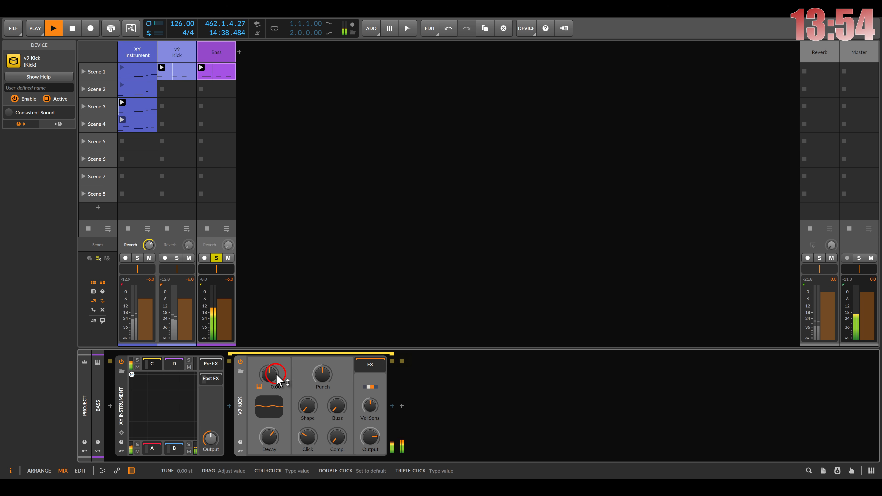
pyautogui.moveTo(278, 380); pyautogui.dragTo(277, 400)
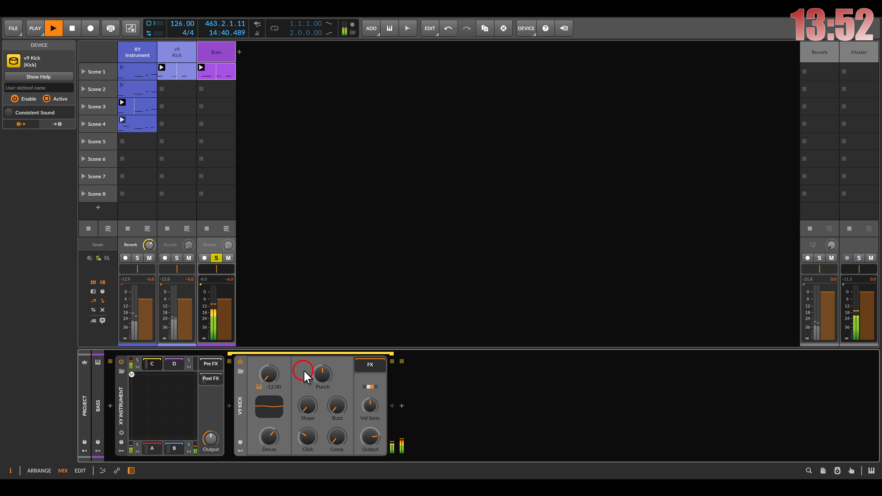
pyautogui.moveTo(308, 437); pyautogui.dragTo(270, 442)
pyautogui.moveTo(132, 375)
pyautogui.mouseDown()
pyautogui.moveTo(130, 425)
pyautogui.moveTo(187, 458)
pyautogui.moveTo(131, 376)
pyautogui.mouseUp()
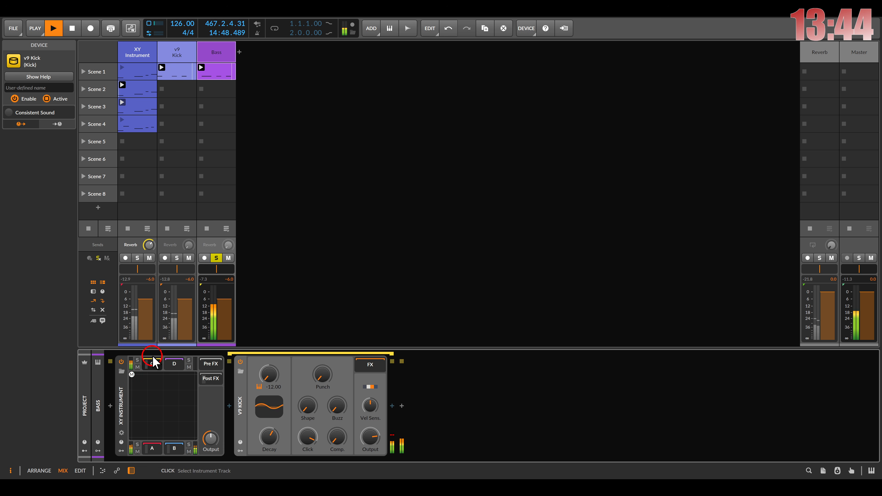
# - Insert a Multiband FX-3 in the v9 Kick's FX chain and add a Phaser+ to its soloed Mid band
pyautogui.doubleClick(390, 404)
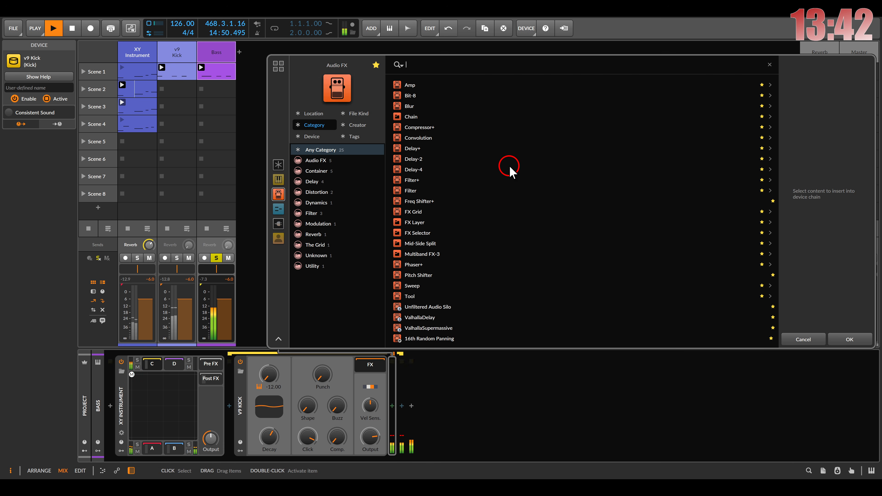
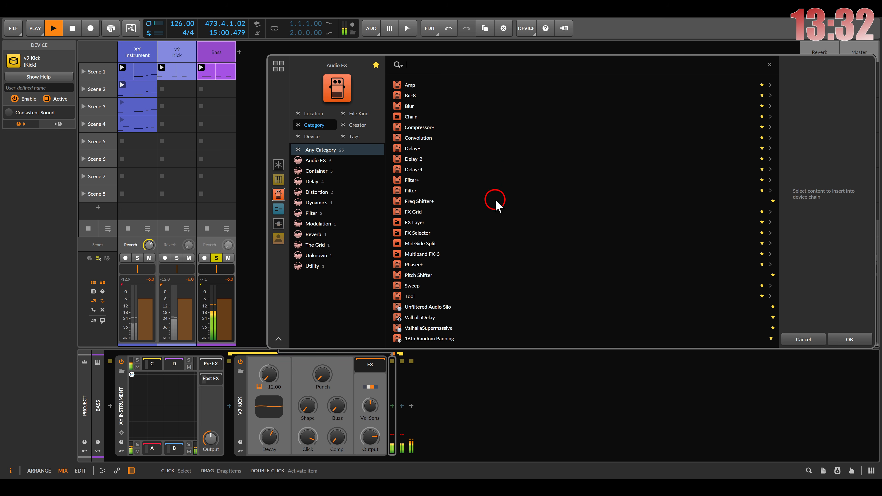
pyautogui.doubleClick(425, 253)
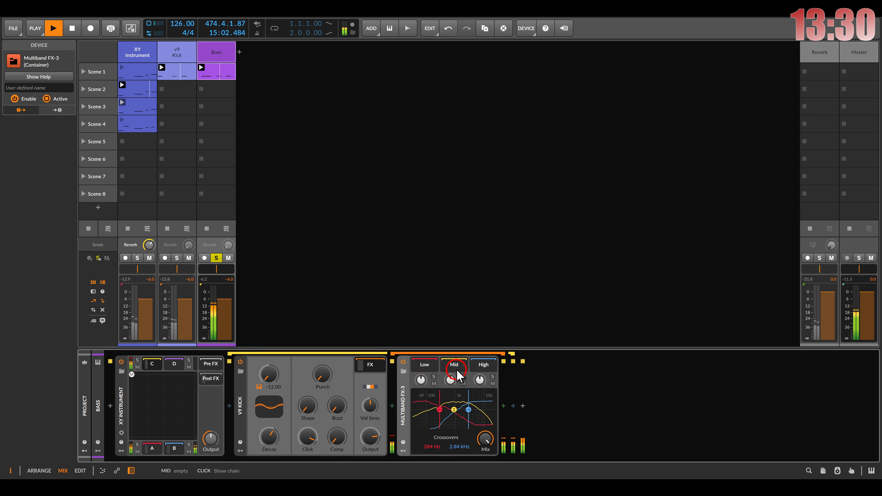
pyautogui.click(506, 407)
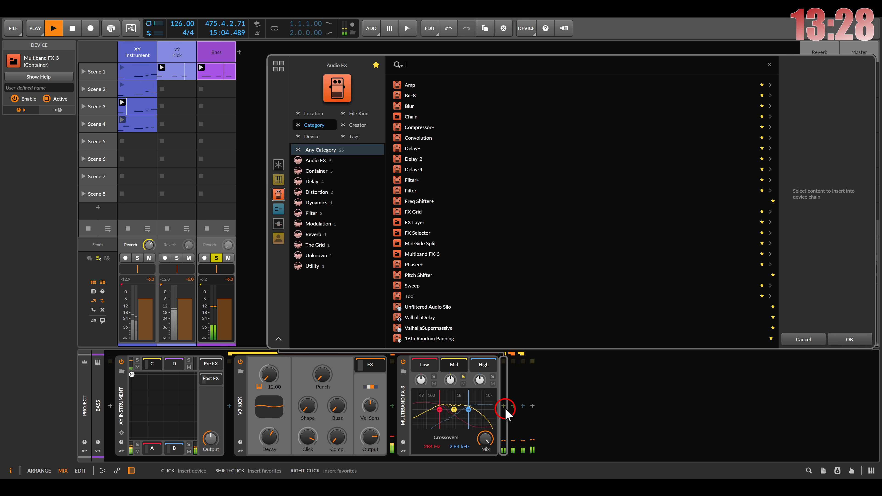
pyautogui.doubleClick(414, 266)
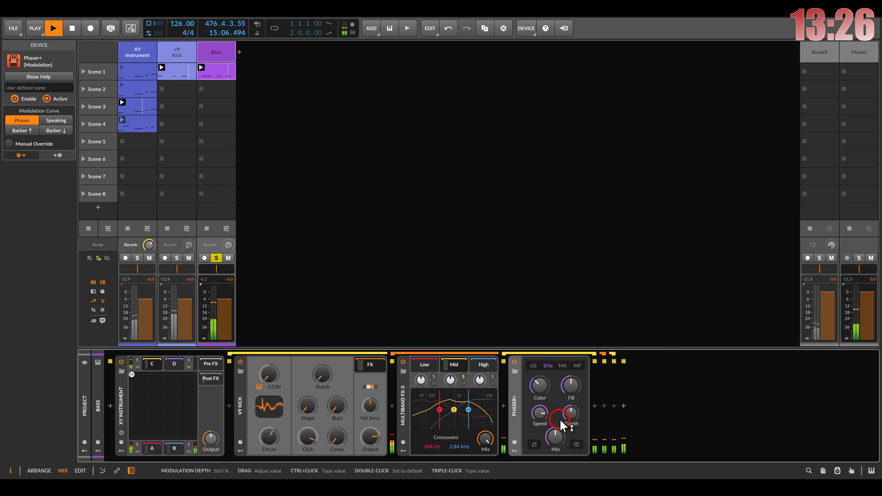
# - Turn on stereo for the Phaser+, set its speed to 0.10 Hz, and choose MF mode with about 24.7% feedback
pyautogui.click(577, 444)
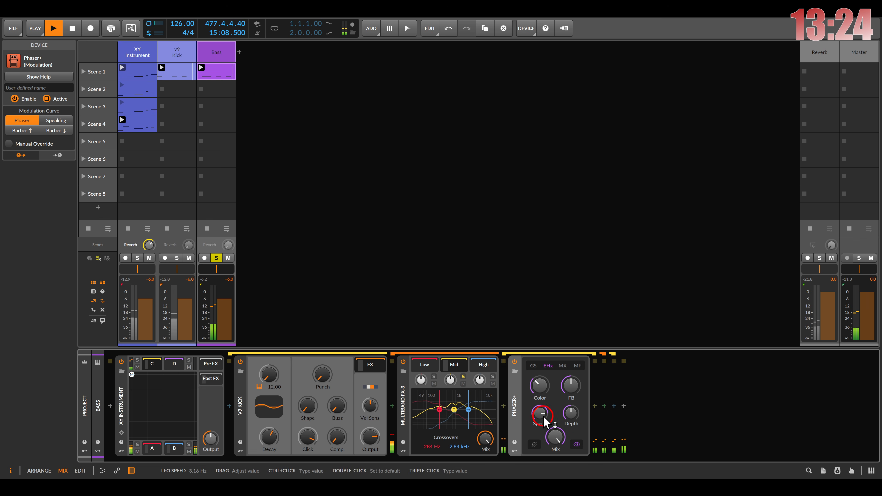
pyautogui.moveTo(540, 414); pyautogui.dragTo(541, 419)
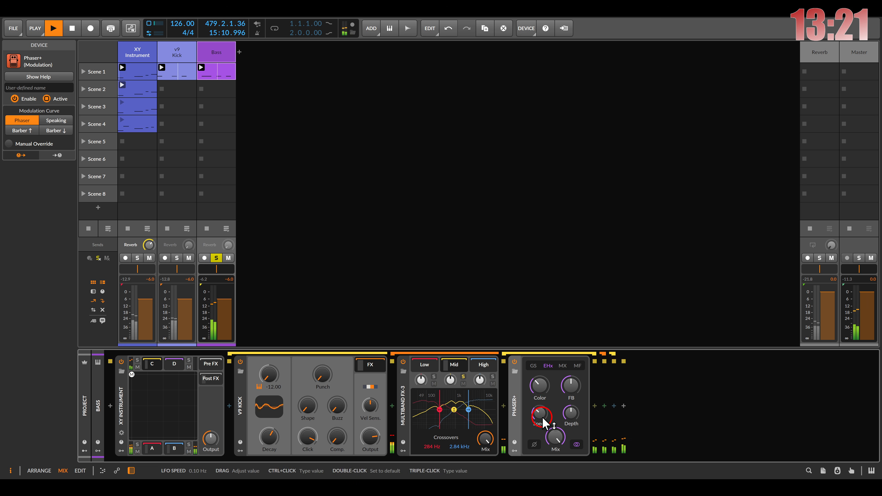
pyautogui.click(562, 370)
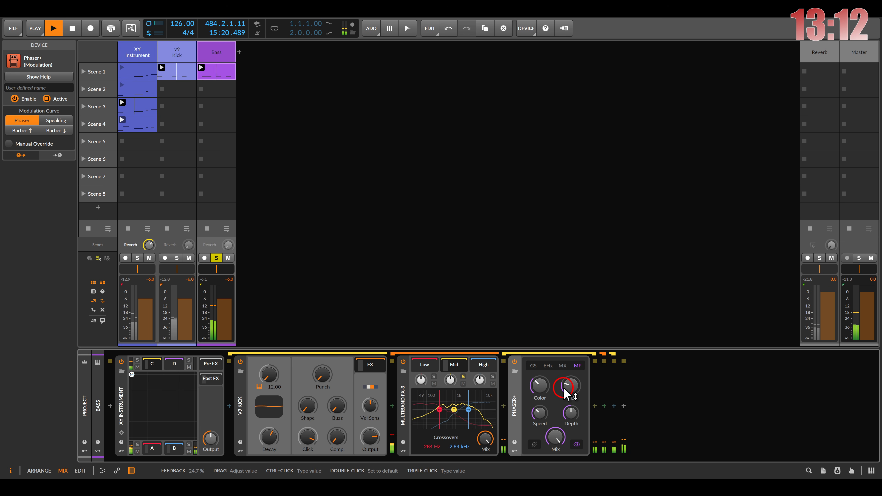
# - Solo the Multiband FX-3's High band, insert a Delay+ in its chain, and unsolo the band
pyautogui.click(493, 377)
pyautogui.click(486, 366)
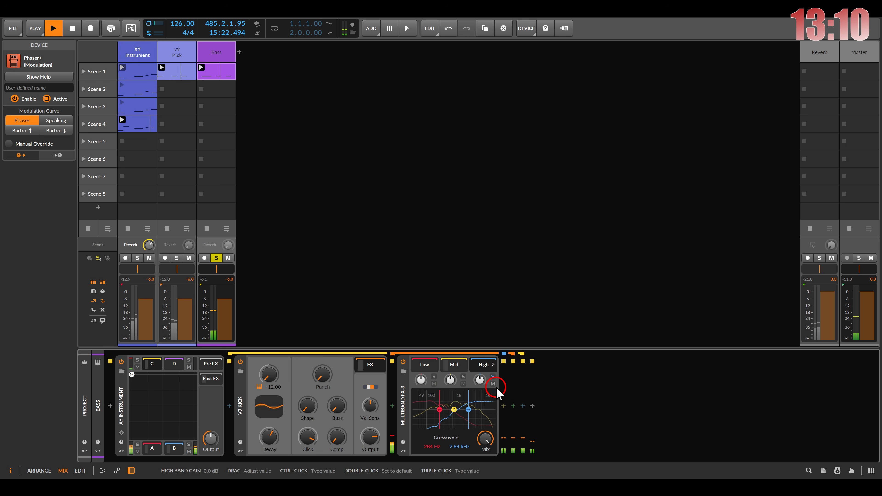
pyautogui.click(503, 406)
pyautogui.doubleClick(416, 153)
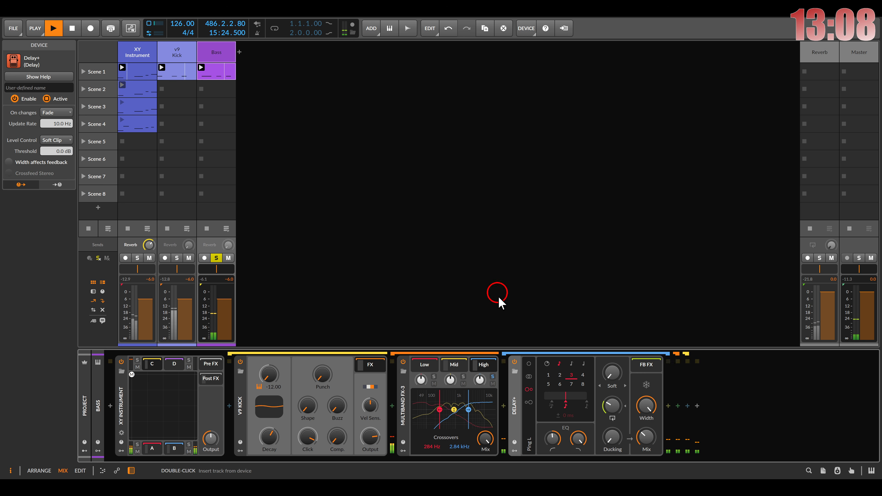
pyautogui.click(492, 380)
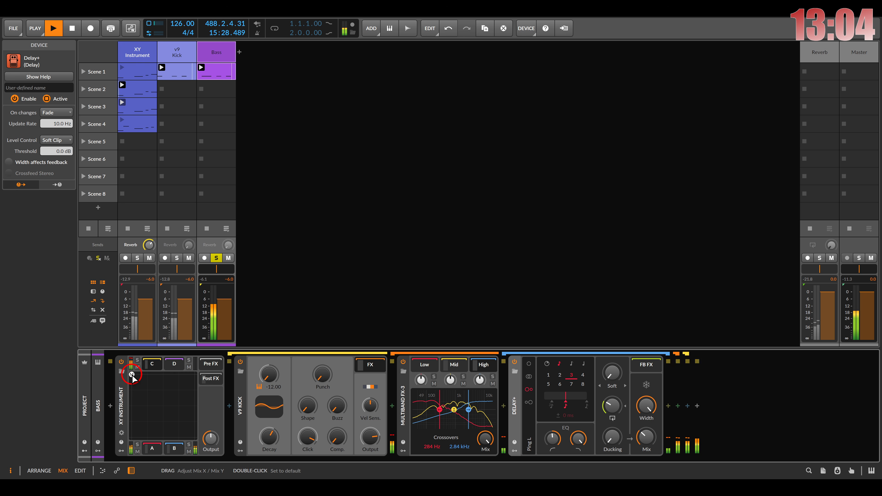
# - Sweep the XY pad from C towards A and back to compare the kick with the other layers
pyautogui.moveTo(132, 375); pyautogui.dragTo(133, 385)
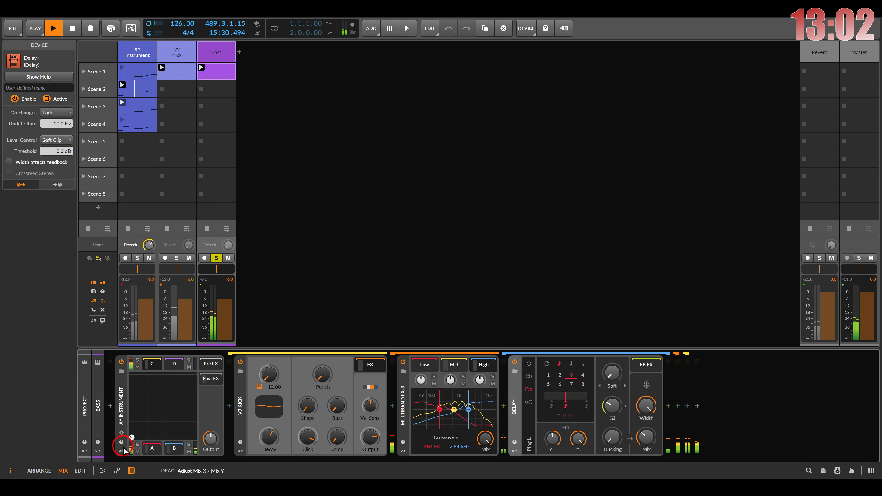
pyautogui.moveTo(209, 475); pyautogui.dragTo(173, 404)
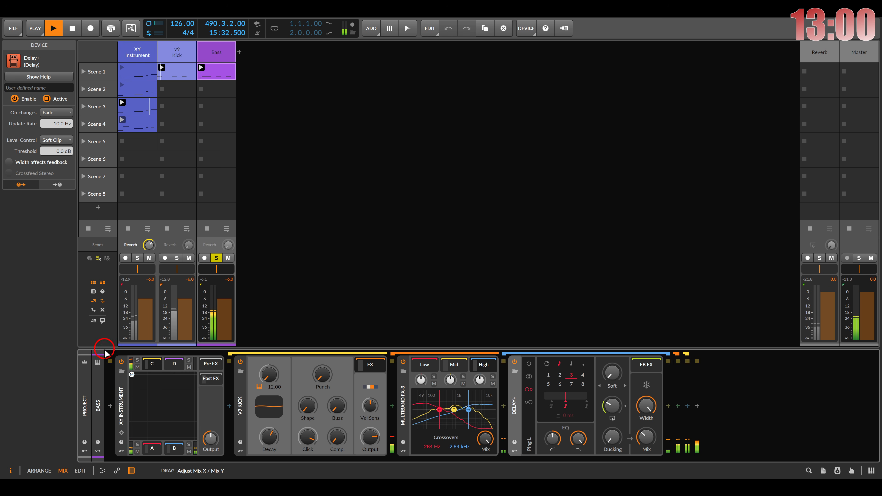
pyautogui.moveTo(106, 353); pyautogui.dragTo(104, 348)
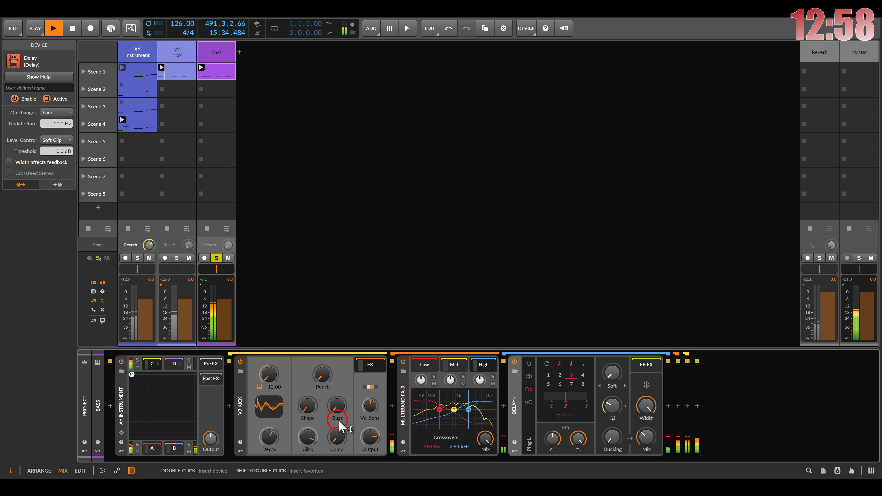
# - Raise the v9 Kick's velocity sensitivity, lower its output to -6.0 dB, and adjust Shape, Buzz and Comp
pyautogui.moveTo(370, 406); pyautogui.dragTo(370, 403)
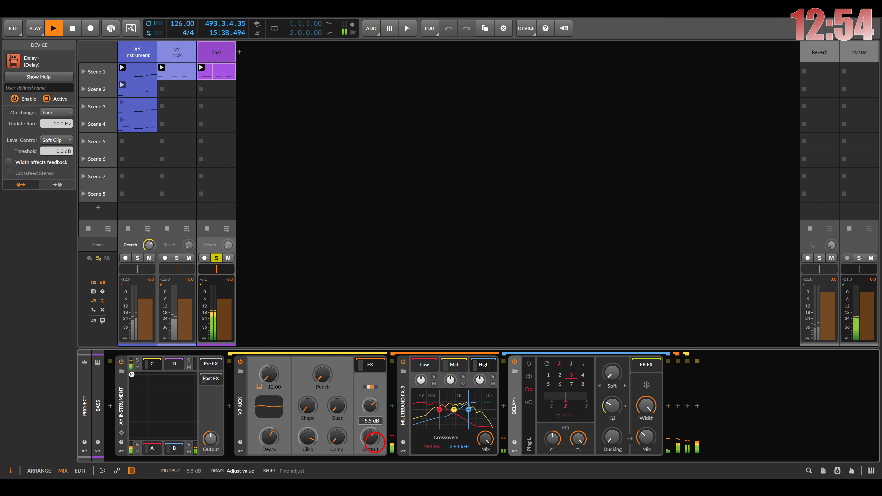
pyautogui.moveTo(374, 441); pyautogui.dragTo(376, 444)
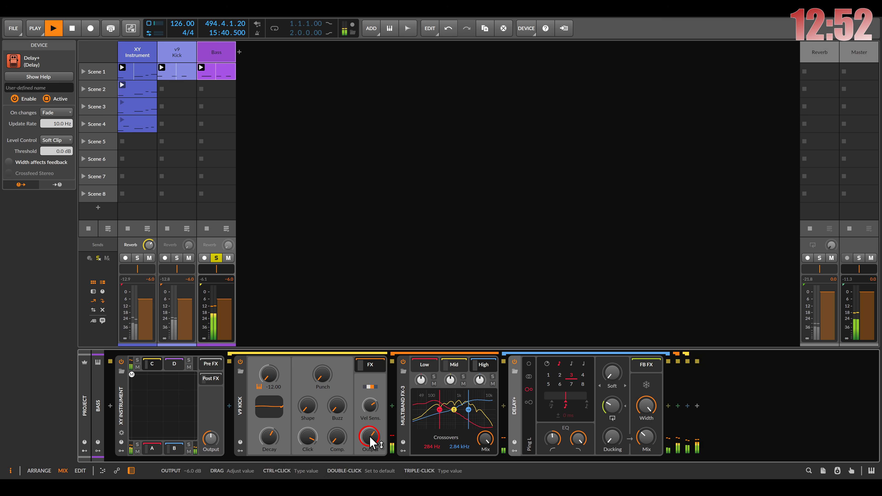
pyautogui.moveTo(308, 405)
pyautogui.mouseDown()
pyautogui.moveTo(308, 382)
pyautogui.moveTo(310, 403)
pyautogui.mouseUp()
pyautogui.moveTo(338, 404); pyautogui.dragTo(339, 410)
pyautogui.moveTo(338, 440); pyautogui.dragTo(340, 446)
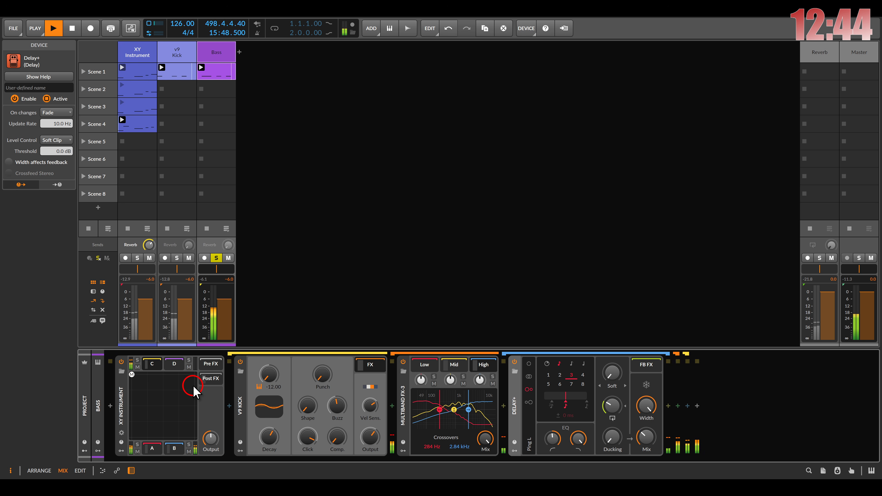
# - Blend the XY pad between its corners to audition the layers, finishing fully on corner D
pyautogui.moveTo(194, 387); pyautogui.dragTo(160, 416)
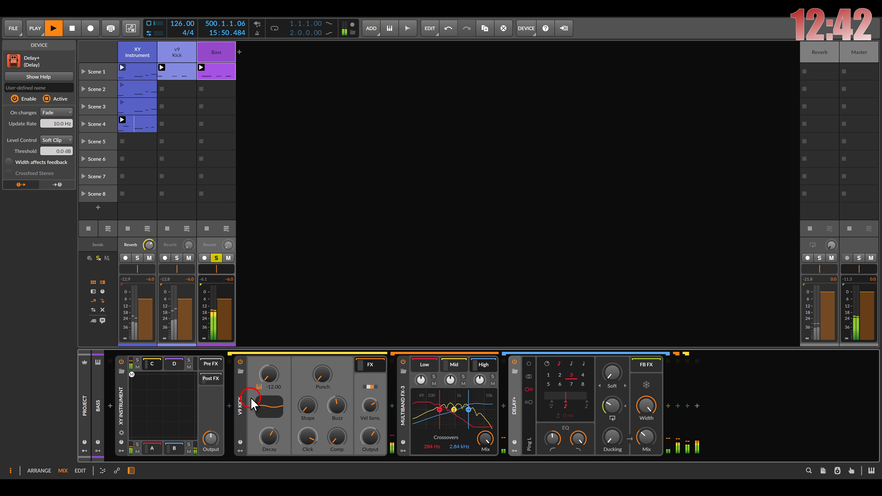
pyautogui.moveTo(196, 409); pyautogui.dragTo(170, 416)
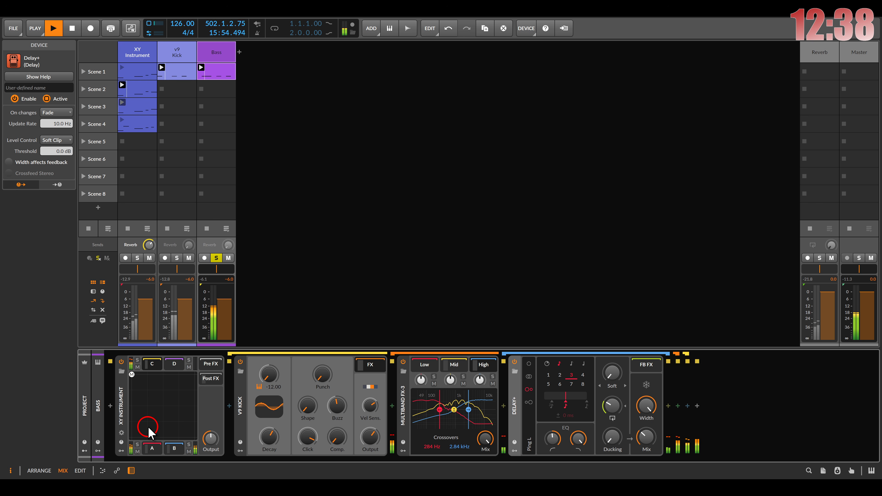
pyautogui.moveTo(140, 379); pyautogui.dragTo(137, 435)
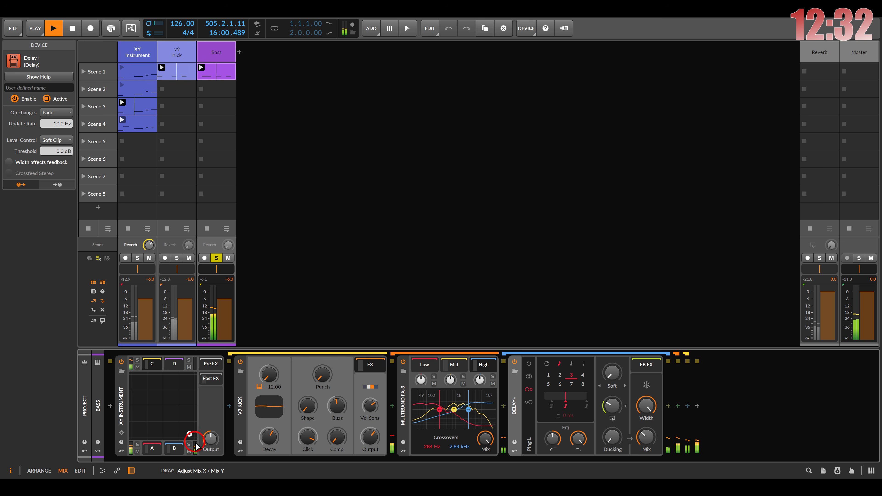
pyautogui.moveTo(196, 446); pyautogui.dragTo(190, 373)
# - Open the XY Instrument's empty chain D and insert a Phase-4 synth
pyautogui.click(205, 364)
pyautogui.click(229, 405)
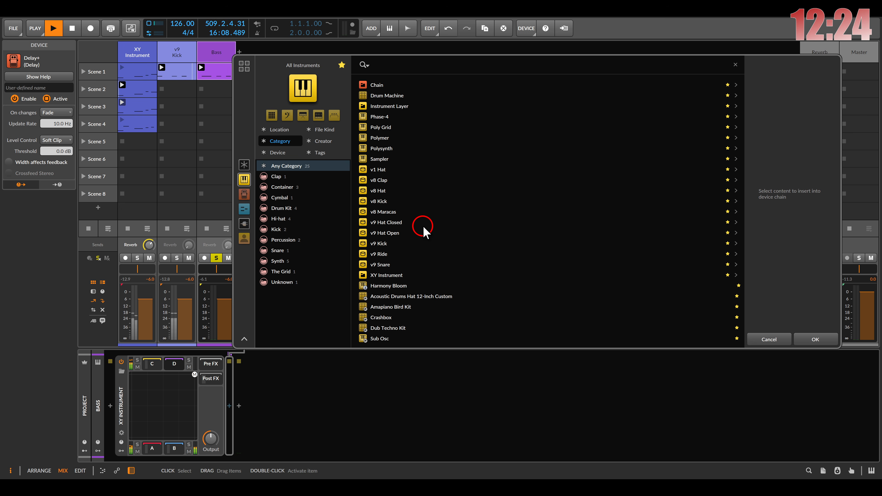
pyautogui.doubleClick(382, 118)
# - Set the Phase-4's red oscillator shaping to 100 %, add modulation from yellow, and raise the yellow shape with a 1:2 ratio
pyautogui.click(313, 385)
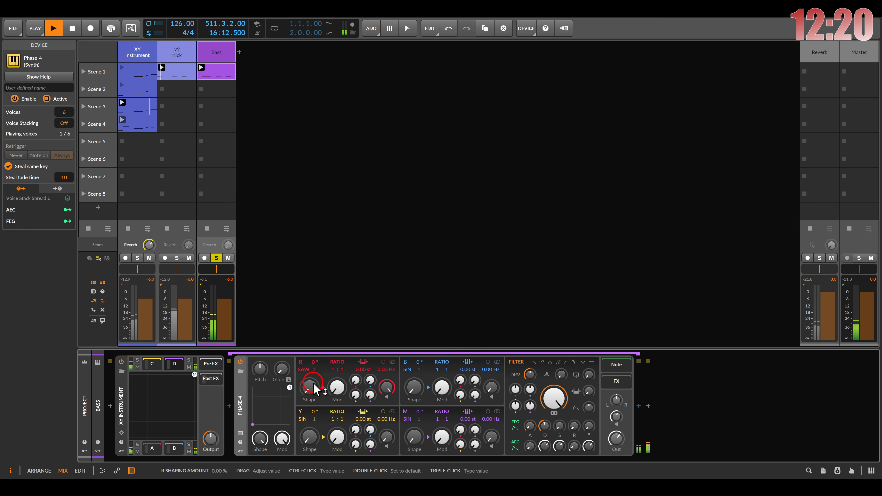
pyautogui.moveTo(313, 384); pyautogui.dragTo(313, 312)
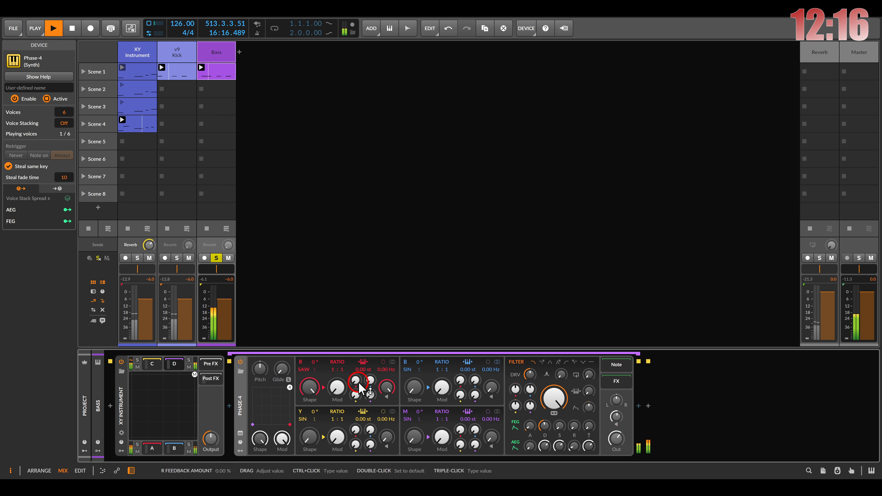
pyautogui.moveTo(353, 403); pyautogui.dragTo(315, 435)
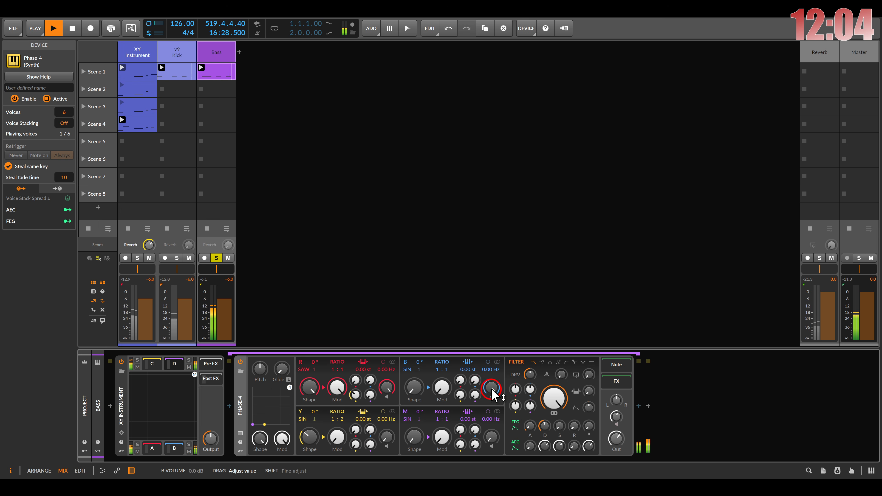
# - Bring the Phase-4's blue oscillator up to 0.0 dB with a 2:1 ratio and 0.23 Hz stereo detuning
pyautogui.moveTo(491, 369); pyautogui.dragTo(496, 394)
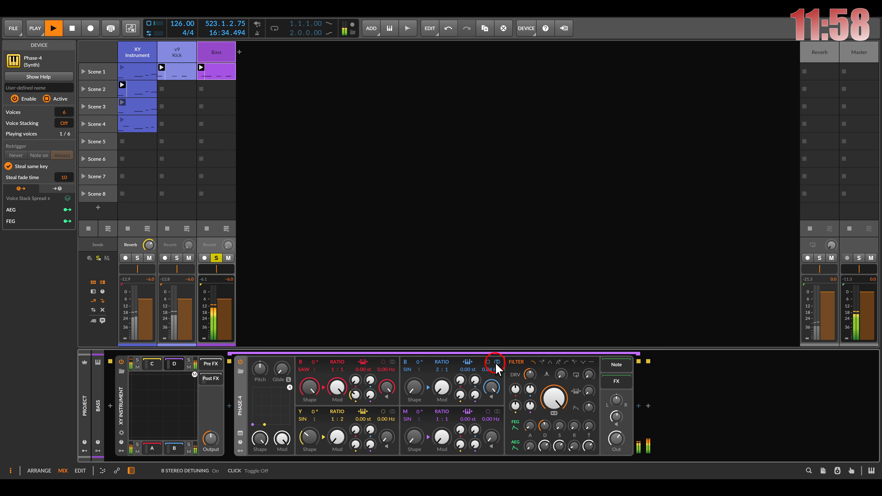
pyautogui.click(447, 382)
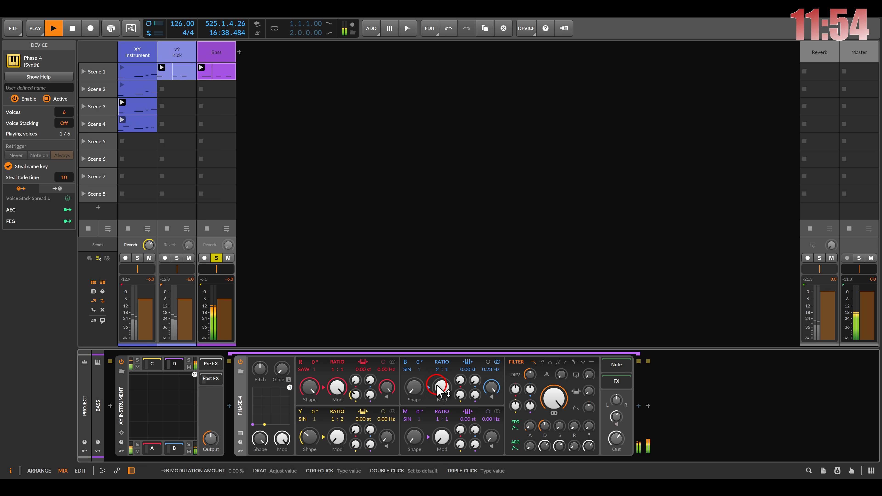
pyautogui.click(338, 388)
# - Raise the Filter+ cutoff in the XY Instrument's Post FX chain to 33.5 kHz and return to chain D
pyautogui.click(211, 378)
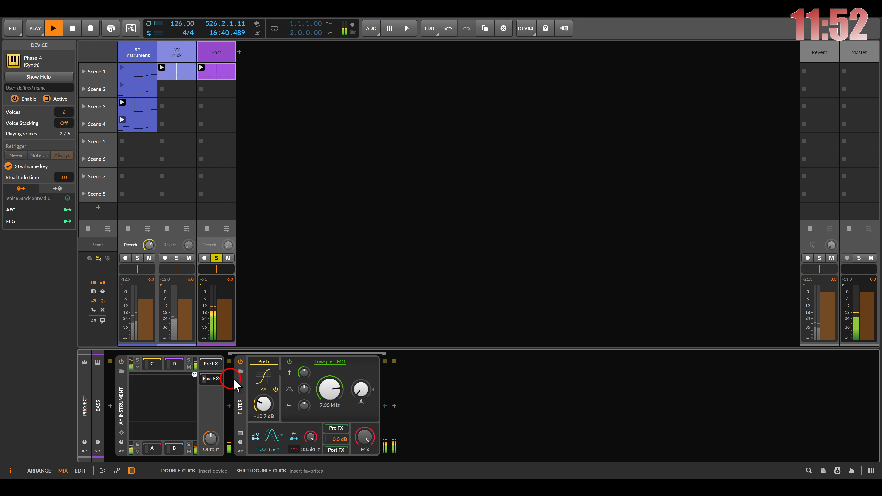
pyautogui.moveTo(328, 394); pyautogui.dragTo(328, 394)
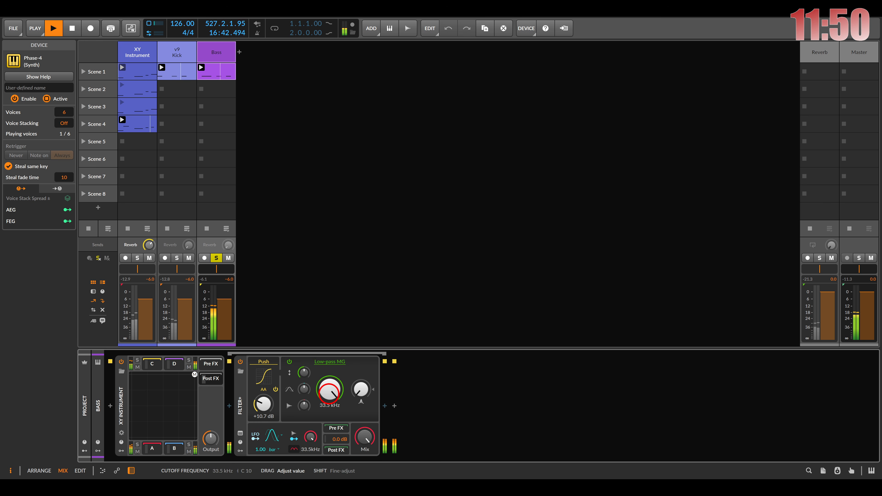
pyautogui.click(178, 363)
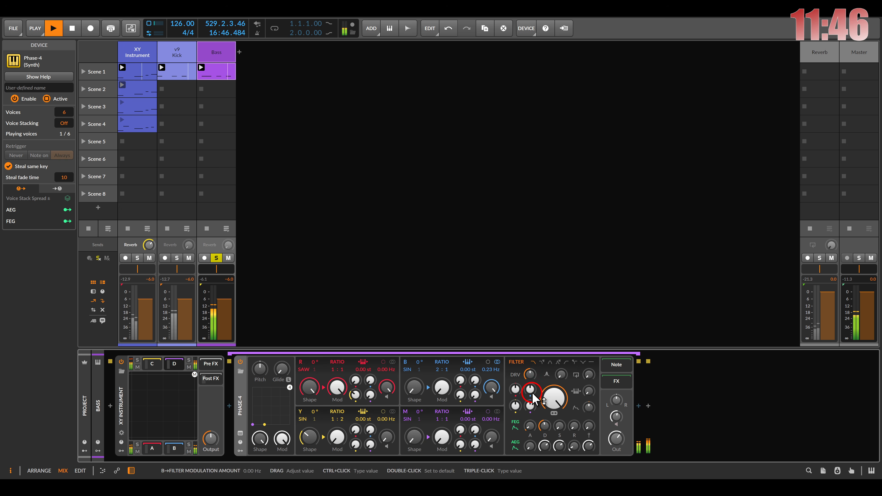
# - Insert a Multiband FX-3 in the Phase-4's FX chain and a Freq Shifter+ in its Mid band
pyautogui.click(639, 405)
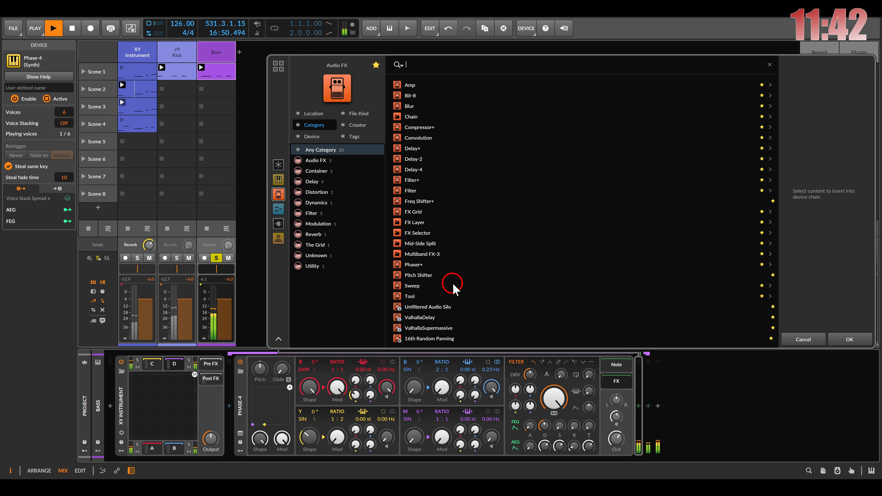
pyautogui.doubleClick(429, 254)
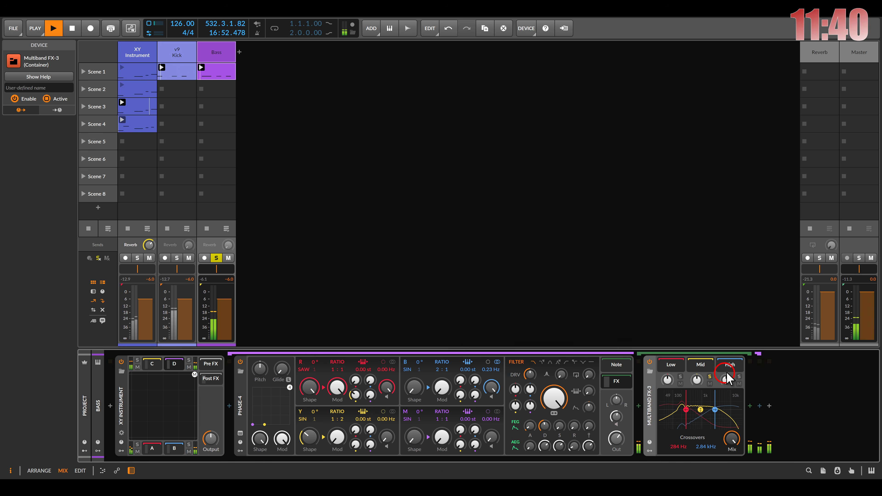
pyautogui.click(750, 405)
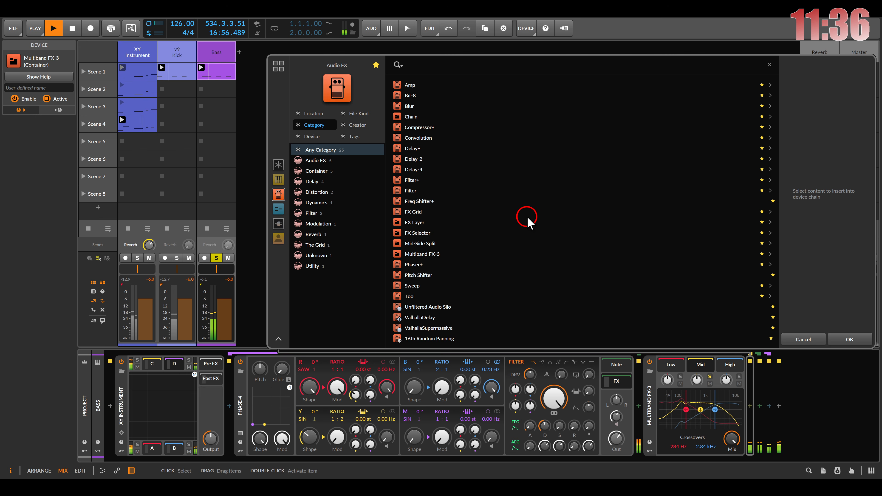
pyautogui.click(432, 201)
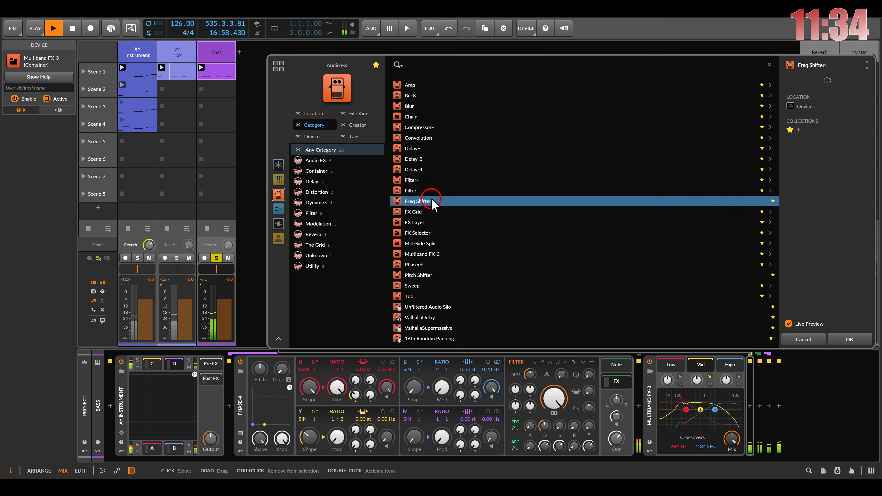
pyautogui.doubleClick(432, 201)
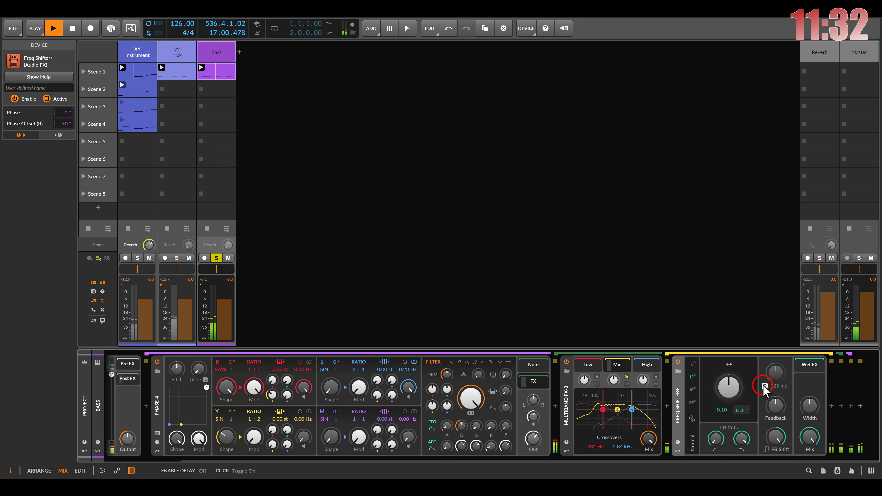
# - Enable the Freq Shifter+ delay at 33.5 ms, raise its feedback, and try the Width before resetting it to 0°
pyautogui.click(765, 386)
pyautogui.moveTo(775, 406); pyautogui.dragTo(775, 407)
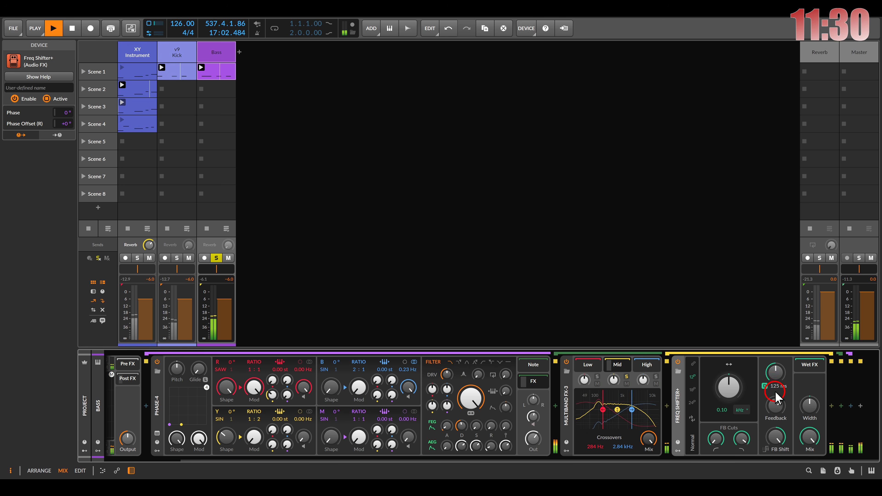
pyautogui.moveTo(776, 376); pyautogui.dragTo(811, 409)
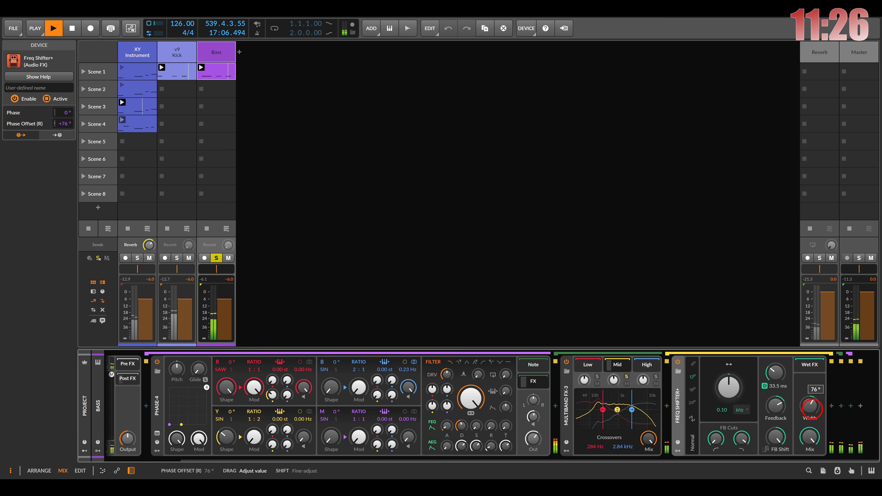
pyautogui.doubleClick(811, 410)
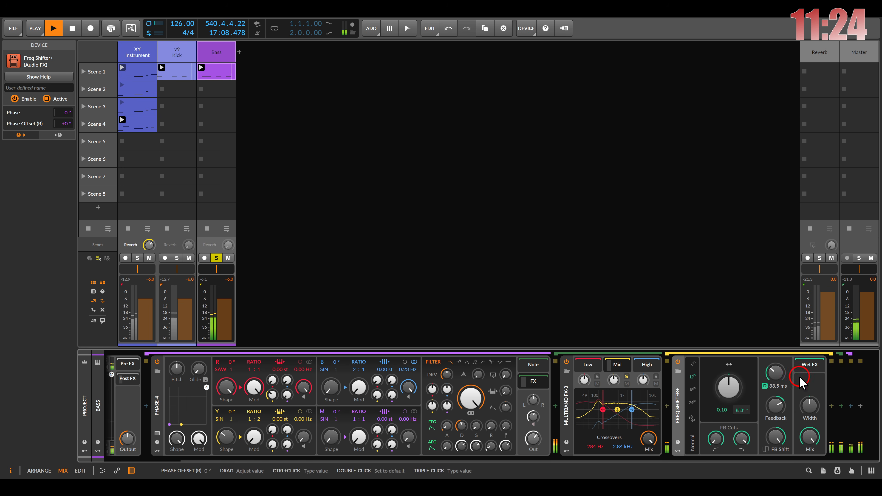
# - Add a Wavetable LFO modulator to the Freq Shifter+ and set its timebase to Pitch (of current note)
pyautogui.click(678, 450)
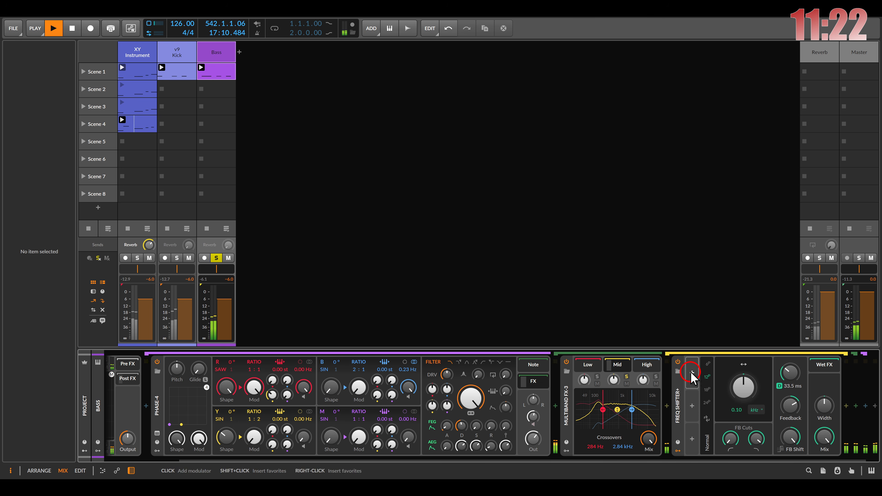
pyautogui.click(692, 374)
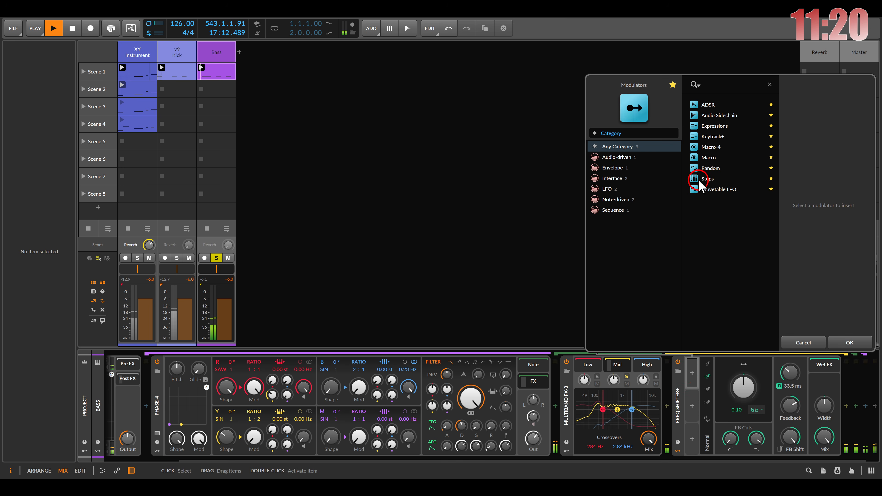
pyautogui.doubleClick(709, 189)
pyautogui.click(713, 374)
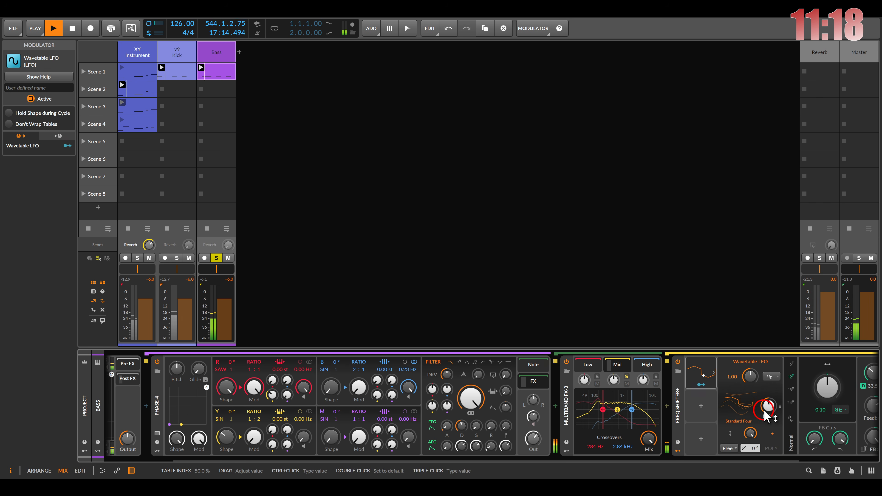
pyautogui.moveTo(766, 410); pyautogui.dragTo(555, 431)
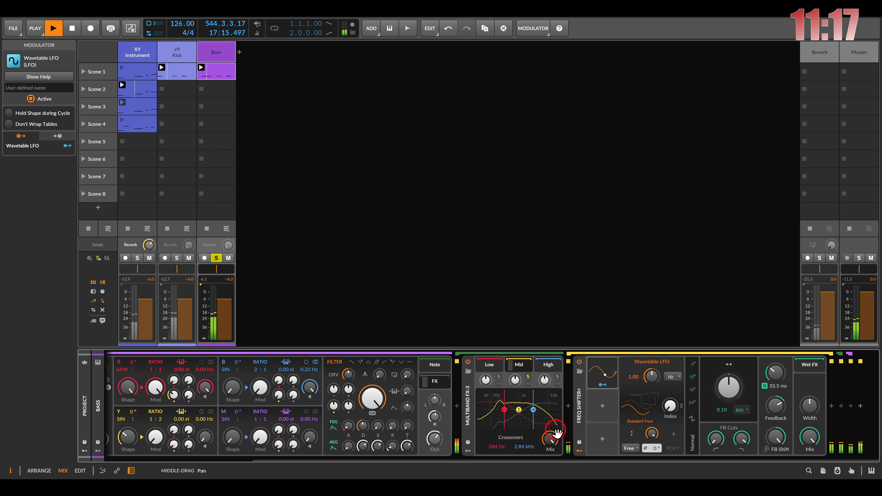
pyautogui.click(679, 378)
pyautogui.click(675, 364)
# - Map the Wavetable LFO to the Freq Shifter+ Width with a modulation amount of 229.0
pyautogui.click(604, 384)
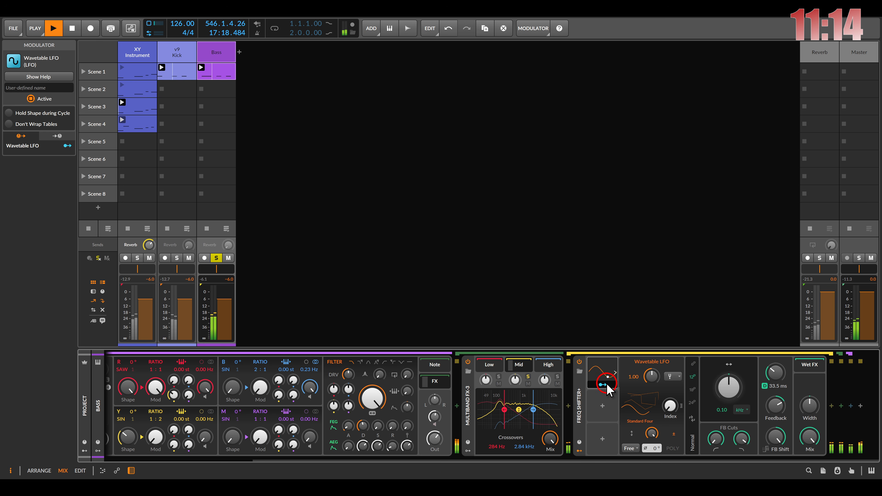
pyautogui.moveTo(811, 406); pyautogui.dragTo(812, 382)
pyautogui.click(603, 385)
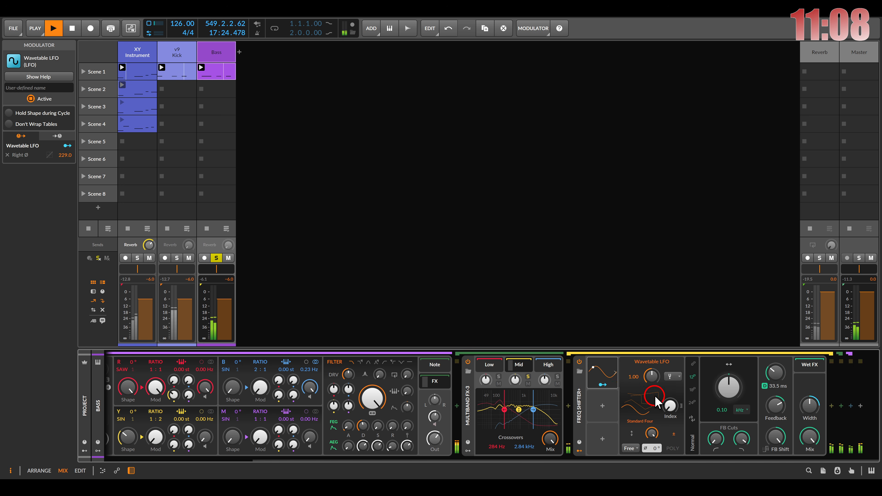
# - Try other Index and Rate settings on the Wavetable LFO and reset the rate to its default
pyautogui.moveTo(670, 405); pyautogui.dragTo(672, 414)
pyautogui.click(670, 379)
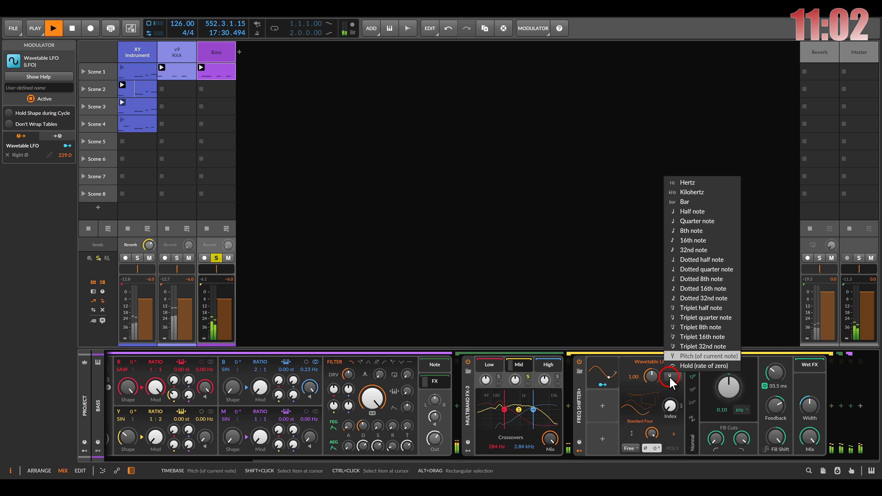
pyautogui.click(670, 377)
pyautogui.moveTo(653, 377); pyautogui.dragTo(652, 368)
pyautogui.doubleClick(652, 381)
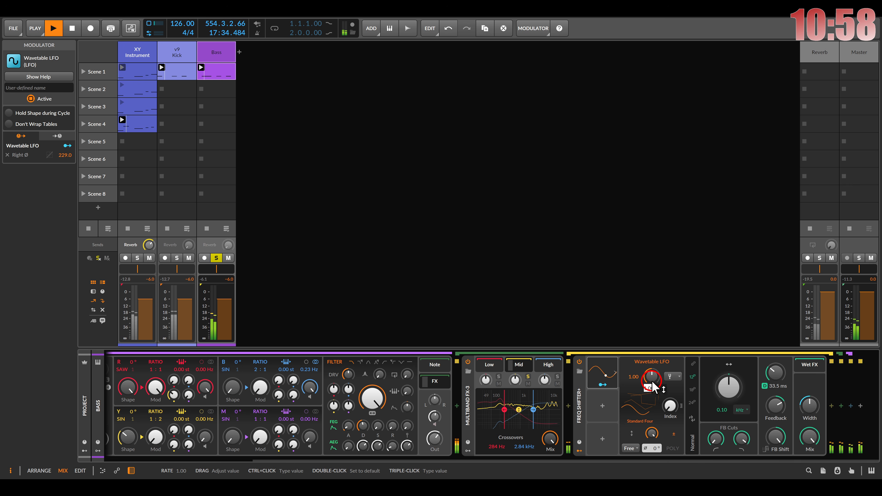
# - Set the Wavetable LFO's rate to 4.00
pyautogui.click(636, 362)
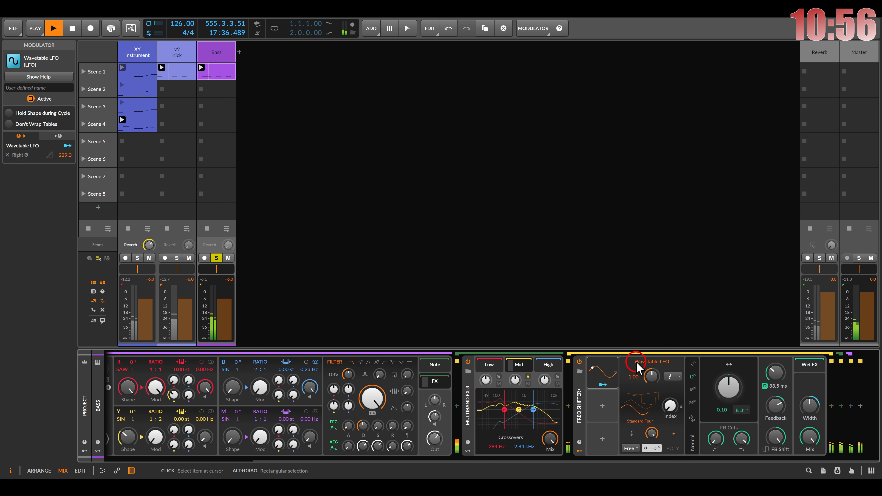
pyautogui.click(638, 401)
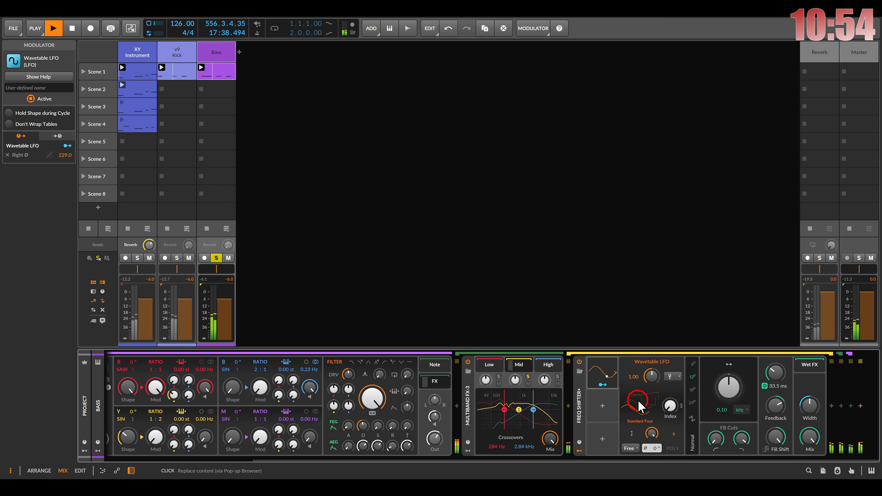
pyautogui.click(634, 376)
pyautogui.tripleClick(632, 379)
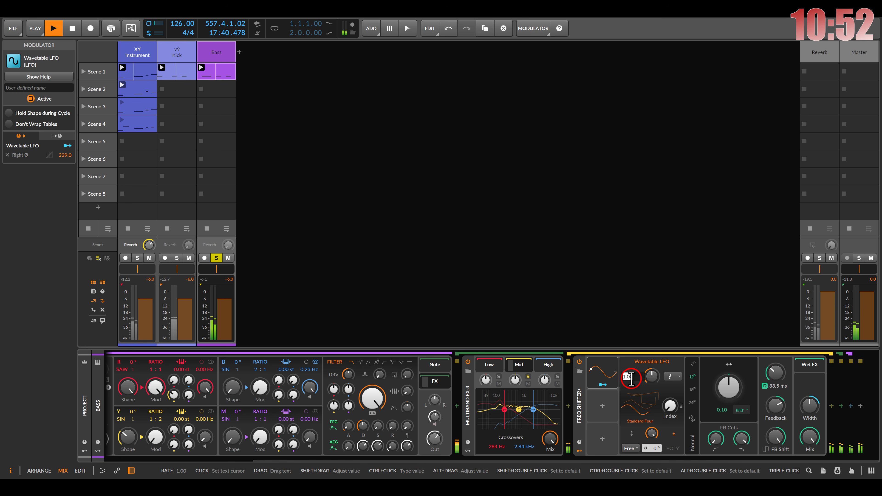
pyautogui.write('4')
pyautogui.press('Return')
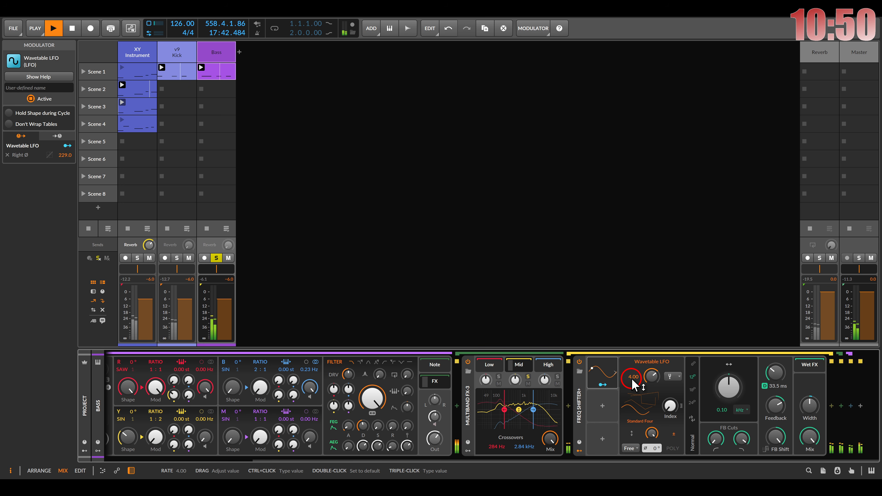
# - Audition the Multiband FX-3's High band in solo, lower the high crossover to 2.65 kHz, and unsolo the band
pyautogui.click(554, 372)
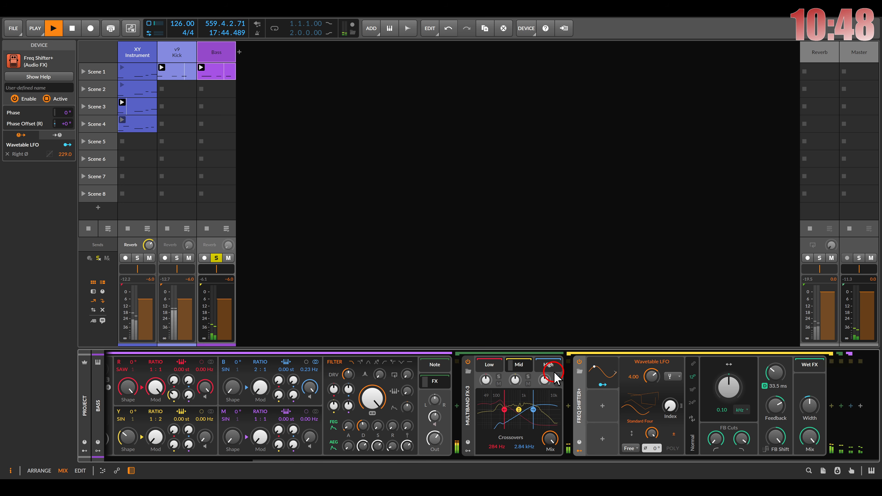
pyautogui.click(555, 374)
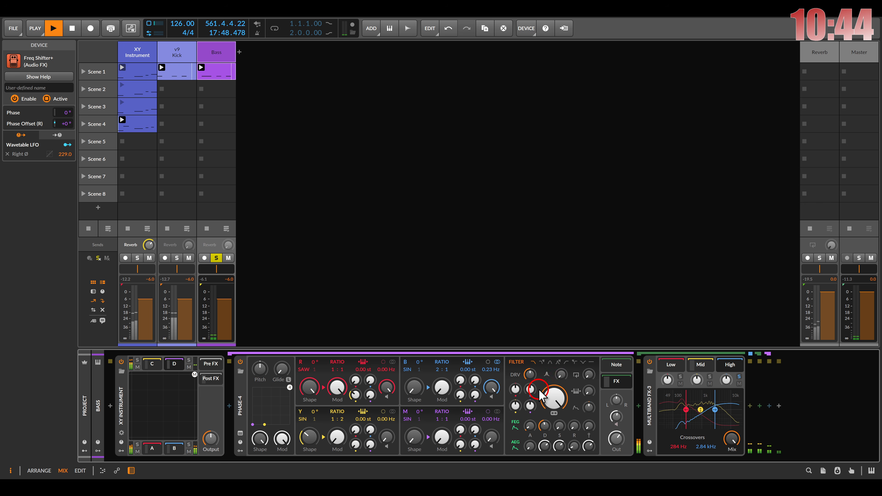
pyautogui.click(727, 379)
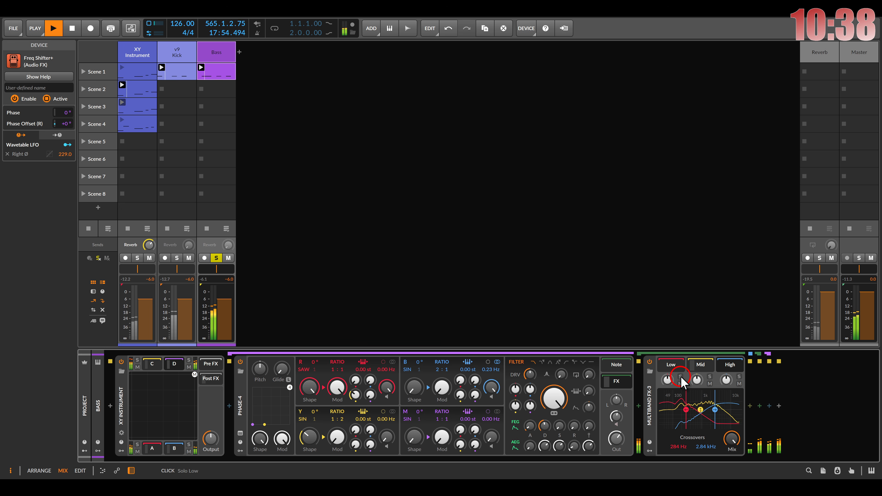
pyautogui.click(739, 378)
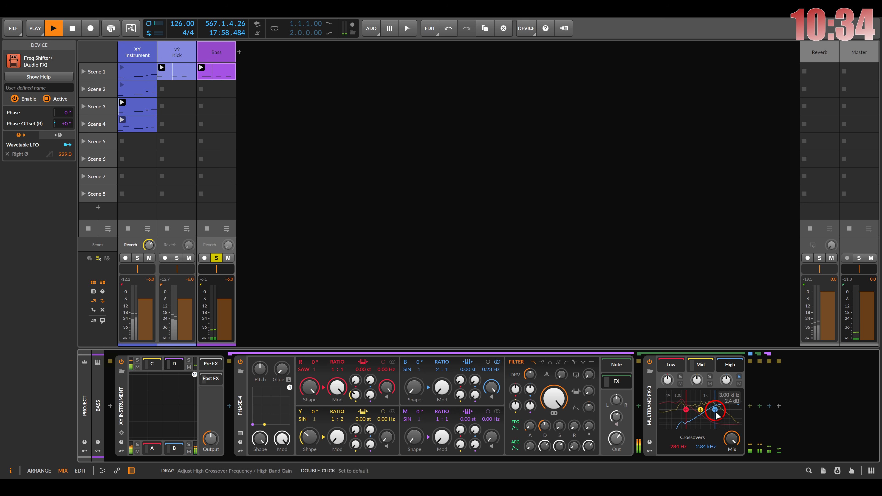
pyautogui.moveTo(717, 413)
pyautogui.mouseDown()
pyautogui.moveTo(708, 412)
pyautogui.moveTo(715, 412)
pyautogui.mouseUp()
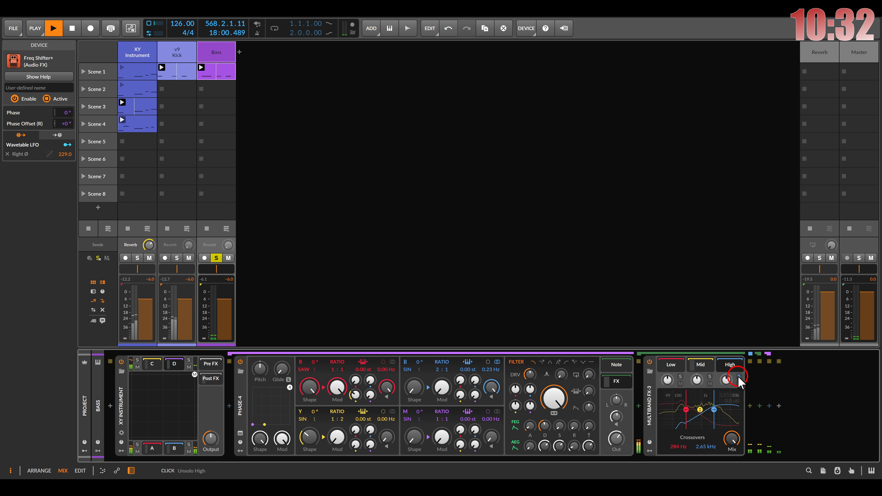
pyautogui.click(739, 378)
pyautogui.click(308, 385)
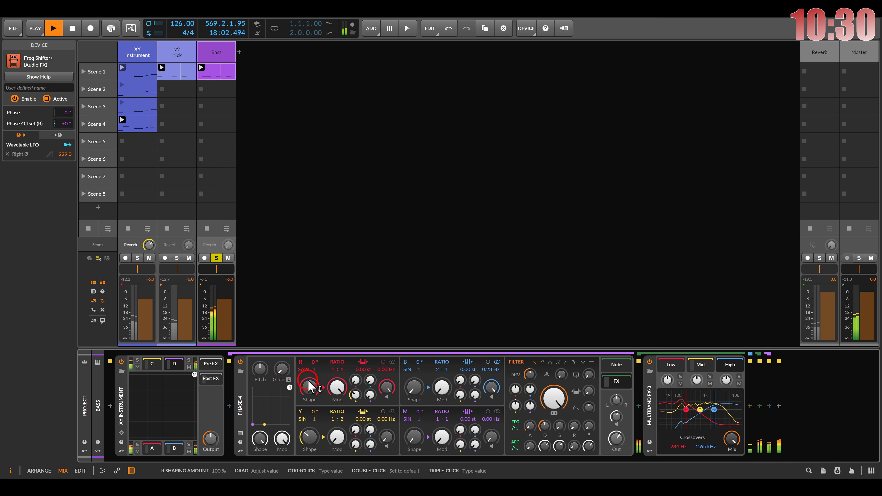
pyautogui.click(525, 381)
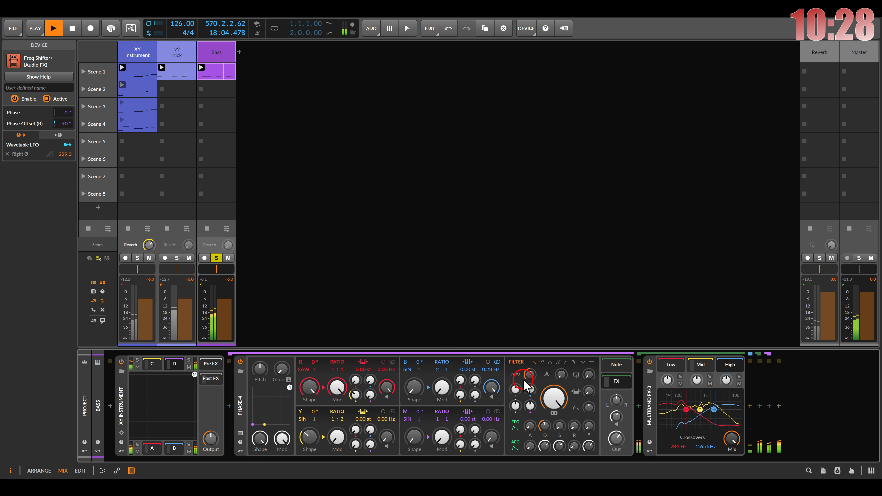
# - Solo the High band of chain D's Multiband FX-3 and raise its level
pyautogui.click(210, 378)
pyautogui.click(171, 370)
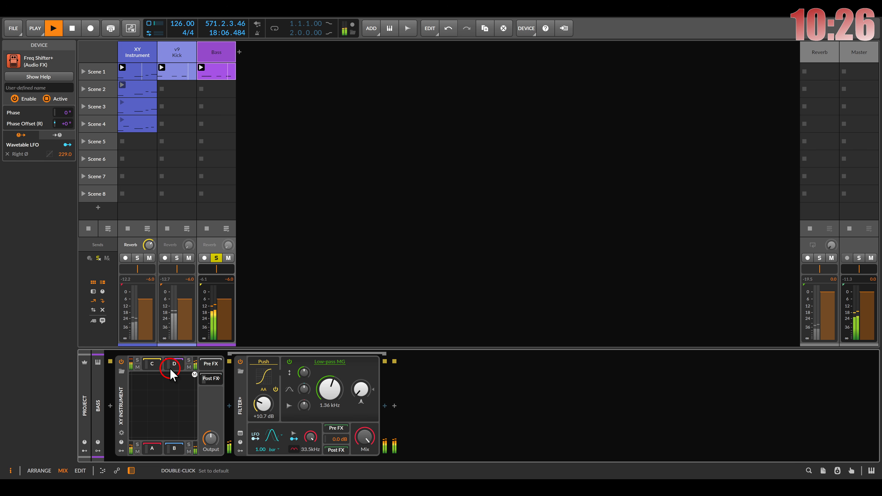
pyautogui.click(665, 407)
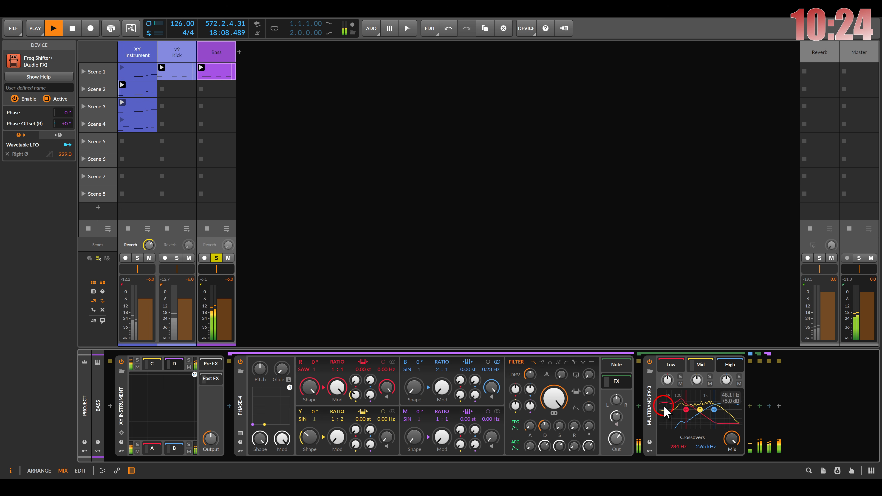
pyautogui.moveTo(664, 406); pyautogui.dragTo(672, 404)
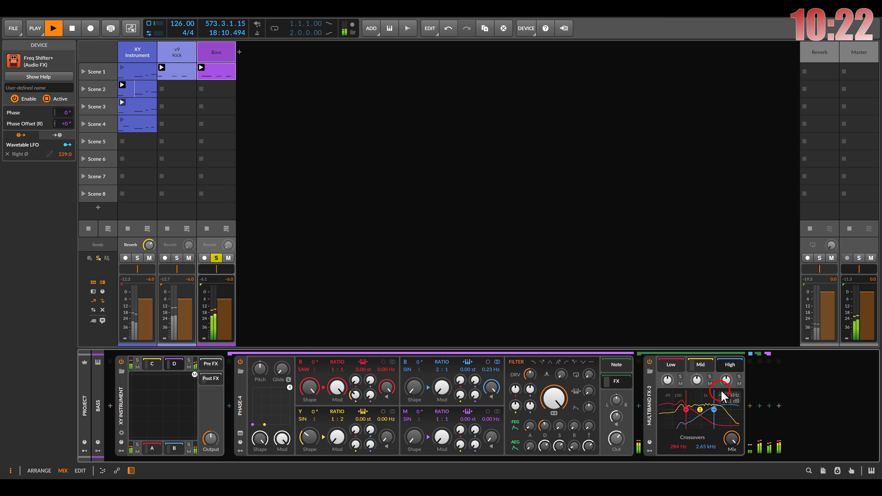
pyautogui.click(739, 377)
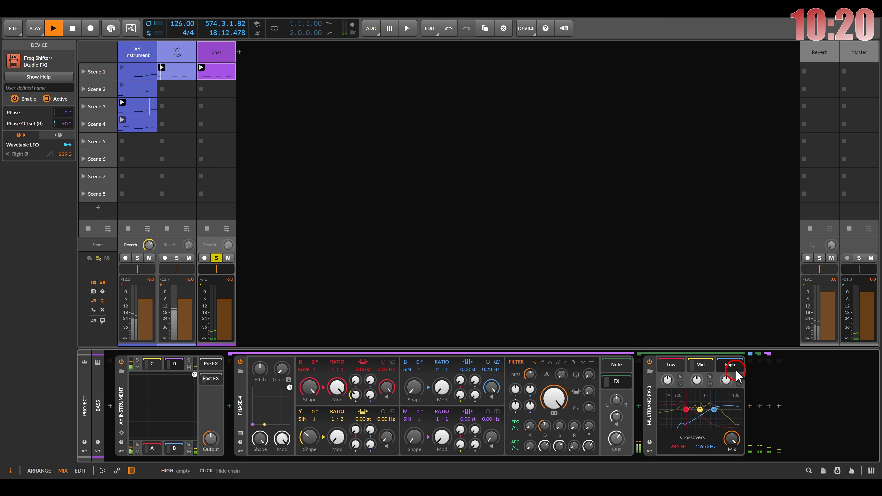
pyautogui.moveTo(726, 379); pyautogui.dragTo(725, 380)
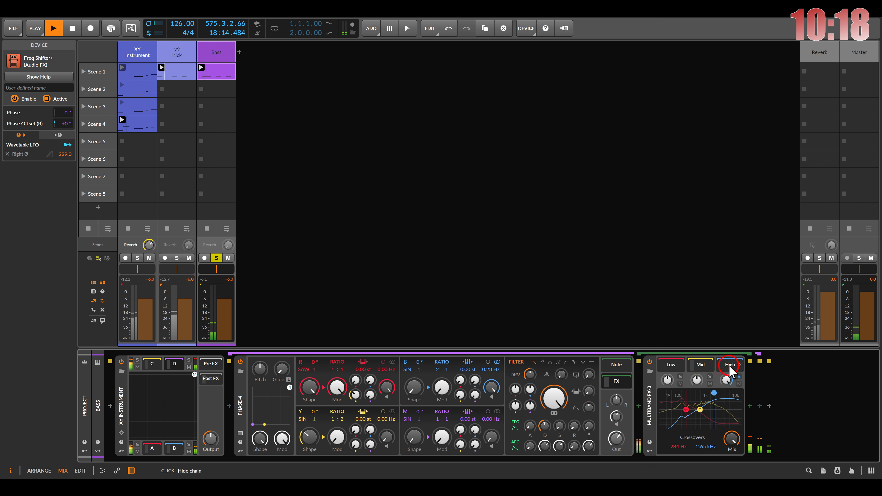
# - Insert an Amp in the High band, enable its Stereo mode and set its Drive to about +34.3 dB
pyautogui.click(744, 399)
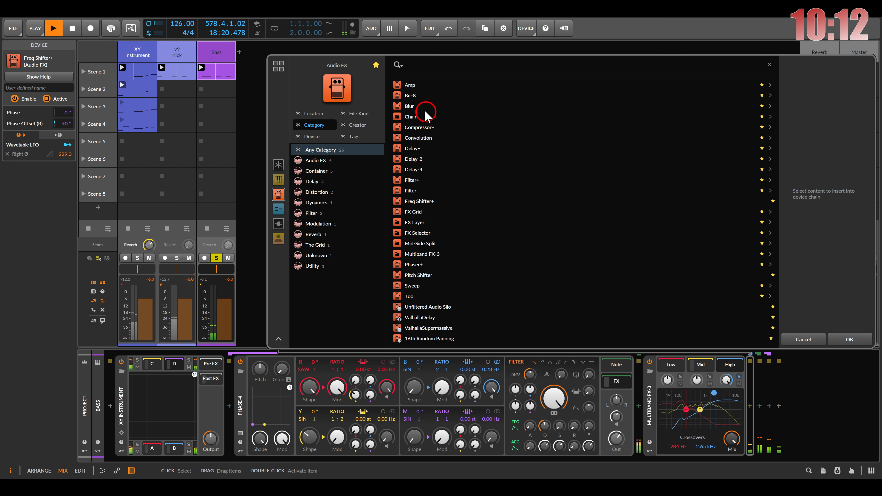
pyautogui.doubleClick(411, 85)
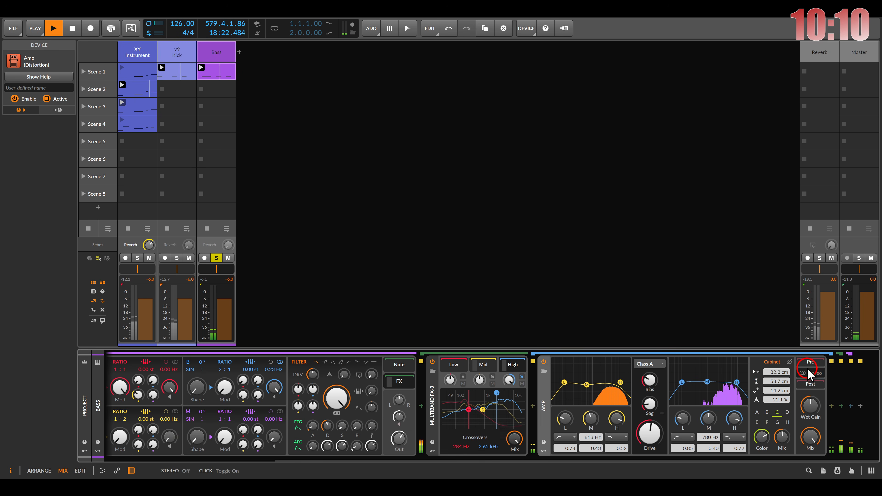
pyautogui.moveTo(649, 430); pyautogui.dragTo(649, 419)
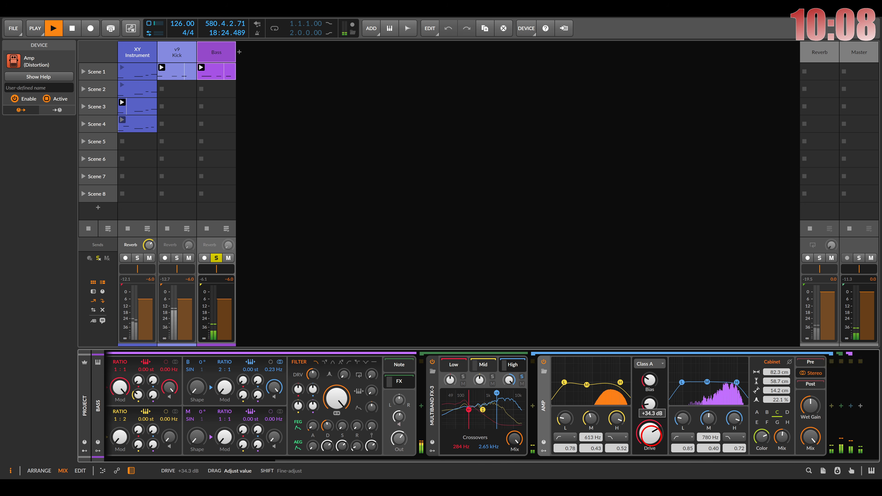
# - Add a Pitch Shifter after the Amp, set its pitch to 12.00 st and adjust its Mix
pyautogui.click(831, 406)
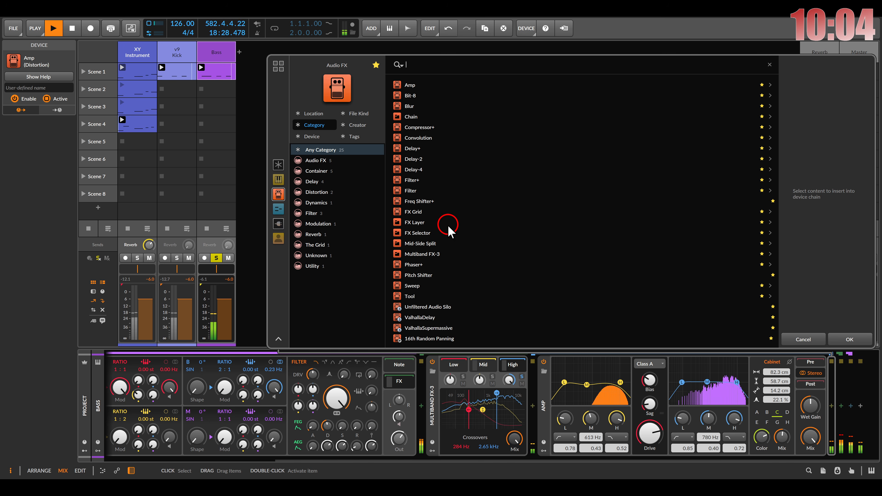
pyautogui.doubleClick(422, 275)
pyautogui.moveTo(810, 458); pyautogui.dragTo(842, 458)
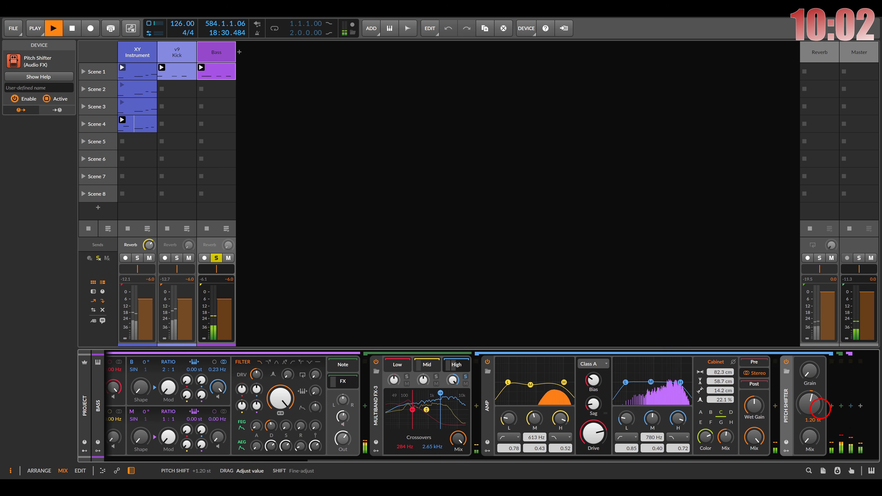
pyautogui.moveTo(811, 416); pyautogui.dragTo(813, 406)
pyautogui.moveTo(815, 448); pyautogui.dragTo(814, 444)
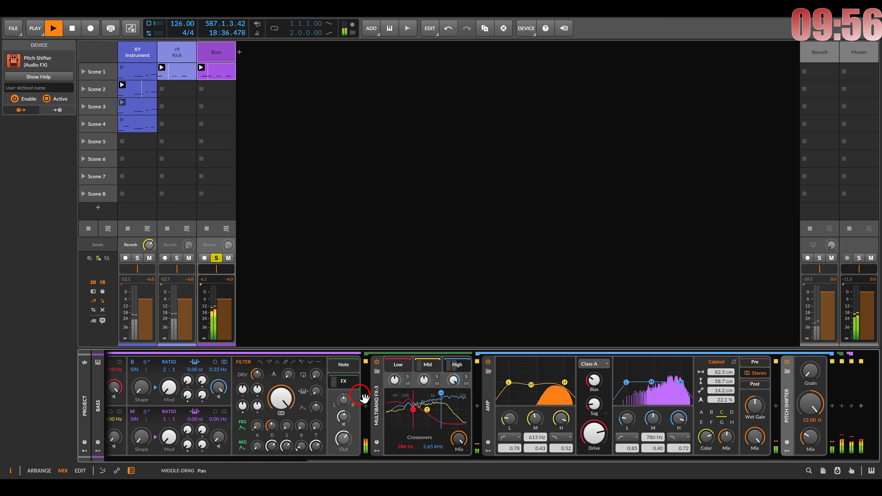
# - Lower chain D's Phase-4 output to about -9.8 dB and reset the Bass track's peak level
pyautogui.moveTo(364, 397); pyautogui.dragTo(735, 399)
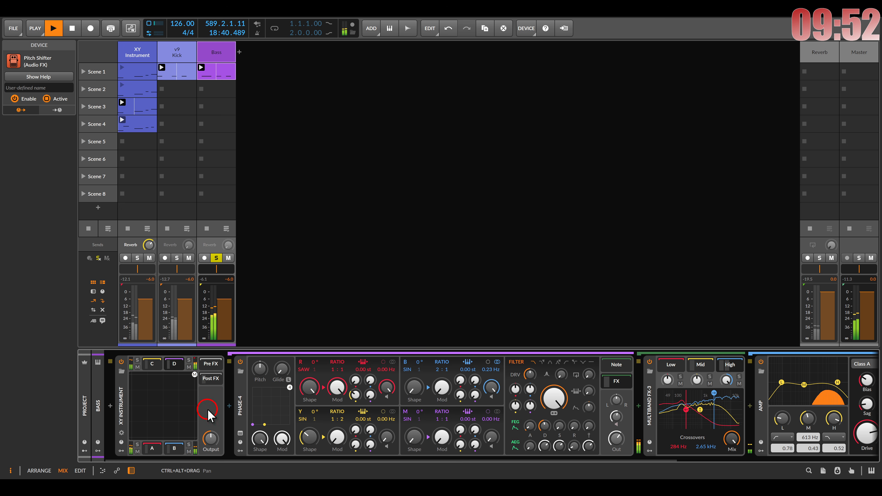
pyautogui.moveTo(195, 375); pyautogui.dragTo(140, 379)
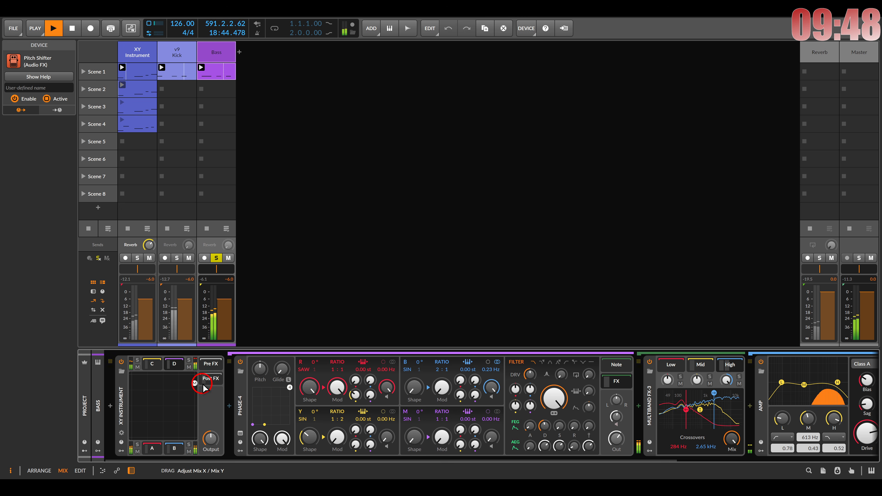
pyautogui.click(606, 441)
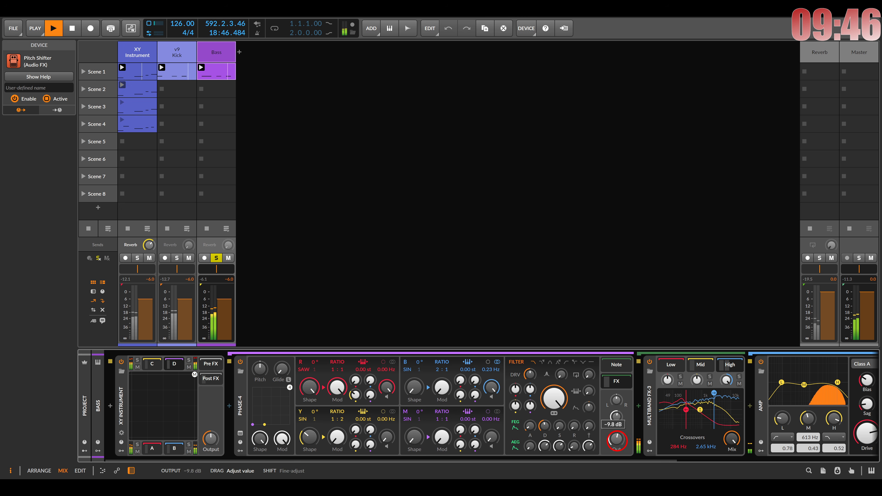
pyautogui.click(205, 278)
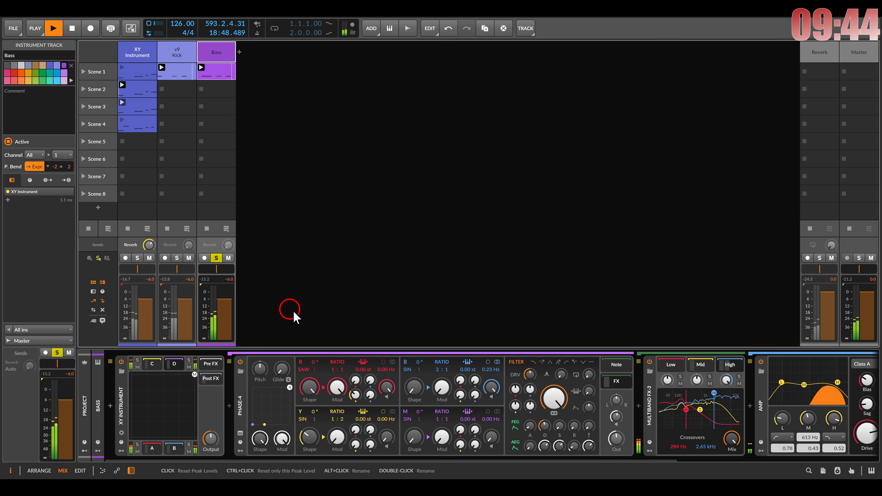
# - Unsolo the Bass track and sweep the XY Instrument's mix point between the chains to hear them with the other tracks
pyautogui.click(216, 257)
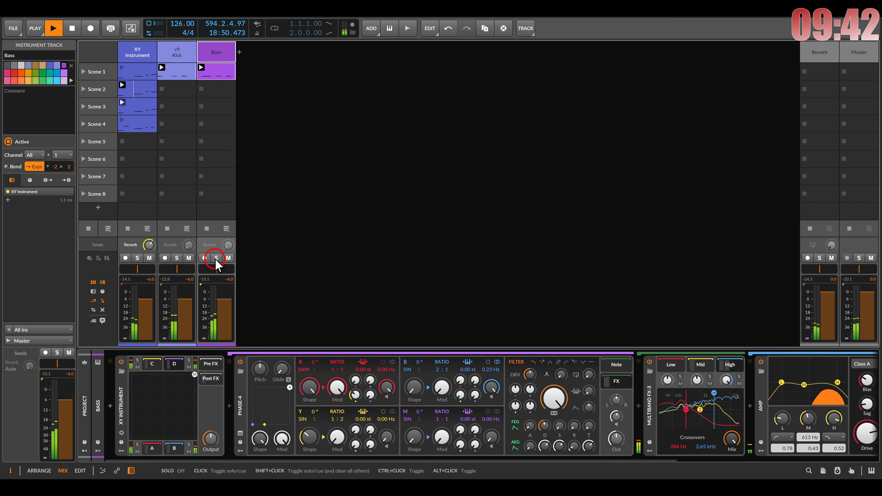
pyautogui.click(196, 375)
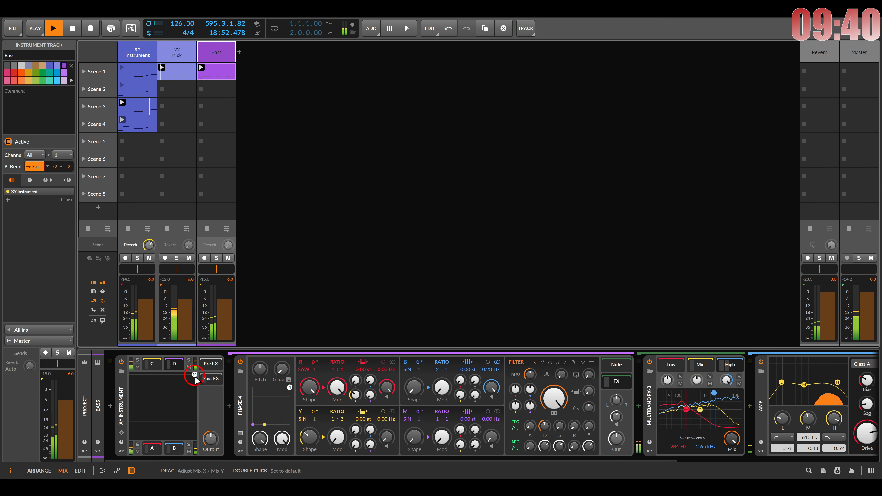
pyautogui.moveTo(196, 377); pyautogui.dragTo(177, 377)
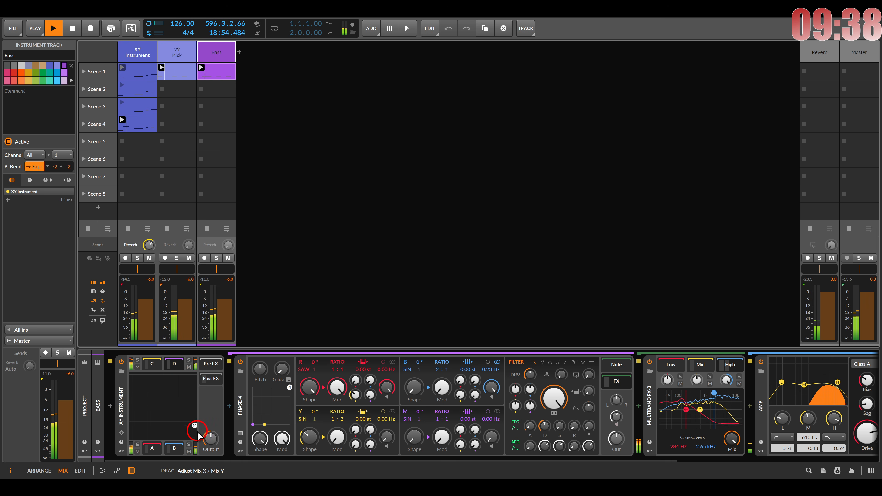
pyautogui.moveTo(139, 421); pyautogui.dragTo(202, 385)
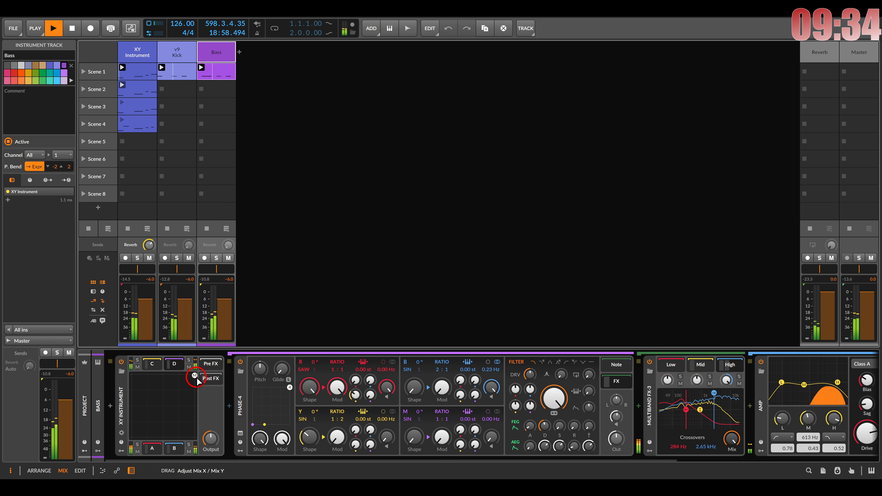
# - Add a Steps modulator to the XY Instrument and open its step editor
pyautogui.click(121, 451)
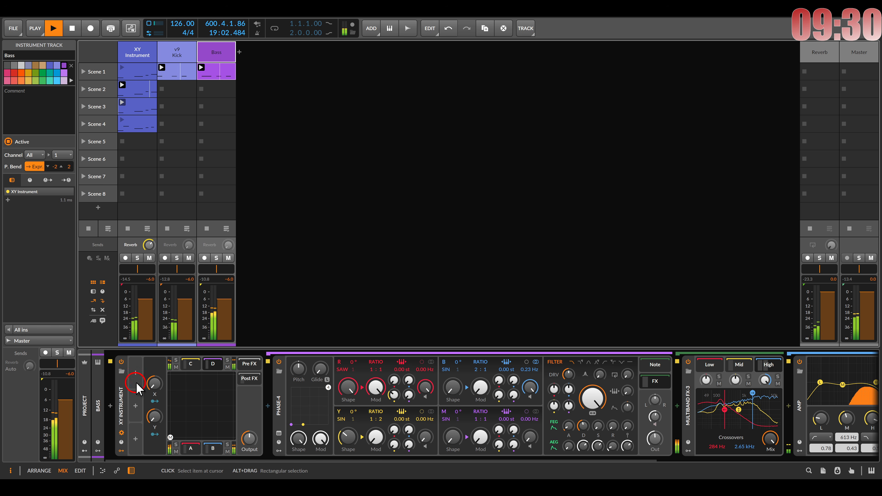
pyautogui.click(136, 374)
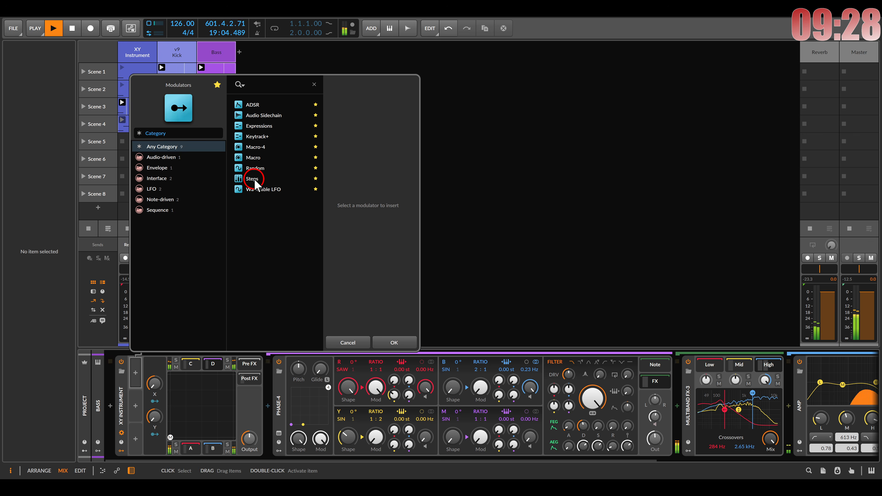
pyautogui.doubleClick(252, 179)
pyautogui.click(141, 374)
pyautogui.click(240, 385)
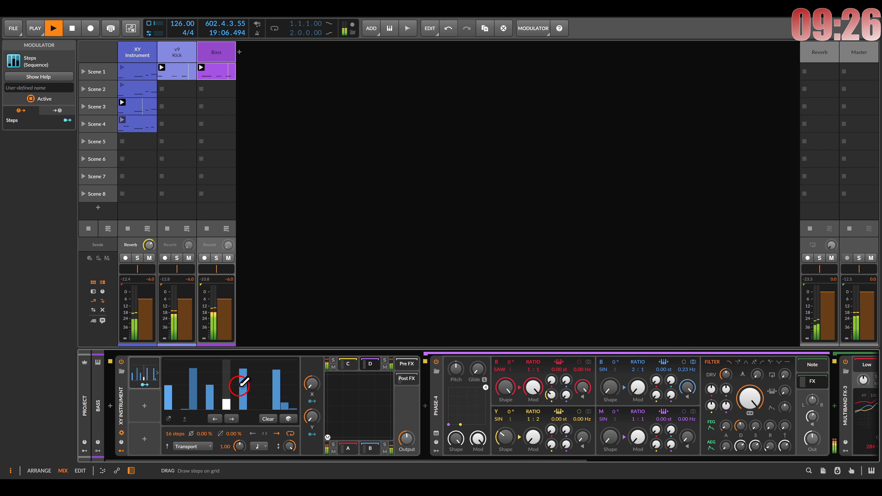
# - Set the Steps modulator's Smooth to 100 % and randomize its 16-step pattern
pyautogui.click(264, 446)
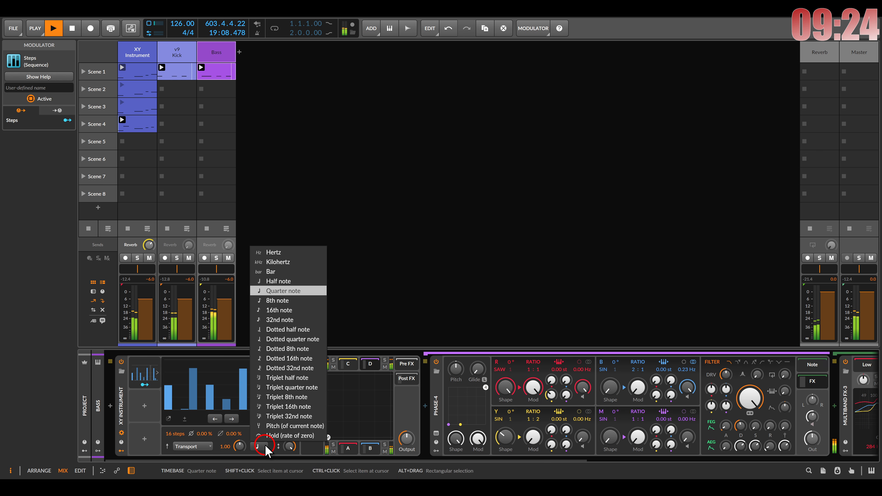
pyautogui.click(267, 450)
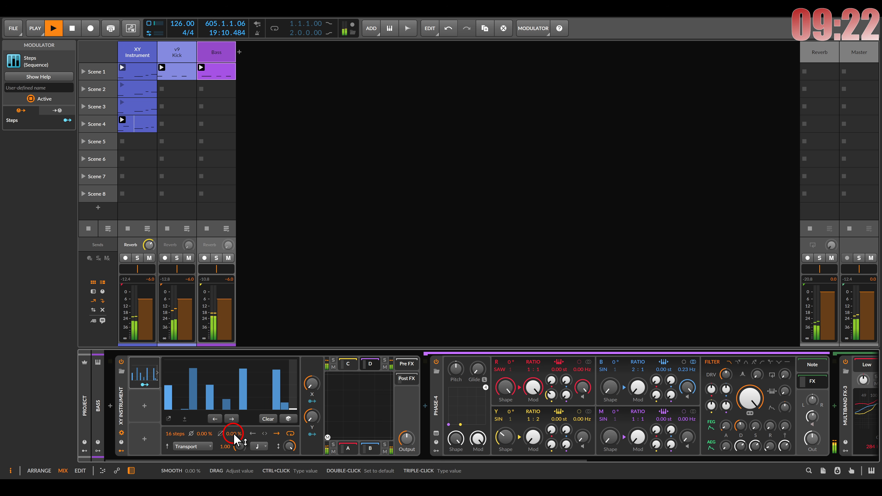
pyautogui.moveTo(233, 434); pyautogui.dragTo(232, 419)
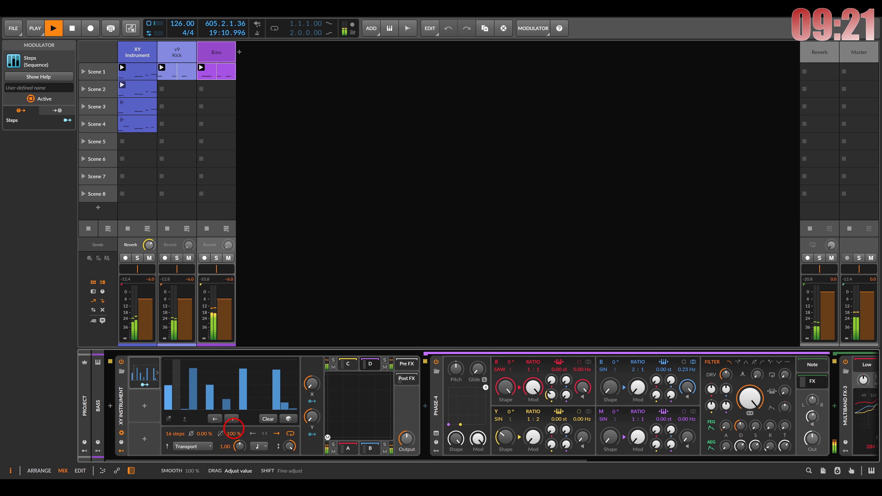
pyautogui.click(288, 419)
pyautogui.click(287, 419)
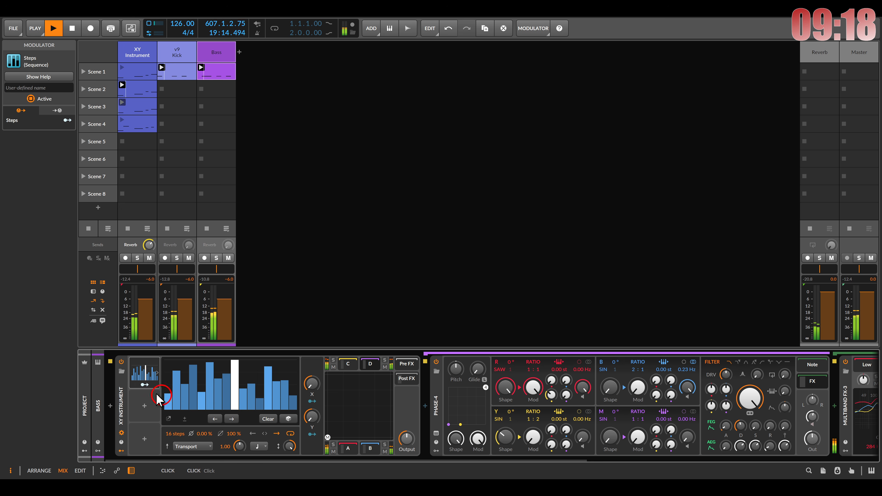
# - Map the first Steps modulator to the XY Instrument's Mix X with an amount of 1.000
pyautogui.click(144, 384)
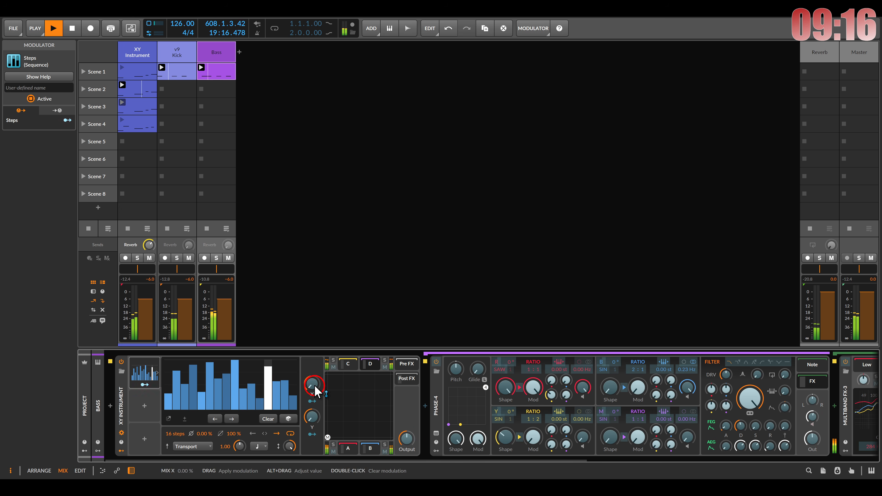
pyautogui.moveTo(315, 386); pyautogui.dragTo(312, 368)
pyautogui.click(143, 385)
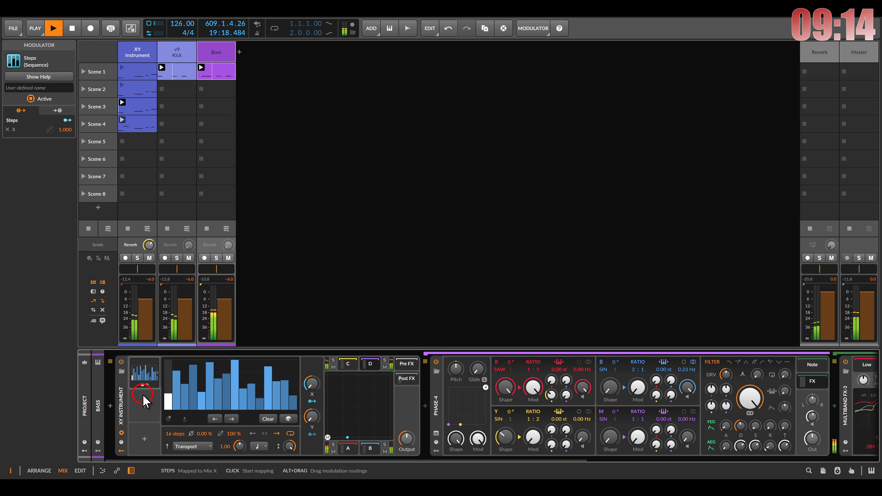
# - Add a second Steps modulator to the XY Instrument and set its step count to 8
pyautogui.click(144, 399)
pyautogui.doubleClick(248, 212)
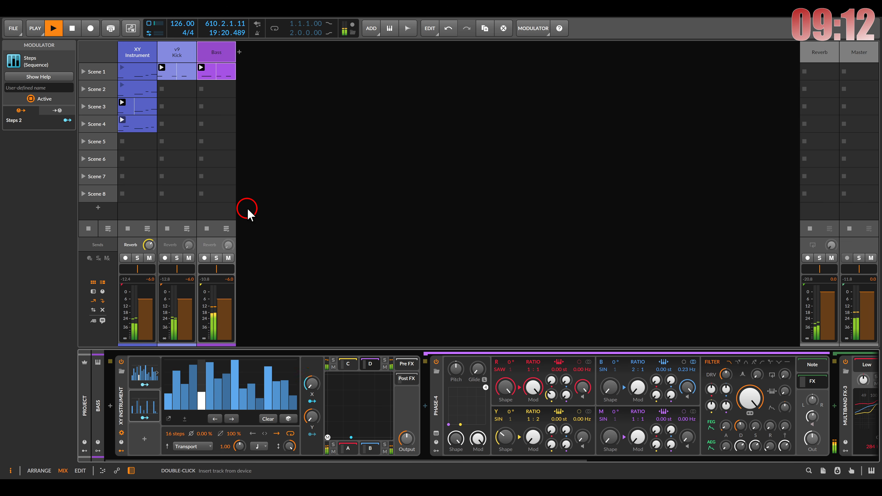
pyautogui.click(144, 404)
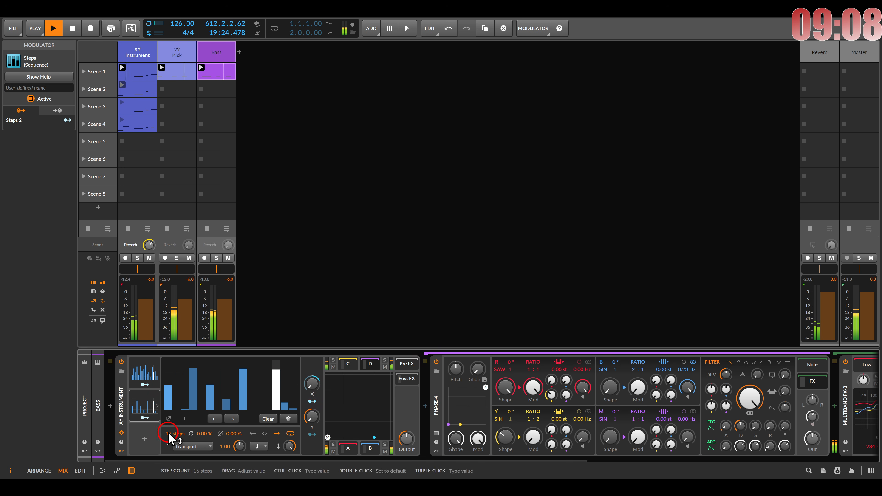
pyautogui.moveTo(168, 430); pyautogui.dragTo(167, 435)
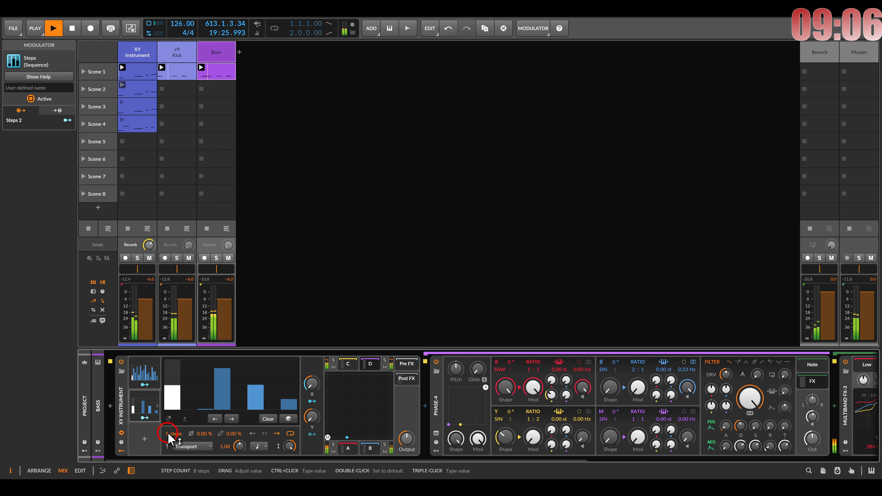
# - Randomize the Steps 2 pattern and set its Smooth to 100 %
pyautogui.click(291, 419)
pyautogui.click(291, 419)
pyautogui.moveTo(233, 436); pyautogui.dragTo(232, 435)
# - Map Steps 2 to the XY Instrument's Mix Y with an amount of 1.000
pyautogui.click(142, 417)
pyautogui.moveTo(312, 417); pyautogui.dragTo(311, 400)
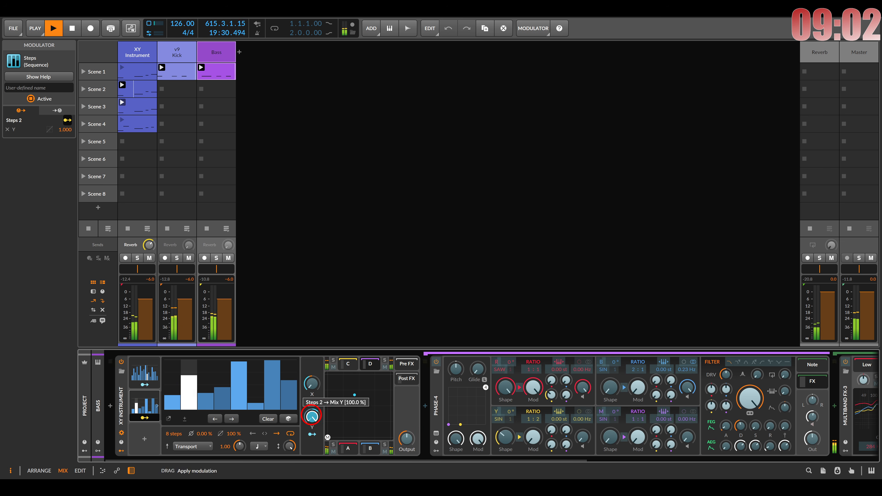
pyautogui.click(144, 419)
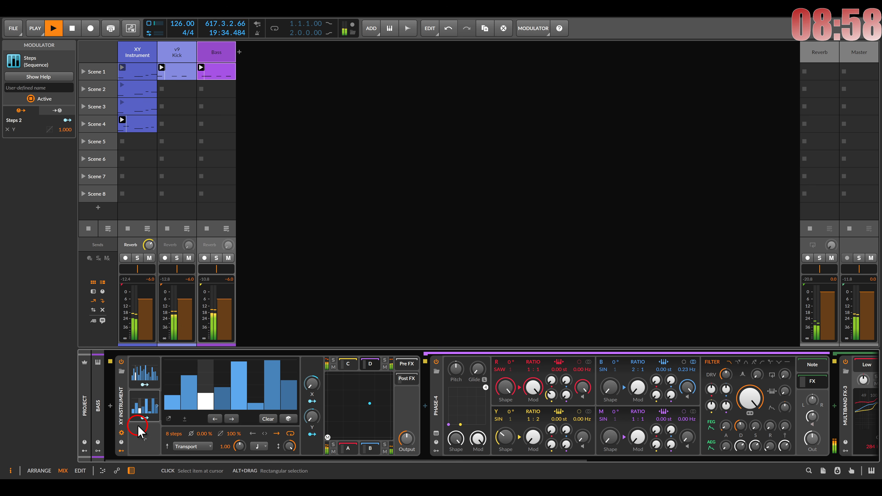
# - Solo the Bass track and set its Post FX filter to a cutoff of 33.5 kHz and a drive of +15.0 dB
pyautogui.click(217, 258)
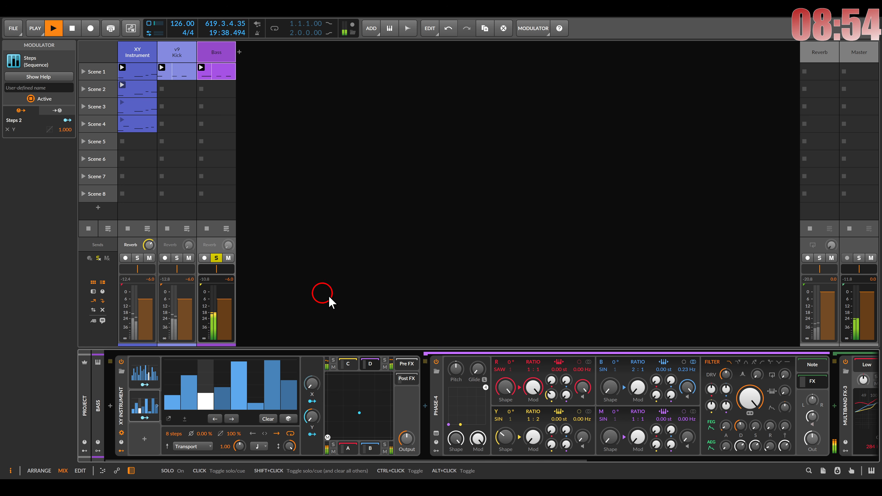
pyautogui.click(405, 378)
pyautogui.moveTo(526, 389); pyautogui.dragTo(524, 396)
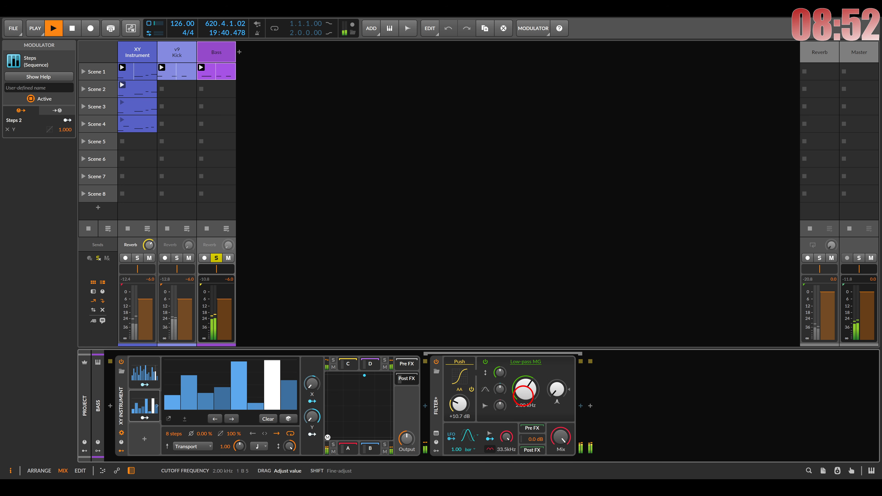
pyautogui.moveTo(460, 408); pyautogui.dragTo(461, 407)
# - Lower the XY Instrument's output to about -8.3 dB and reset the Bass track's peak level reading
pyautogui.moveTo(404, 441); pyautogui.dragTo(405, 440)
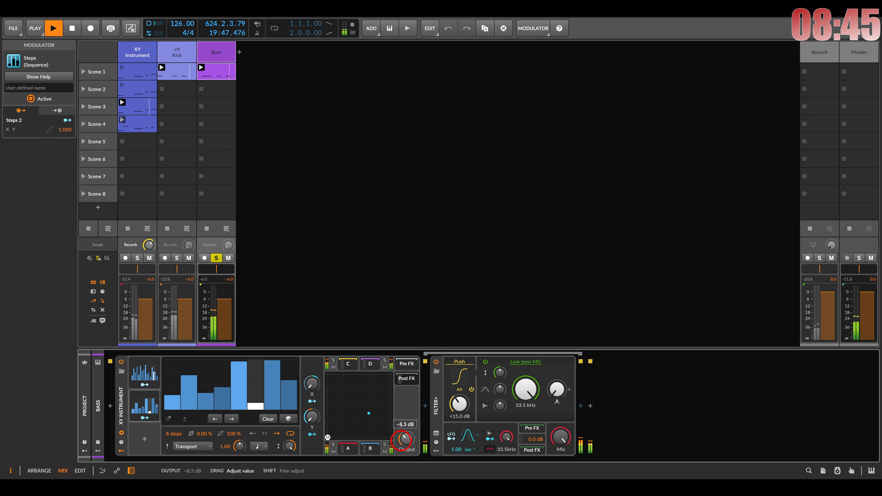
pyautogui.click(204, 283)
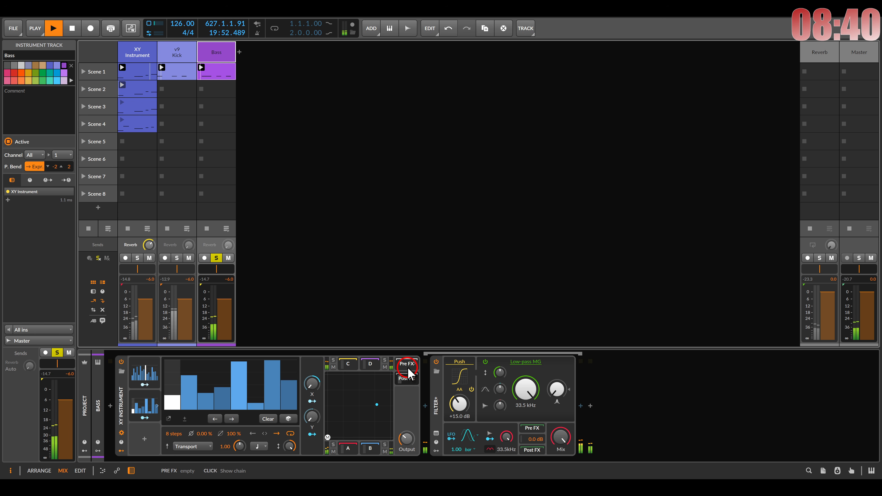
# - Set the Steps 2 modulator to 16 steps and lower several bars in the second half of its pattern to zero
pyautogui.moveTo(181, 403)
pyautogui.mouseDown()
pyautogui.moveTo(196, 419)
pyautogui.moveTo(168, 445)
pyautogui.mouseUp()
pyautogui.doubleClick(169, 435)
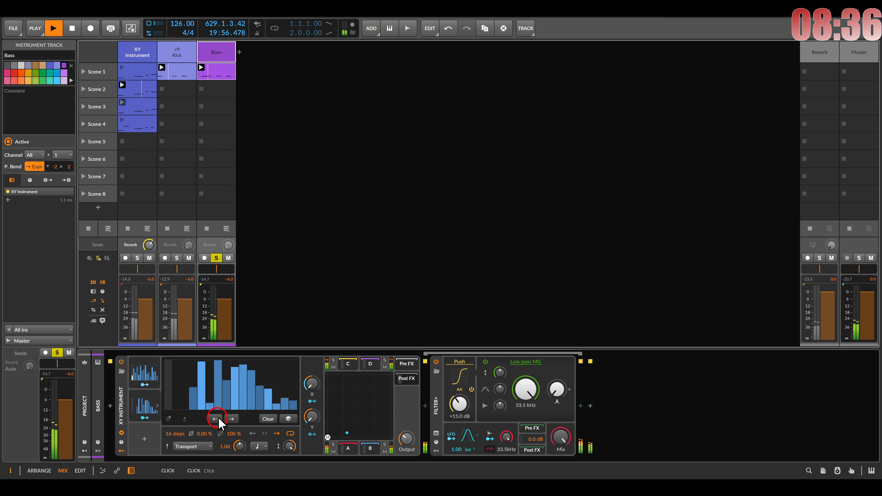
pyautogui.moveTo(251, 414); pyautogui.dragTo(299, 415)
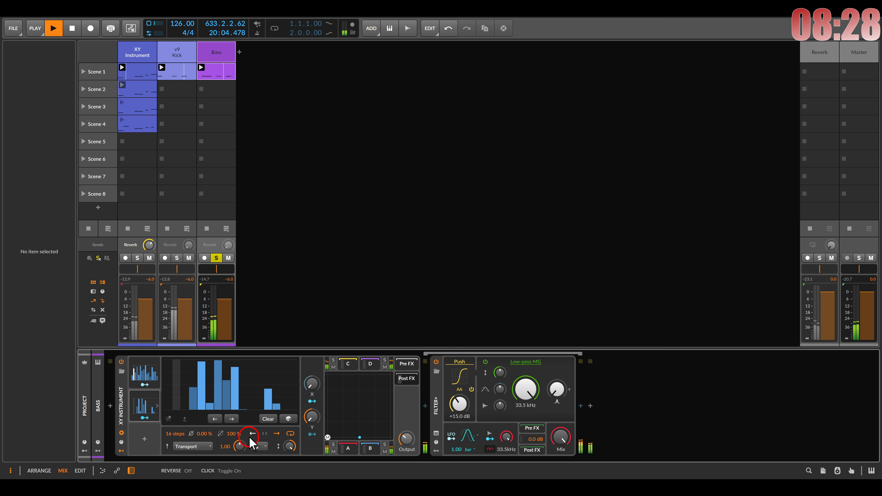
# - Set the Filter+ cutoff to 3.00 kHz and add a Delay+ after it in the Post FX chain
pyautogui.moveTo(525, 389); pyautogui.dragTo(522, 391)
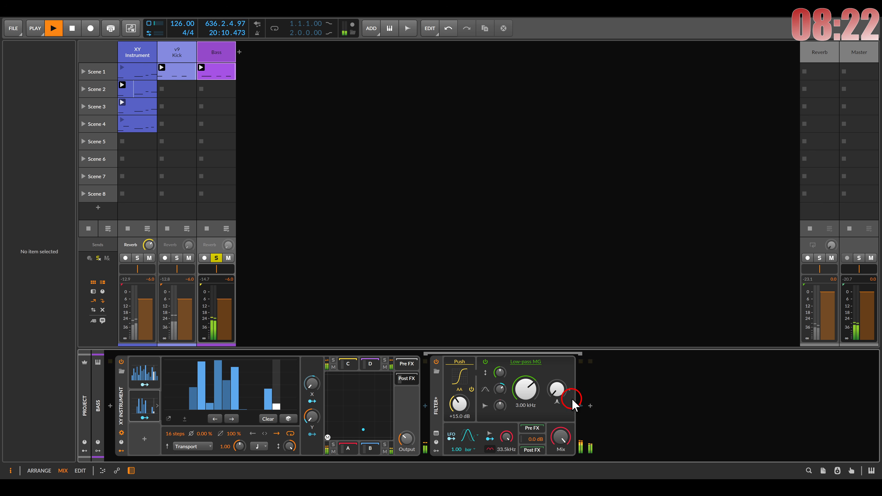
pyautogui.click(580, 406)
pyautogui.doubleClick(419, 148)
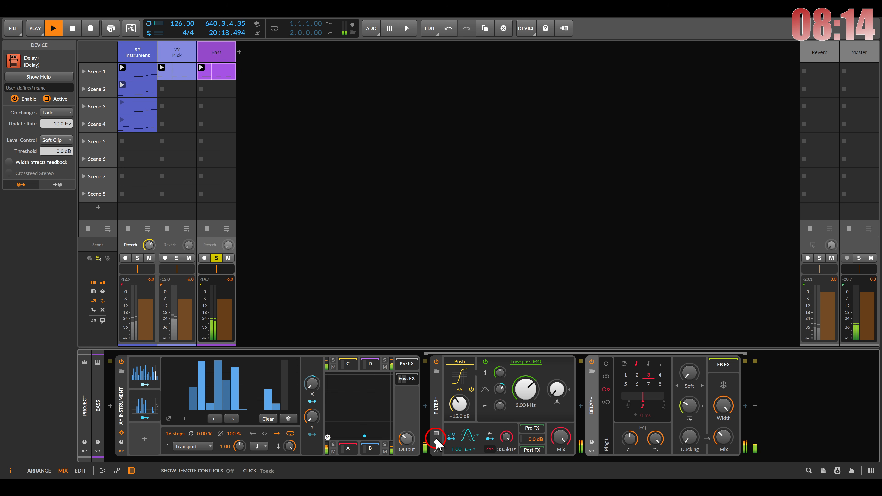
# - Insert Multiband FX-3 after Filter+, nest Delay+ in its soloed Mid band, and set the low crossover to 343 Hz
pyautogui.doubleClick(584, 395)
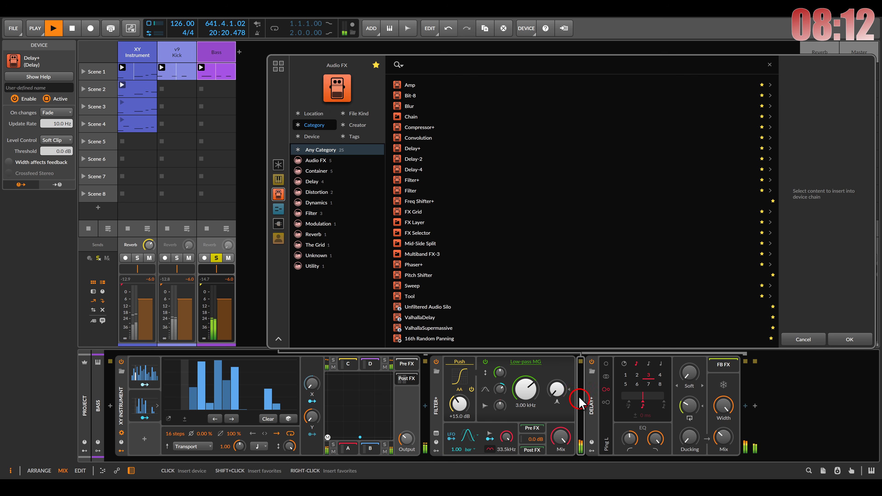
pyautogui.click(422, 254)
pyautogui.doubleClick(423, 255)
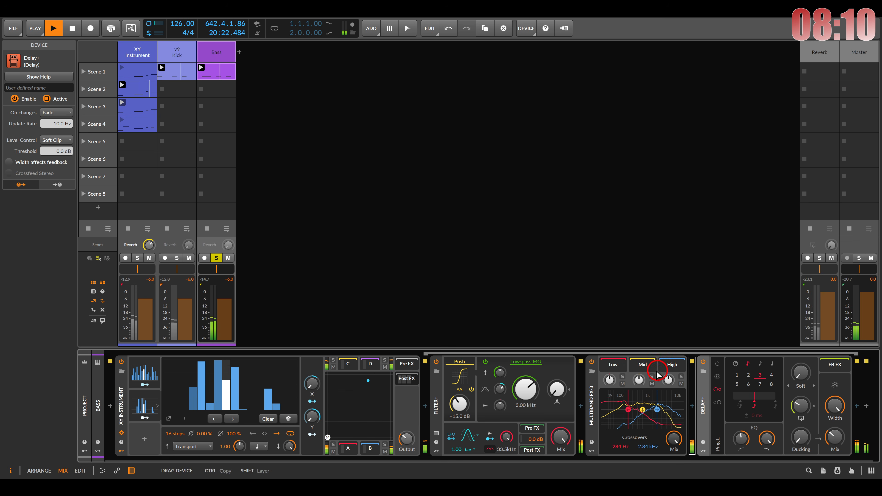
pyautogui.click(652, 378)
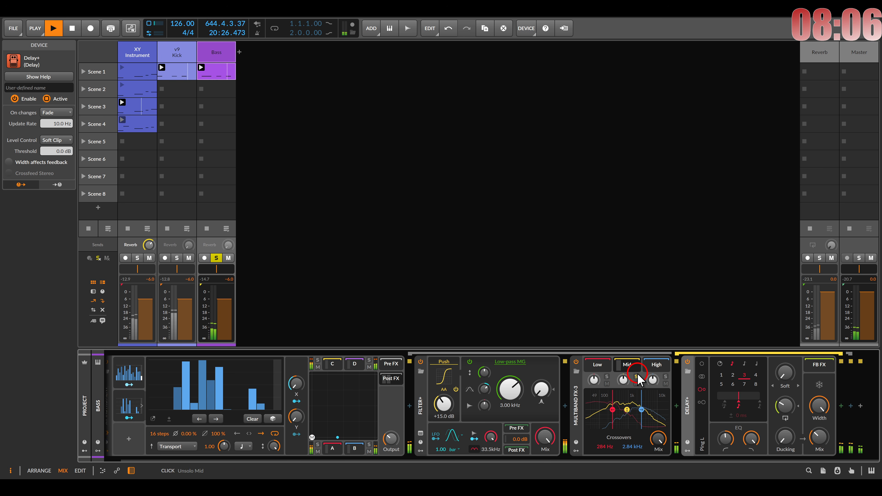
pyautogui.moveTo(614, 414); pyautogui.dragTo(617, 413)
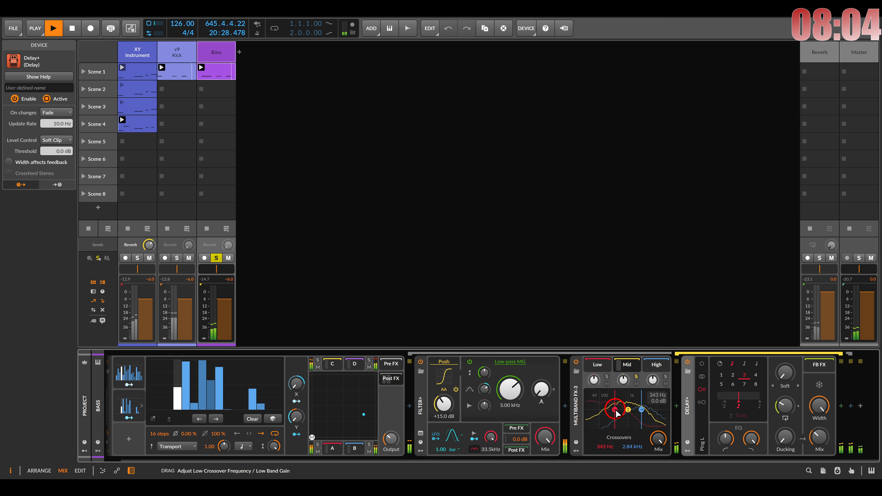
# - Solo the Multiband FX-3's High band and insert a Delay-2 into its chain
pyautogui.press('Delete')
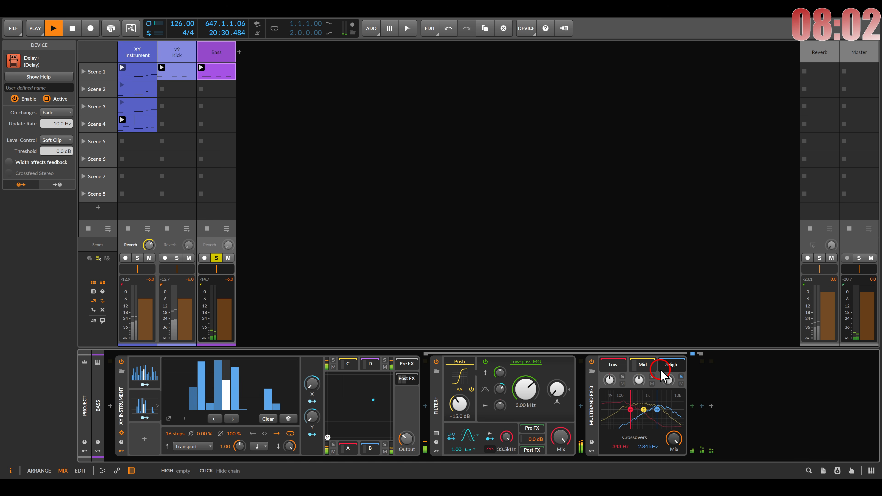
pyautogui.click(692, 406)
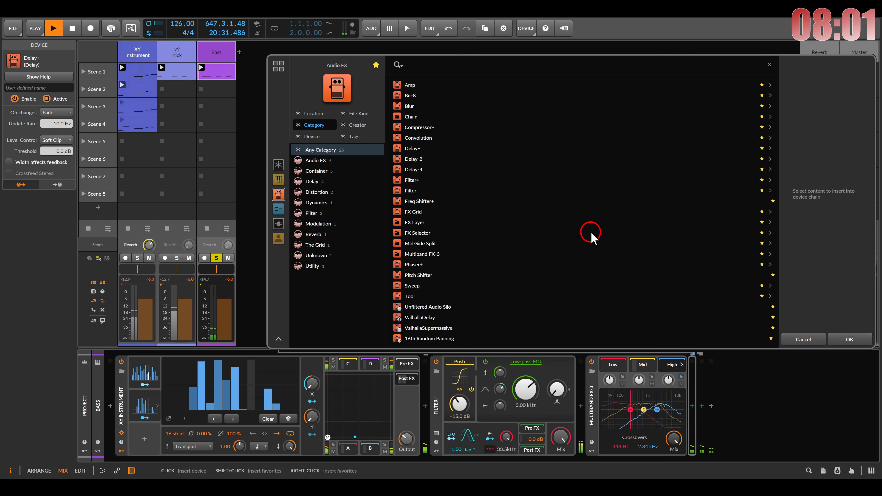
pyautogui.click(415, 158)
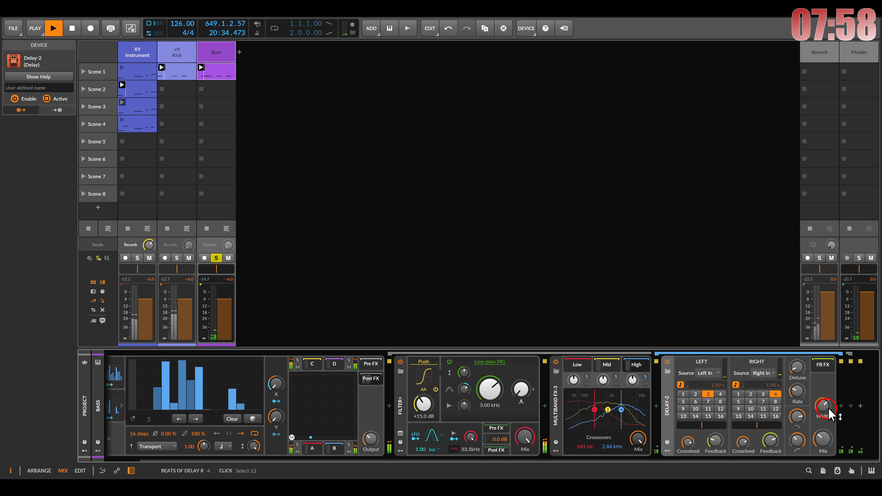
# - Add ValhallaSupermassive after Delay-2 with a Mix of 27.4 % and unsolo the High band
pyautogui.click(841, 405)
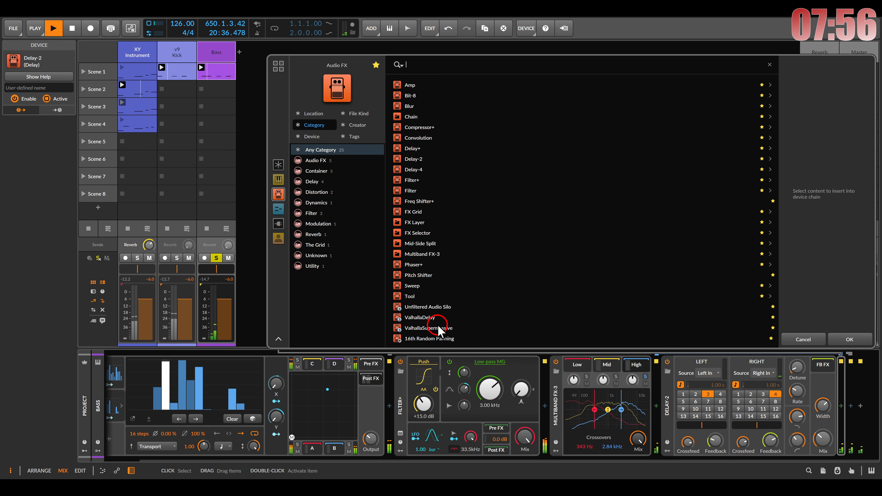
pyautogui.click(429, 328)
pyautogui.moveTo(278, 205); pyautogui.dragTo(276, 174)
pyautogui.click(624, 147)
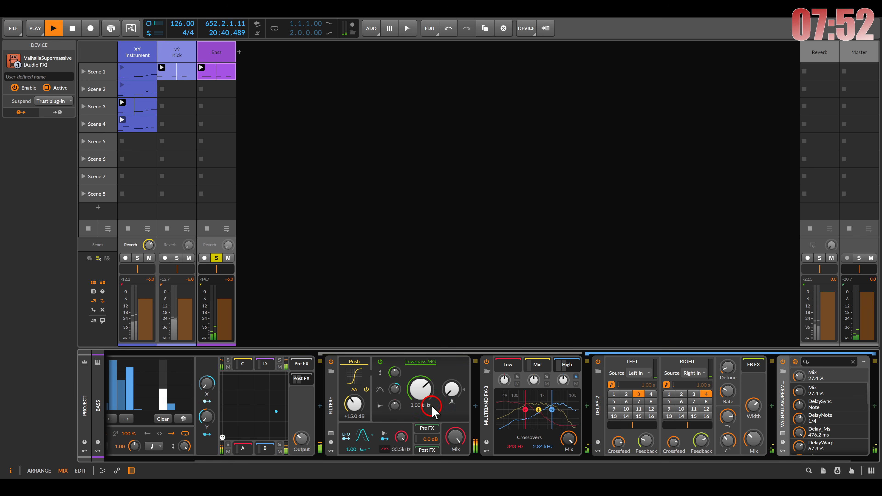
pyautogui.click(576, 377)
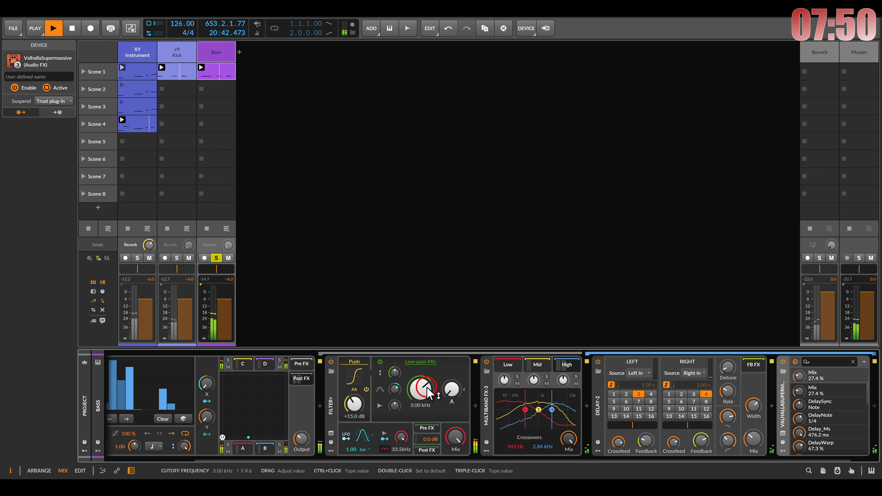
# - Set the Filter+ cutoff to 4.98 kHz and its LFO rate to 3.00 bars, then unsolo the Bass track
pyautogui.moveTo(428, 390); pyautogui.dragTo(806, 393)
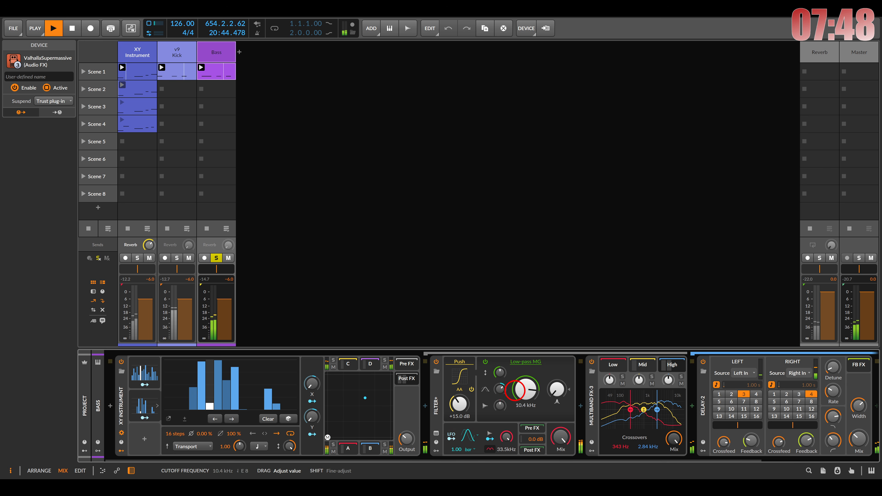
pyautogui.moveTo(515, 390)
pyautogui.mouseDown()
pyautogui.moveTo(514, 375)
pyautogui.moveTo(516, 395)
pyautogui.mouseUp()
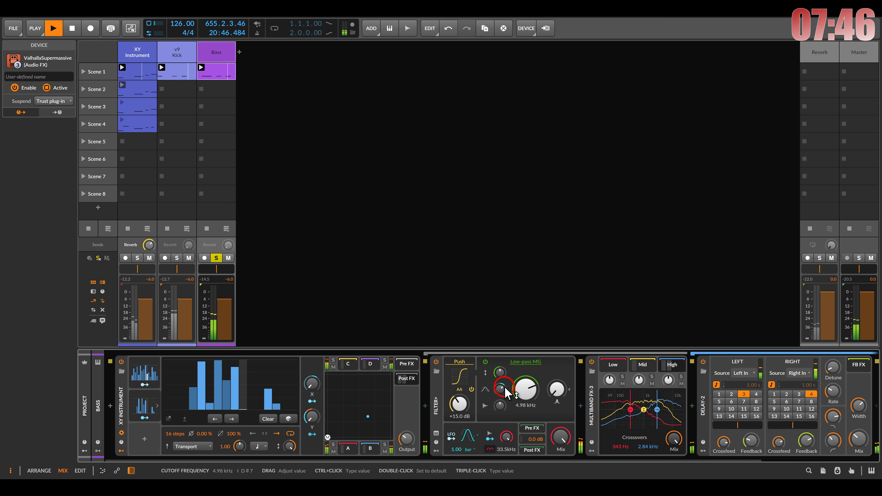
pyautogui.moveTo(454, 450); pyautogui.dragTo(455, 440)
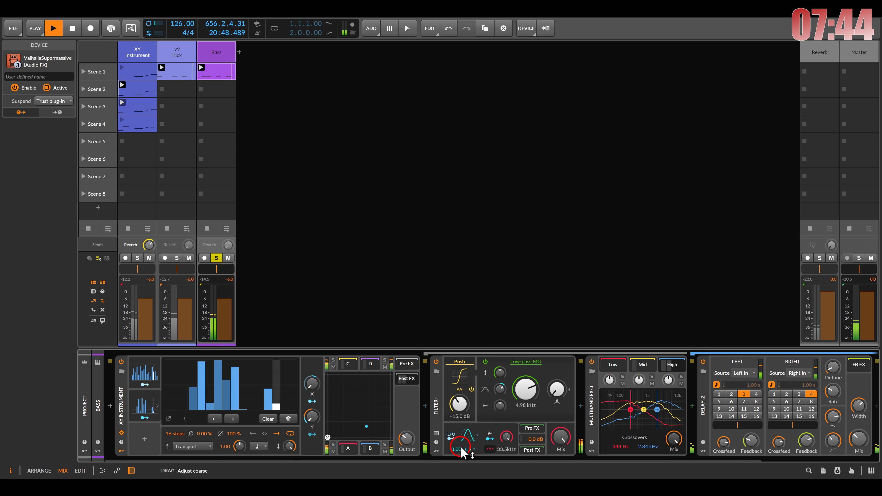
pyautogui.moveTo(500, 391); pyautogui.dragTo(500, 385)
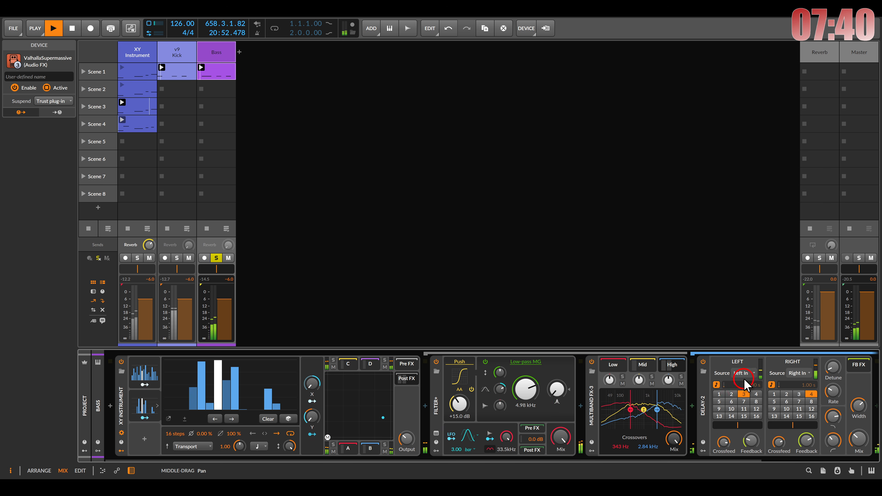
pyautogui.click(216, 257)
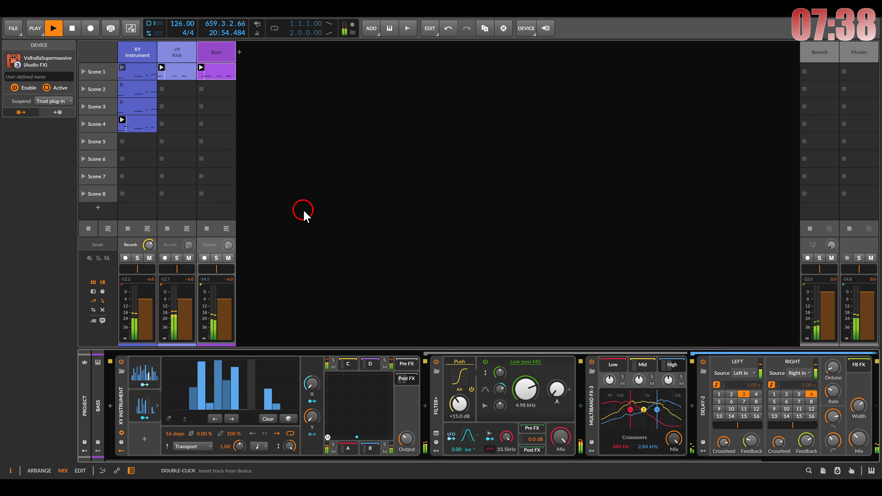
# - Save the project and rename the XY Instrument track as Seq
pyautogui.hotkey('ctrl', 's')
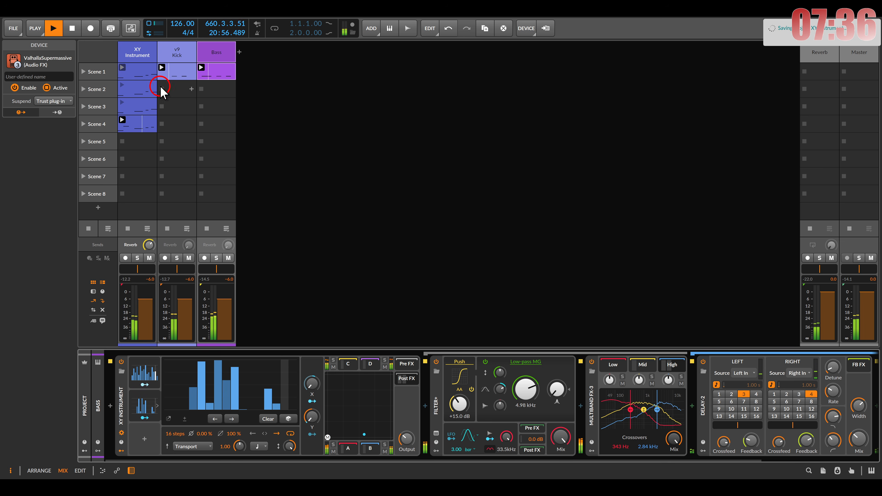
pyautogui.click(137, 52)
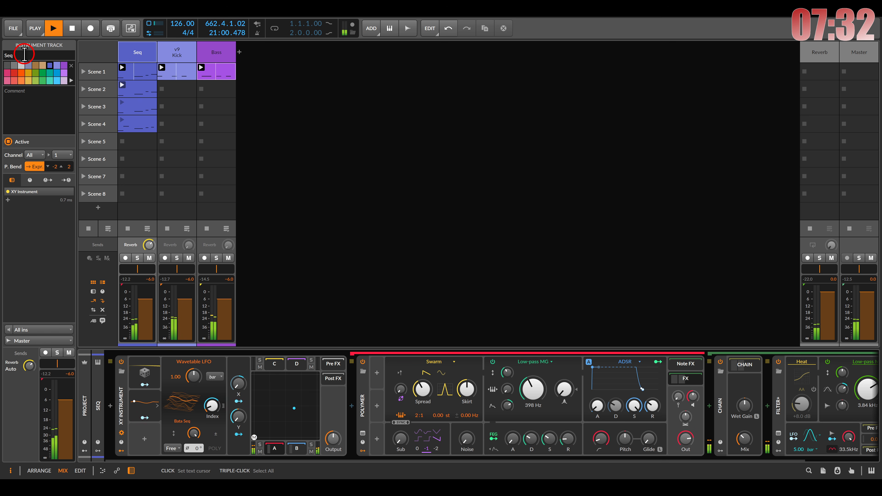
# - Adjust the Wavetable LFO's modulation of Mix Y in the Seq track's XY Instrument
pyautogui.rightClick(239, 426)
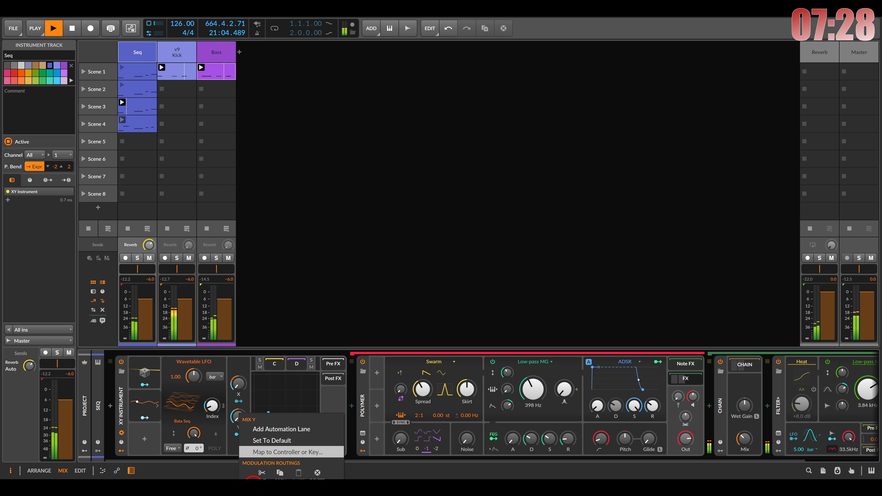
pyautogui.click(254, 450)
pyautogui.moveTo(244, 425); pyautogui.dragTo(239, 427)
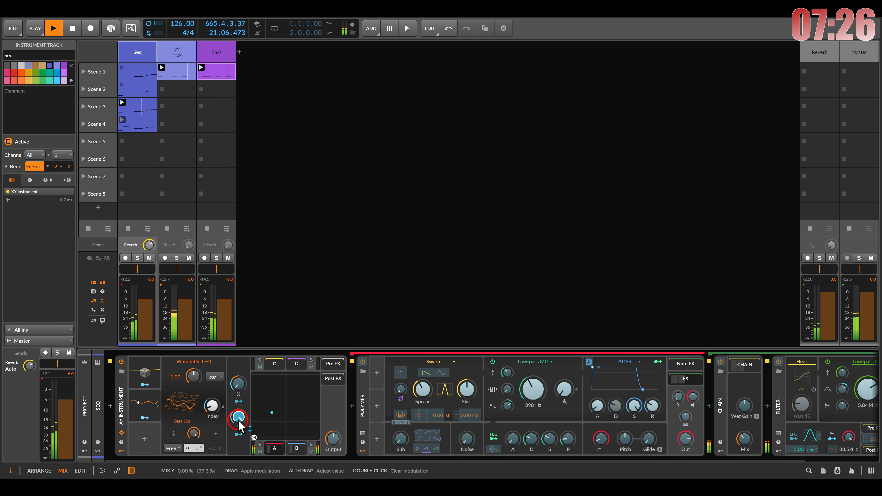
pyautogui.rightClick(239, 419)
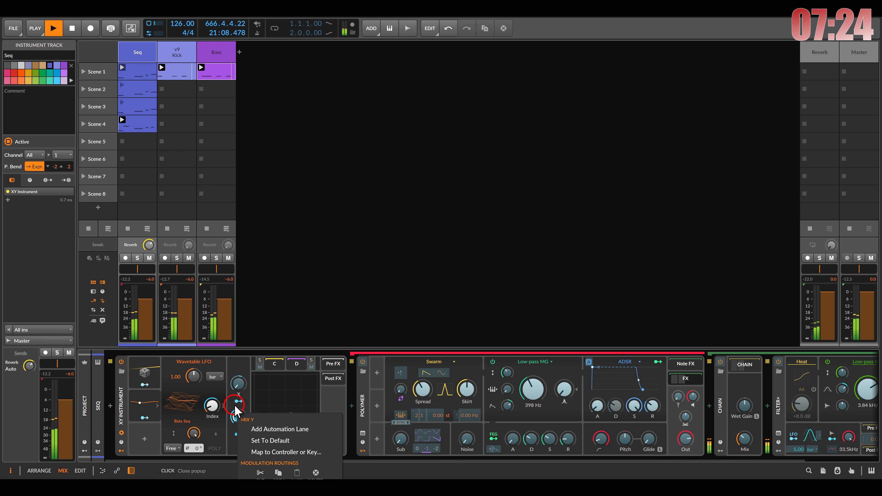
pyautogui.click(235, 411)
pyautogui.rightClick(240, 423)
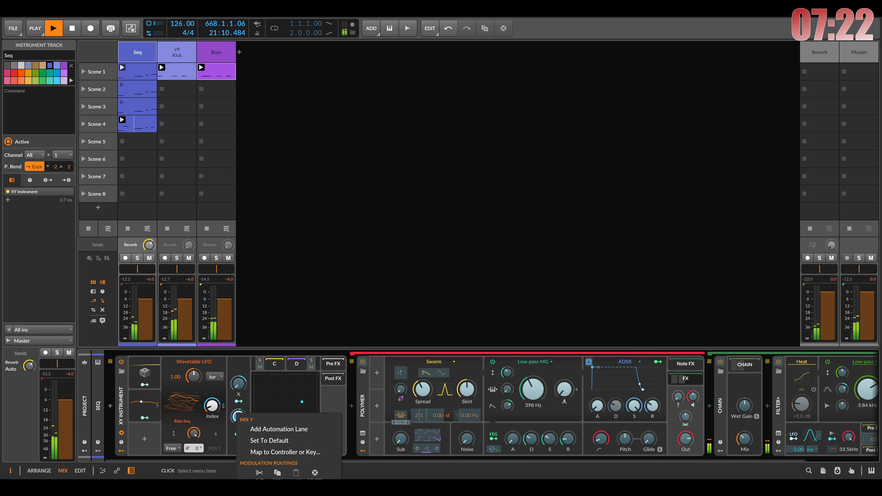
pyautogui.click(260, 429)
pyautogui.rightClick(236, 415)
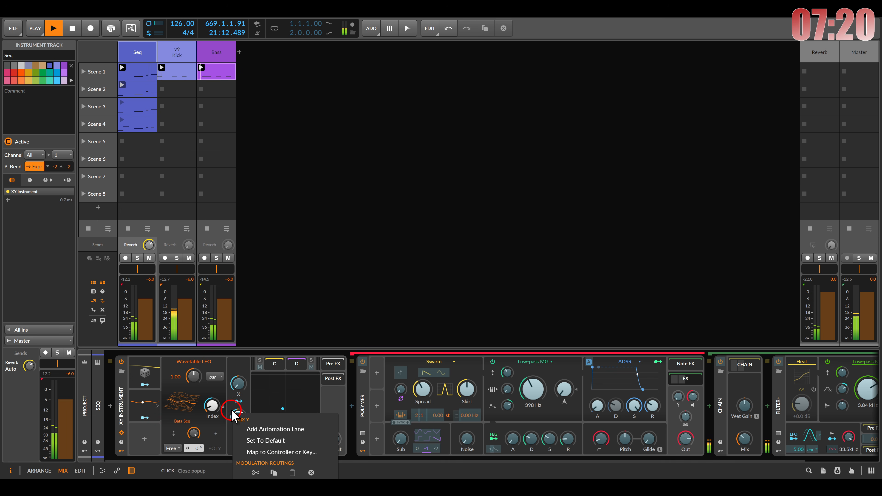
pyautogui.click(241, 364)
pyautogui.rightClick(243, 415)
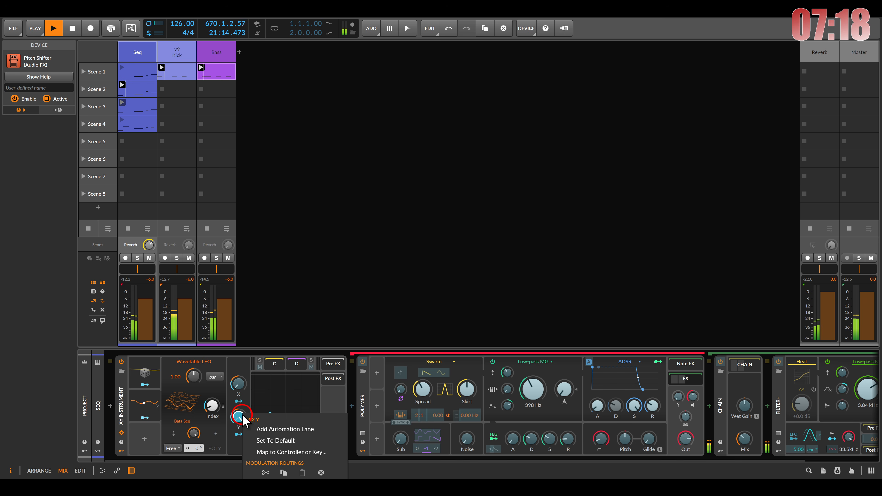
pyautogui.click(320, 473)
pyautogui.click(271, 487)
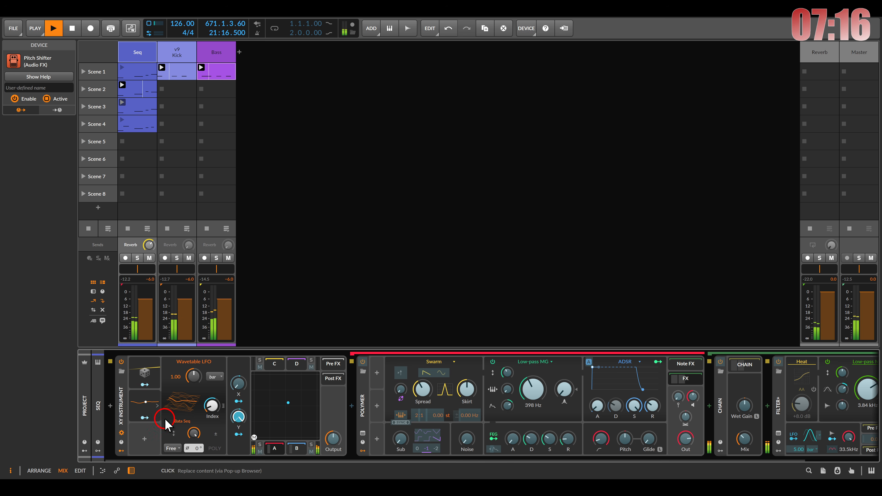
pyautogui.click(145, 418)
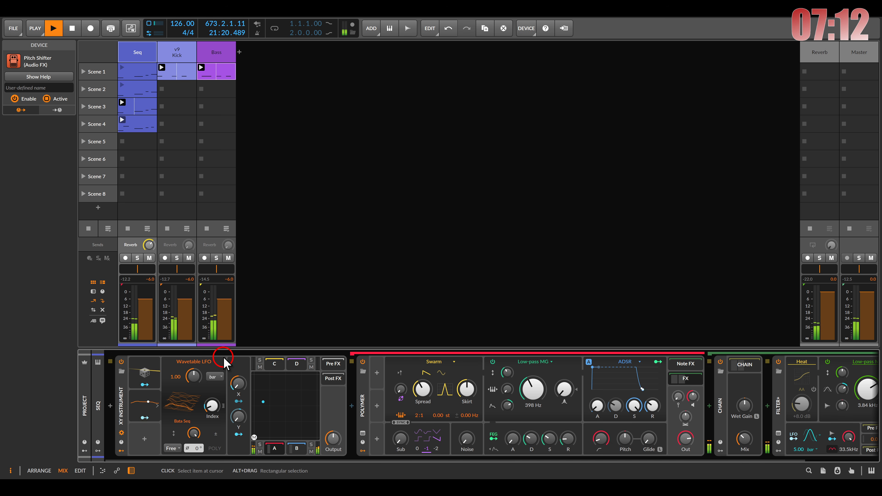
# - Add a new instrument track loaded with an XY Instrument after the Bass track
pyautogui.click(121, 451)
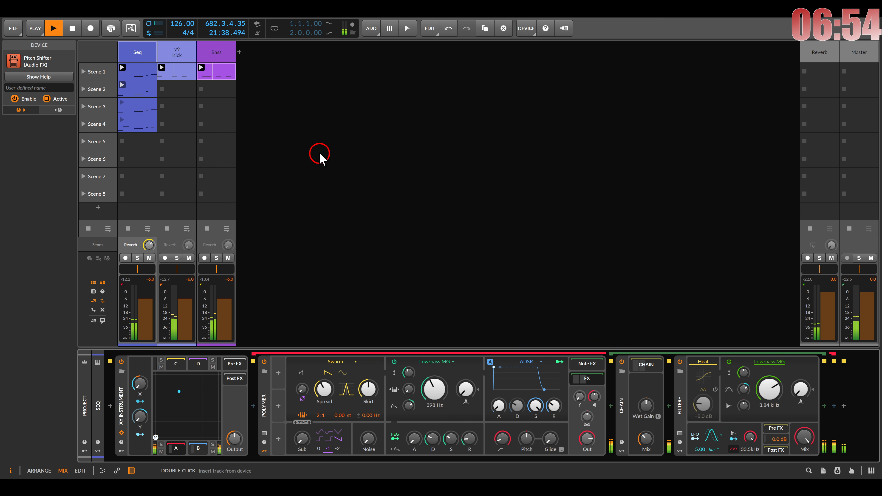
pyautogui.doubleClick(310, 115)
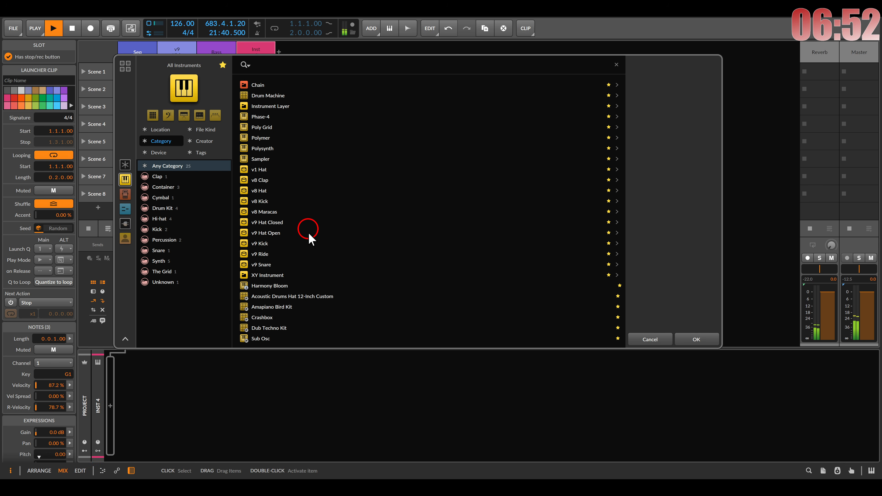
pyautogui.doubleClick(286, 275)
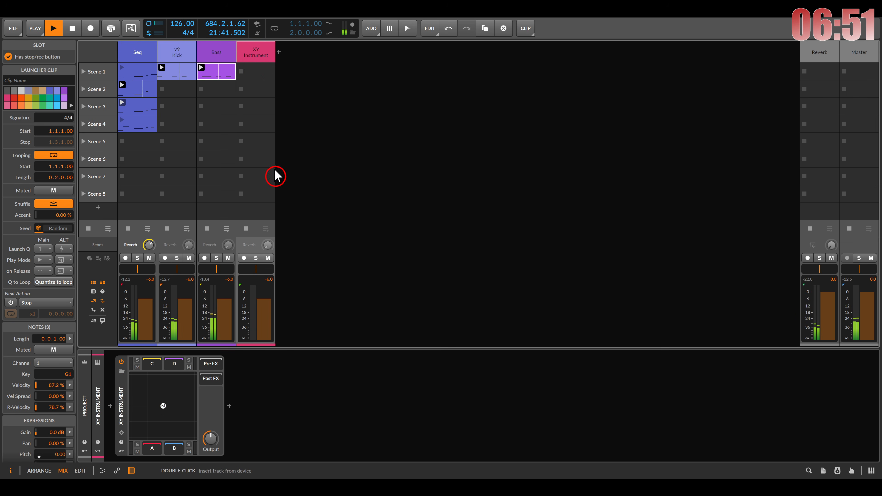
pyautogui.click(256, 62)
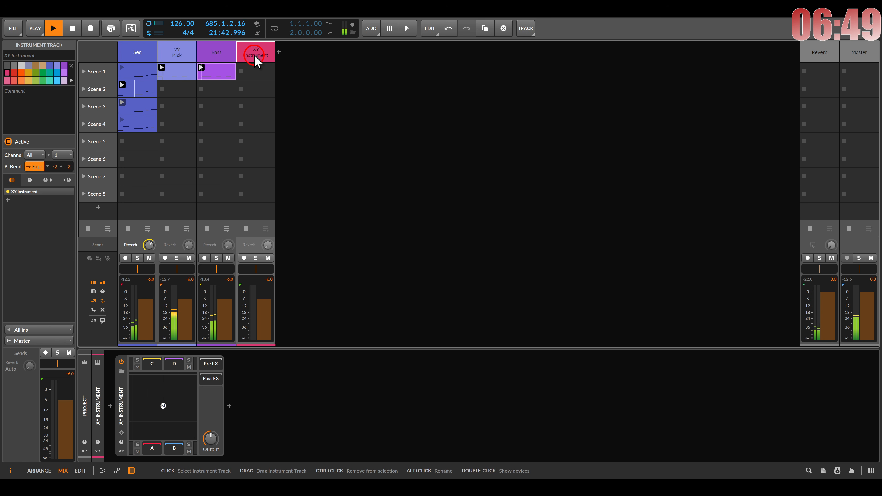
pyautogui.doubleClick(251, 70)
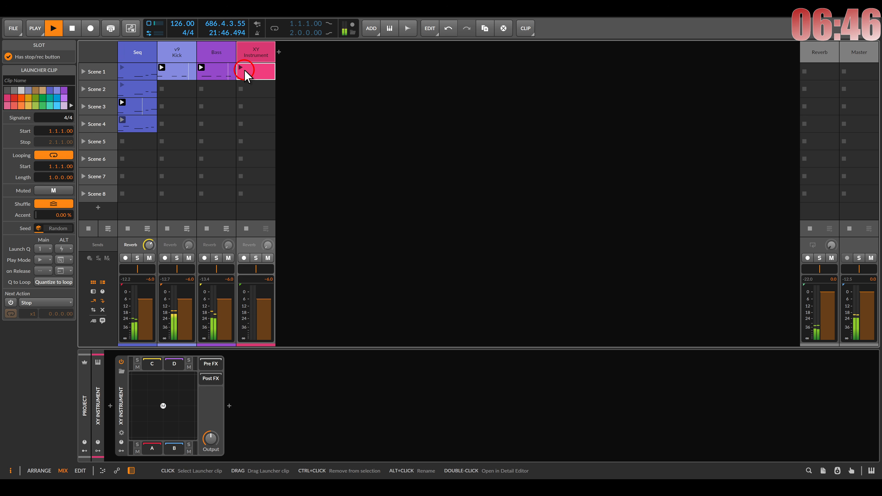
pyautogui.rightClick(252, 69)
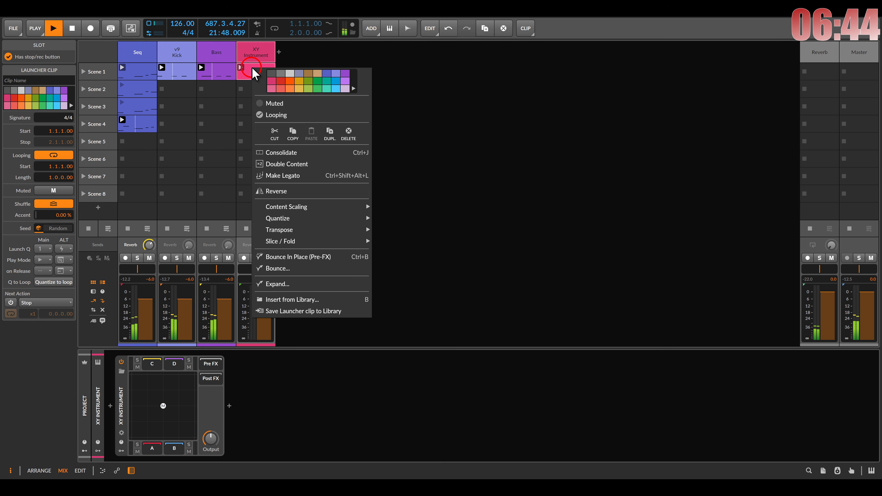
pyautogui.click(349, 132)
# - Insert Stepwise before the new XY Instrument, then move the mix to corner A and load a v9 Ride into that layer
pyautogui.click(110, 405)
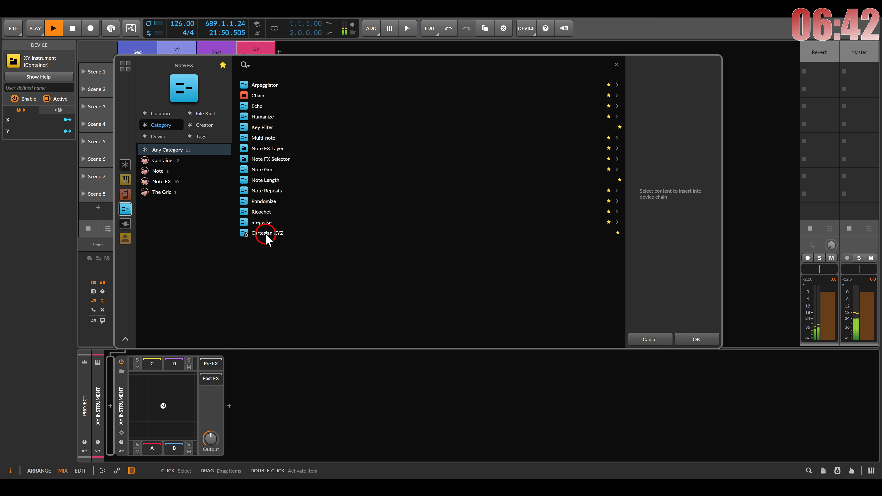
pyautogui.doubleClick(261, 223)
pyautogui.moveTo(413, 413); pyautogui.dragTo(391, 439)
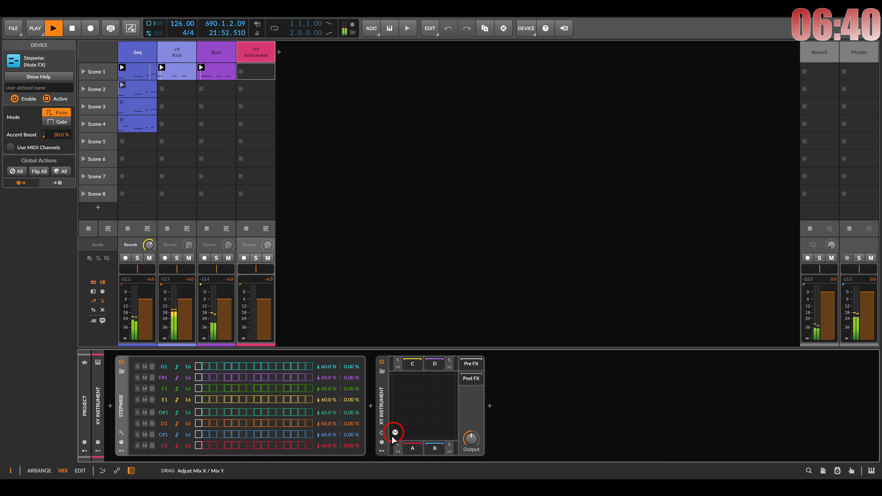
pyautogui.click(488, 404)
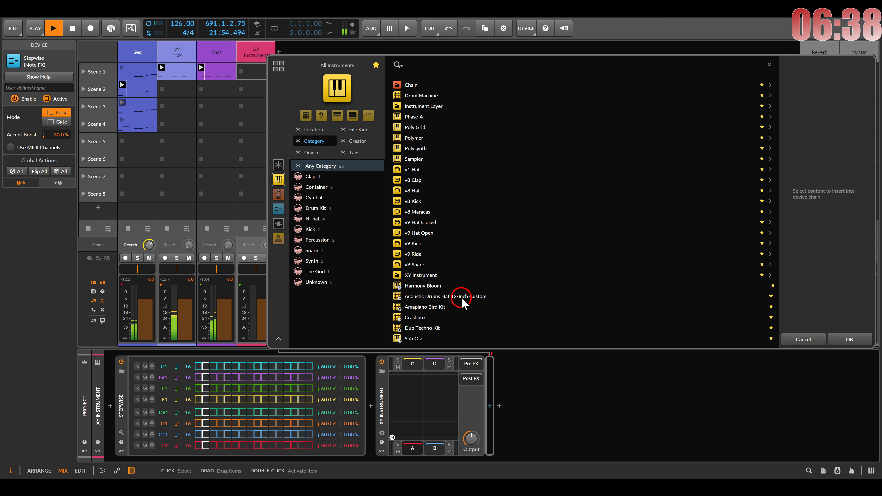
pyautogui.doubleClick(425, 256)
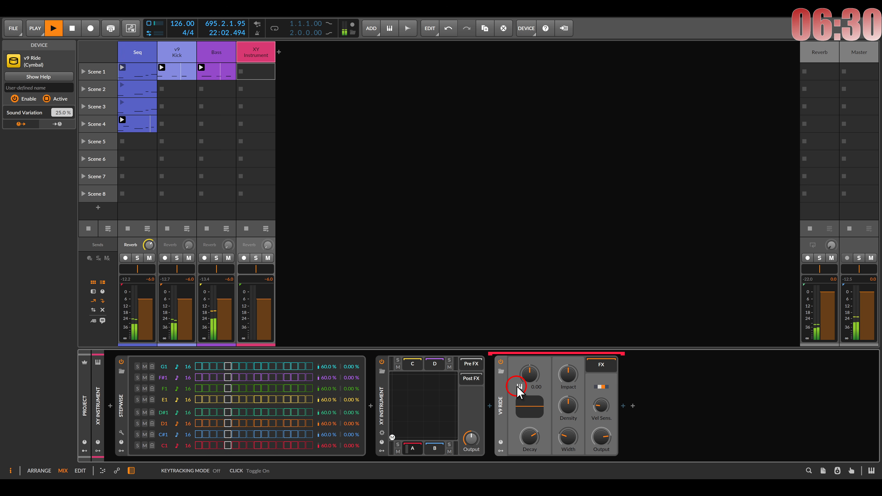
# - Draw hits on steps 3, 6, 9 and 12 of Stepwise's C1 lane and set its length to 15 steps
pyautogui.click(200, 444)
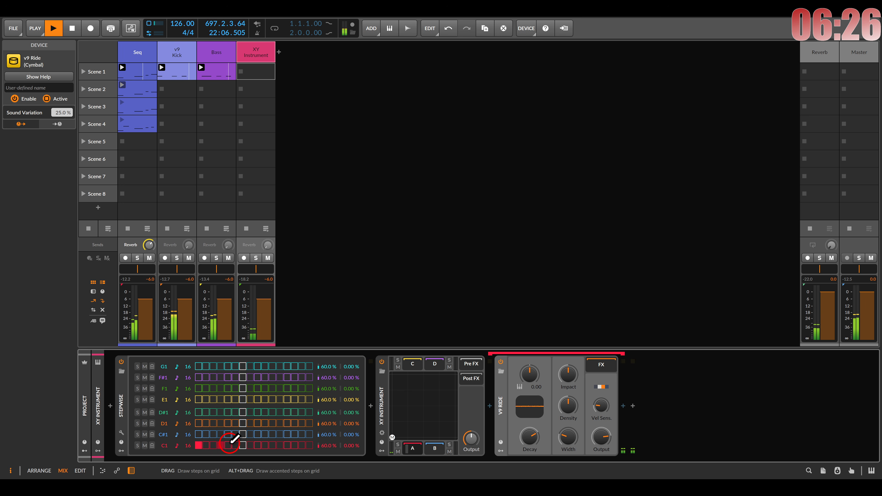
pyautogui.click(213, 445)
pyautogui.click(236, 444)
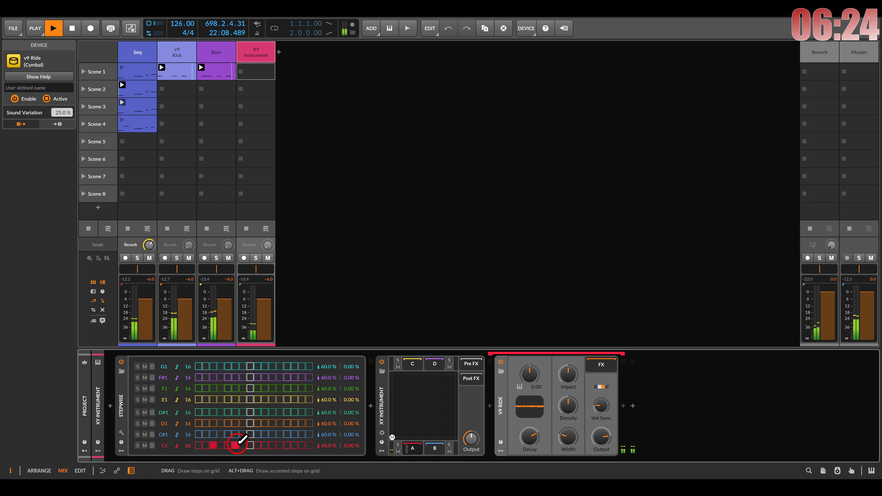
pyautogui.click(257, 444)
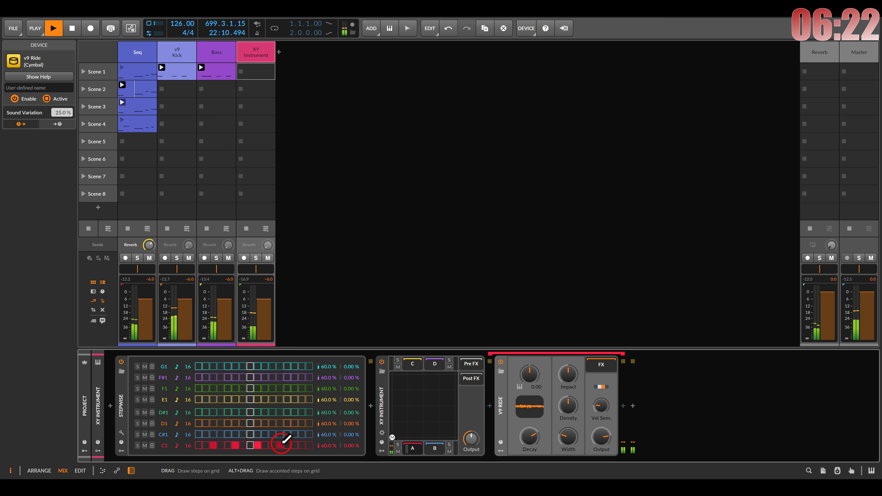
pyautogui.moveTo(187, 445); pyautogui.dragTo(194, 452)
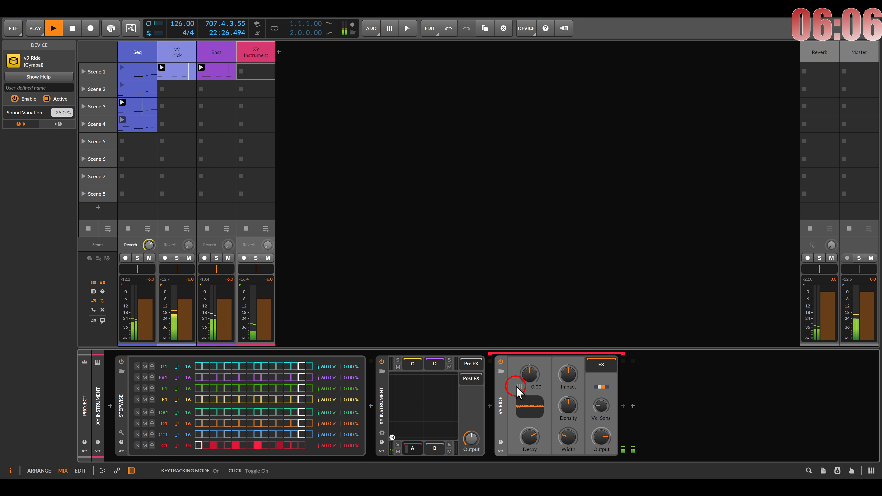
# - Enable keytracking on the v9 Ride and set the 15-step Stepwise lane's note to C4
pyautogui.moveTo(165, 446); pyautogui.dragTo(165, 426)
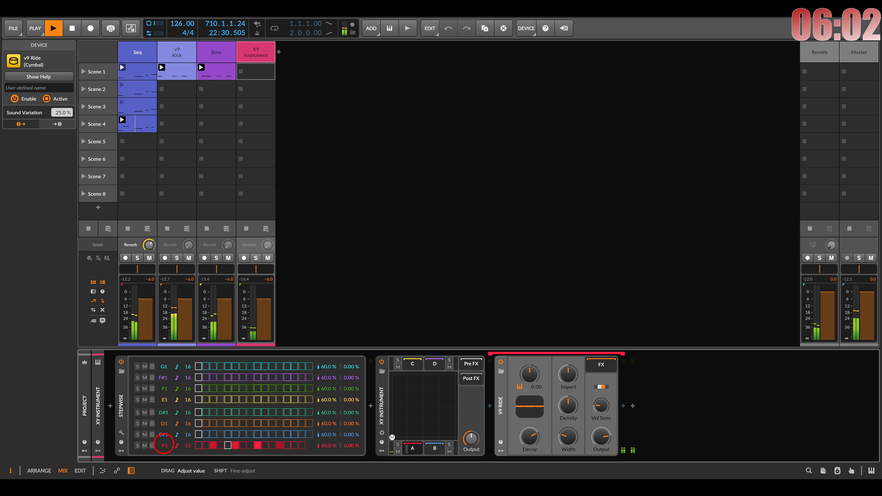
pyautogui.moveTo(163, 443); pyautogui.dragTo(164, 446)
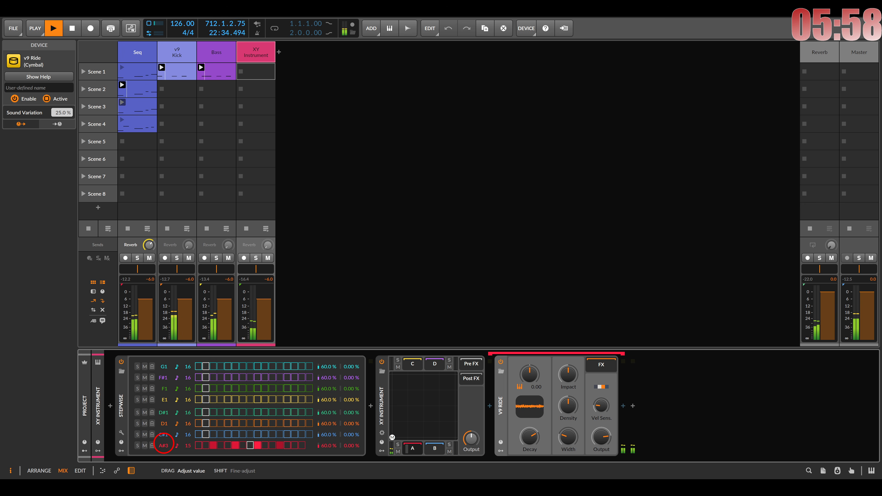
pyautogui.moveTo(163, 446); pyautogui.dragTo(164, 444)
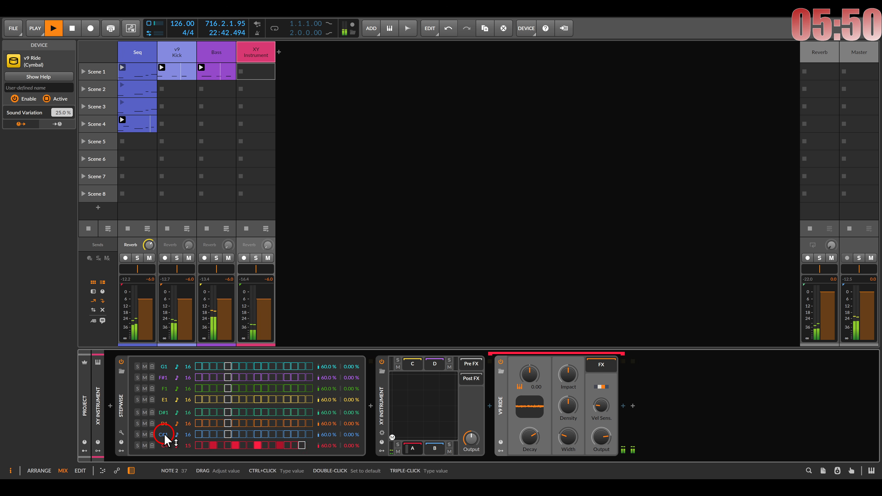
# - Set Stepwise's C#1 lane to 7 steps with hits on steps 1 and 4, and change its note to G#4
pyautogui.moveTo(168, 437); pyautogui.dragTo(187, 445)
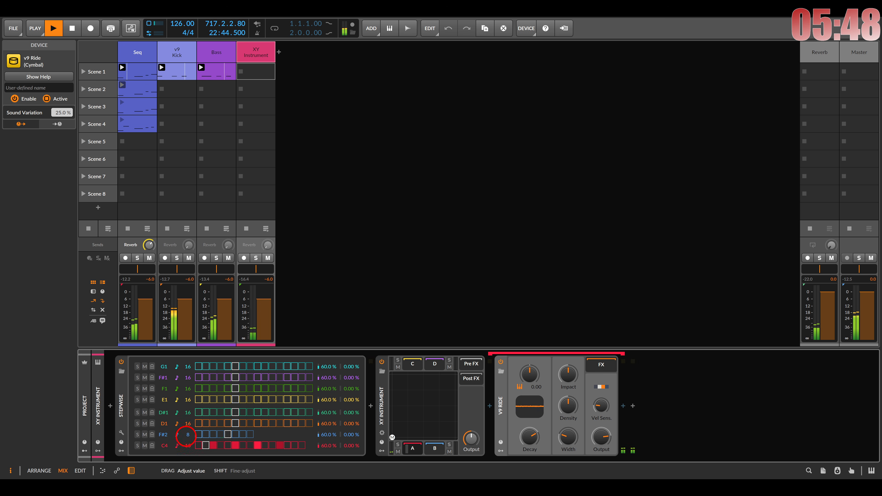
pyautogui.click(197, 435)
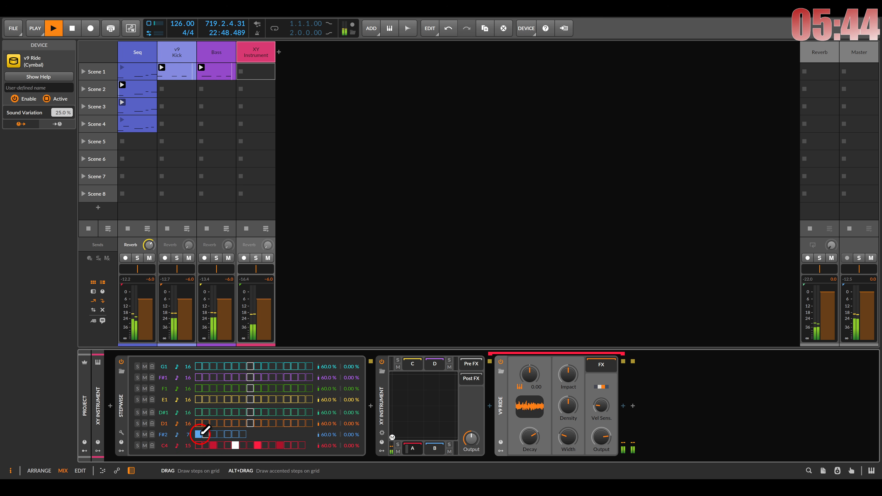
pyautogui.click(220, 434)
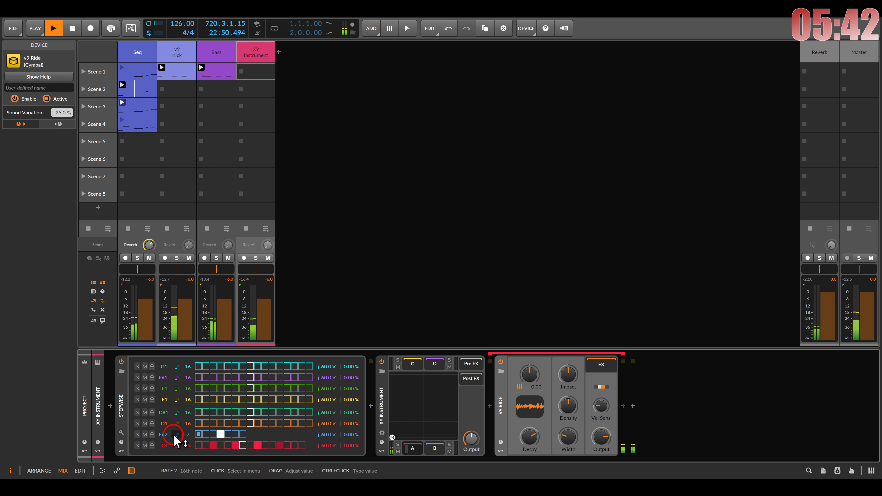
pyautogui.moveTo(162, 435); pyautogui.dragTo(164, 438)
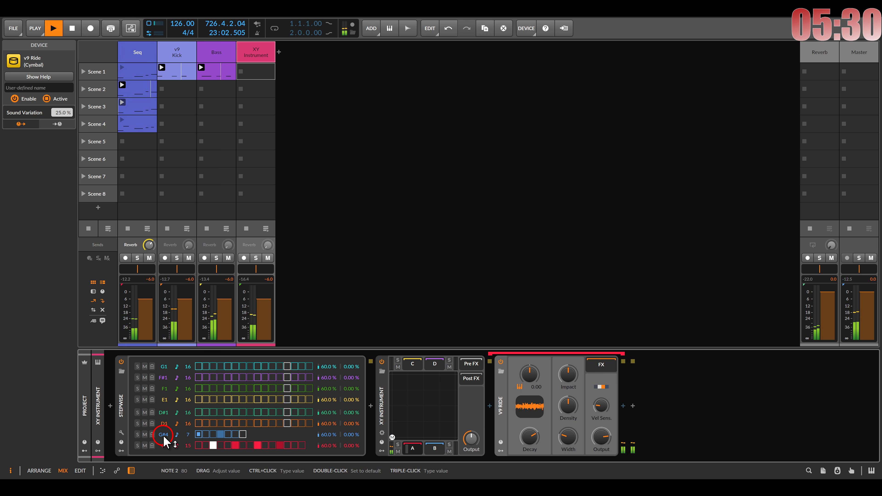
# - Move the XY mix to corner B and load a v1 Hat into that layer with an Attack of 5.19 ms
pyautogui.moveTo(393, 440); pyautogui.dragTo(451, 439)
pyautogui.click(490, 406)
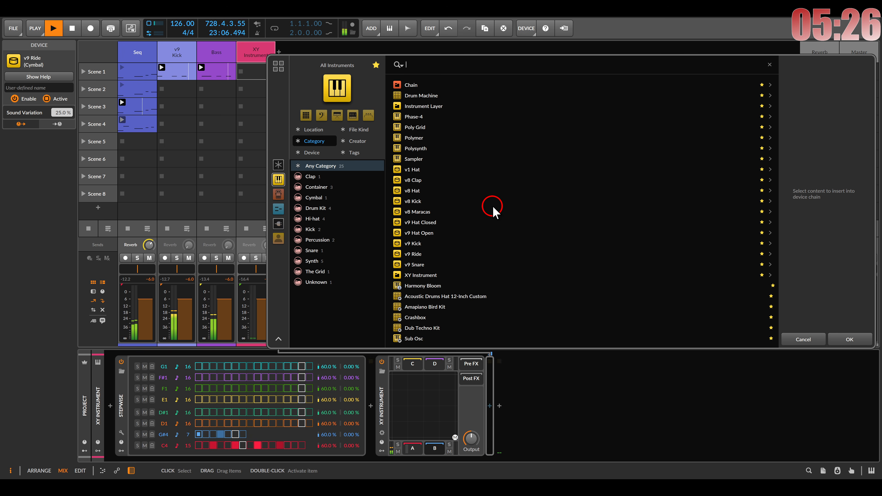
pyautogui.doubleClick(419, 171)
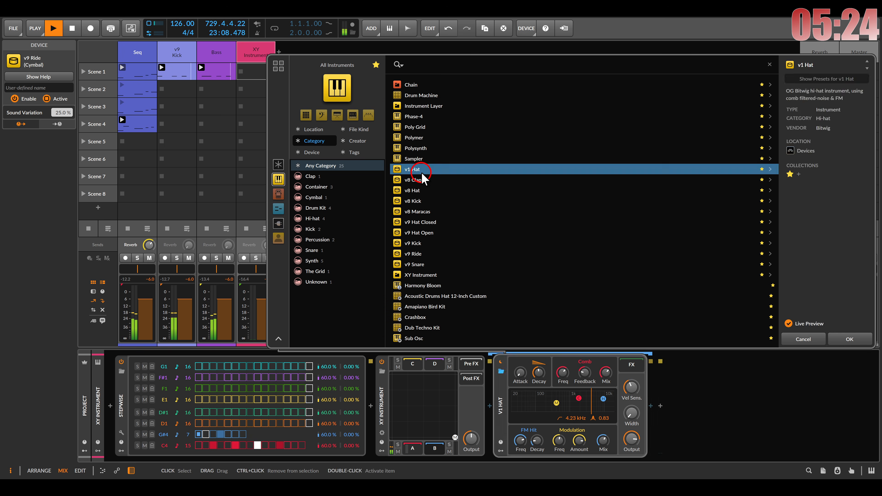
pyautogui.moveTo(526, 376); pyautogui.dragTo(526, 374)
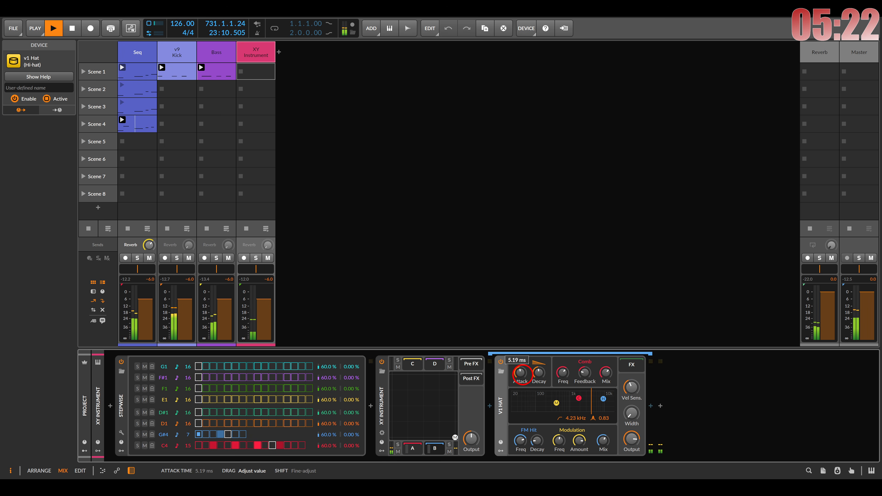
pyautogui.click(538, 373)
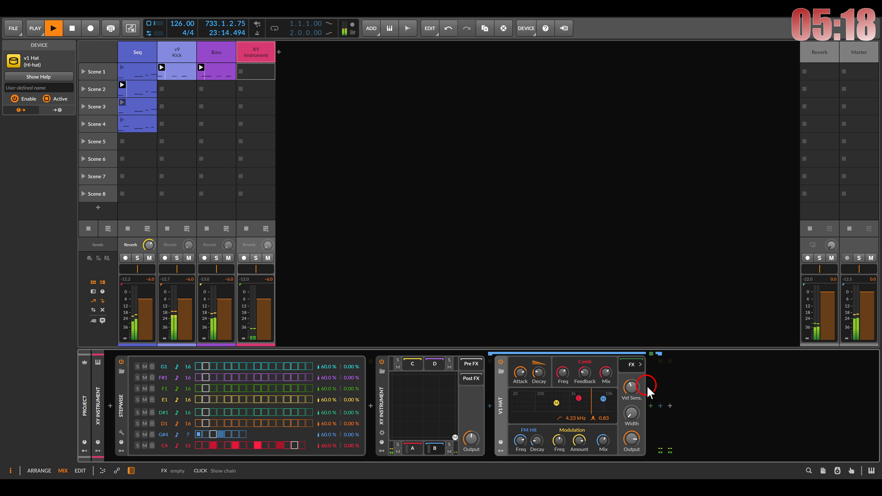
# - Add Delay+ to the v1 Hat's FX chain and adjust the hat's frequency display
pyautogui.click(631, 365)
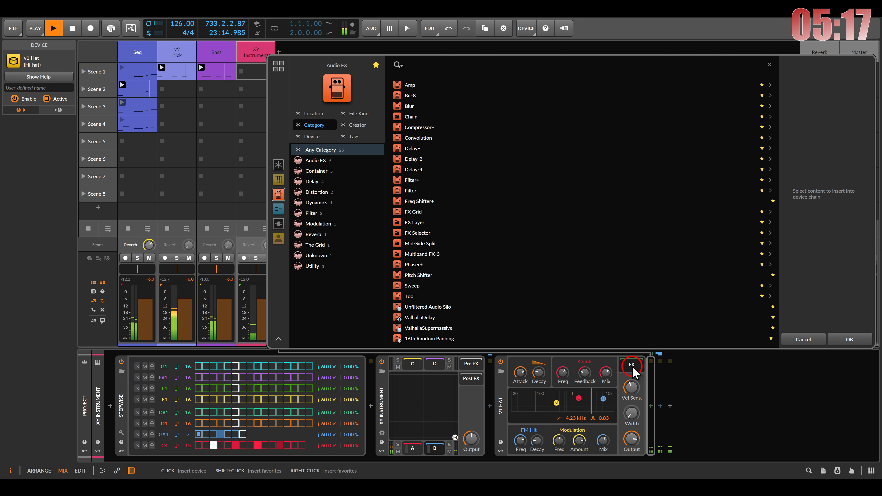
pyautogui.doubleClick(413, 149)
pyautogui.moveTo(594, 401); pyautogui.dragTo(589, 402)
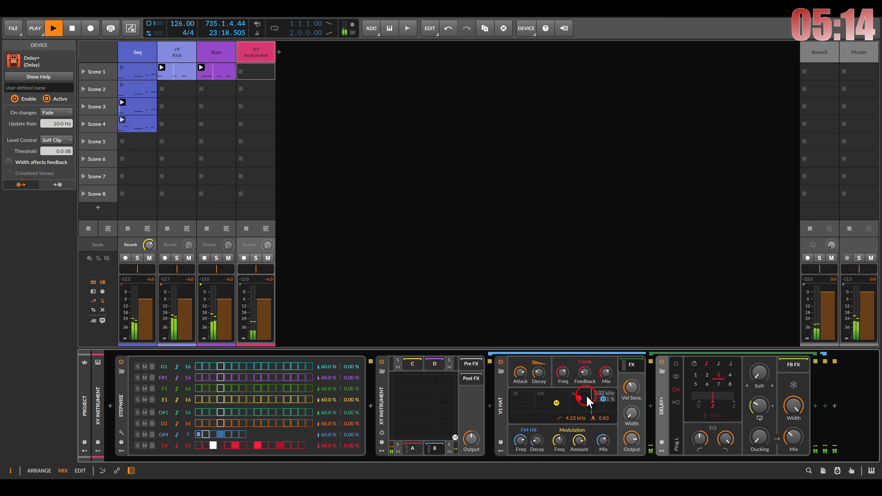
# - Balance layers A and B by moving the XY mix between them and adjusting the v9 Ride's Output and Vel Sens
pyautogui.moveTo(455, 437)
pyautogui.mouseDown()
pyautogui.moveTo(418, 440)
pyautogui.moveTo(444, 449)
pyautogui.mouseUp()
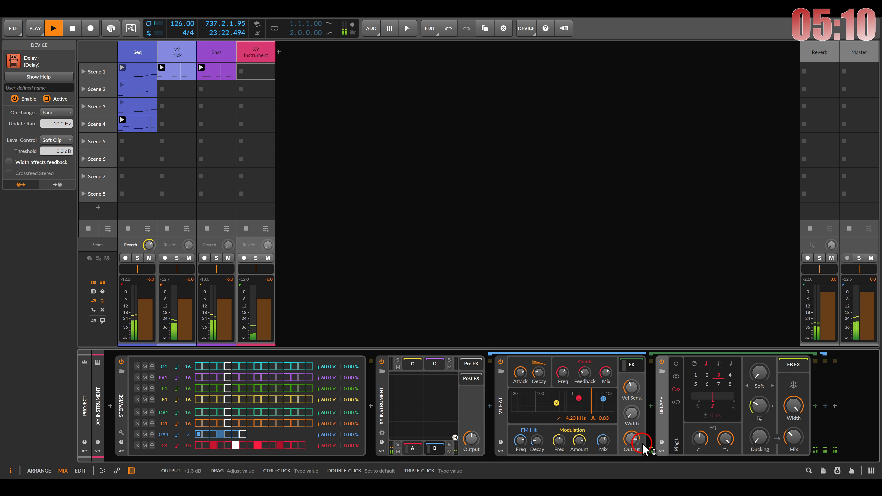
pyautogui.moveTo(455, 438); pyautogui.dragTo(388, 447)
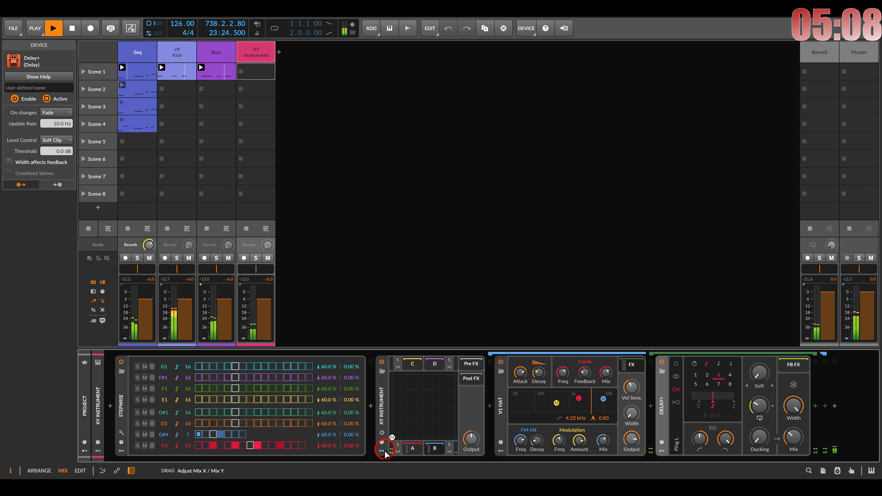
pyautogui.click(412, 448)
pyautogui.moveTo(605, 439); pyautogui.dragTo(607, 439)
pyautogui.moveTo(606, 408); pyautogui.dragTo(605, 404)
pyautogui.moveTo(393, 438)
pyautogui.mouseDown()
pyautogui.moveTo(461, 442)
pyautogui.moveTo(386, 444)
pyautogui.mouseUp()
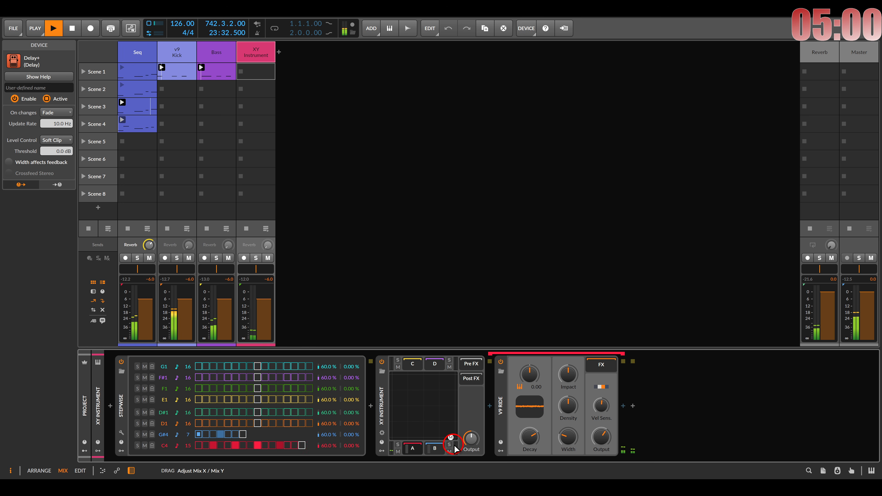
# - Move the XY mix to corner C and load a v9 Snare into that layer with a Decay of 505 ms
pyautogui.moveTo(455, 448); pyautogui.dragTo(394, 375)
pyautogui.click(412, 368)
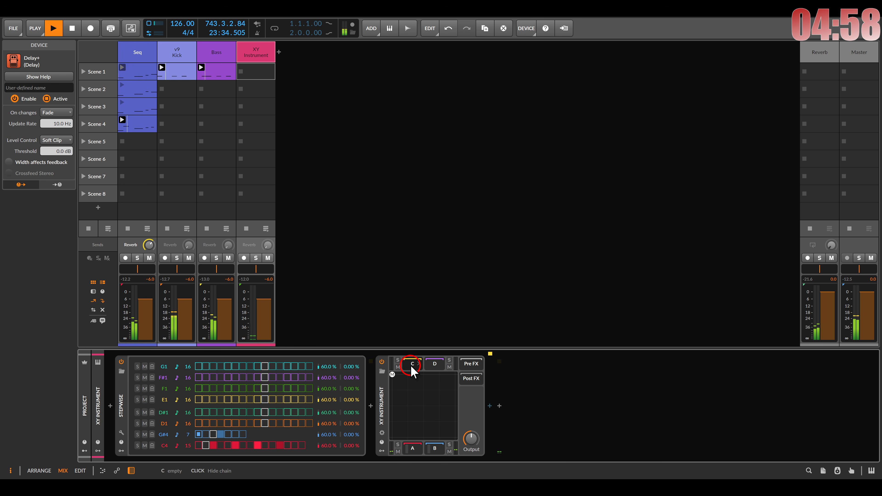
pyautogui.click(490, 405)
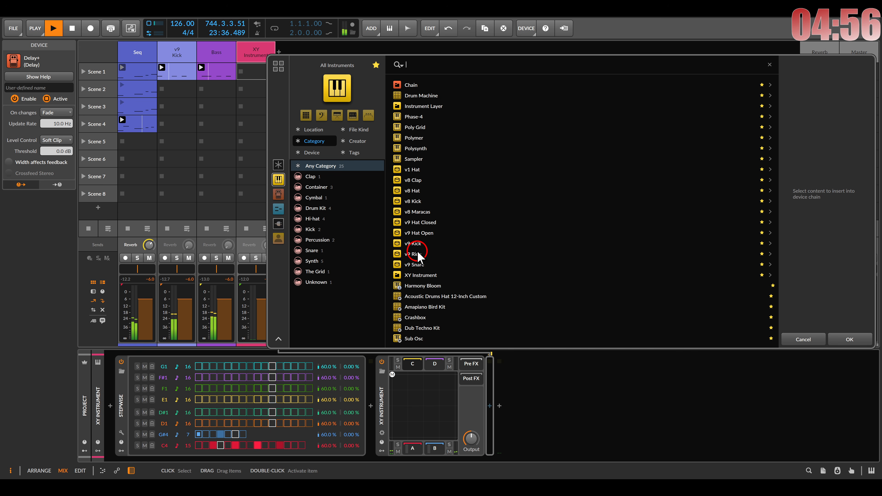
pyautogui.doubleClick(416, 264)
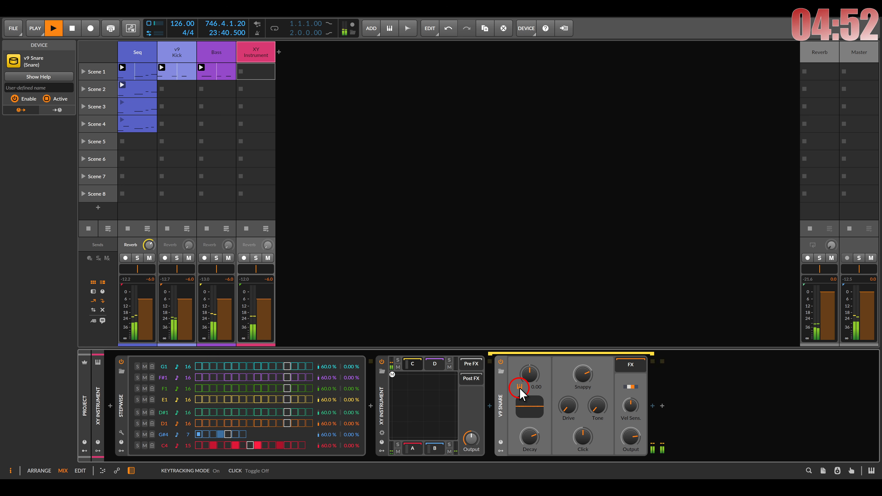
pyautogui.click(531, 407)
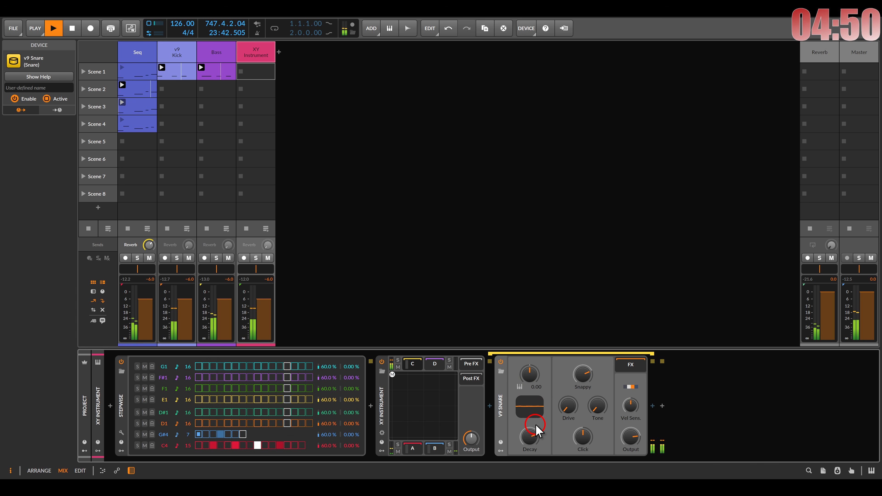
pyautogui.moveTo(526, 436); pyautogui.dragTo(526, 428)
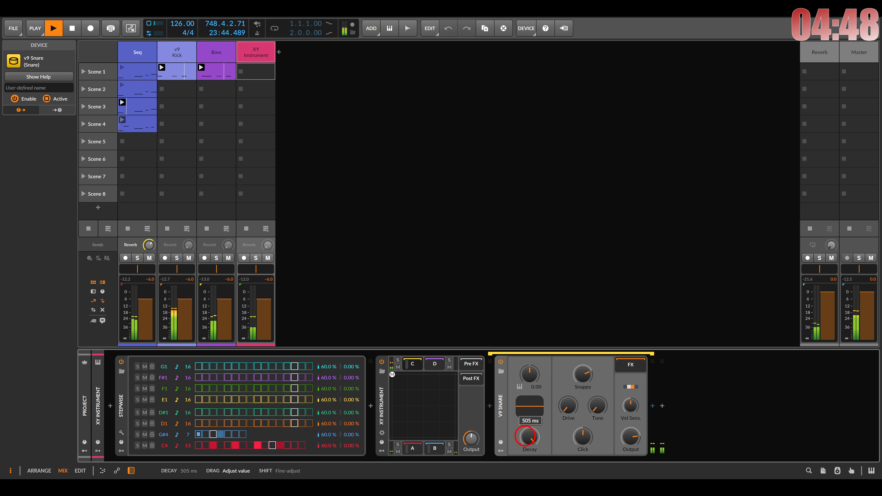
# - Set the v9 Snare's Snappy to 100 % and add a Pitch Shifter to its FX chain
pyautogui.click(583, 376)
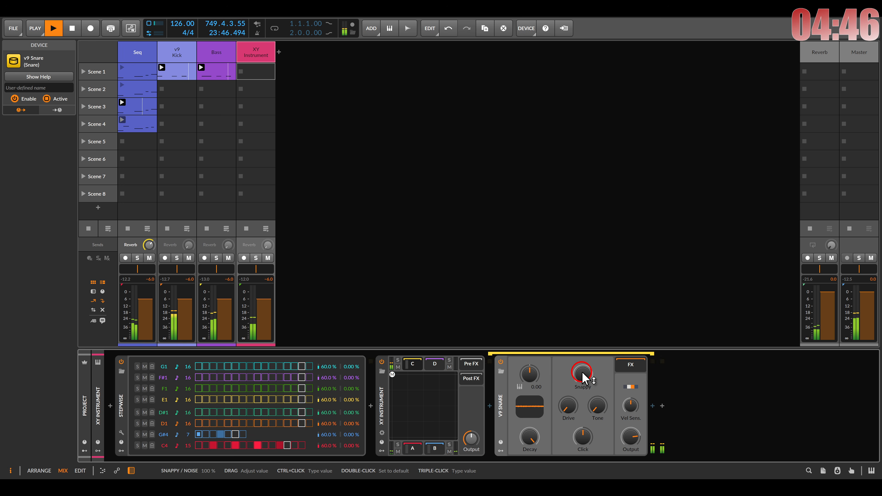
pyautogui.moveTo(632, 410); pyautogui.dragTo(632, 389)
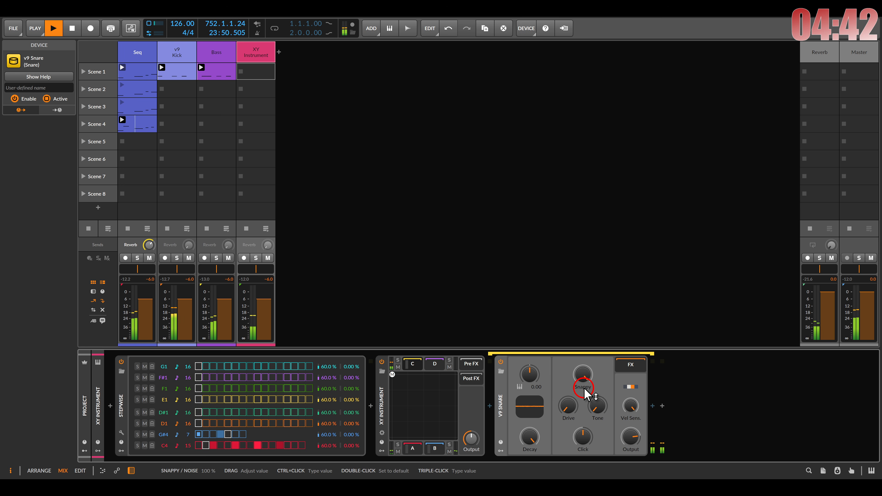
pyautogui.click(652, 406)
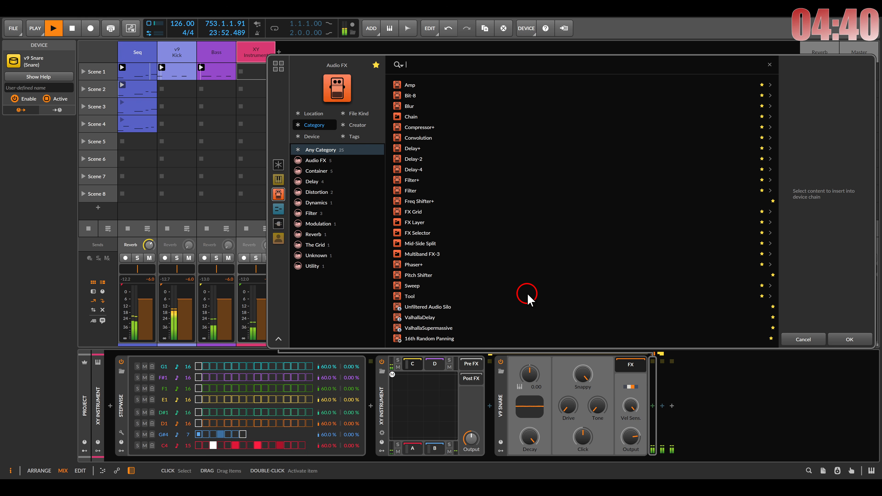
pyautogui.doubleClick(429, 275)
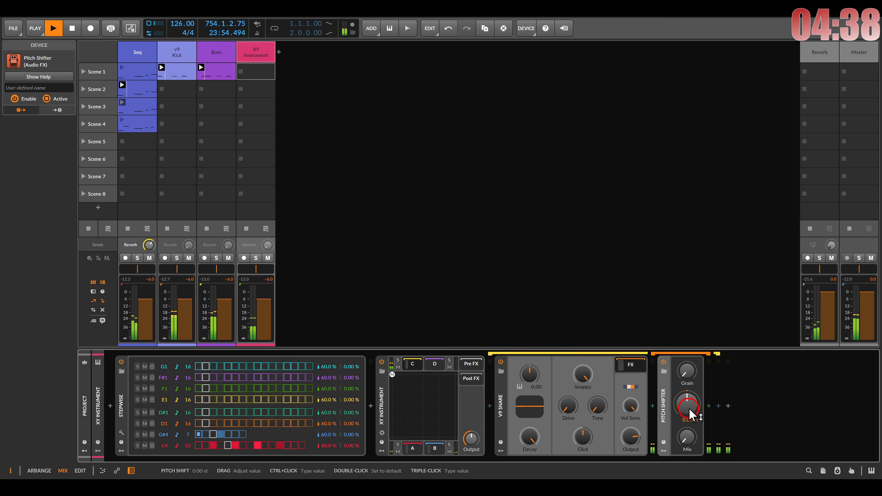
# - Set the Pitch Shifter on the snare to 12.00 st and adjust its Grain and Mix
pyautogui.moveTo(687, 438); pyautogui.dragTo(681, 400)
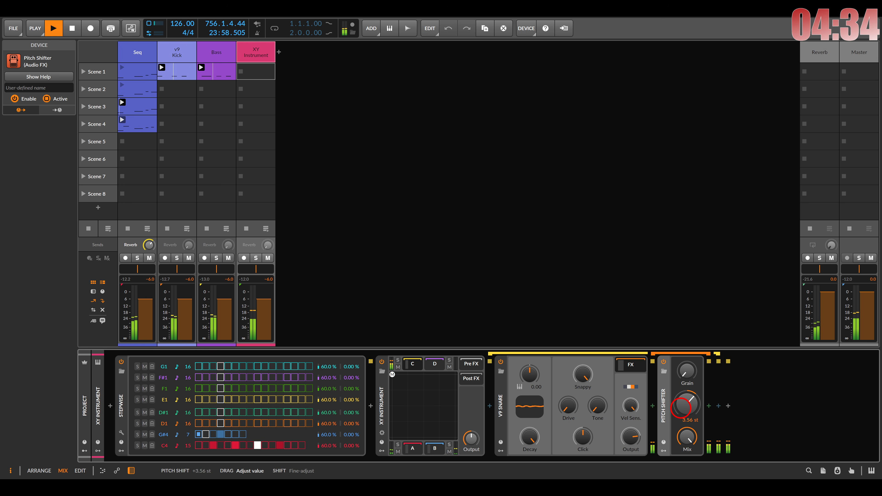
pyautogui.moveTo(687, 432); pyautogui.dragTo(689, 407)
pyautogui.click(688, 403)
pyautogui.moveTo(686, 371); pyautogui.dragTo(685, 367)
pyautogui.click(687, 439)
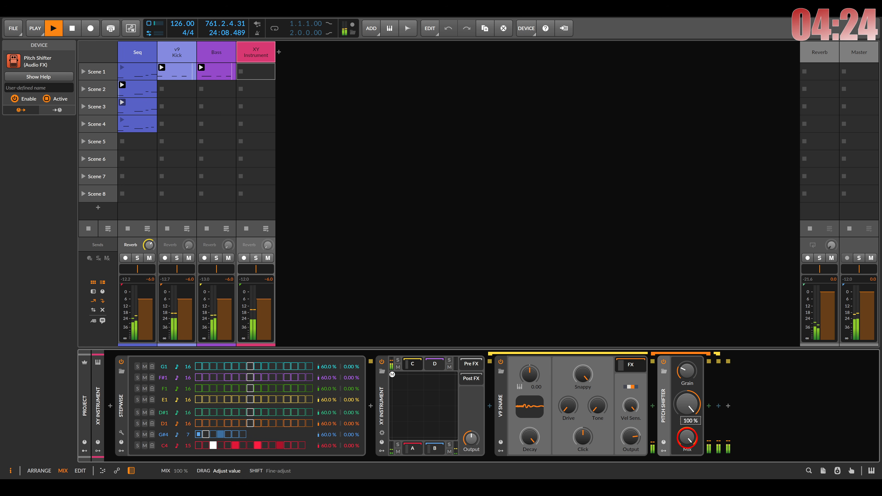
pyautogui.moveTo(687, 438); pyautogui.dragTo(686, 448)
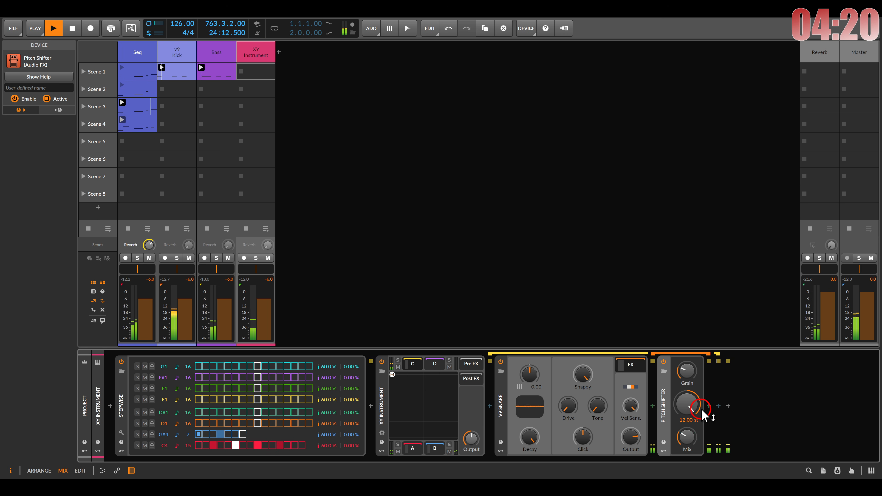
# - Add ValhallaSupermassive after the snare's Pitch Shifter with its Mix at 15 %, and close the plug-in window
pyautogui.click(709, 405)
pyautogui.doubleClick(435, 328)
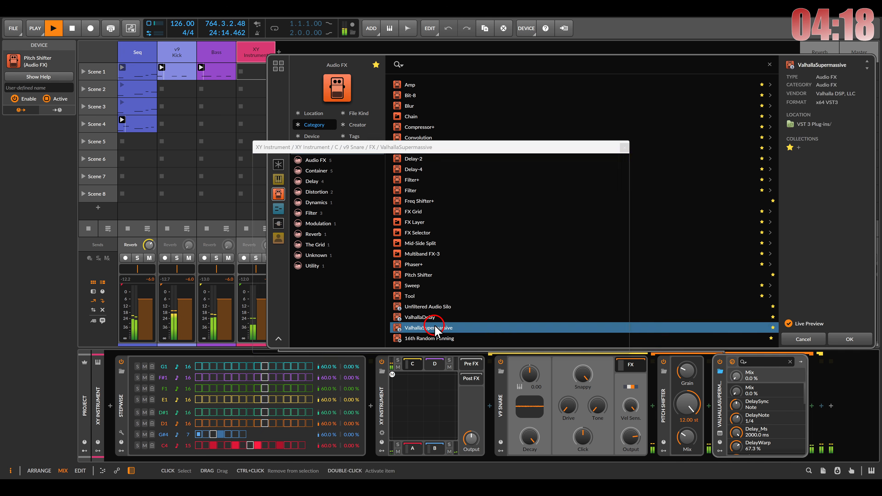
pyautogui.moveTo(299, 238); pyautogui.dragTo(297, 225)
pyautogui.click(624, 148)
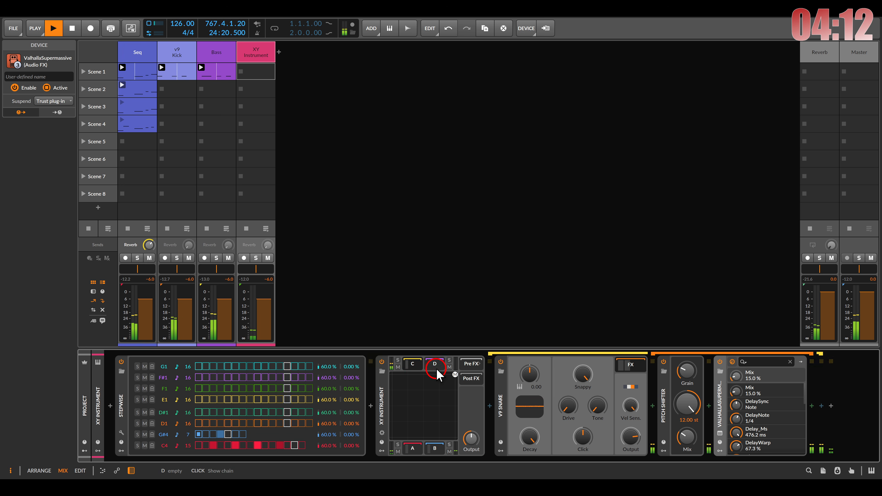
# - Load a v8 Maracas into layer D with a Decay of 300 ms, an Attack of 1.00 ms and adjusted Vel Sens
pyautogui.click(469, 365)
pyautogui.click(490, 406)
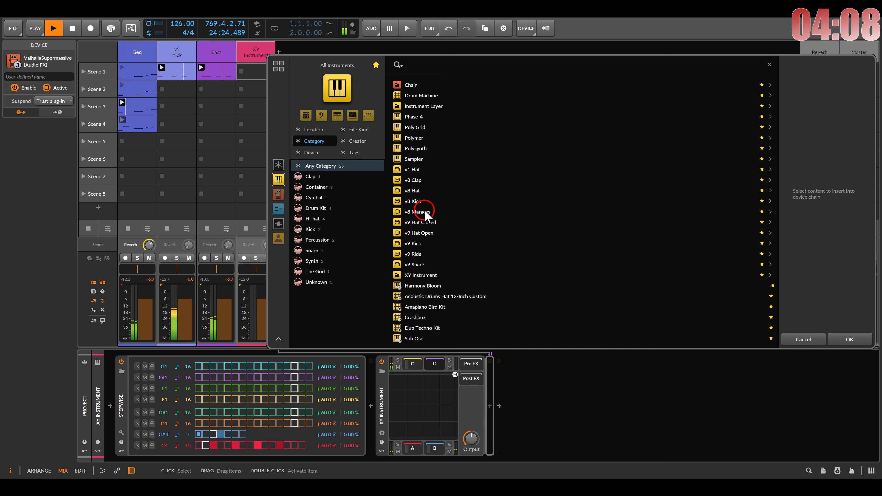
pyautogui.doubleClick(417, 212)
pyautogui.click(528, 389)
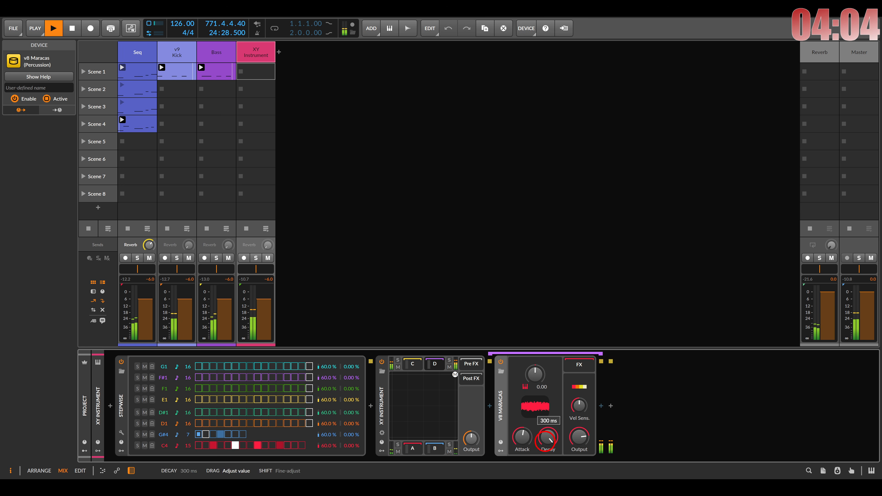
pyautogui.moveTo(522, 440)
pyautogui.mouseDown()
pyautogui.moveTo(523, 431)
pyautogui.moveTo(523, 445)
pyautogui.mouseUp()
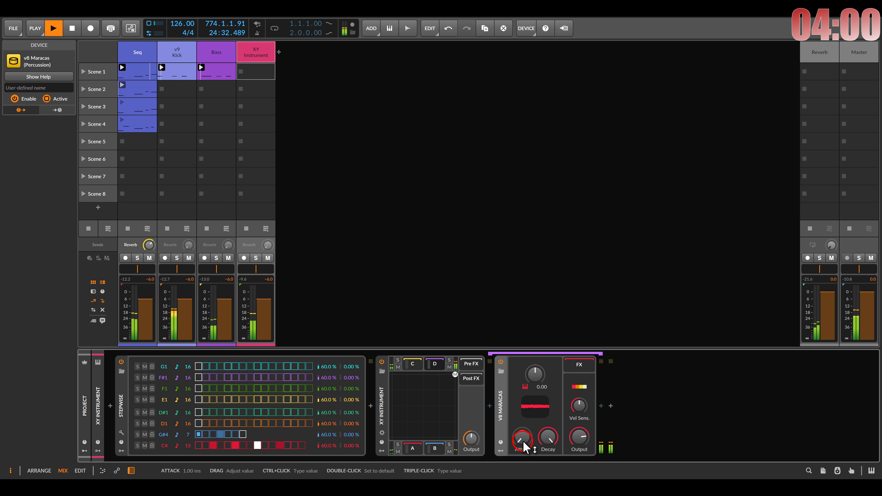
pyautogui.moveTo(579, 406); pyautogui.dragTo(579, 402)
pyautogui.click(573, 389)
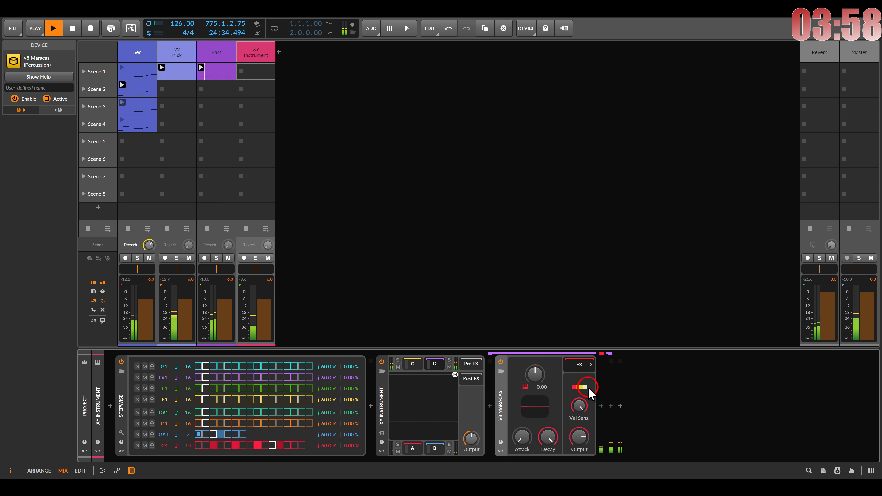
# - Add Delay+ followed by Filter+ to the v8 Maracas' FX chain
pyautogui.click(601, 405)
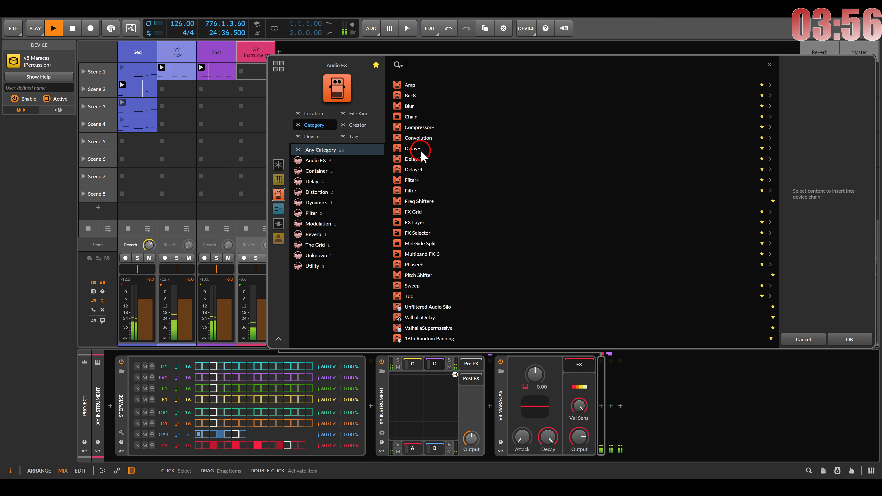
pyautogui.doubleClick(421, 150)
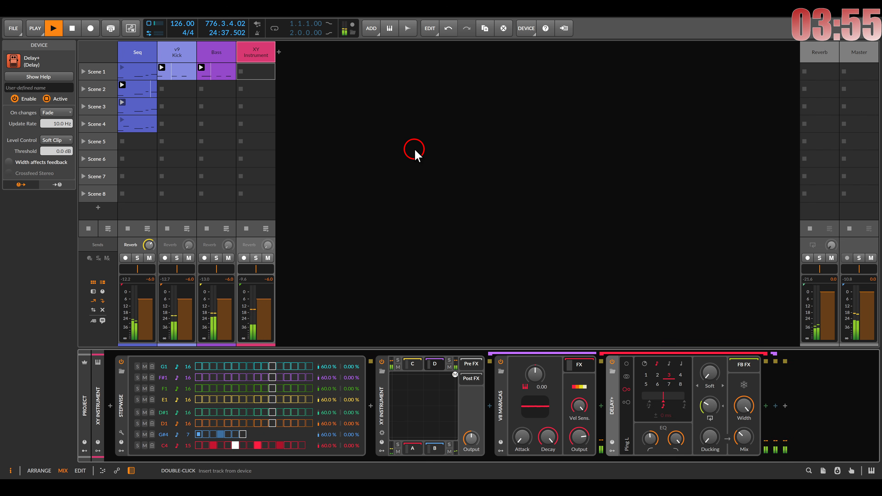
pyautogui.click(765, 406)
pyautogui.doubleClick(418, 179)
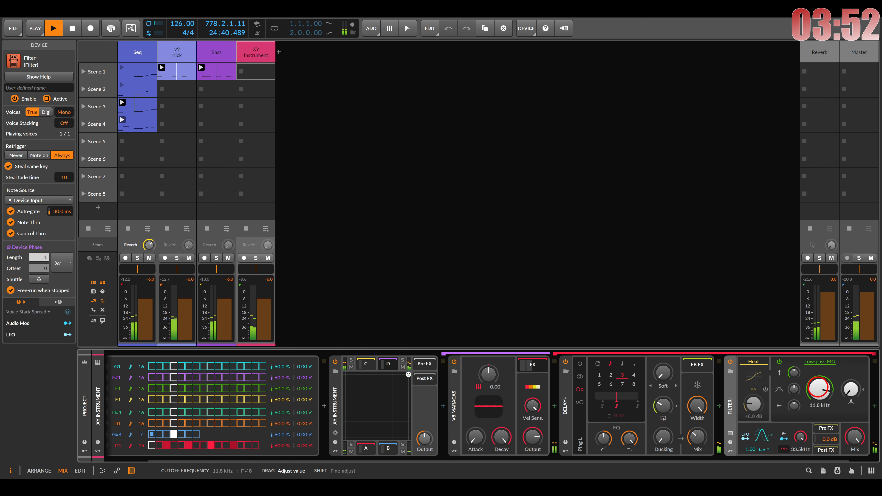
# - Set the Filter+ cutoff to 10.4 kHz and its LFO to 5.00 bars, and move Filter+ in front of Delay+
pyautogui.moveTo(820, 389); pyautogui.dragTo(820, 368)
pyautogui.moveTo(856, 386); pyautogui.dragTo(793, 388)
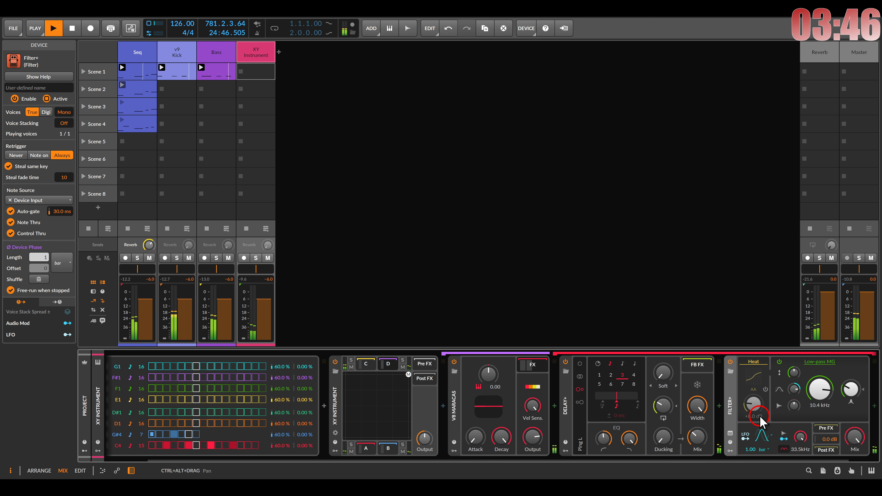
pyautogui.moveTo(752, 451)
pyautogui.mouseDown()
pyautogui.moveTo(751, 438)
pyautogui.moveTo(745, 449)
pyautogui.mouseUp()
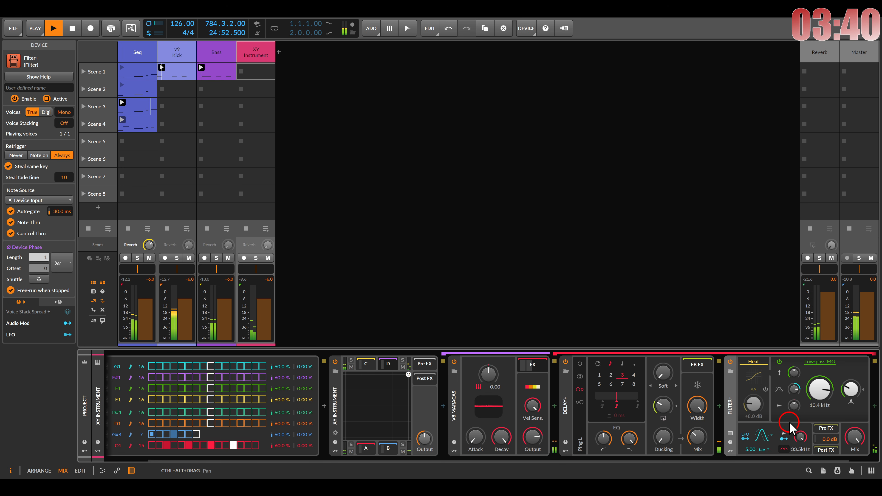
pyautogui.moveTo(791, 426); pyautogui.dragTo(753, 431)
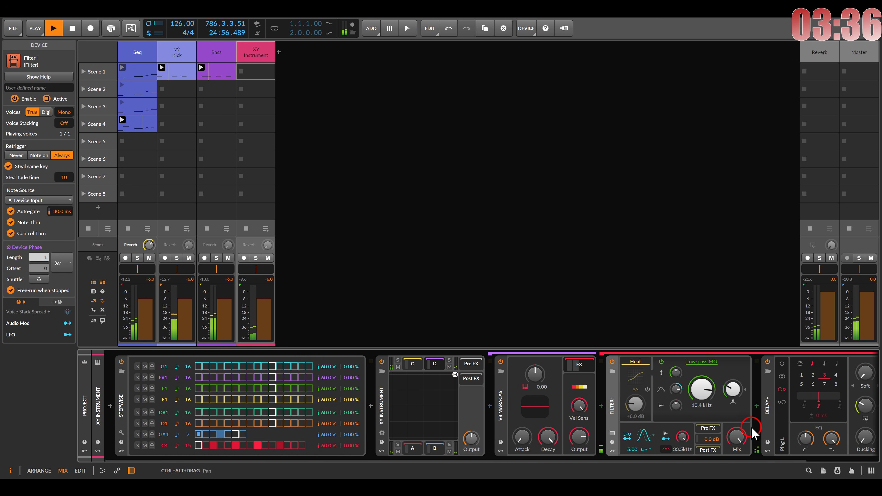
# - Show the XY Instrument's X and Y controls and modulator slots, and move the mix to corner A with Mix X at 0 %
pyautogui.click(382, 433)
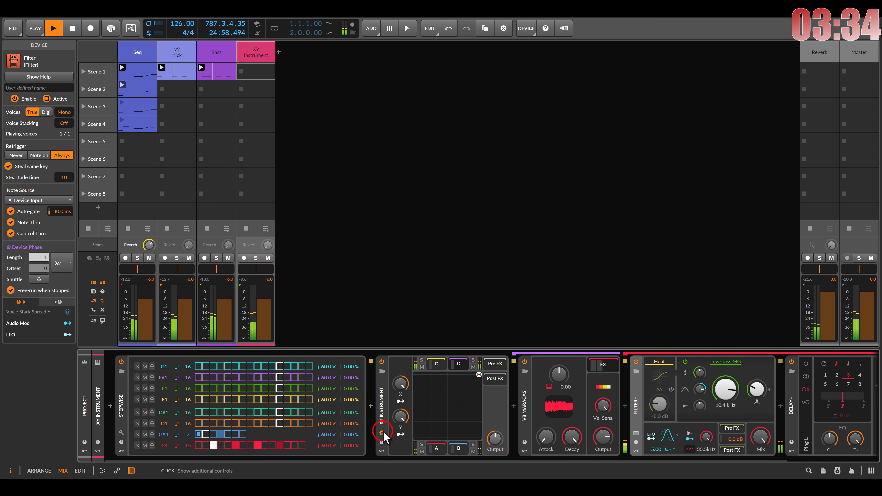
pyautogui.click(382, 451)
pyautogui.click(416, 378)
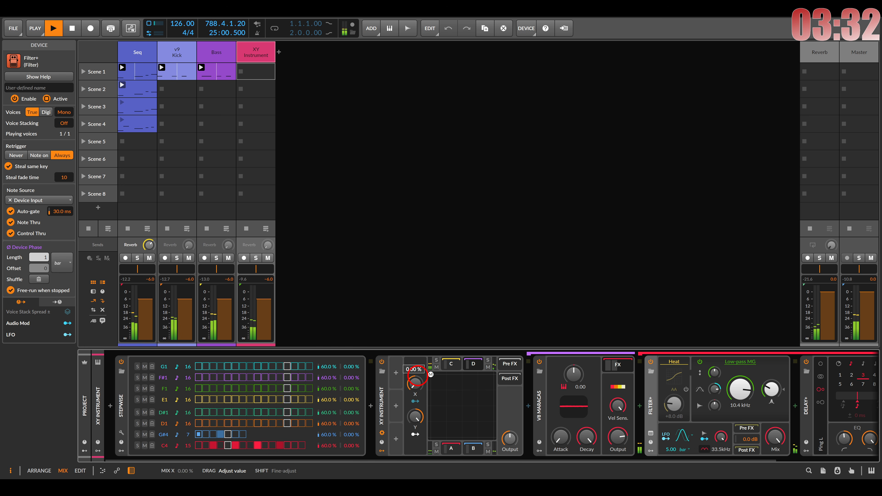
pyautogui.moveTo(416, 419); pyautogui.dragTo(422, 429)
# - Add two Steps modulators to the percussion track's XY Instrument
pyautogui.click(397, 372)
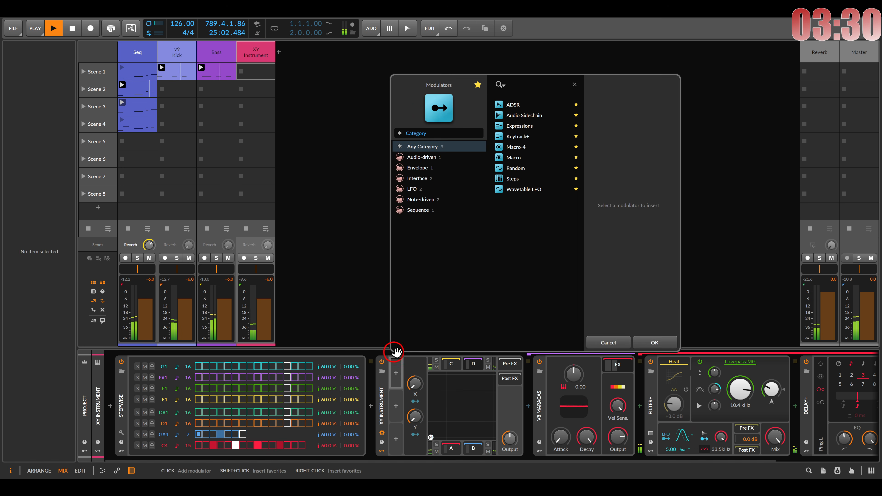
pyautogui.doubleClick(503, 178)
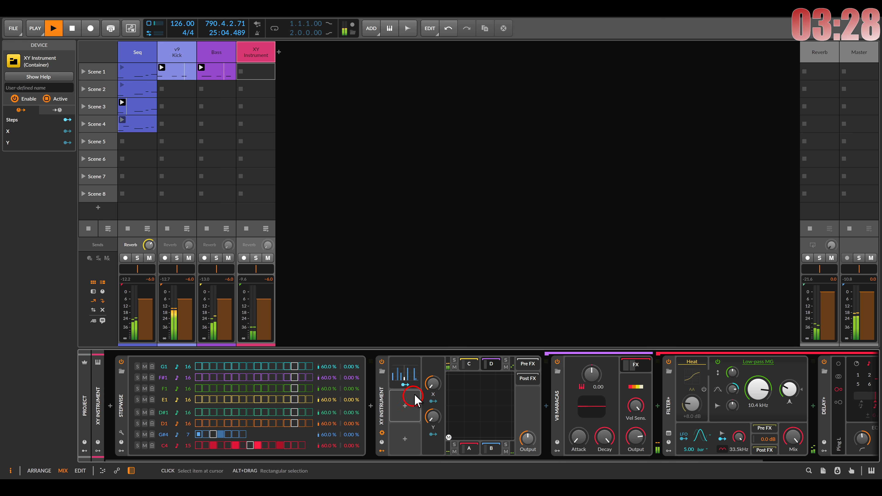
pyautogui.click(405, 405)
pyautogui.doubleClick(495, 230)
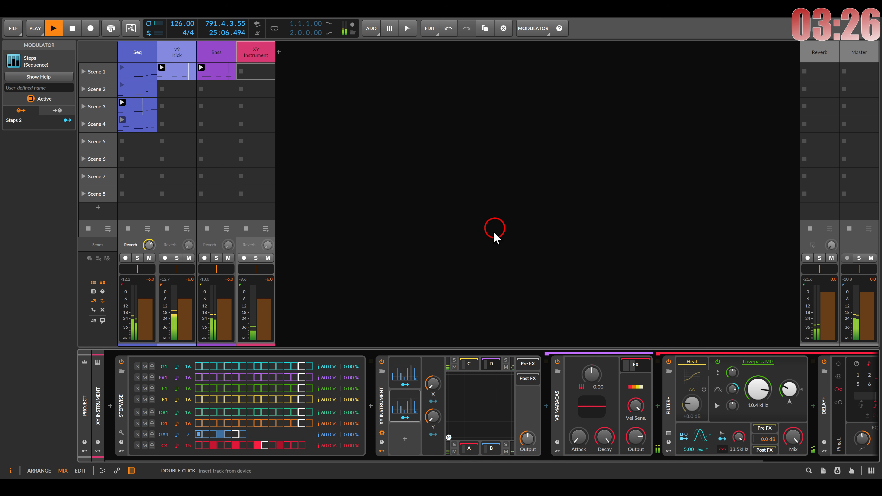
# - Set the first Steps modulator to 12 steps and randomize its step values
pyautogui.click(404, 370)
pyautogui.click(432, 435)
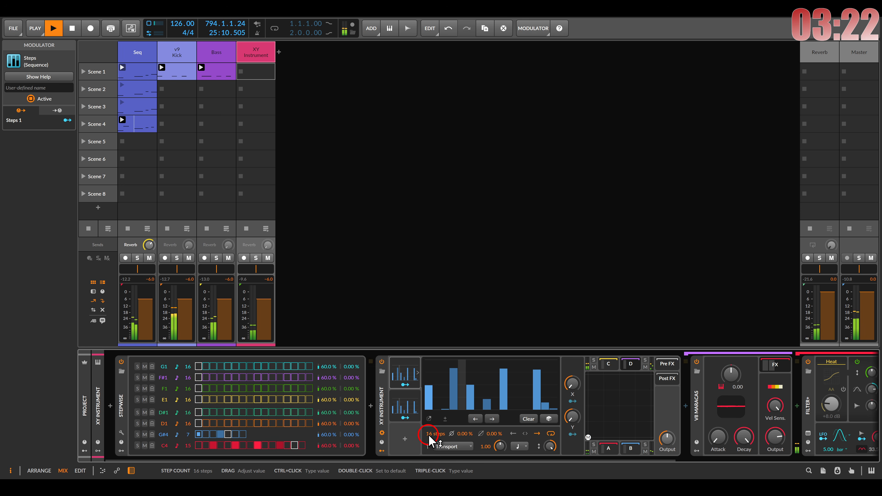
pyautogui.moveTo(430, 436); pyautogui.dragTo(430, 437)
pyautogui.moveTo(430, 435); pyautogui.dragTo(430, 441)
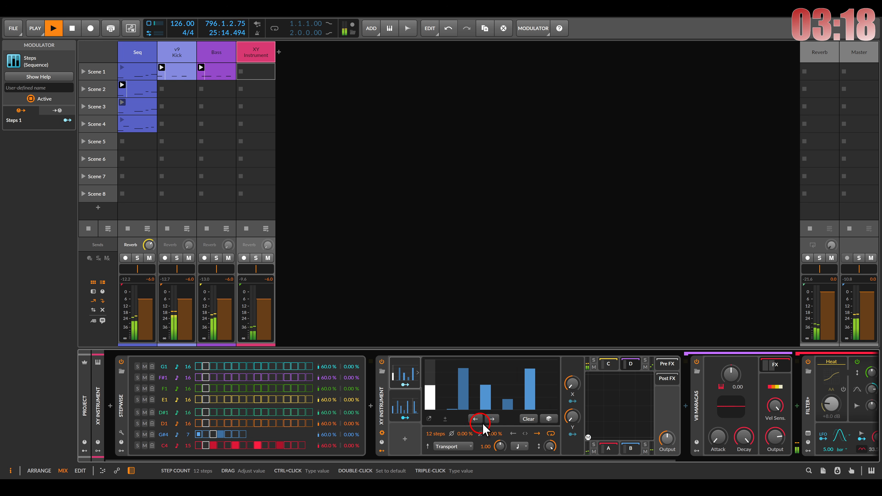
pyautogui.click(548, 419)
pyautogui.click(432, 418)
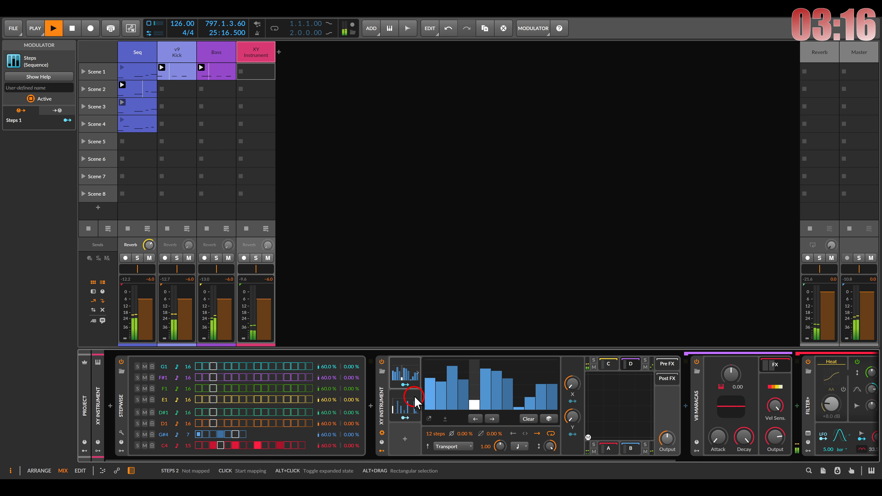
# - Map the first Steps modulator to the XY Instrument's Mix X with an amount of 1.000
pyautogui.click(405, 384)
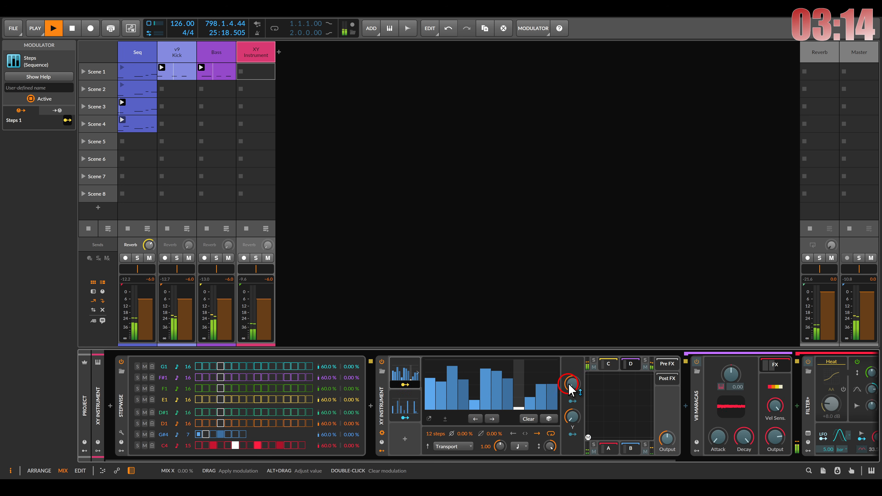
pyautogui.moveTo(570, 385); pyautogui.dragTo(570, 358)
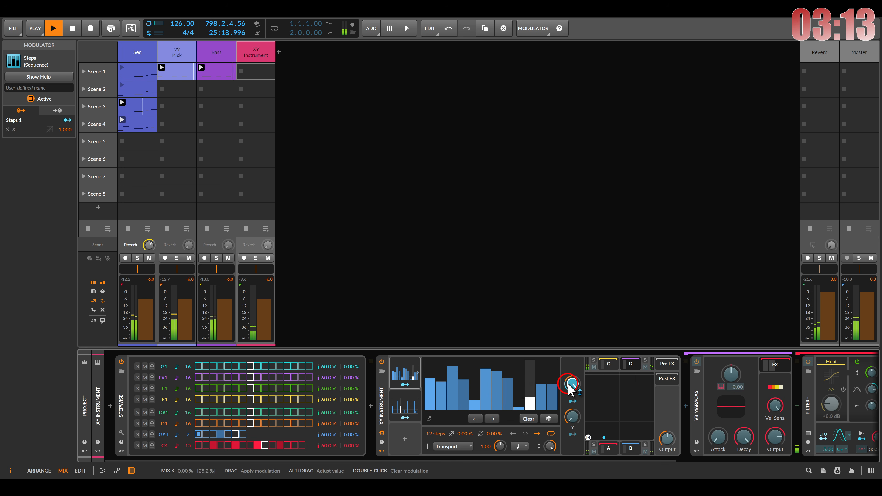
pyautogui.click(405, 385)
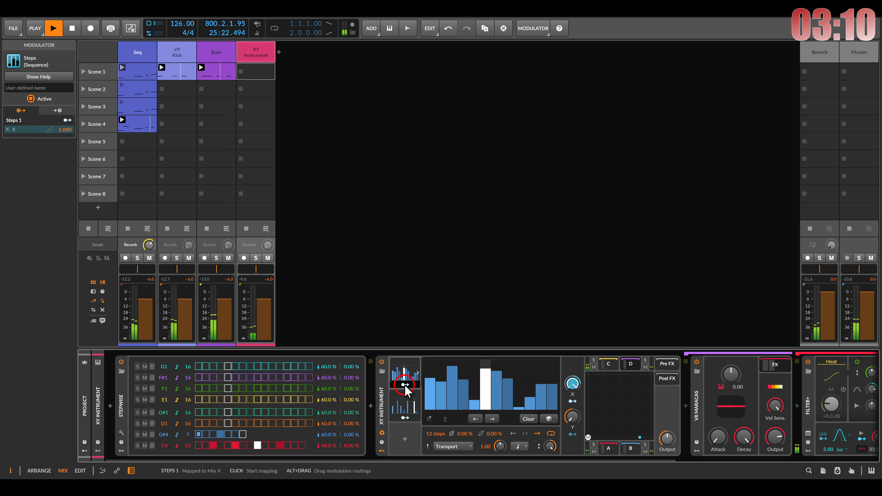
# - Set the second Steps modulator to 10 randomized steps and map it to the Y mix with an amount of 1.000
pyautogui.click(404, 405)
pyautogui.click(434, 433)
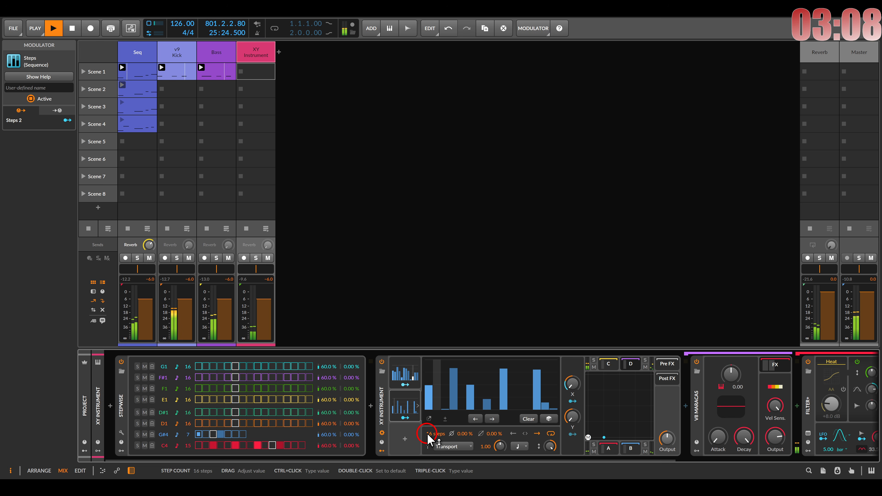
pyautogui.click(402, 373)
pyautogui.click(406, 409)
pyautogui.moveTo(430, 439); pyautogui.dragTo(431, 441)
pyautogui.click(549, 419)
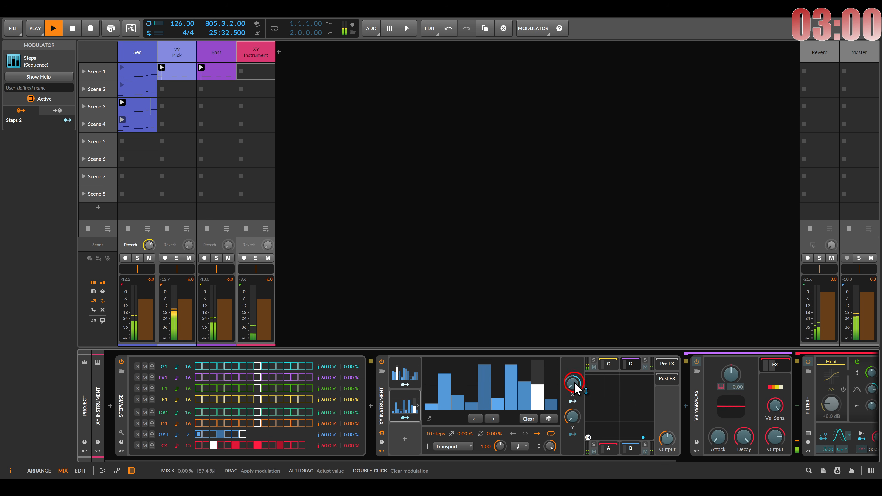
pyautogui.moveTo(573, 418); pyautogui.dragTo(572, 386)
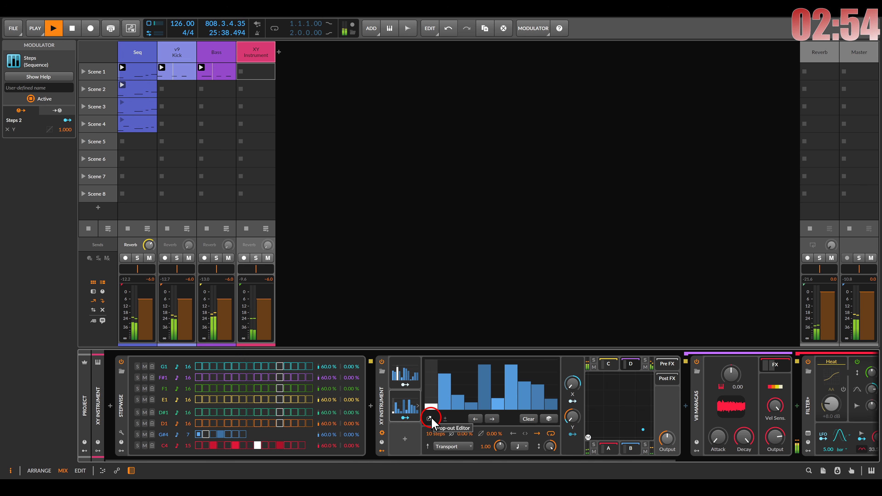
# - Insert ValhallaSupermassive into the percussion XY Instrument's Post FX chain and close its plug-in window
pyautogui.click(668, 379)
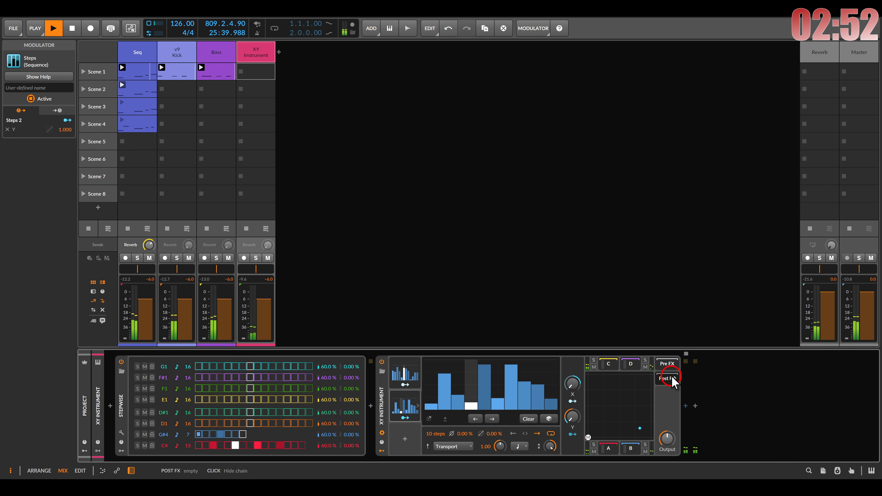
pyautogui.click(685, 406)
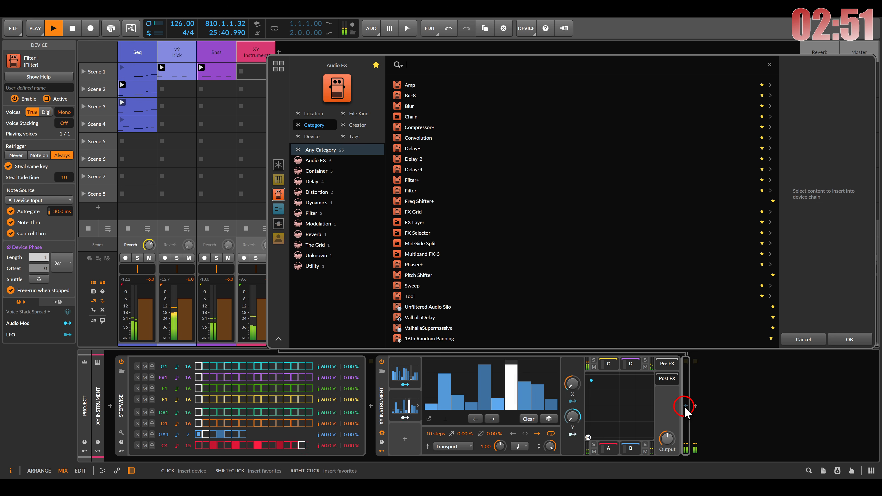
pyautogui.doubleClick(448, 328)
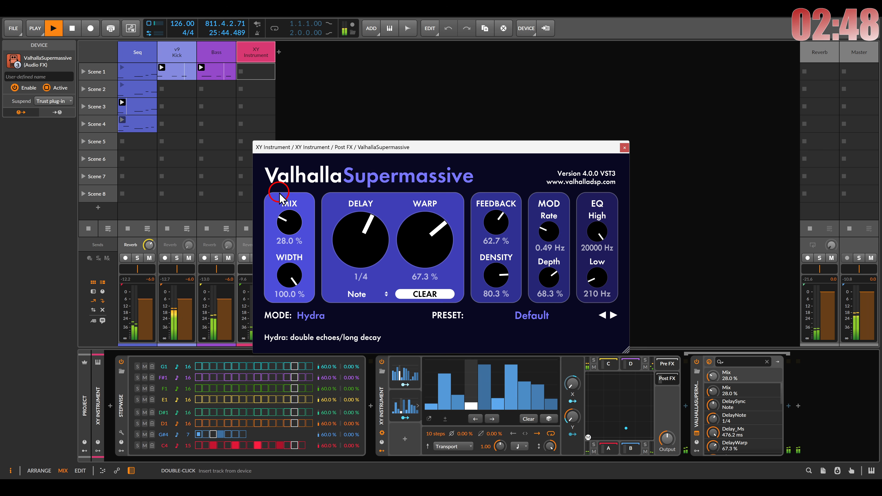
pyautogui.click(624, 147)
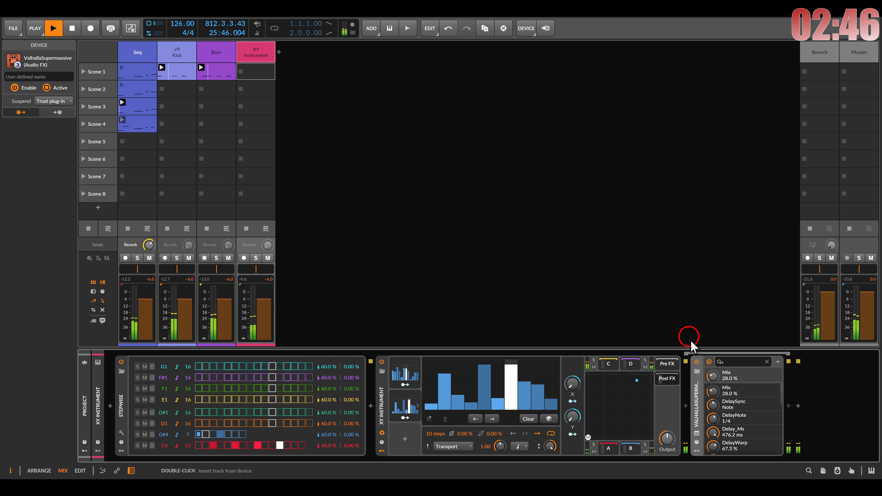
pyautogui.click(788, 406)
pyautogui.click(803, 339)
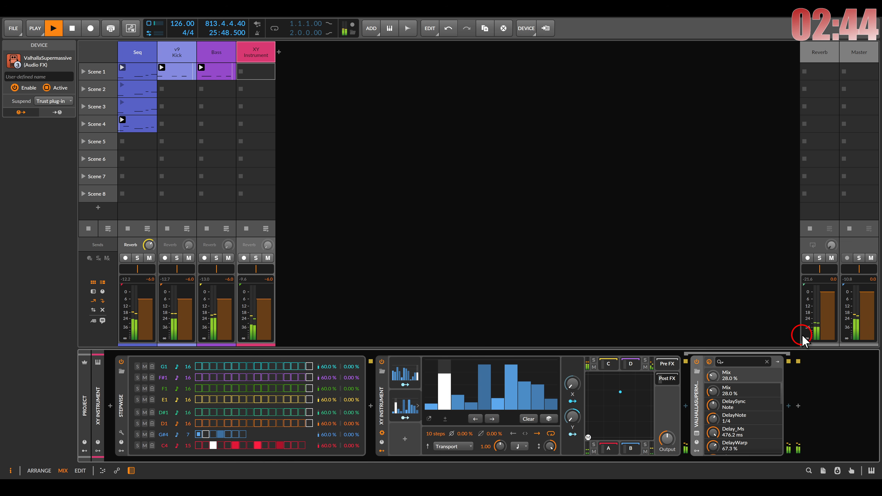
pyautogui.click(667, 378)
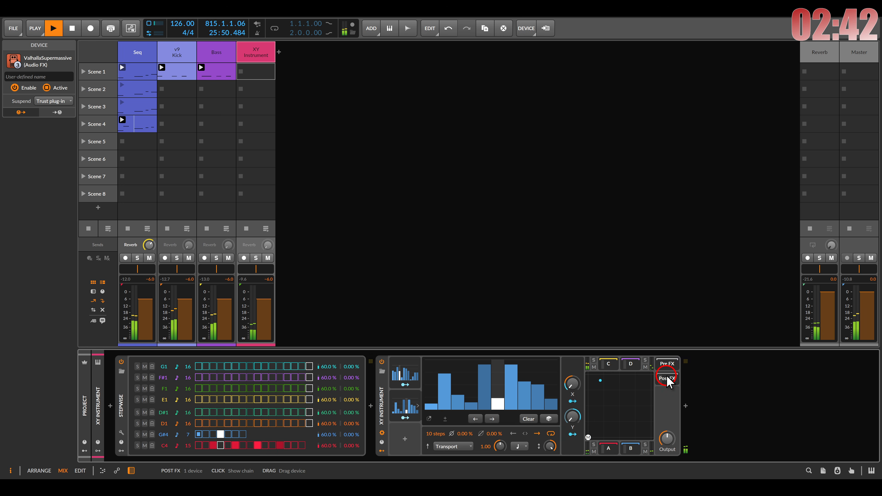
pyautogui.click(666, 379)
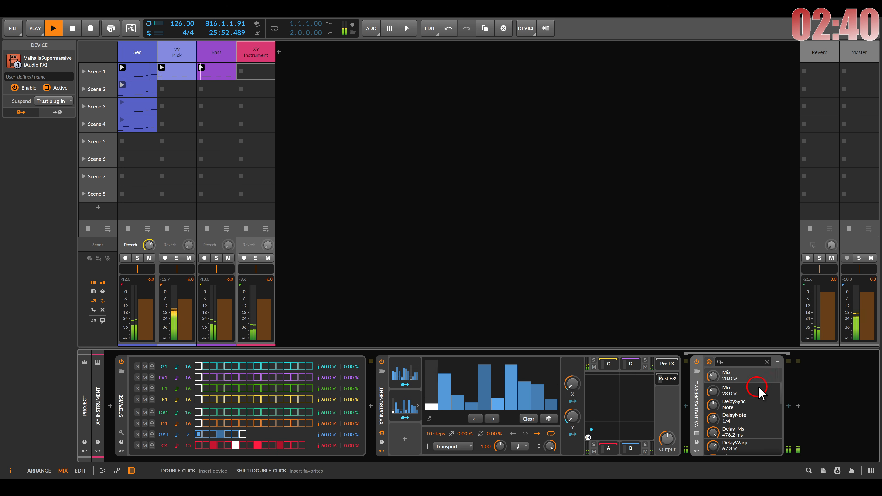
# - Insert Multiband FX-3 after ValhallaSupermassive and turn the low band's gain down
pyautogui.click(787, 406)
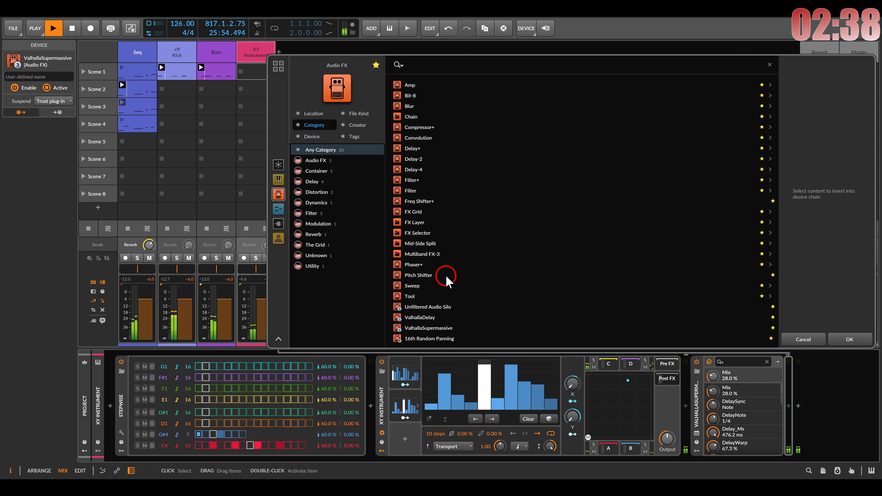
pyautogui.doubleClick(438, 255)
pyautogui.moveTo(794, 379); pyautogui.dragTo(794, 417)
# - Solo the percussion track and the mid band, and raise the Multiband FX-3's high crossover to about 3.73 kHz
pyautogui.click(260, 257)
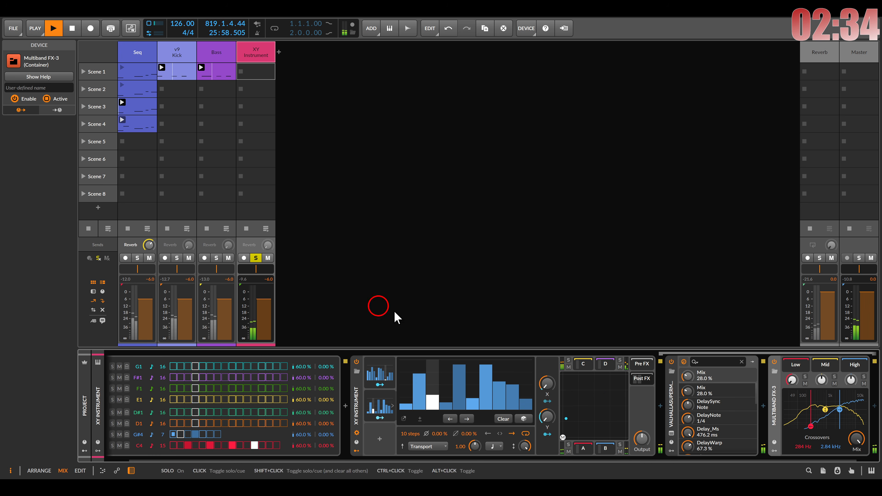
pyautogui.hscroll(1, 535, 434)
pyautogui.click(811, 377)
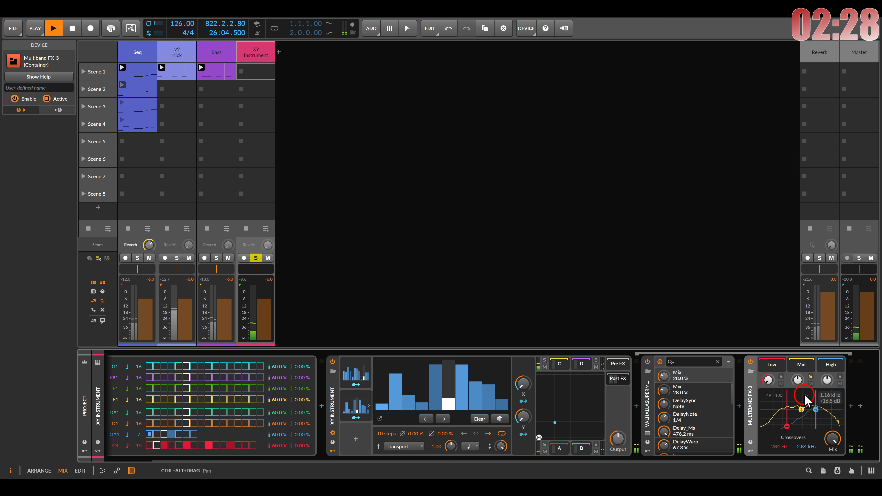
pyautogui.moveTo(815, 410); pyautogui.dragTo(819, 411)
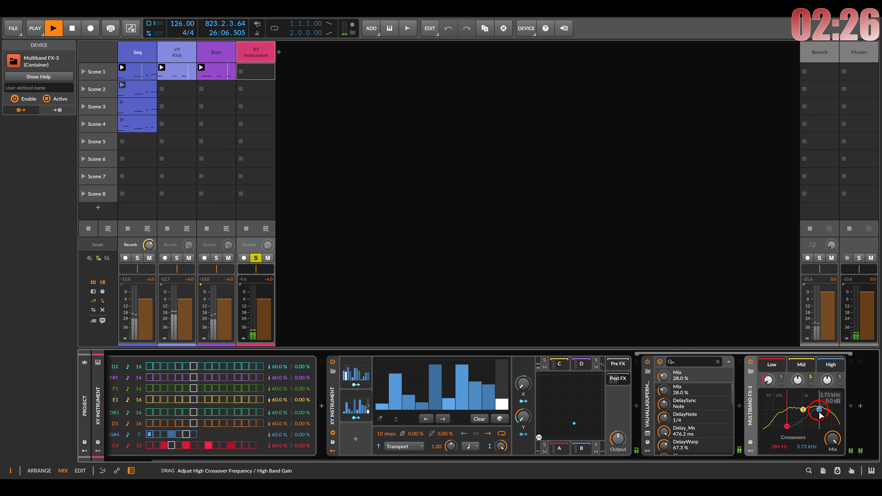
# - Set the source of the project-level Ducking audio sidechain modulator to v9 Kick Out
pyautogui.click(84, 451)
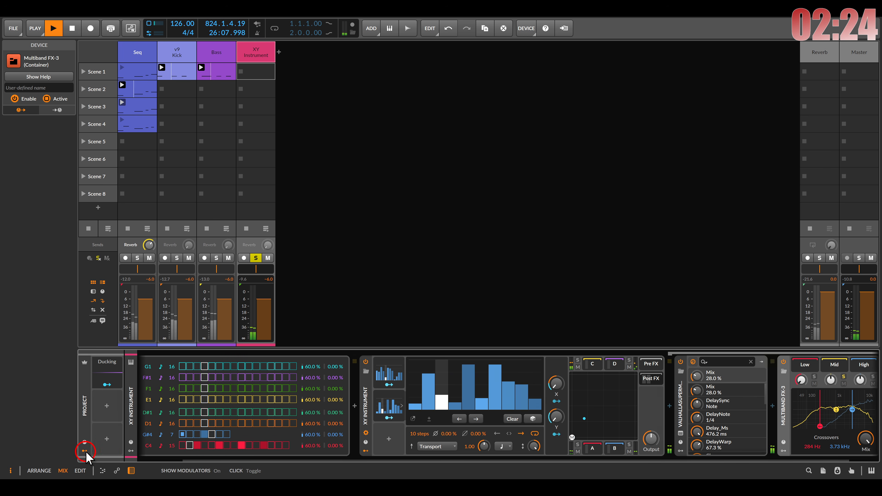
pyautogui.click(104, 370)
pyautogui.click(166, 371)
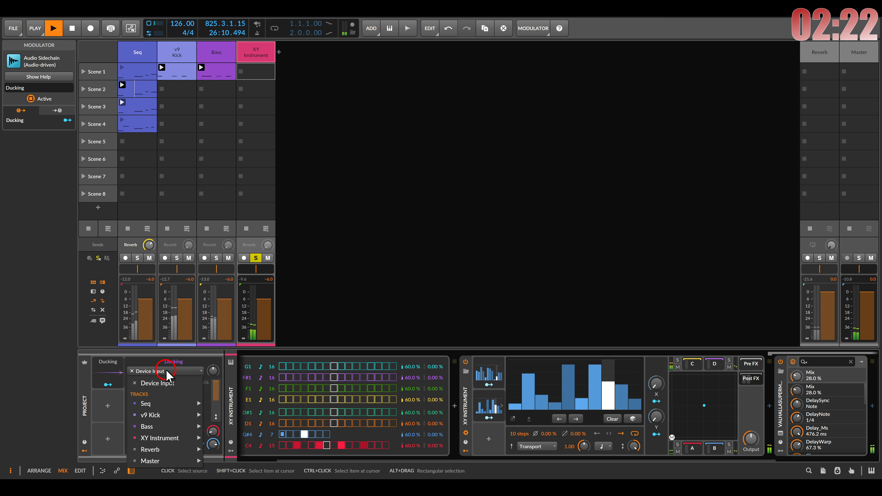
pyautogui.moveTo(166, 414)
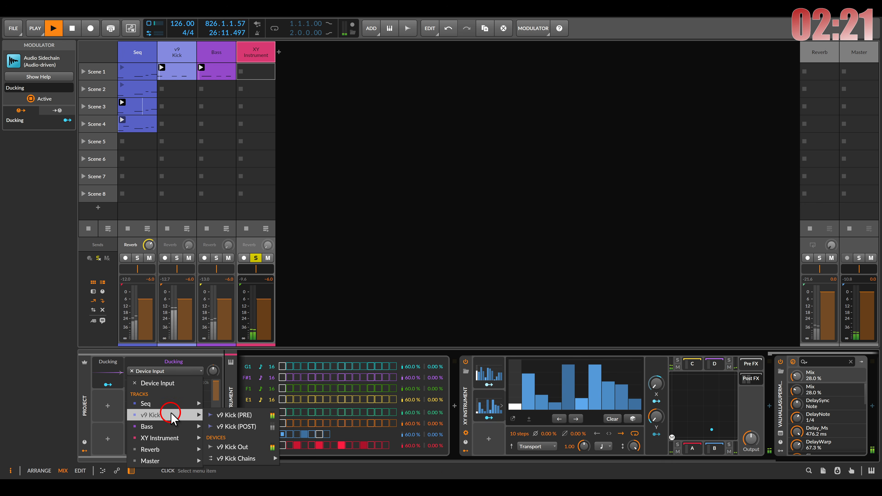
pyautogui.click(245, 446)
# - Map Ducking to the Multiband FX-3's mid gain at -1.18 and high gain at -0.75, and unsolo the percussion track
pyautogui.click(108, 385)
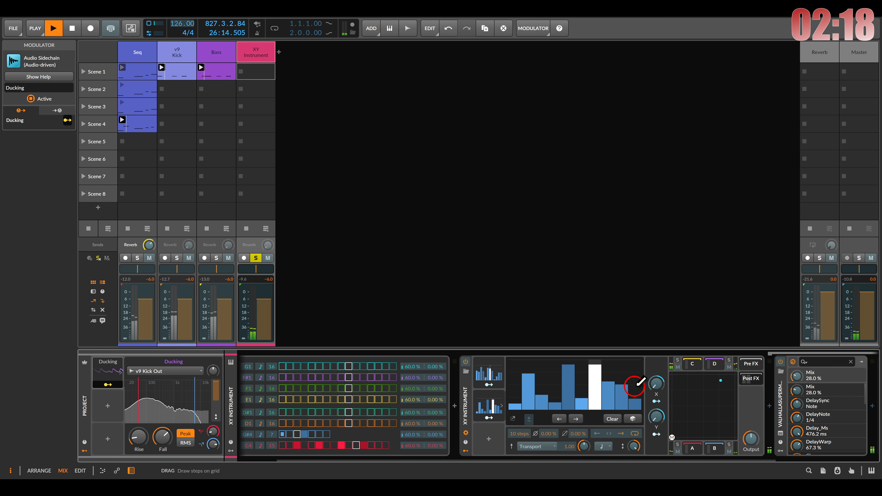
pyautogui.hscroll(4, 669, 404)
pyautogui.click(797, 380)
pyautogui.moveTo(798, 380); pyautogui.dragTo(797, 394)
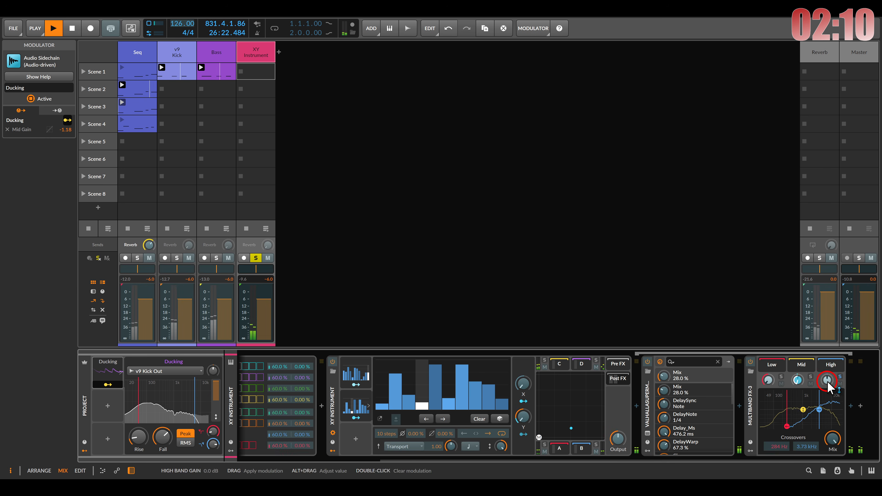
pyautogui.moveTo(827, 379); pyautogui.dragTo(827, 394)
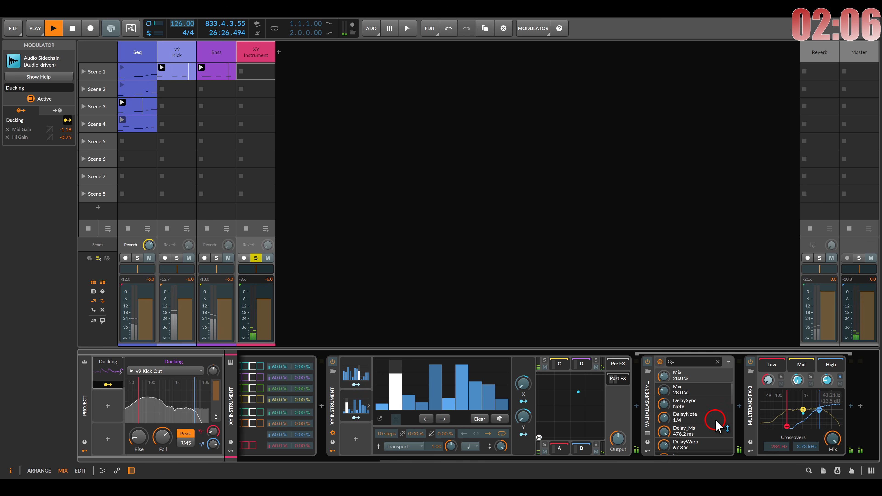
pyautogui.click(107, 384)
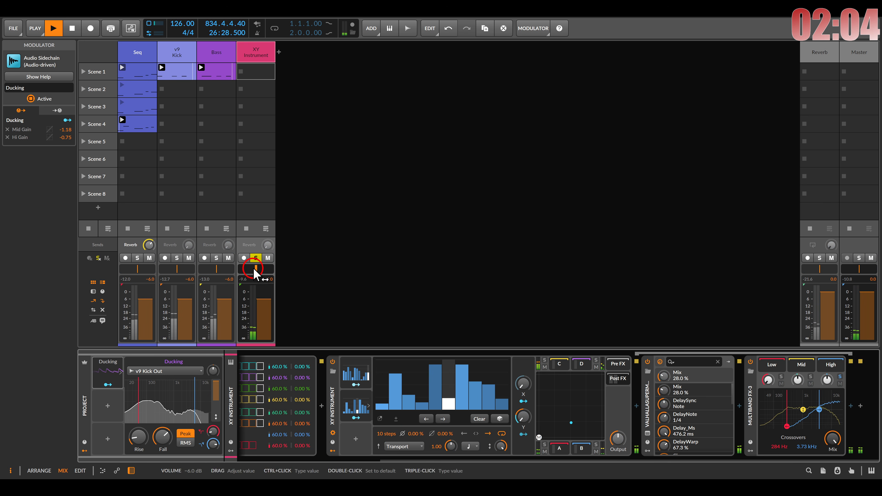
pyautogui.click(255, 258)
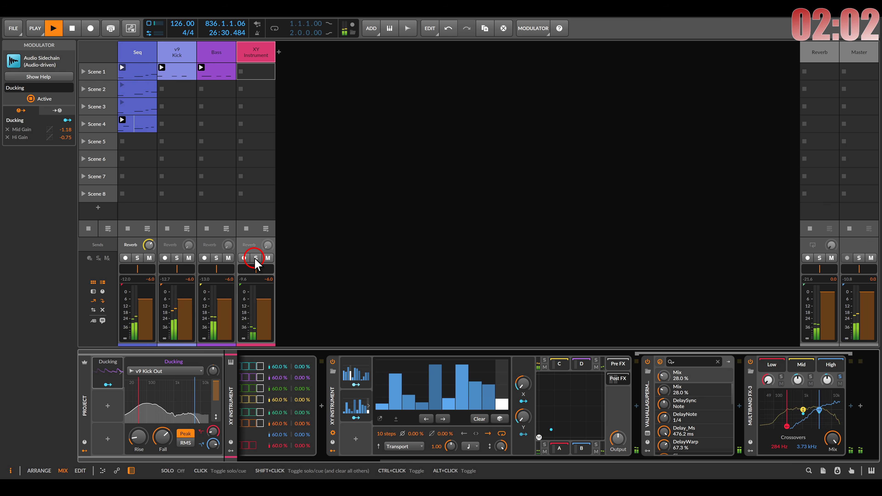
# - Rename the percussion XY Instrument track as Noise
pyautogui.moveTo(331, 400); pyautogui.dragTo(762, 397)
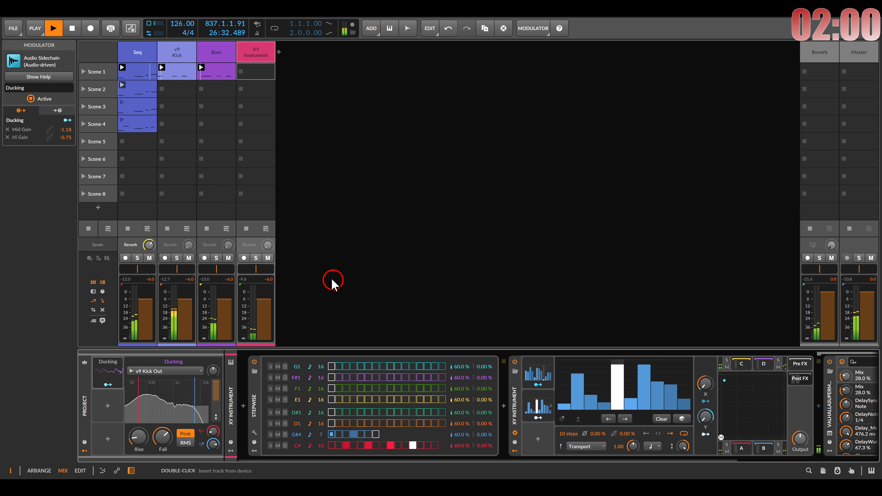
pyautogui.click(267, 68)
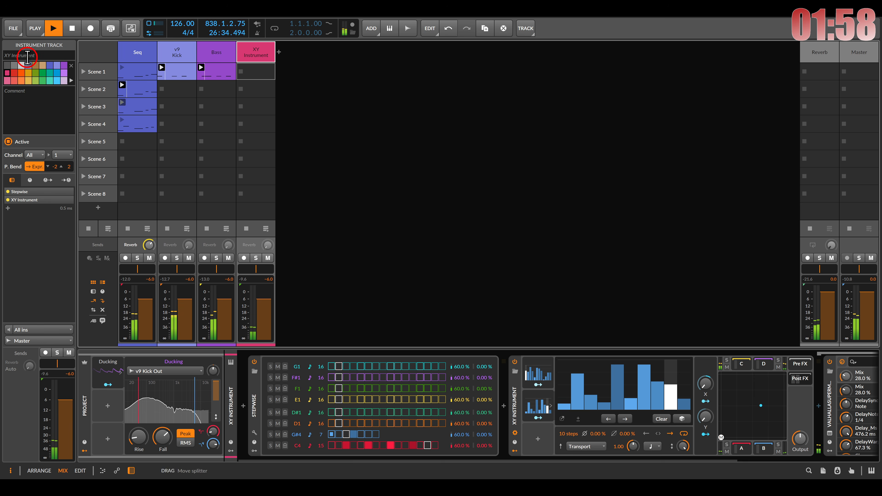
pyautogui.doubleClick(26, 55)
pyautogui.write('Noise')
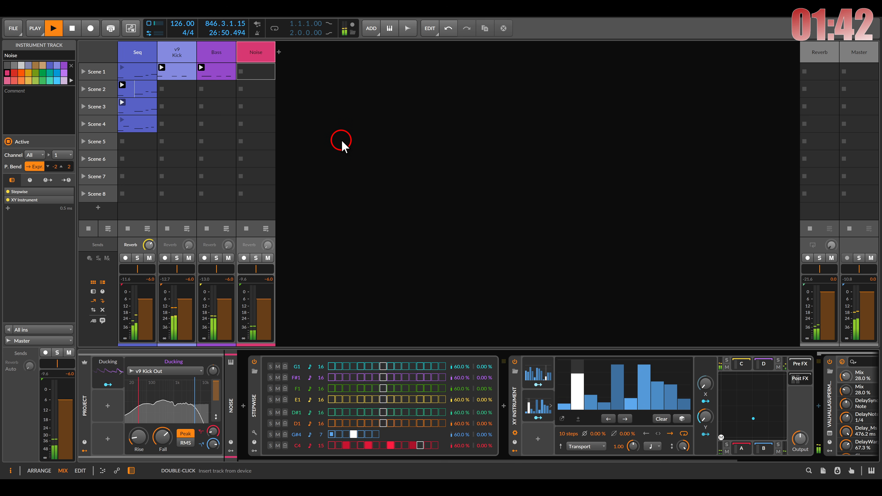
# - Add a v9 Snare instrument track and launch a new Scene 1 clip containing one long sustained note
pyautogui.doubleClick(334, 141)
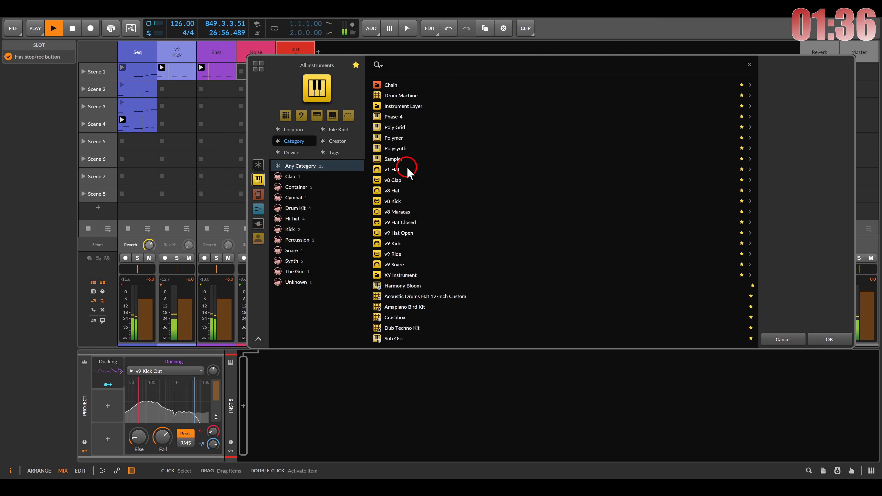
pyautogui.doubleClick(398, 265)
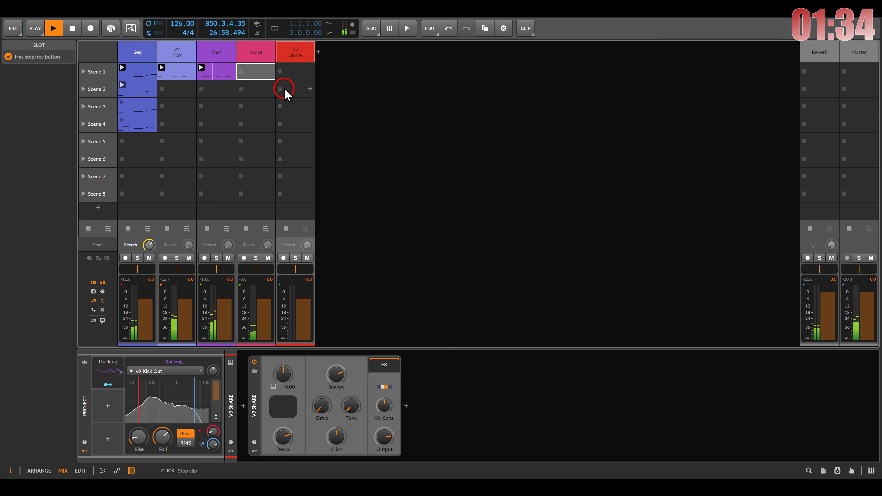
pyautogui.click(296, 73)
pyautogui.doubleClick(300, 72)
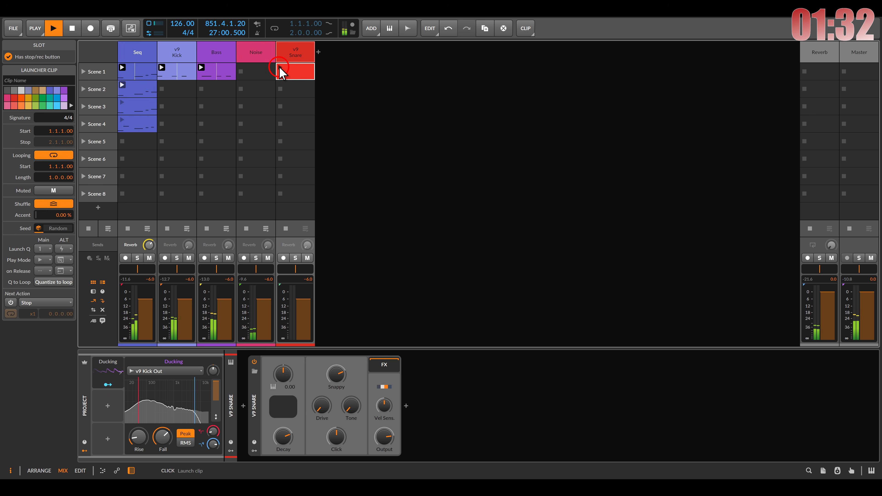
pyautogui.moveTo(317, 325); pyautogui.dragTo(548, 325)
# - Insert Note Repeats before the v9 Snare and turn the snare's decay down
pyautogui.click(296, 56)
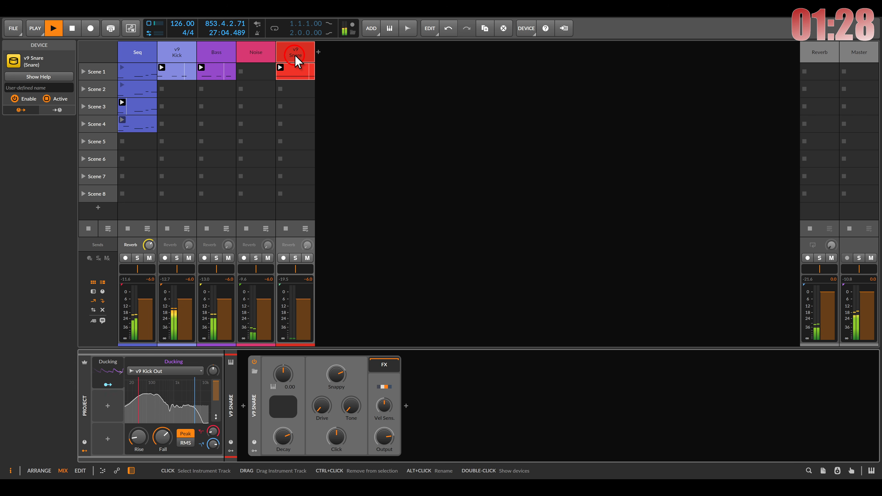
pyautogui.click(241, 407)
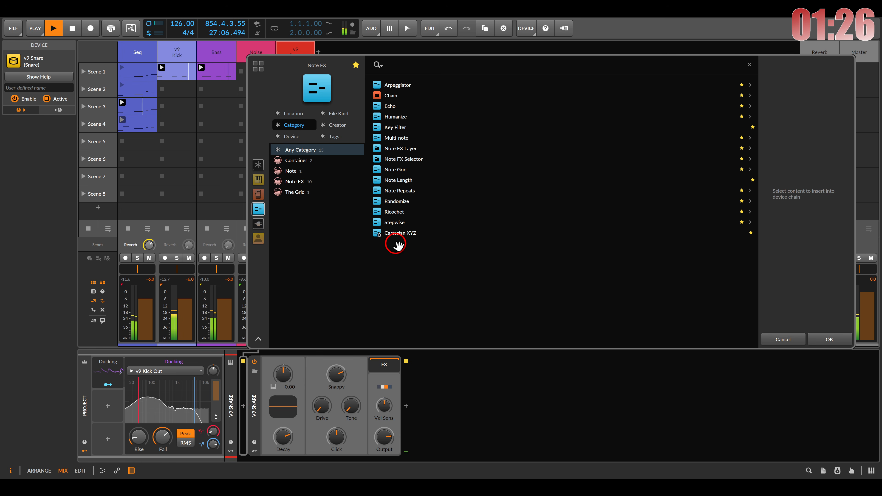
pyautogui.doubleClick(400, 191)
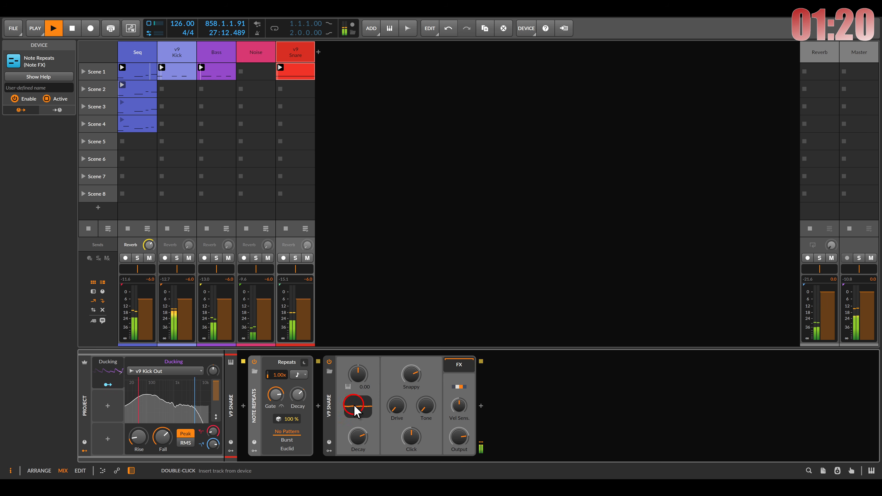
pyautogui.moveTo(360, 441); pyautogui.dragTo(344, 450)
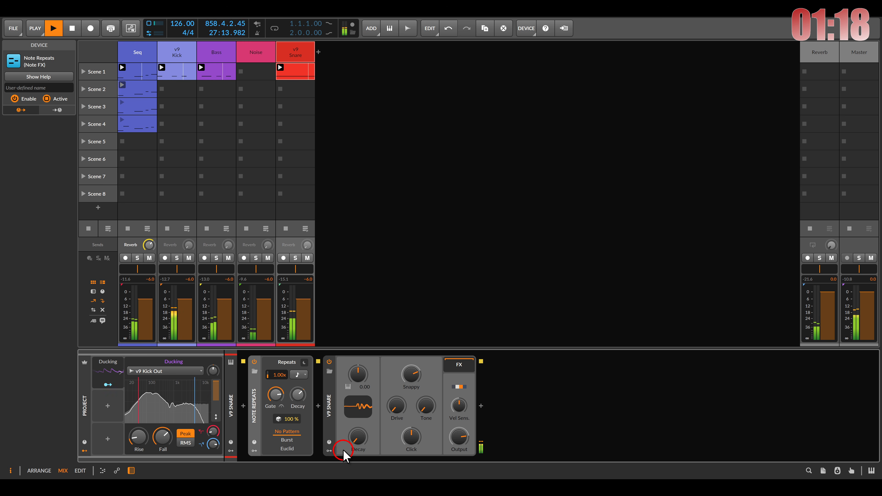
# - Add a Steps modulator to the v9 Snare
pyautogui.click(329, 450)
pyautogui.click(344, 373)
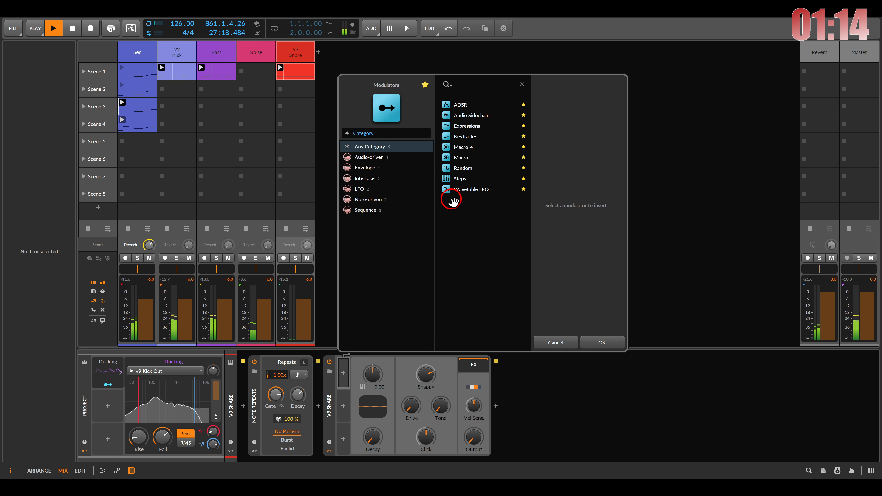
pyautogui.doubleClick(450, 178)
# - Change the Steps modulator's timebase note value and draw a rising ramp across the second half of its 16 steps
pyautogui.click(351, 371)
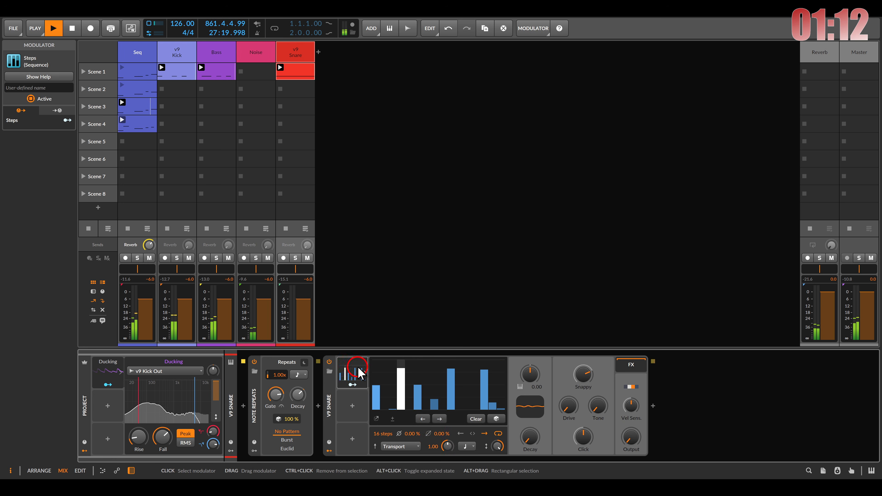
pyautogui.click(467, 447)
pyautogui.click(487, 315)
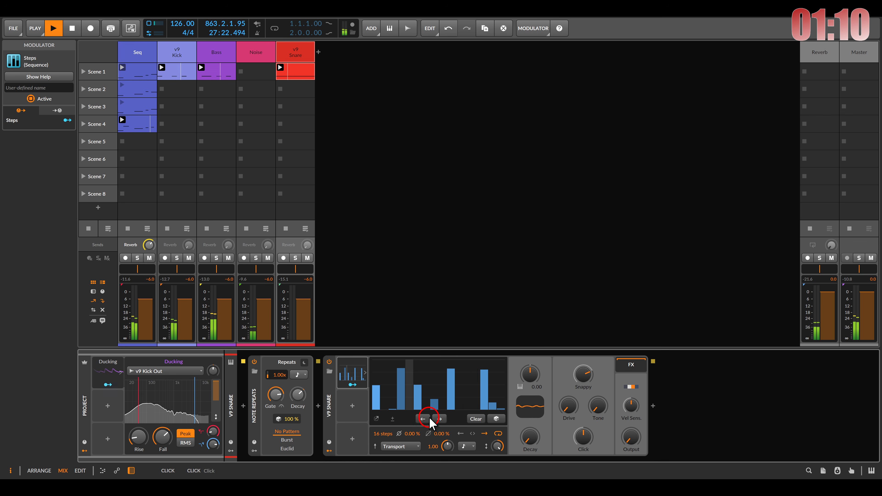
pyautogui.moveTo(429, 417)
pyautogui.mouseDown()
pyautogui.moveTo(417, 409)
pyautogui.moveTo(362, 445)
pyautogui.moveTo(522, 457)
pyautogui.moveTo(388, 402)
pyautogui.moveTo(383, 411)
pyautogui.moveTo(452, 394)
pyautogui.moveTo(507, 360)
pyautogui.mouseUp()
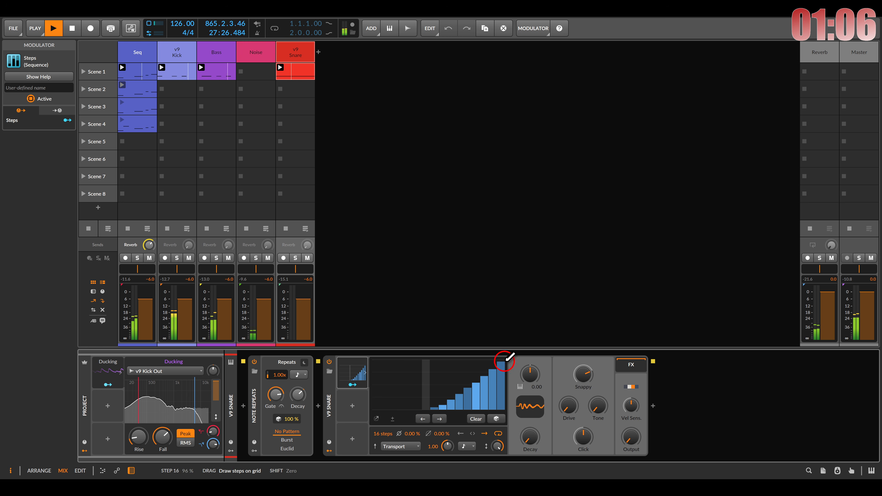
# - Map the Steps modulator to the snare's output with an amount of 0.869 and to its decay with +25.23
pyautogui.click(353, 384)
pyautogui.moveTo(631, 437); pyautogui.dragTo(632, 435)
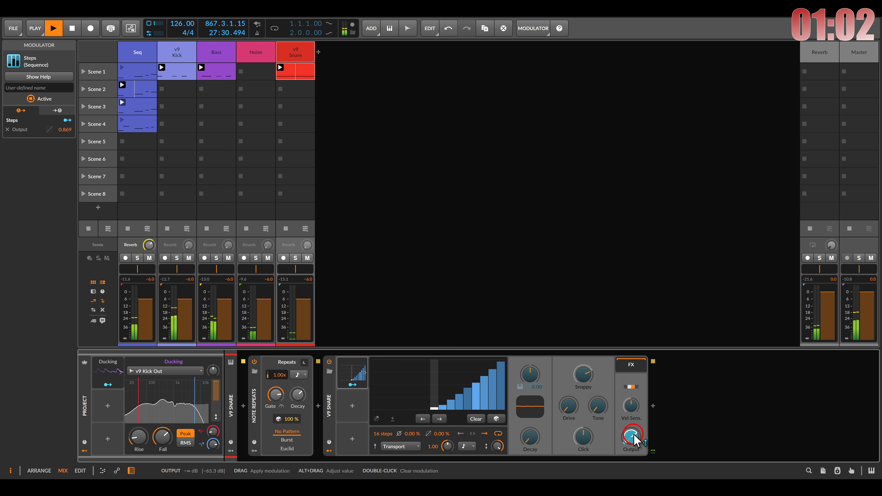
pyautogui.moveTo(531, 438); pyautogui.dragTo(534, 437)
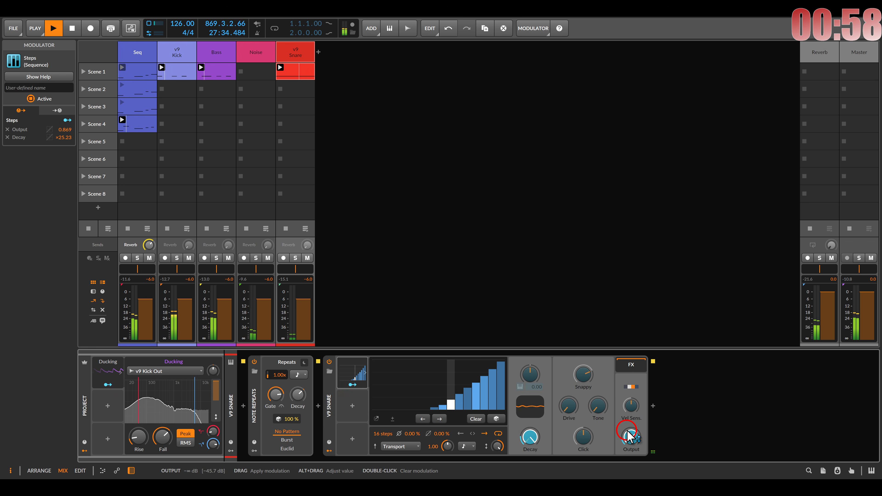
# - Set the Steps modulator's amount on the v9 Snare's output to 0.985 and leave modulation mapping
pyautogui.moveTo(630, 440); pyautogui.dragTo(629, 437)
pyautogui.click(560, 428)
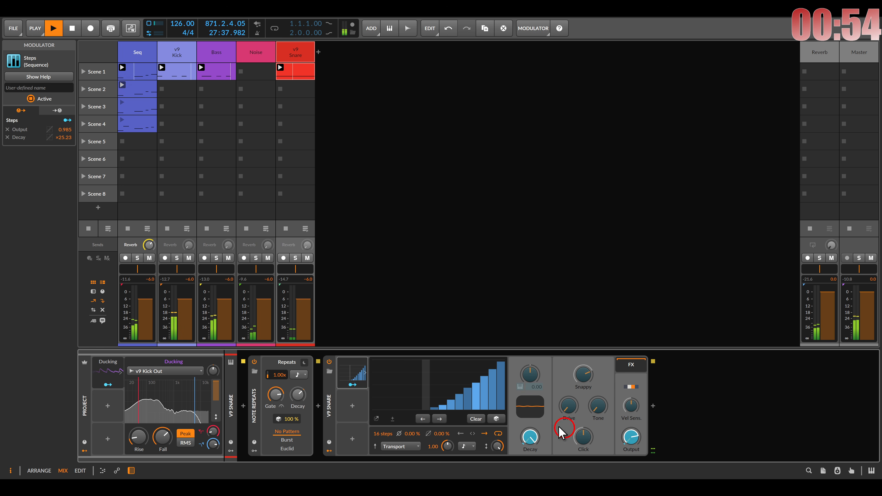
pyautogui.click(359, 388)
pyautogui.click(359, 388)
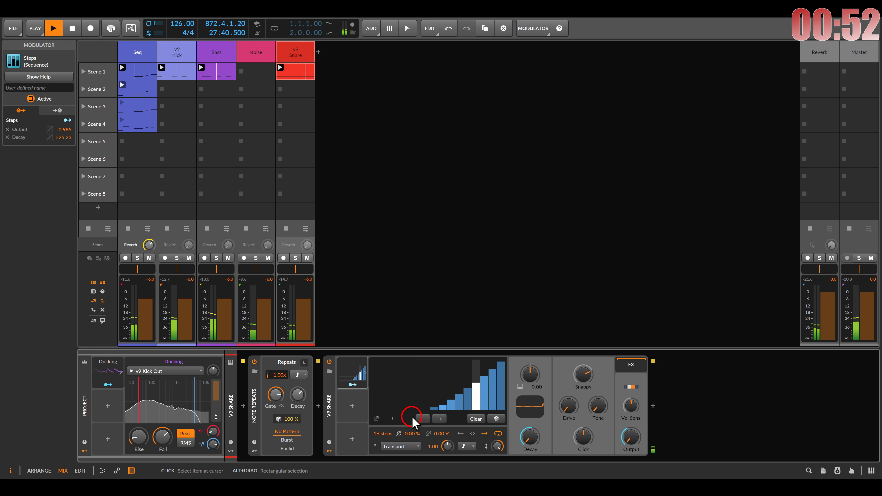
# - Set the Steps modulator's smoothing to 10.1 % and turn up the v9 Snare's Snappy amount
pyautogui.moveTo(441, 434); pyautogui.dragTo(442, 433)
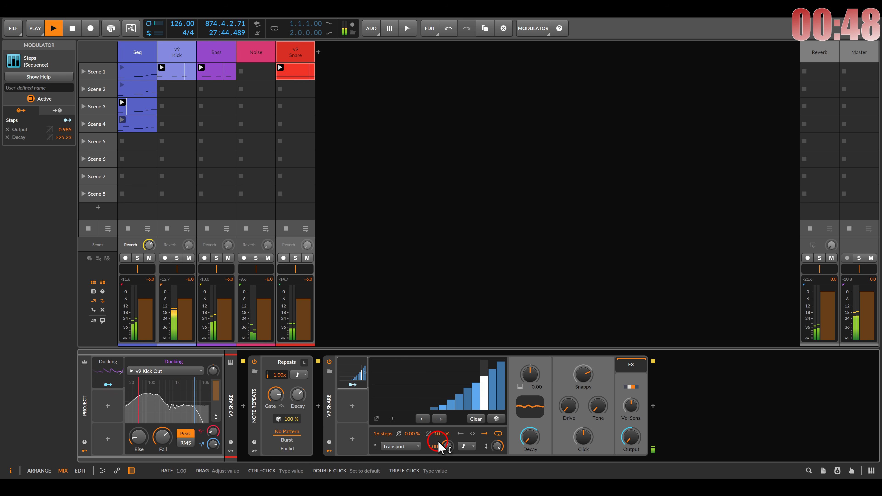
pyautogui.moveTo(584, 370); pyautogui.dragTo(586, 373)
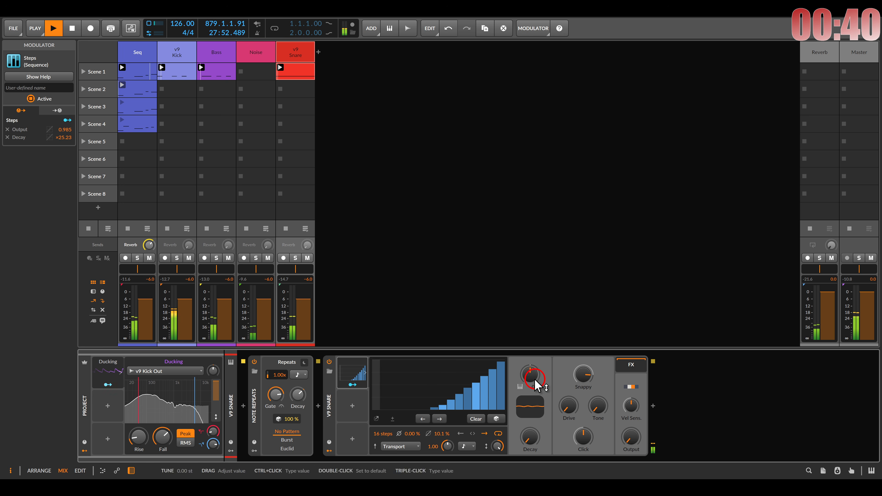
# - Extend the snare's Steps modulator to 32 steps and draw a rising ramp up to full level across the second half
pyautogui.moveTo(378, 434); pyautogui.dragTo(377, 428)
pyautogui.click(469, 418)
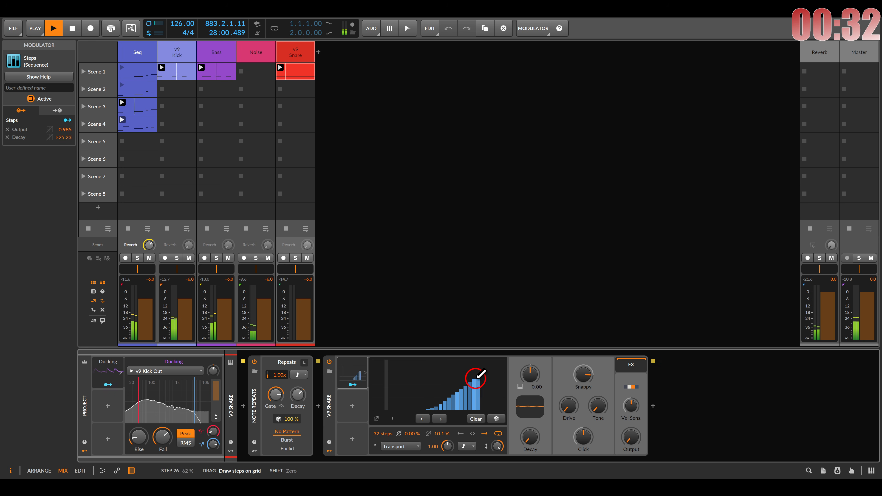
pyautogui.moveTo(476, 378); pyautogui.dragTo(509, 354)
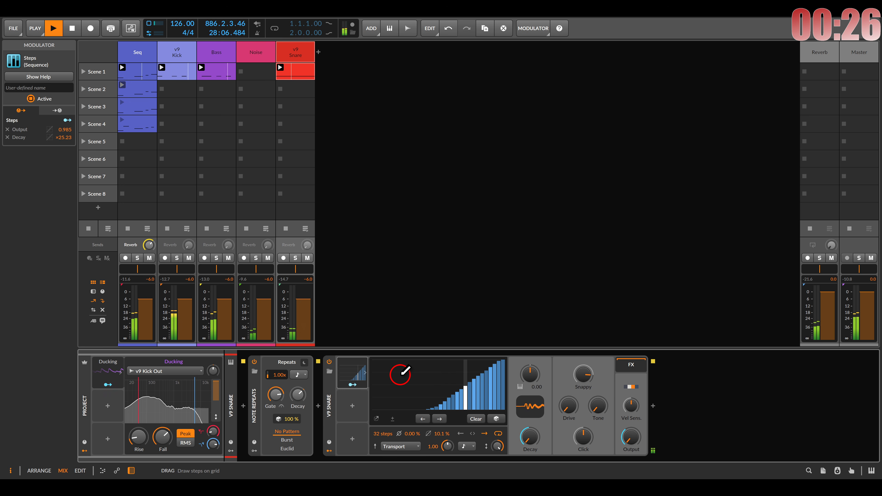
# - Insert a Randomize note effect between Note Repeats and the v9 Snare, and turn up its Pan randomization
pyautogui.click(322, 404)
pyautogui.doubleClick(416, 202)
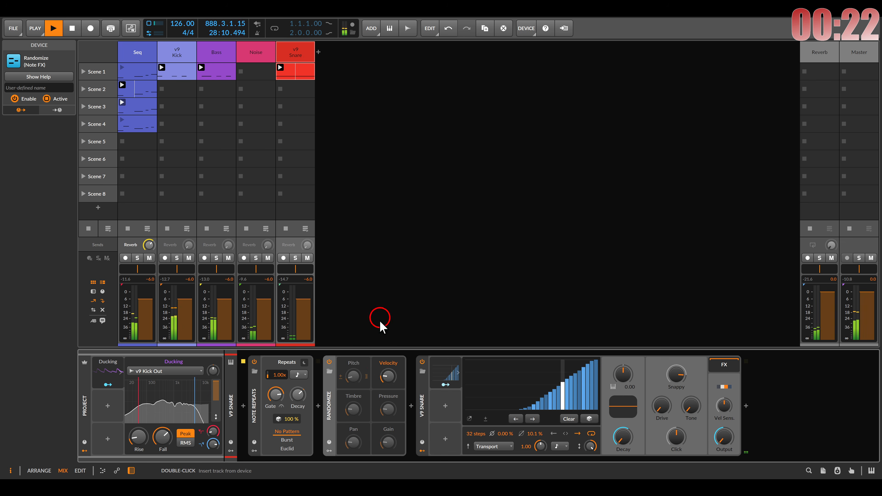
pyautogui.moveTo(352, 439)
pyautogui.mouseDown()
pyautogui.moveTo(353, 431)
pyautogui.moveTo(355, 446)
pyautogui.mouseUp()
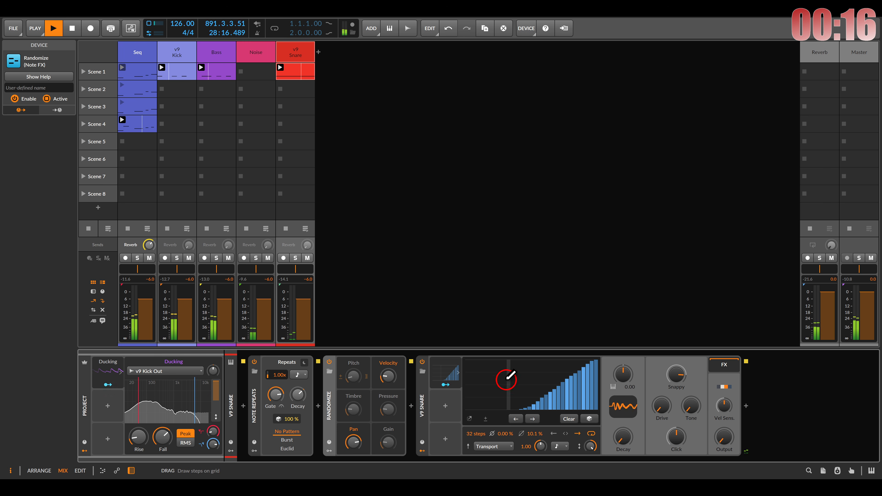
# - Collapse the project-level devices and review the device chains of the Seq, Bass and Noise tracks
pyautogui.click(297, 53)
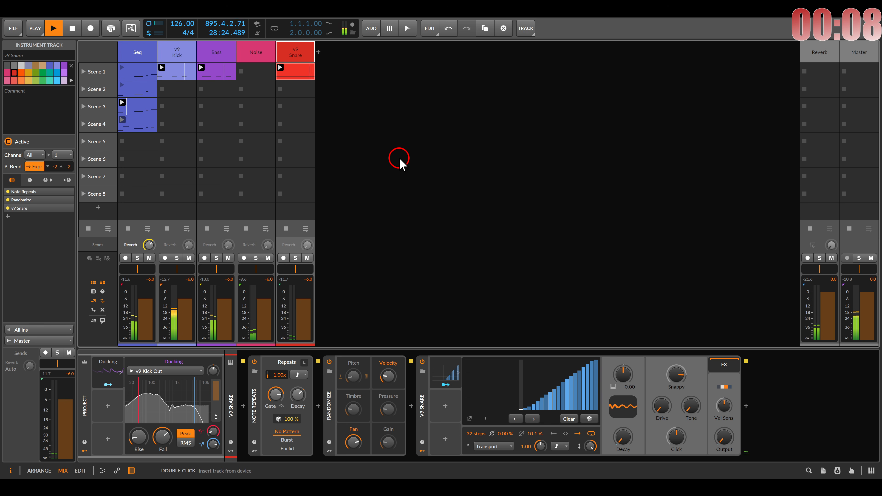
pyautogui.click(85, 450)
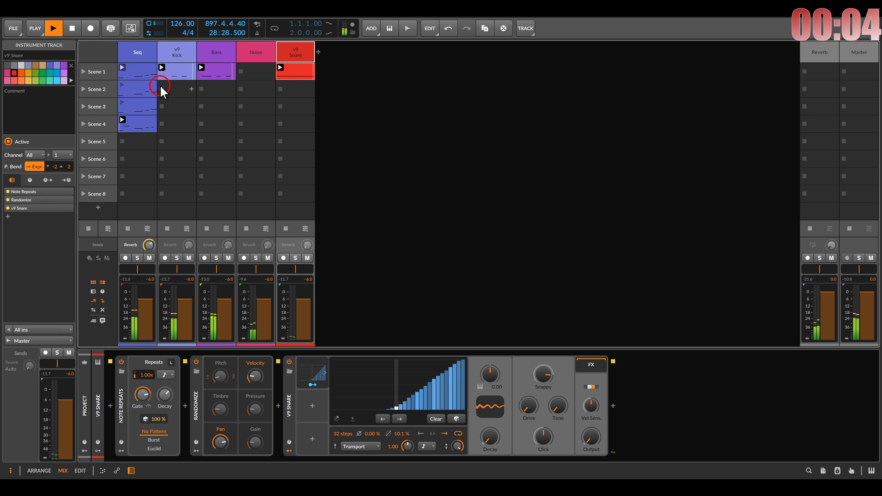
pyautogui.click(139, 50)
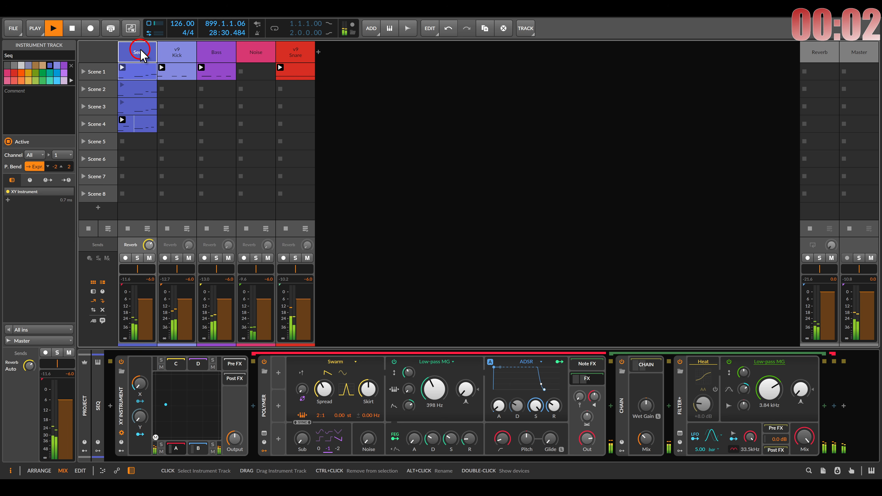
pyautogui.click(212, 54)
pyautogui.click(246, 54)
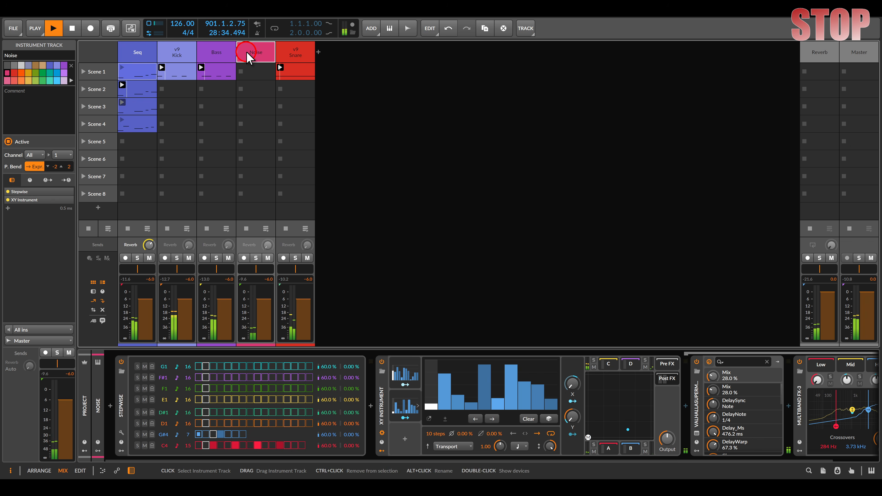
pyautogui.click(229, 55)
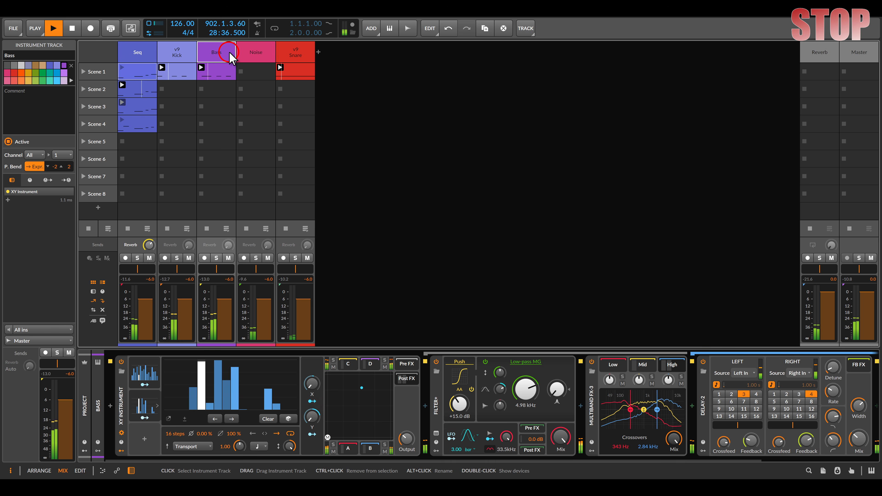